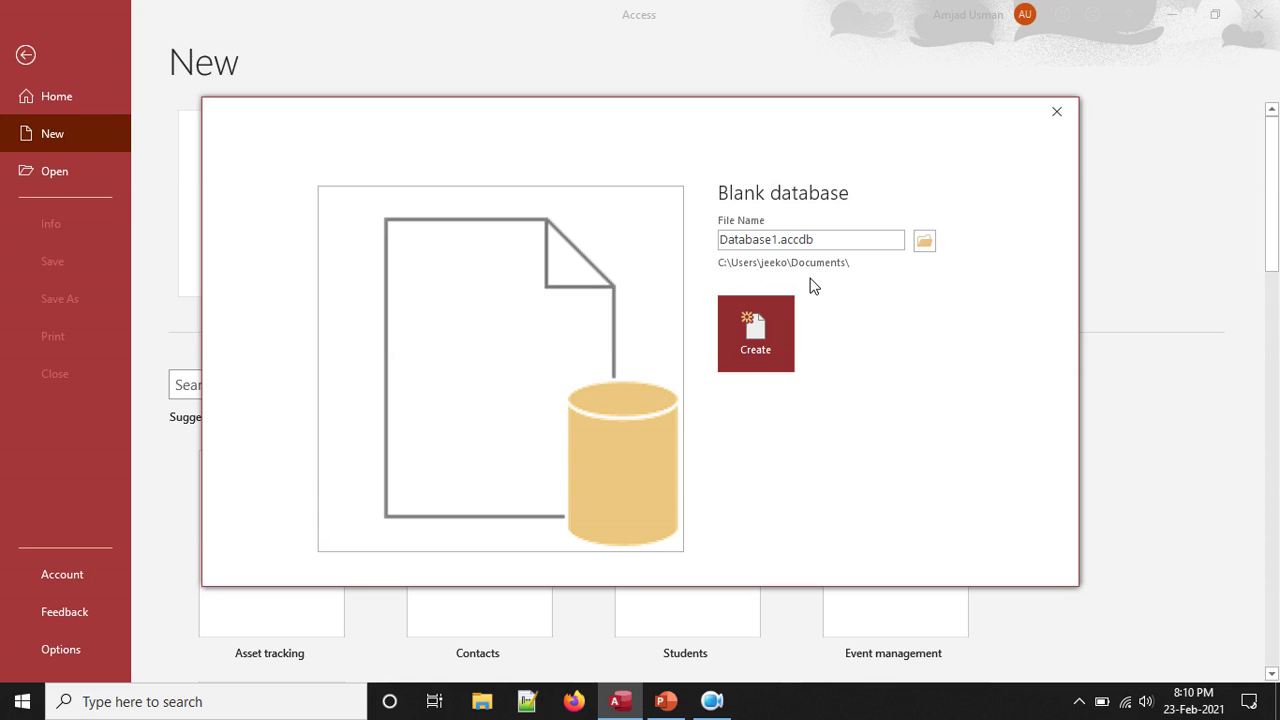
Create a folder named accessDB on the Desktop and open it as the new database's save location.
click(922, 245)
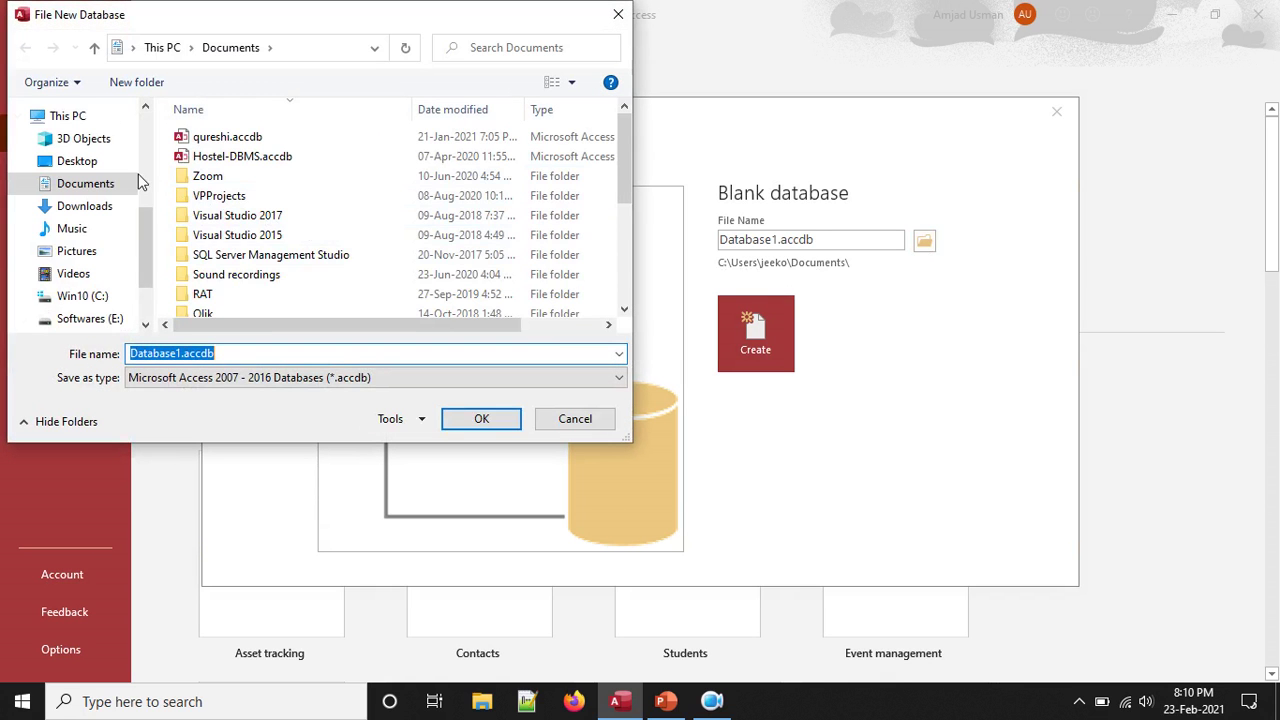
click(105, 164)
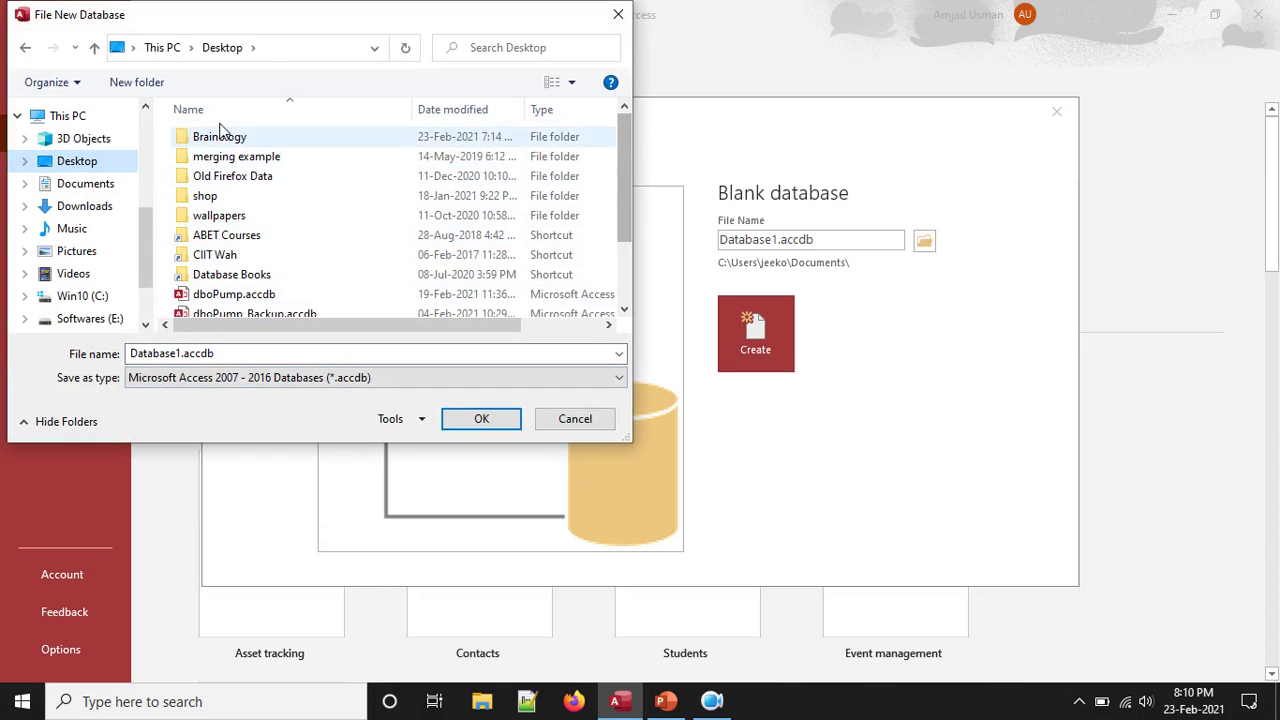
click(137, 82)
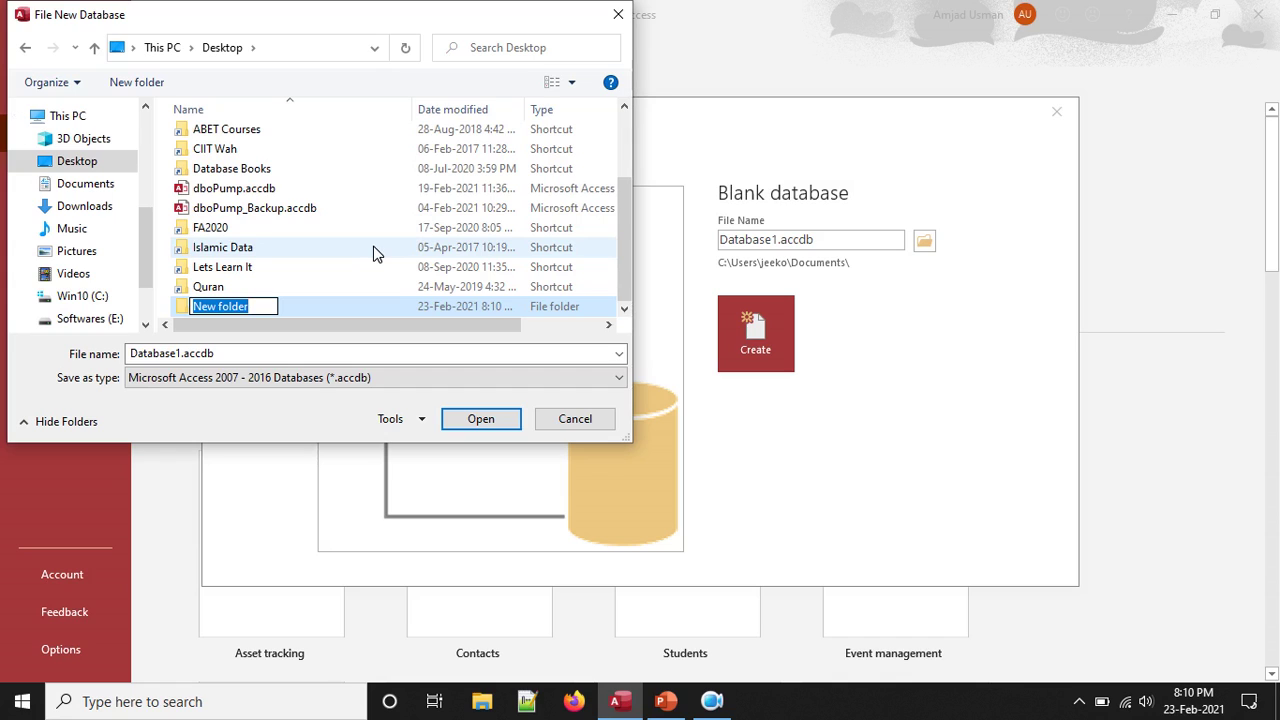
text(acce)
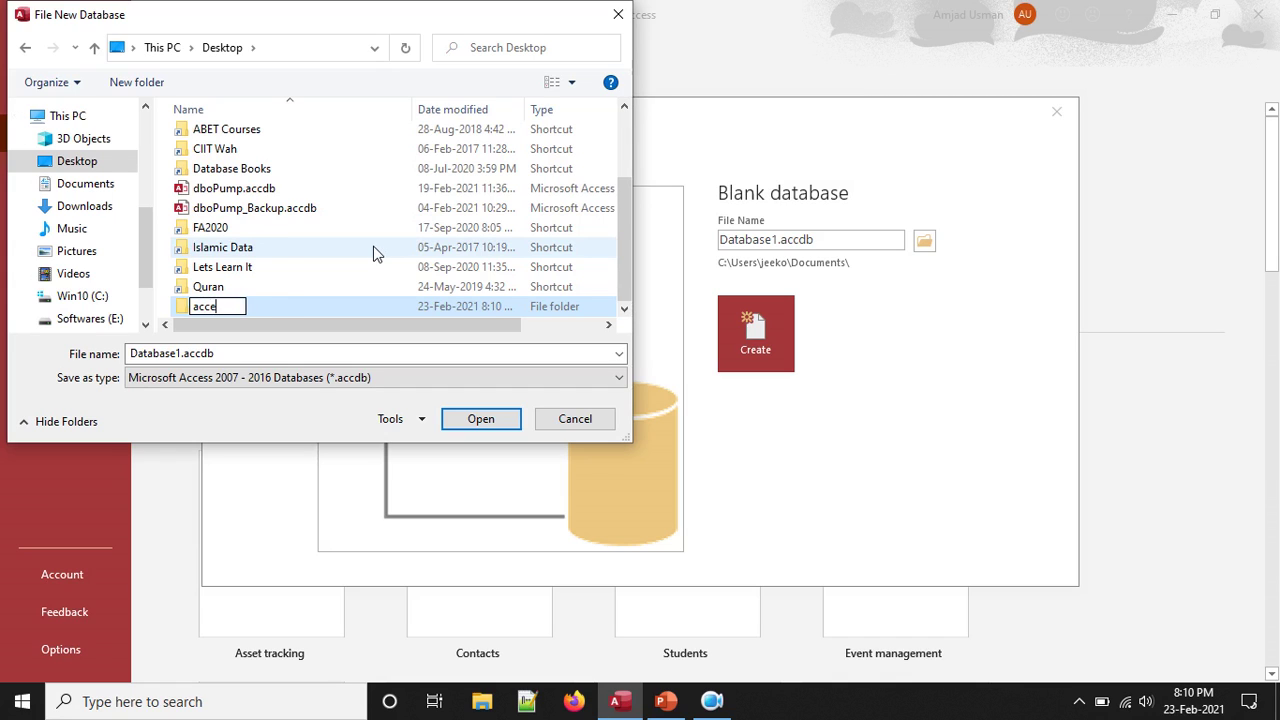
text(ssDatabase)
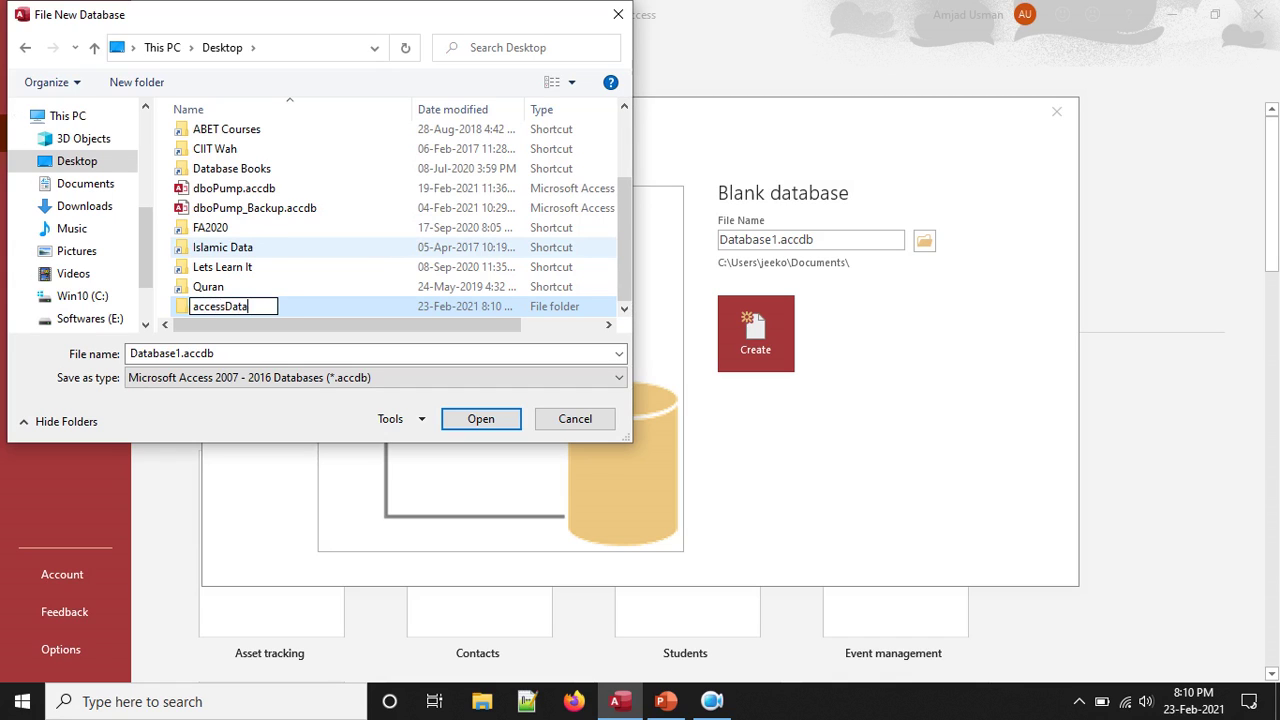
key(BackSpace)
key(BackSpace)
key(BackSpace)
key(BackSpace)
key(BackSpace)
key(BackSpace)
key(BackSpace)
text(B)
key(Return)
key(Return)
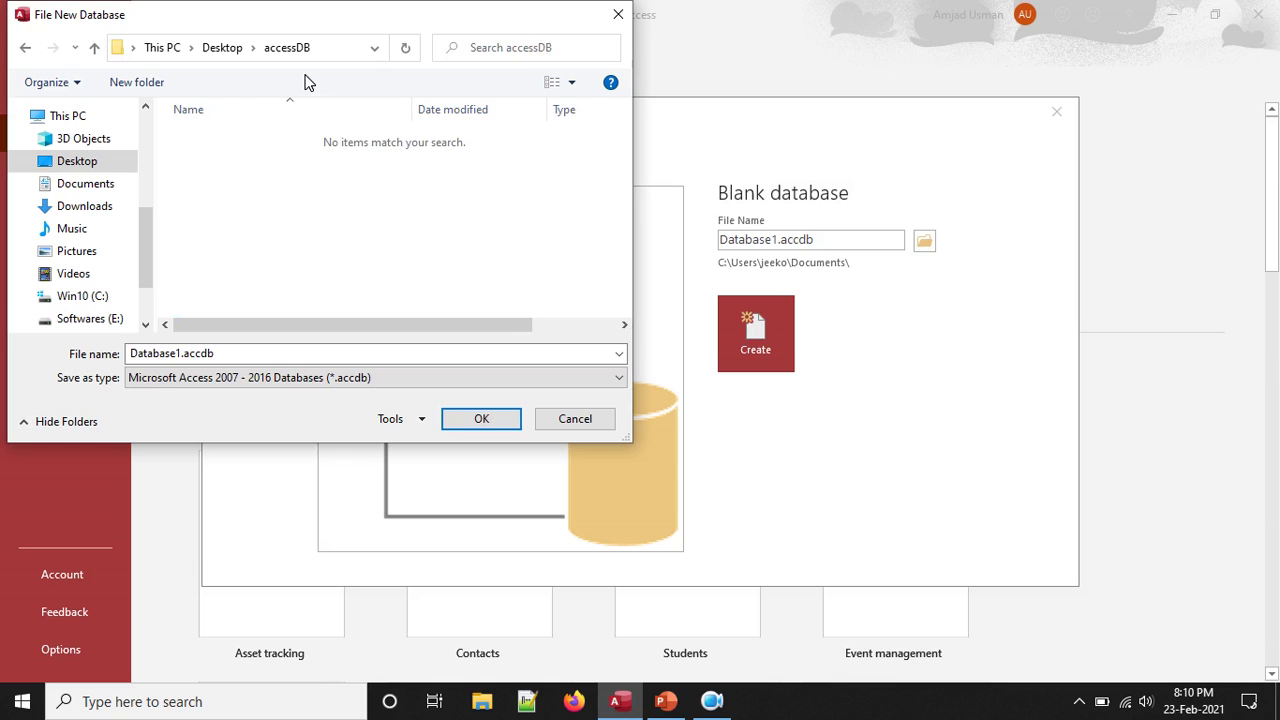
Name the file myDatabase, keep the Microsoft Access 2007 - 2016 format (*.accdb), and create the blank database.
drag(183, 14, 397, 62)
double_click(452, 404)
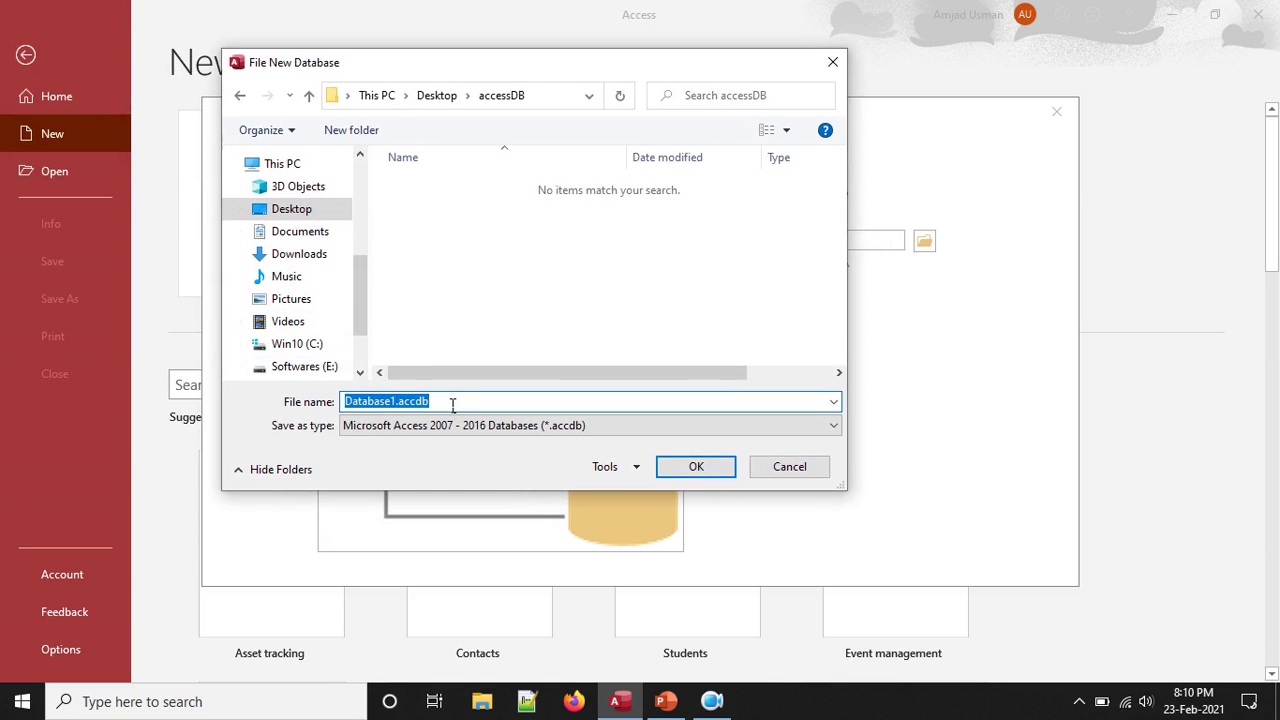
text(student)
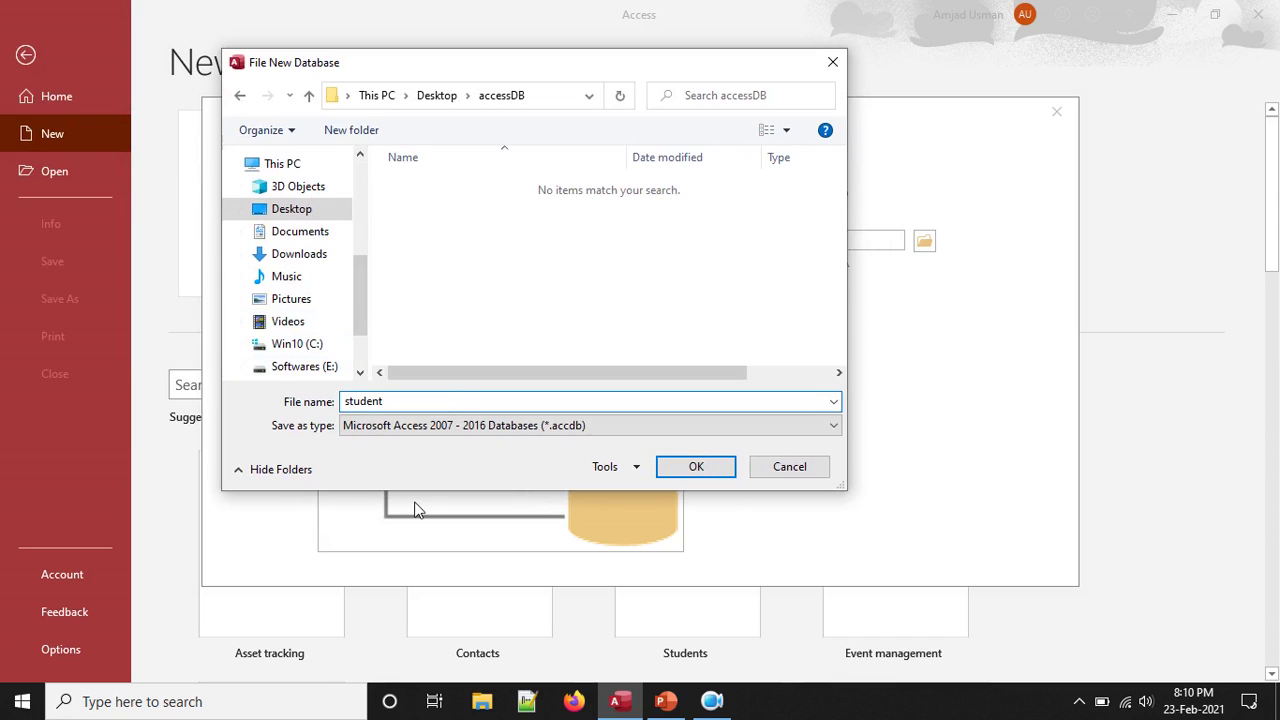
drag(409, 403, 338, 403)
text(myDatabase)
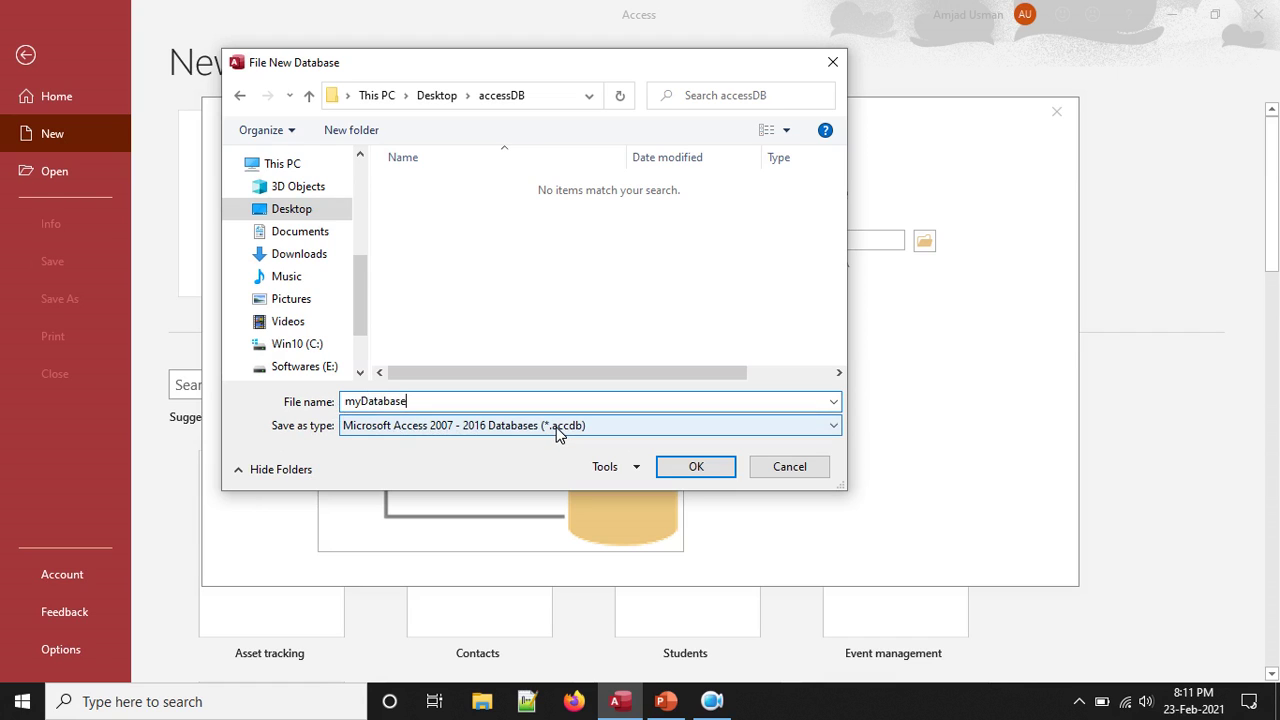
click(452, 432)
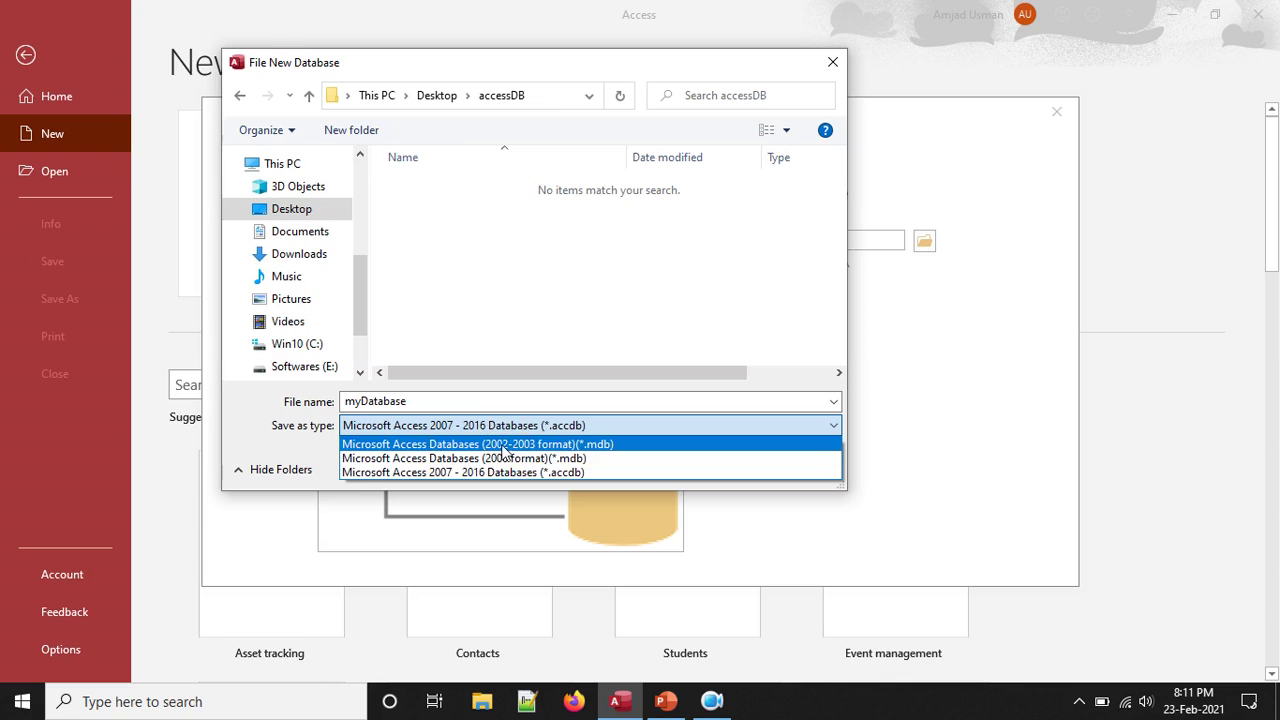
click(558, 425)
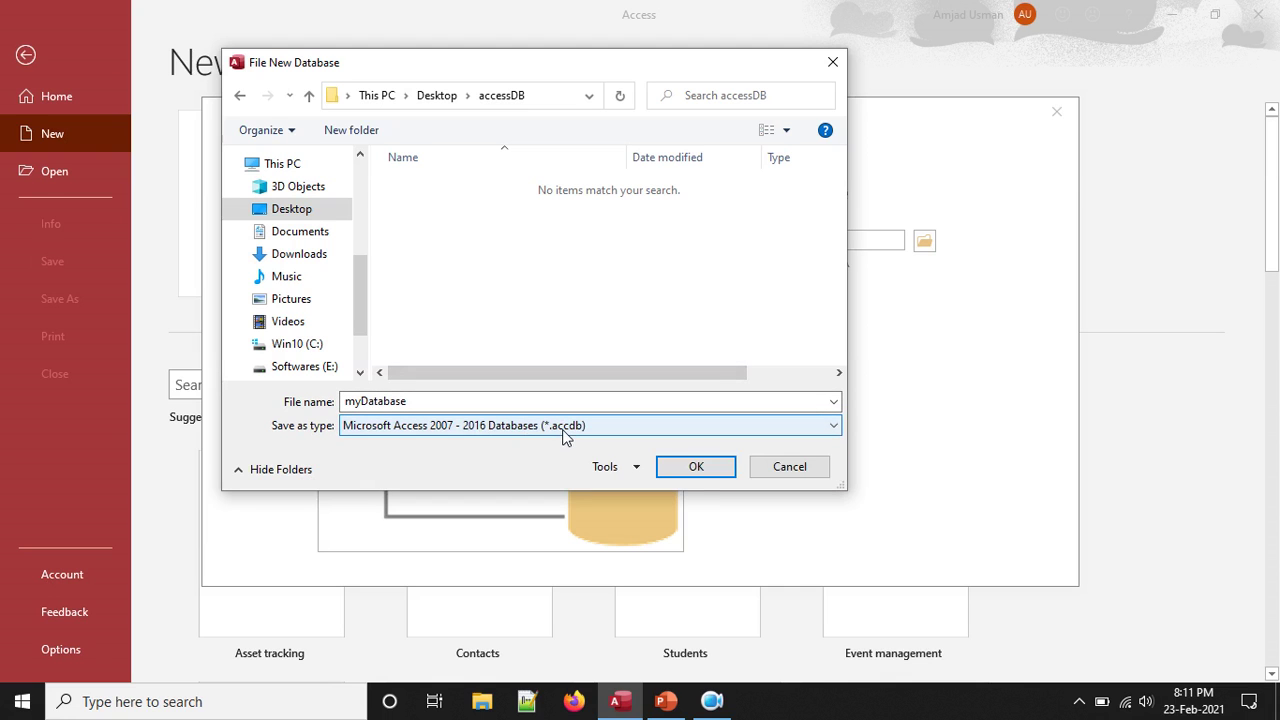
click(704, 472)
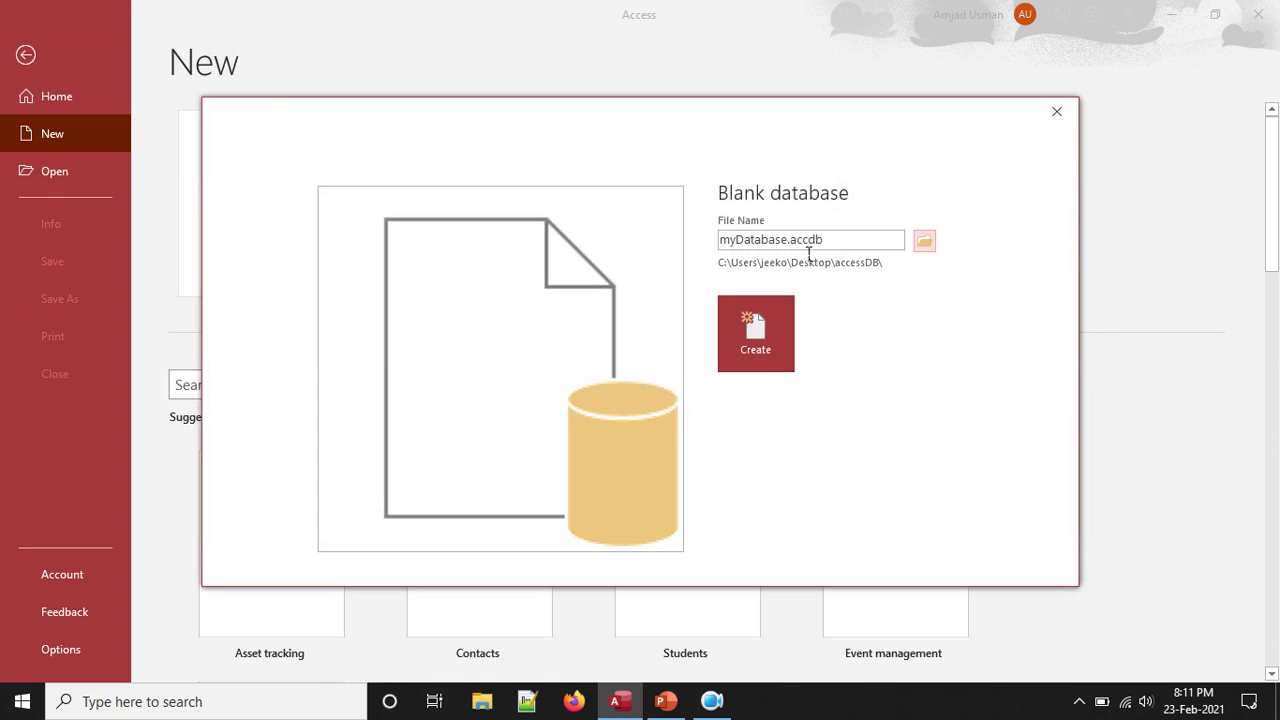
click(757, 357)
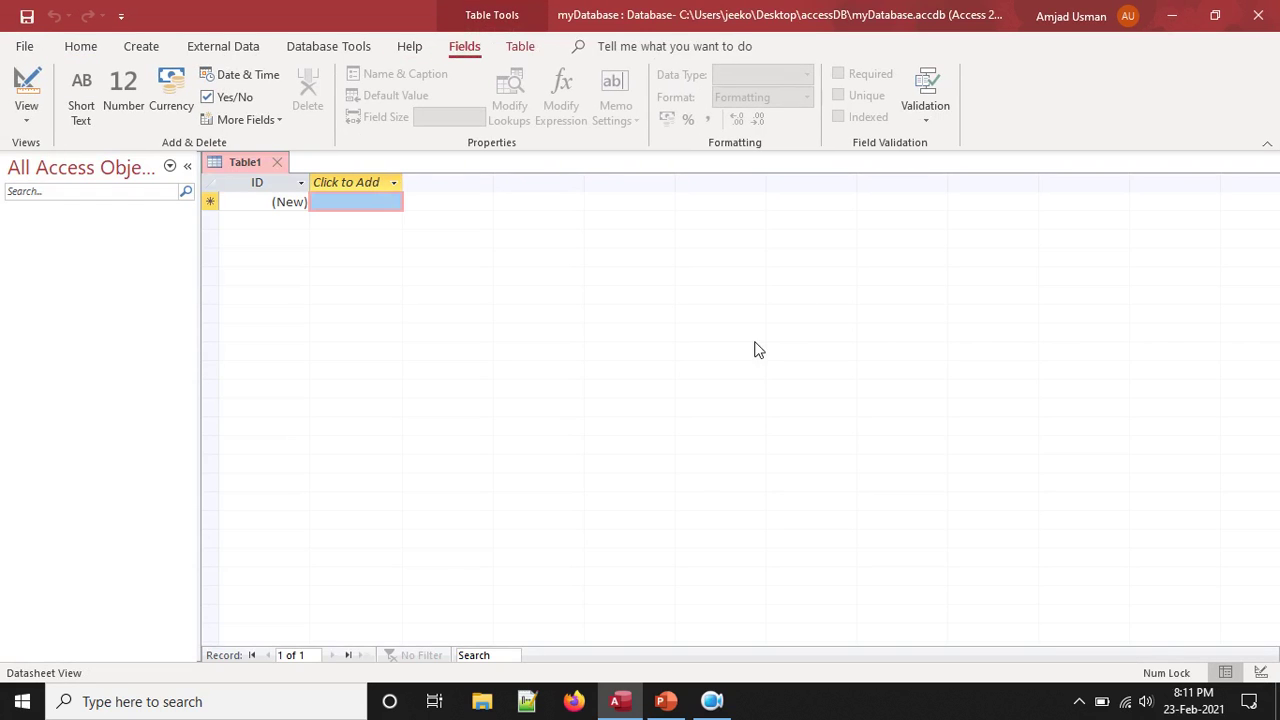
double_click(577, 16)
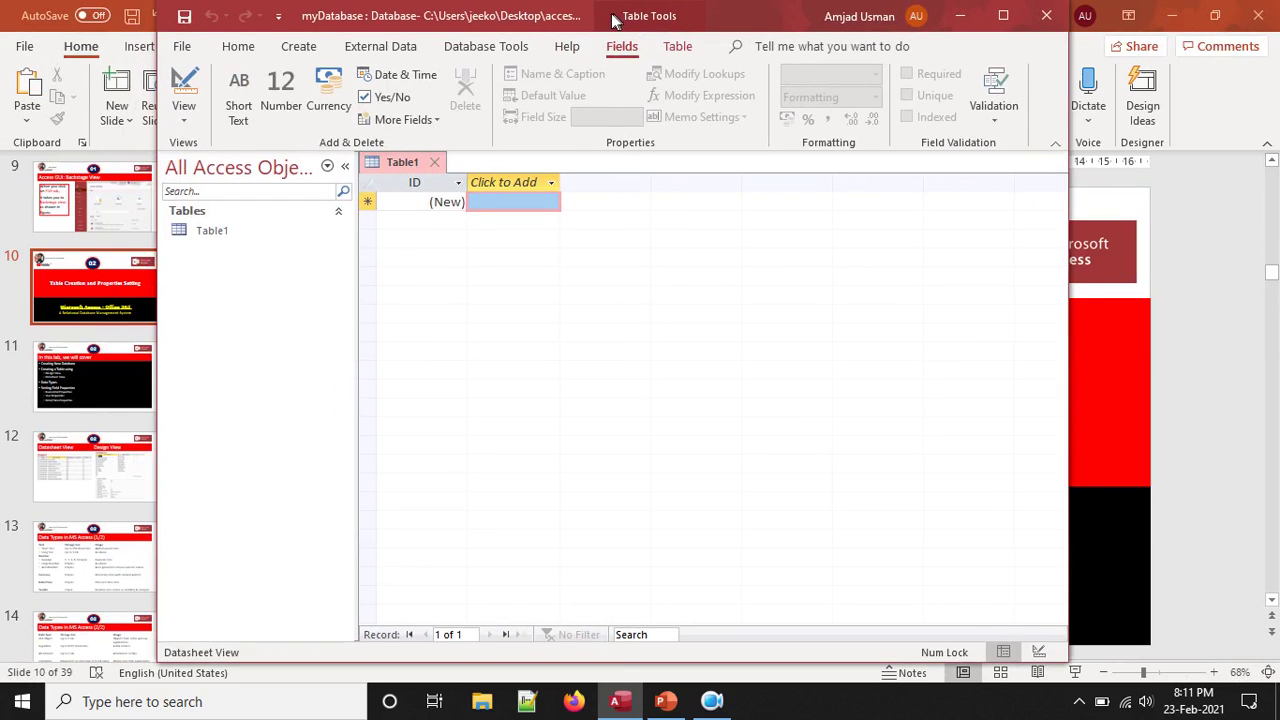
drag(615, 20, 603, 26)
double_click(602, 28)
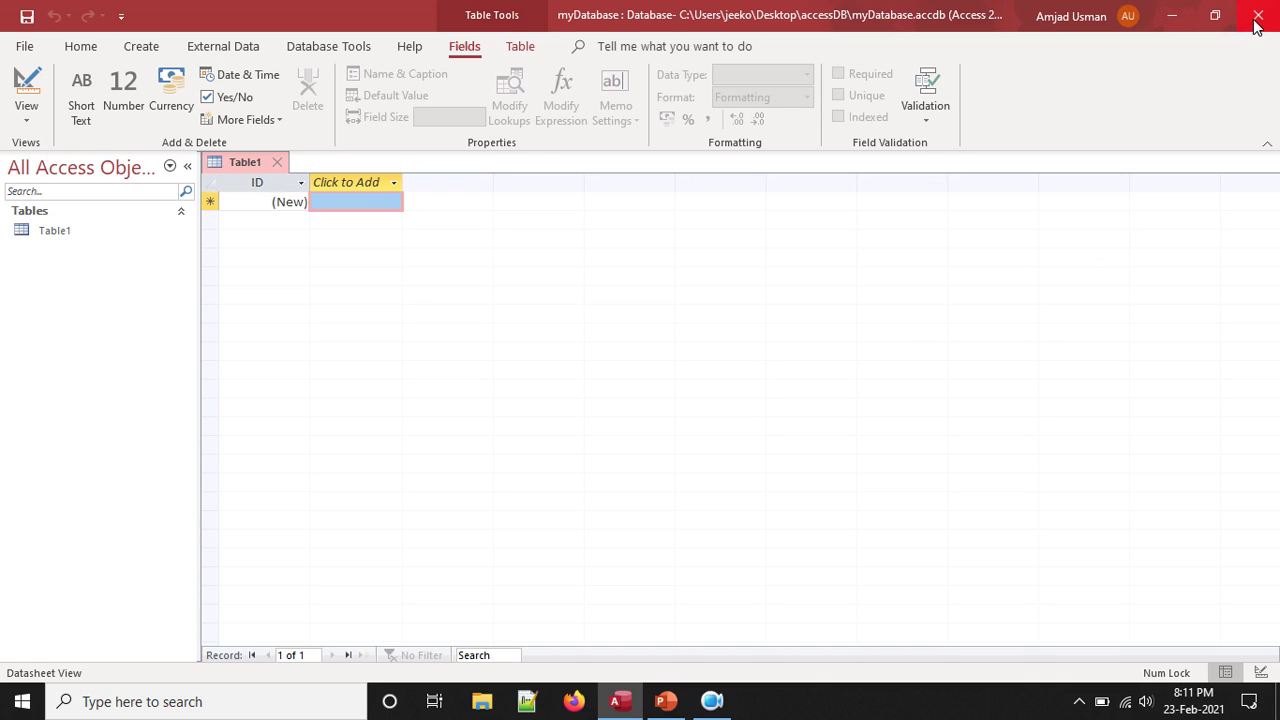
Close the myDatabase database, exit Access and reveal the desktop.
click(28, 47)
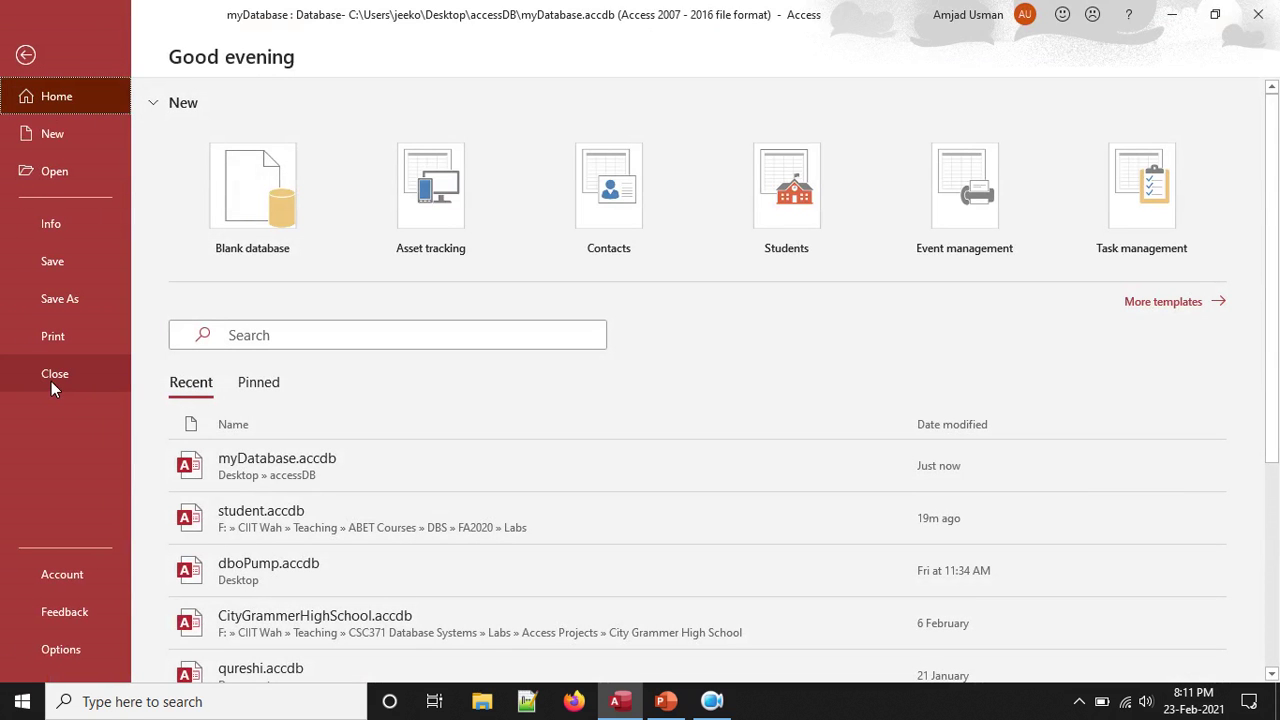
click(52, 378)
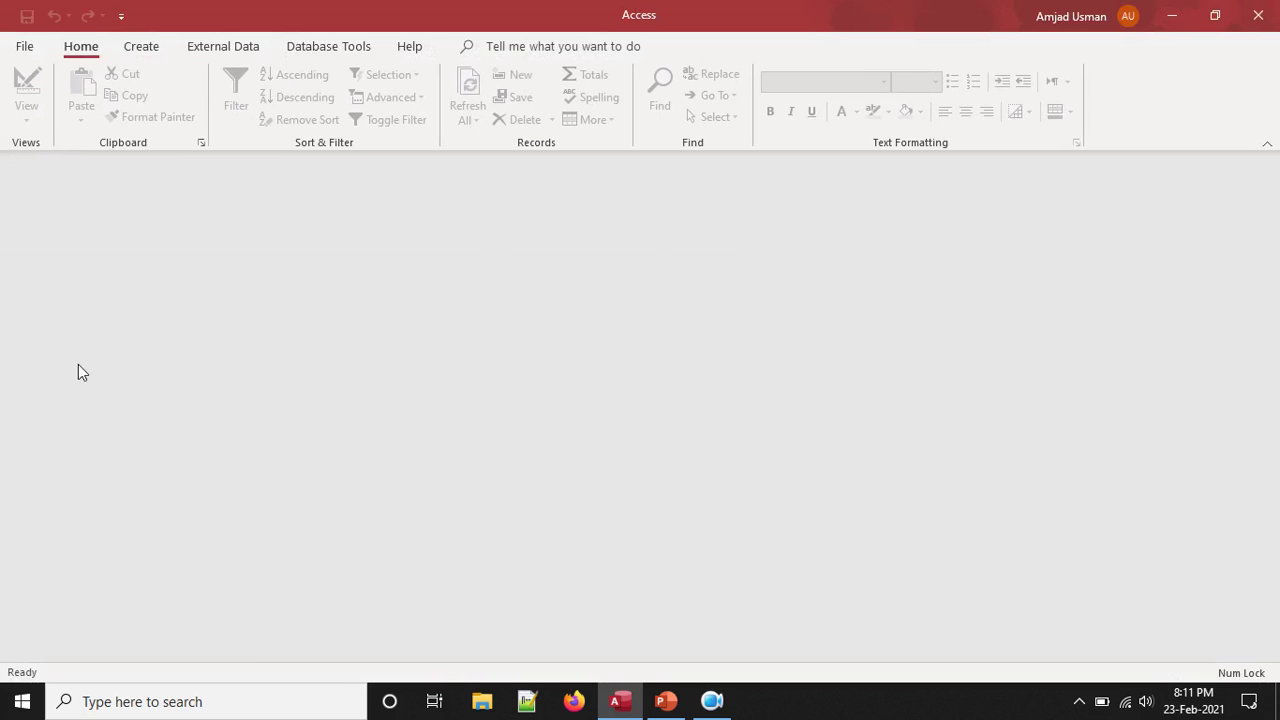
click(1258, 15)
click(1172, 15)
Reopen myDatabase.accdb from the accessDB folder on the desktop and enable its disabled content.
drag(314, 464, 504, 445)
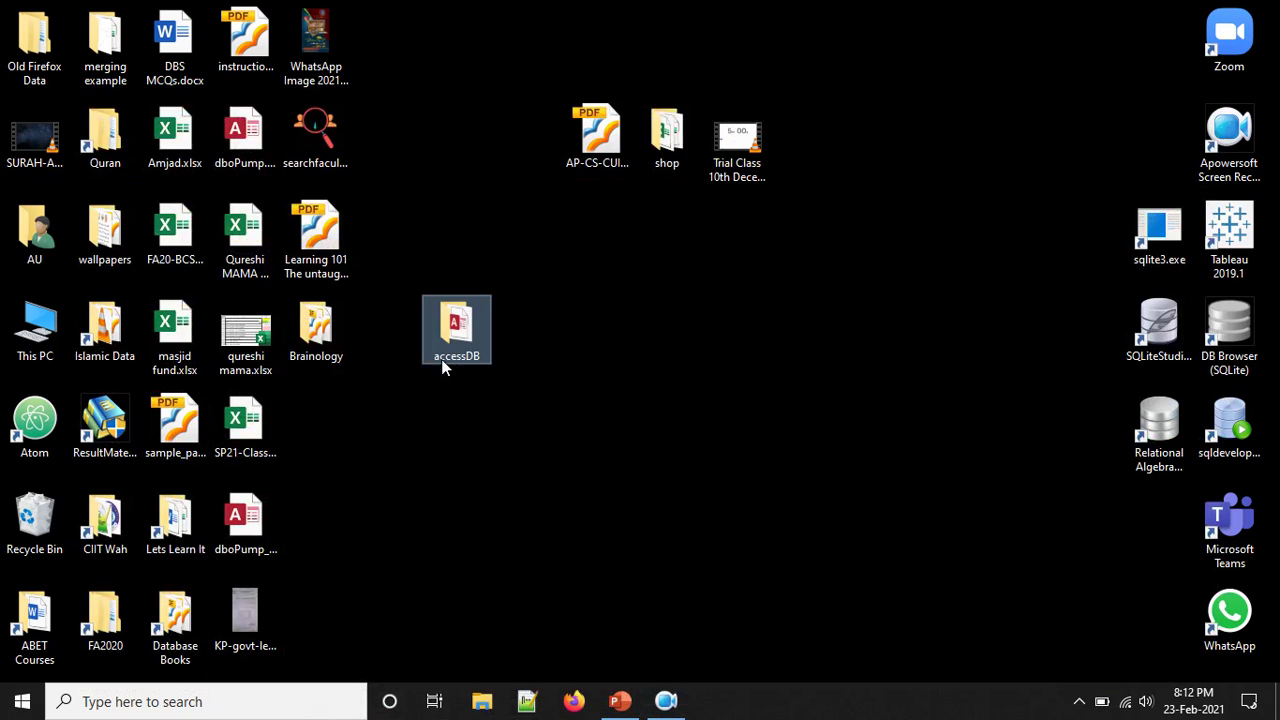
double_click(459, 333)
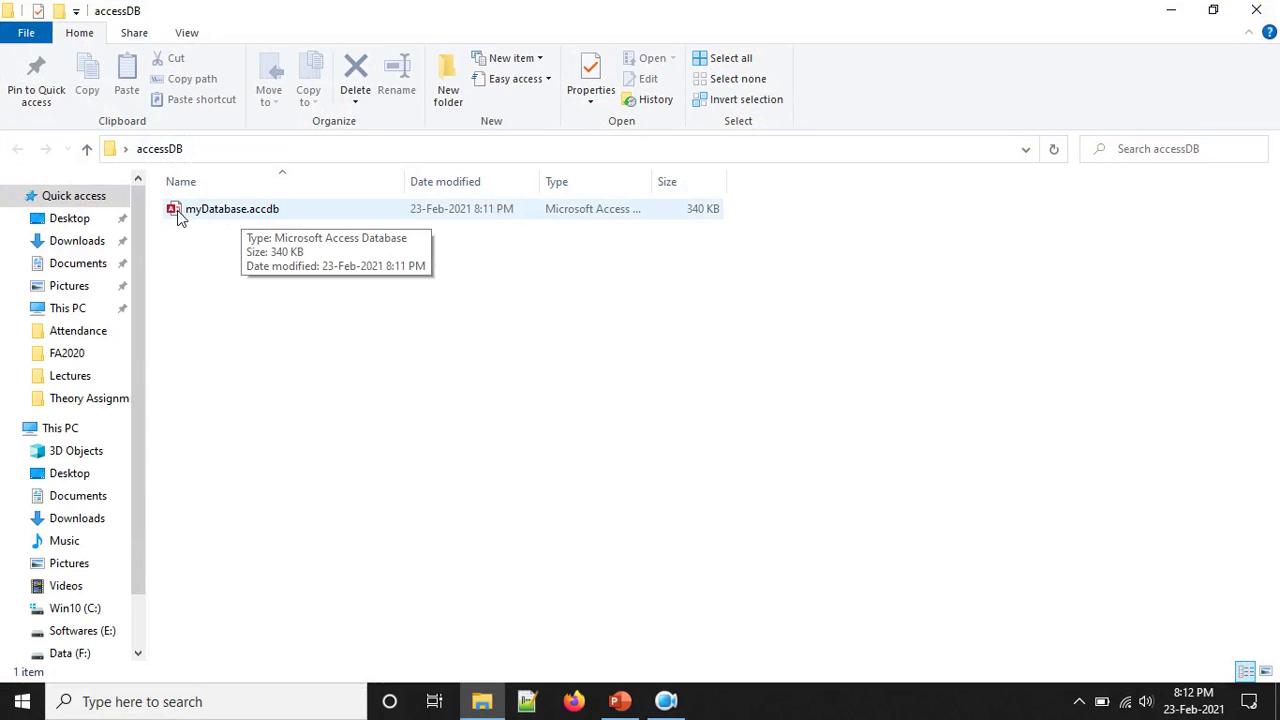
double_click(250, 215)
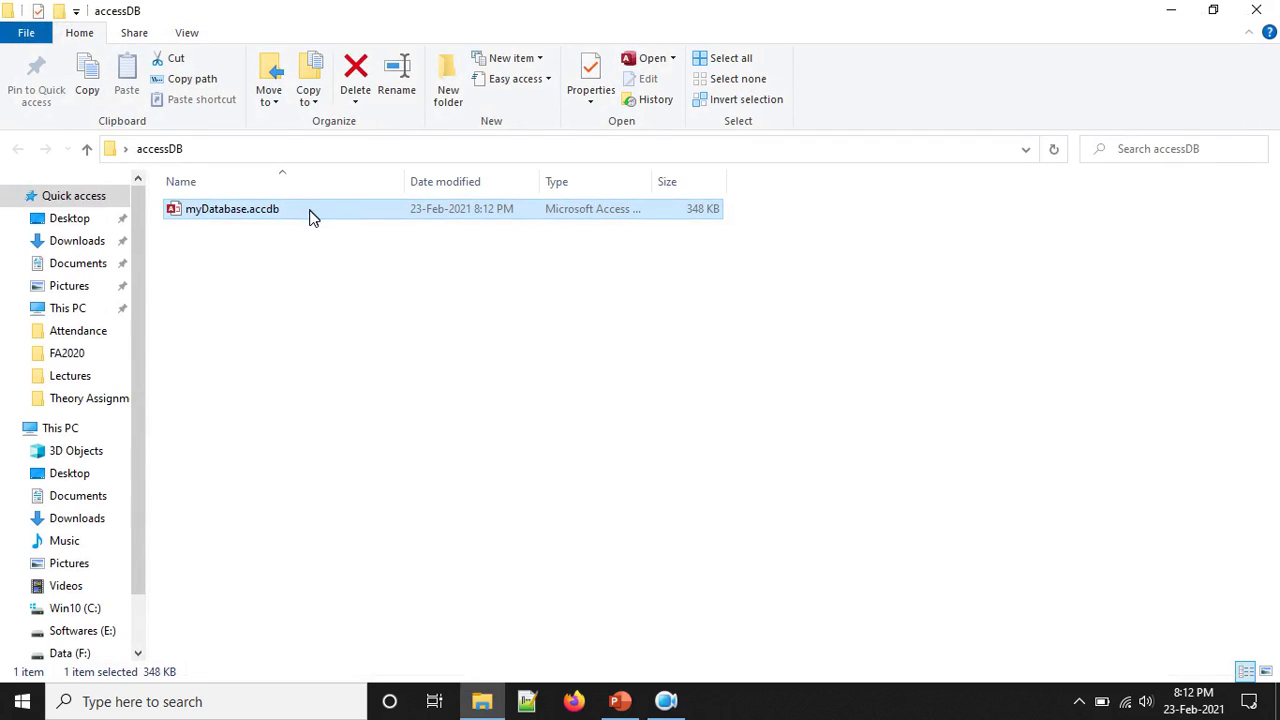
key(Return)
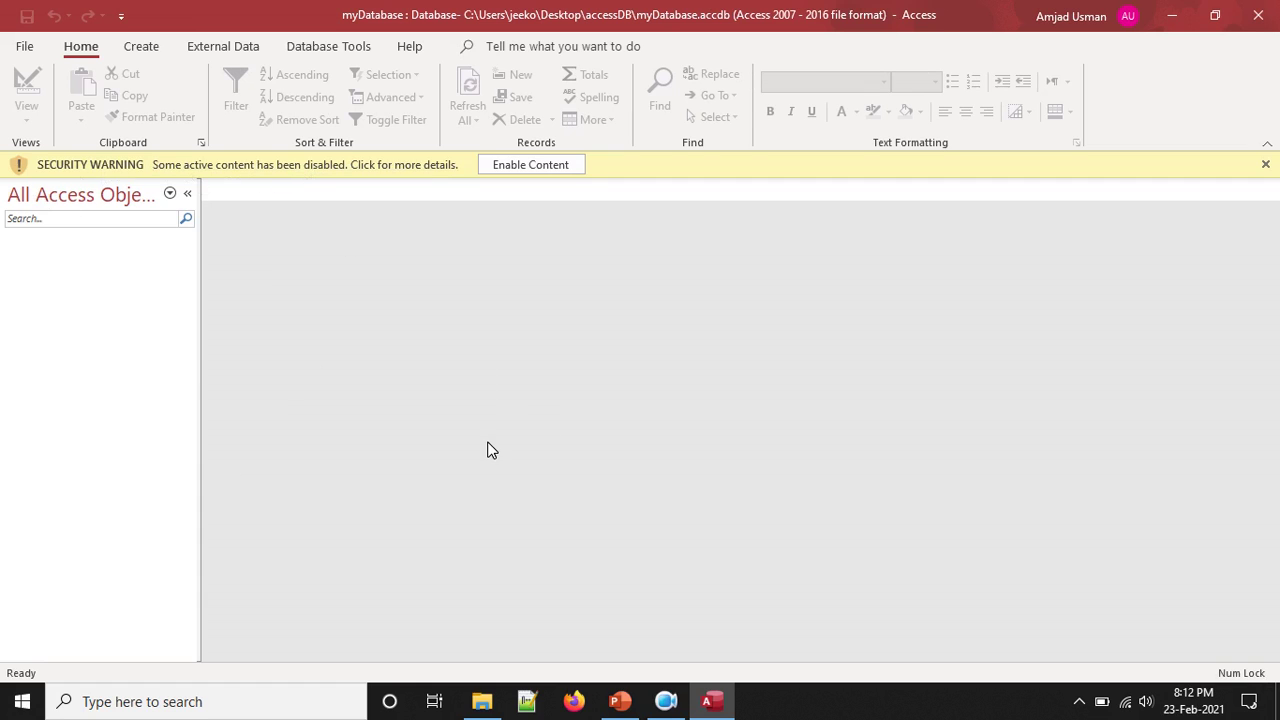
click(508, 166)
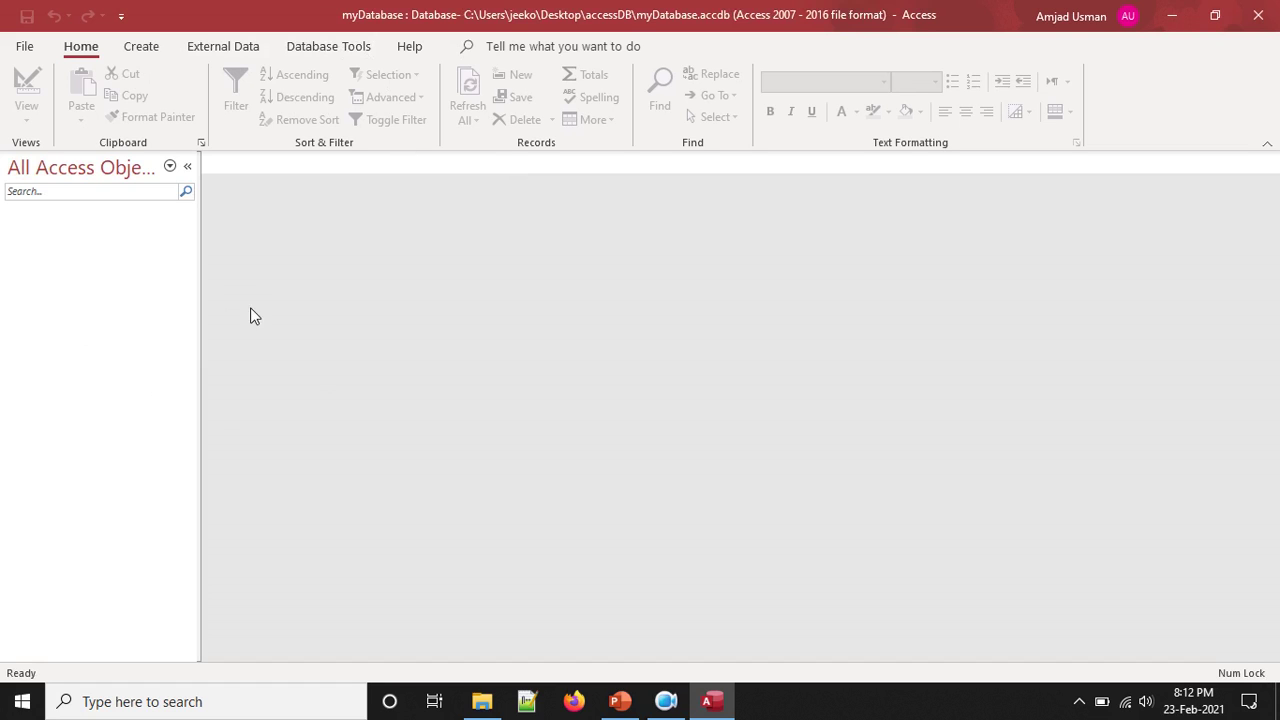
Create a new blank table in Datasheet View.
click(142, 48)
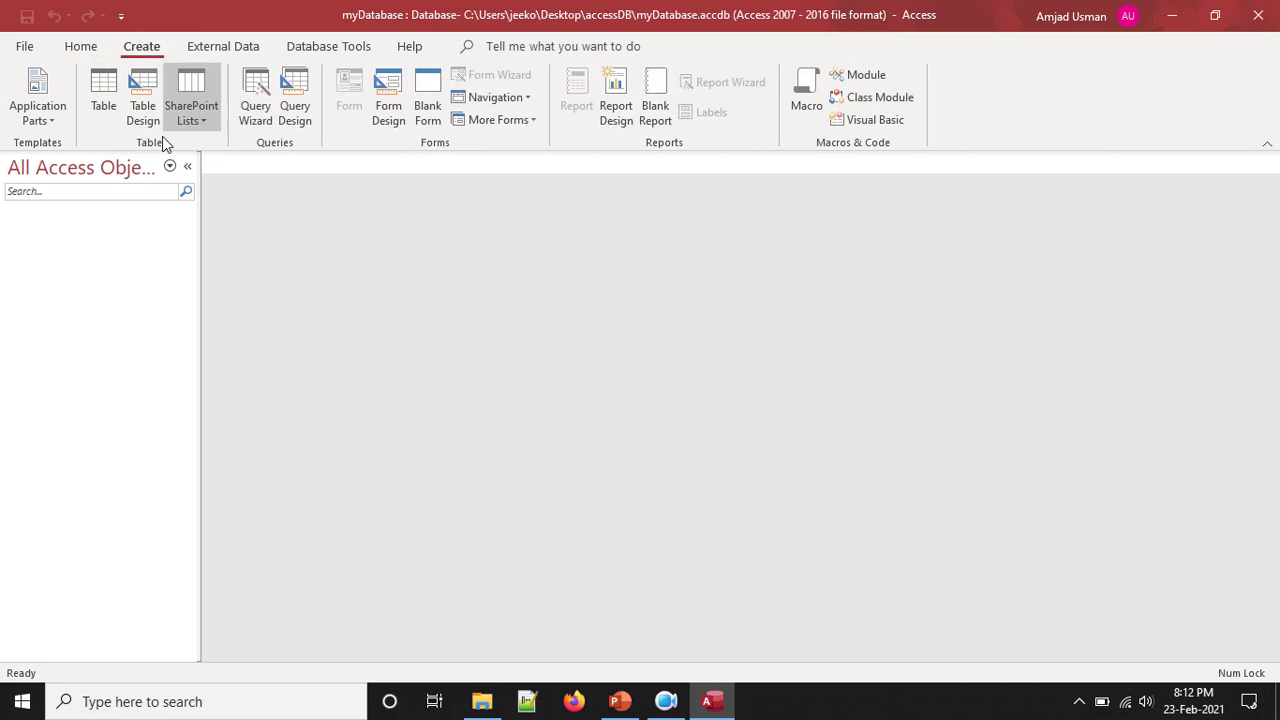
click(105, 92)
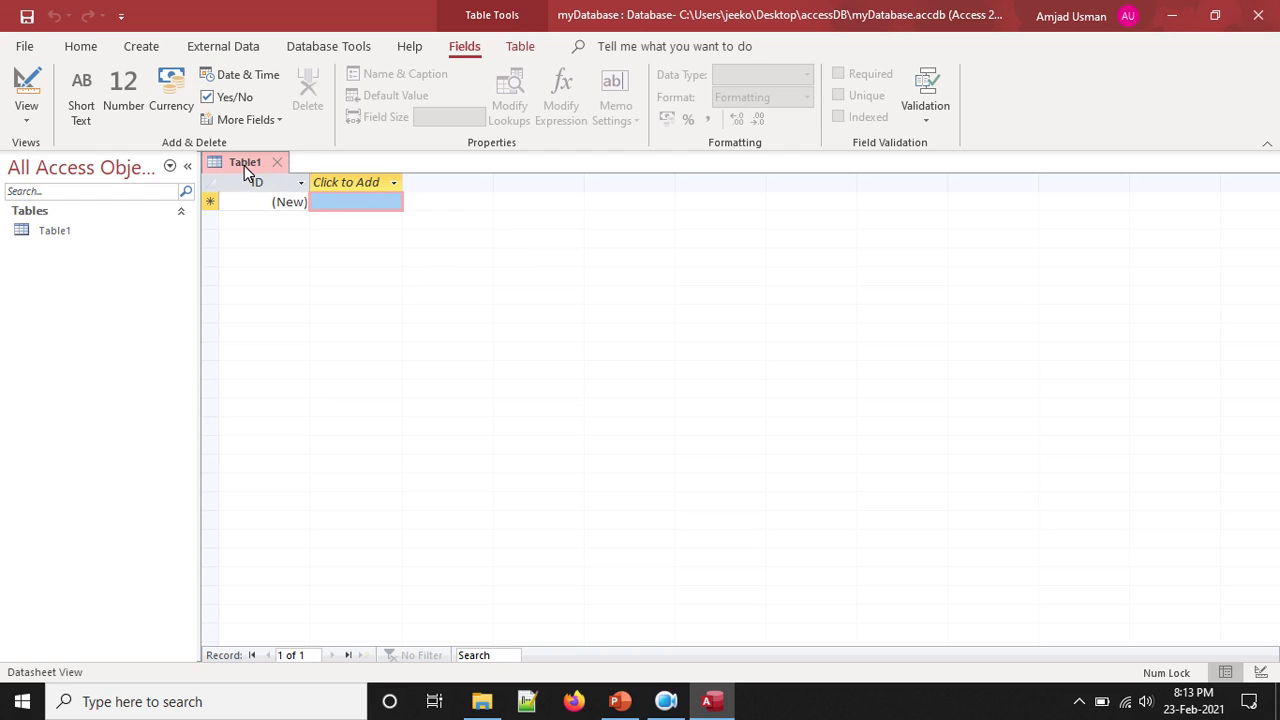
Switch to PowerPoint, examine the slide comparing Datasheet View and Design View in full screen, and return to Access.
click(622, 701)
scroll(590, 507, down, 2)
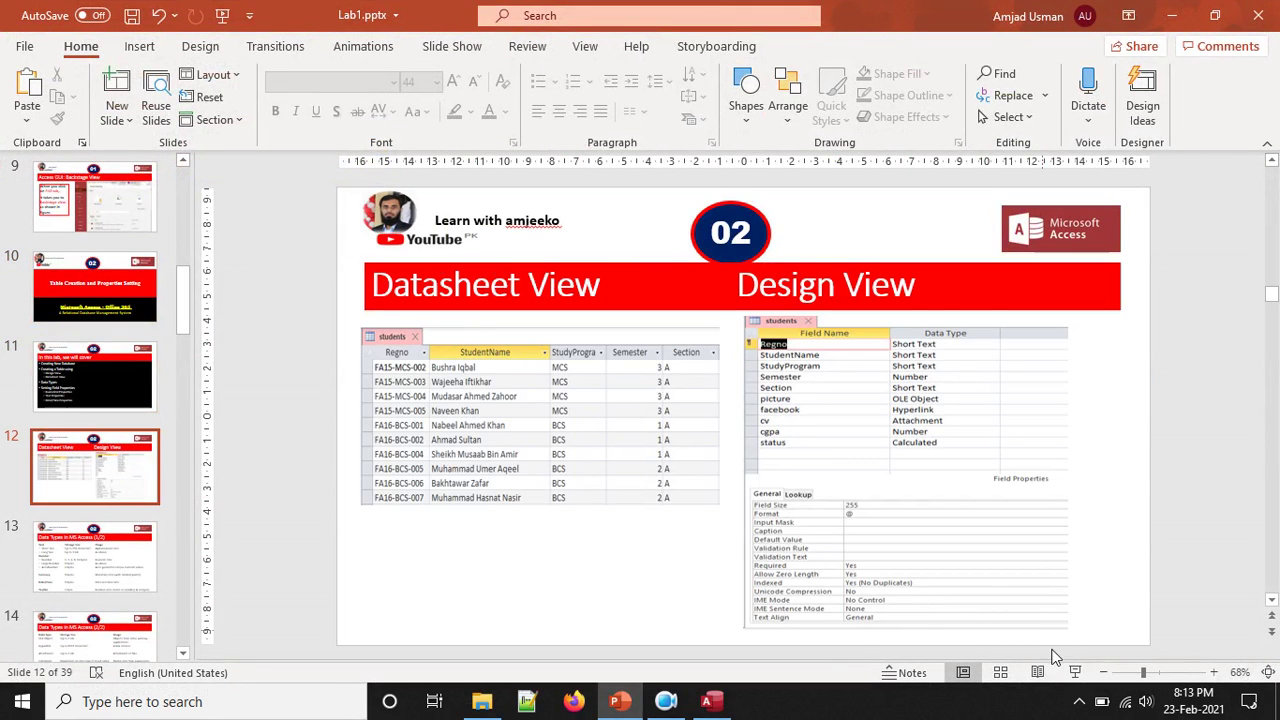
click(1075, 672)
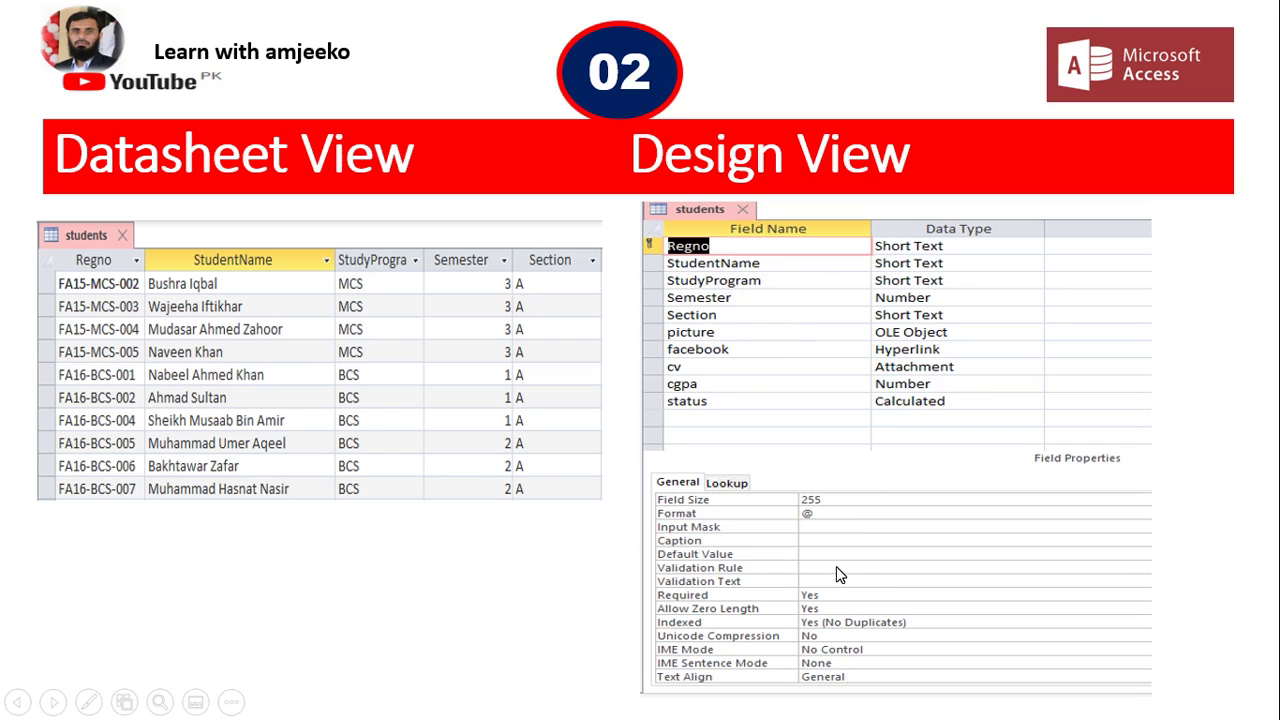
key(alt+Tab)
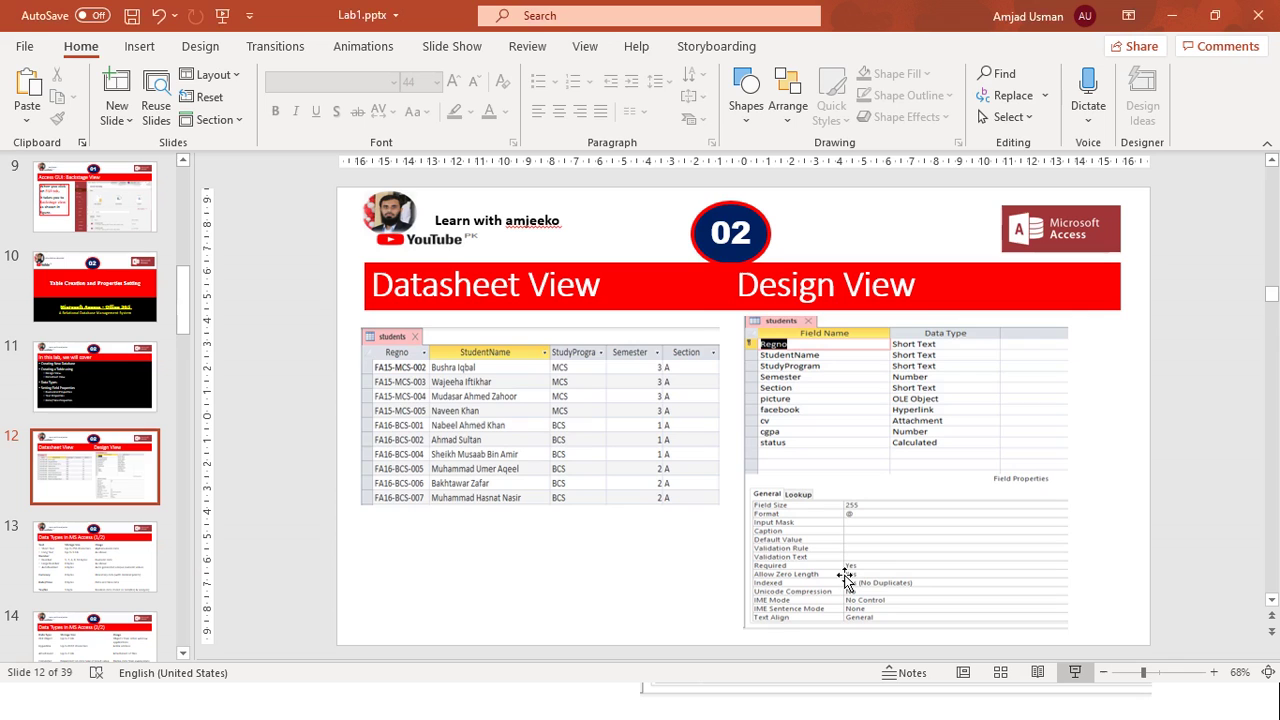
key(alt+Tab)
key(Tab)
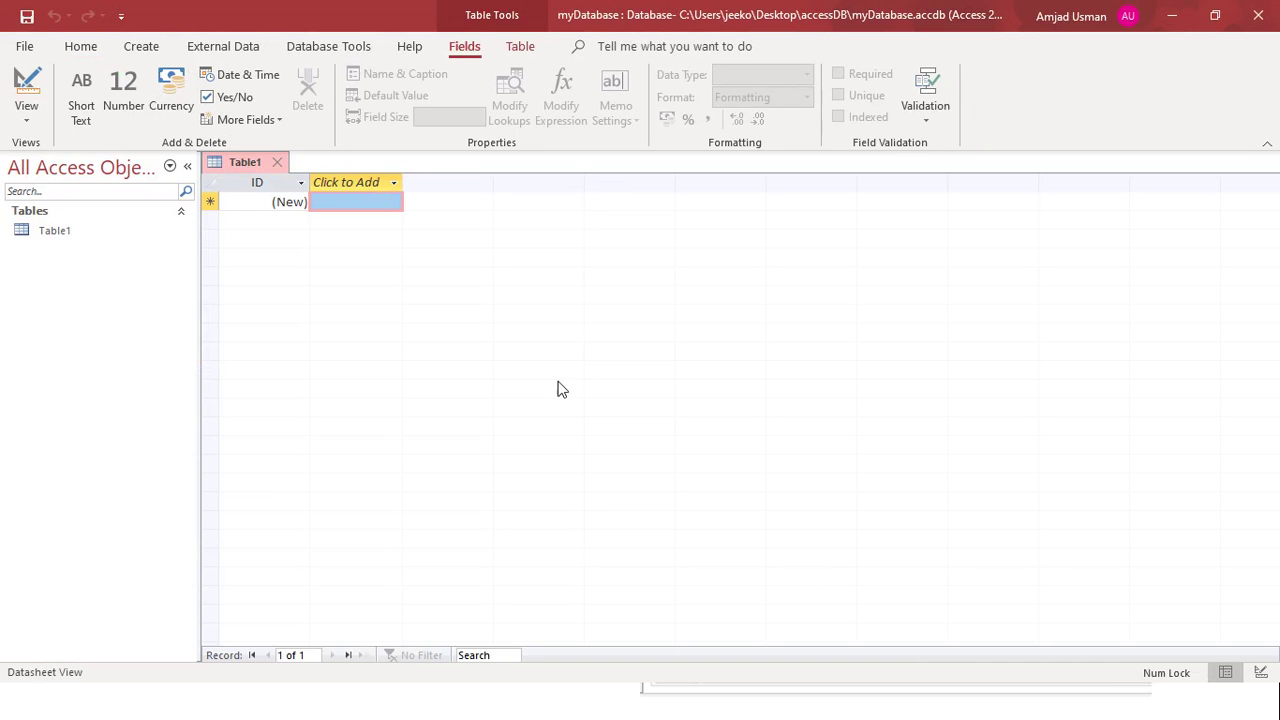
right_click(243, 161)
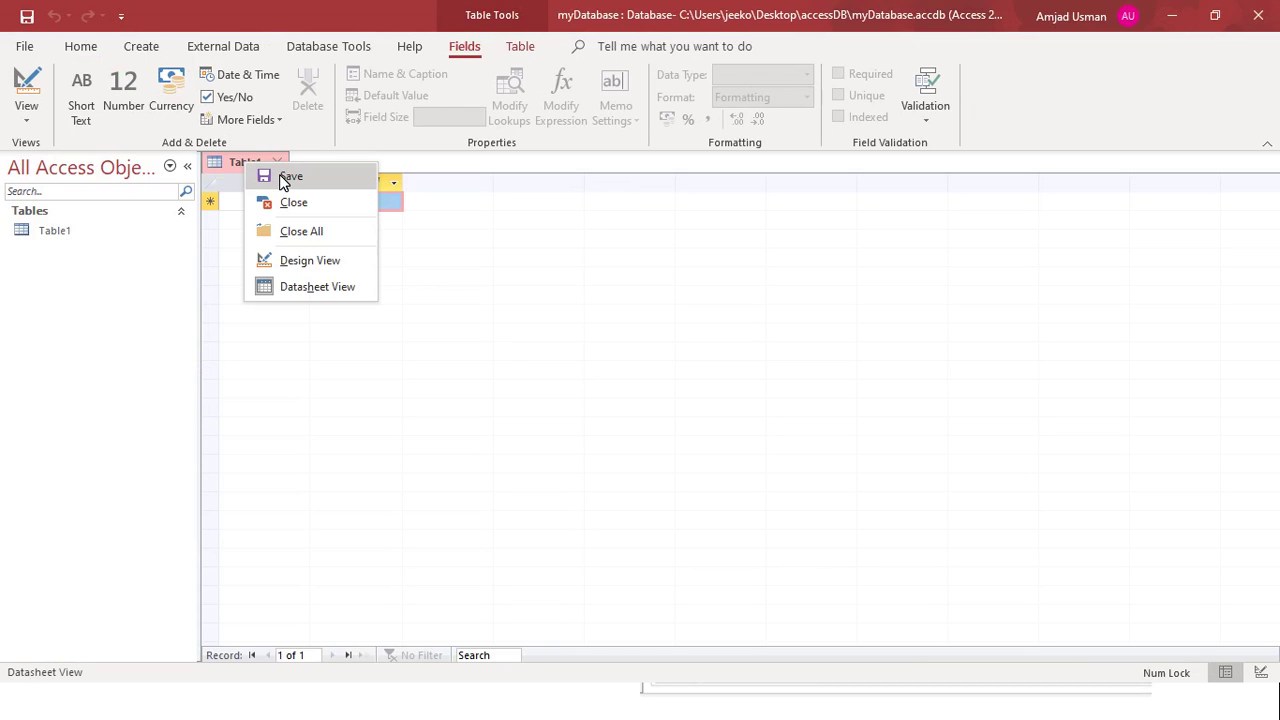
click(286, 177)
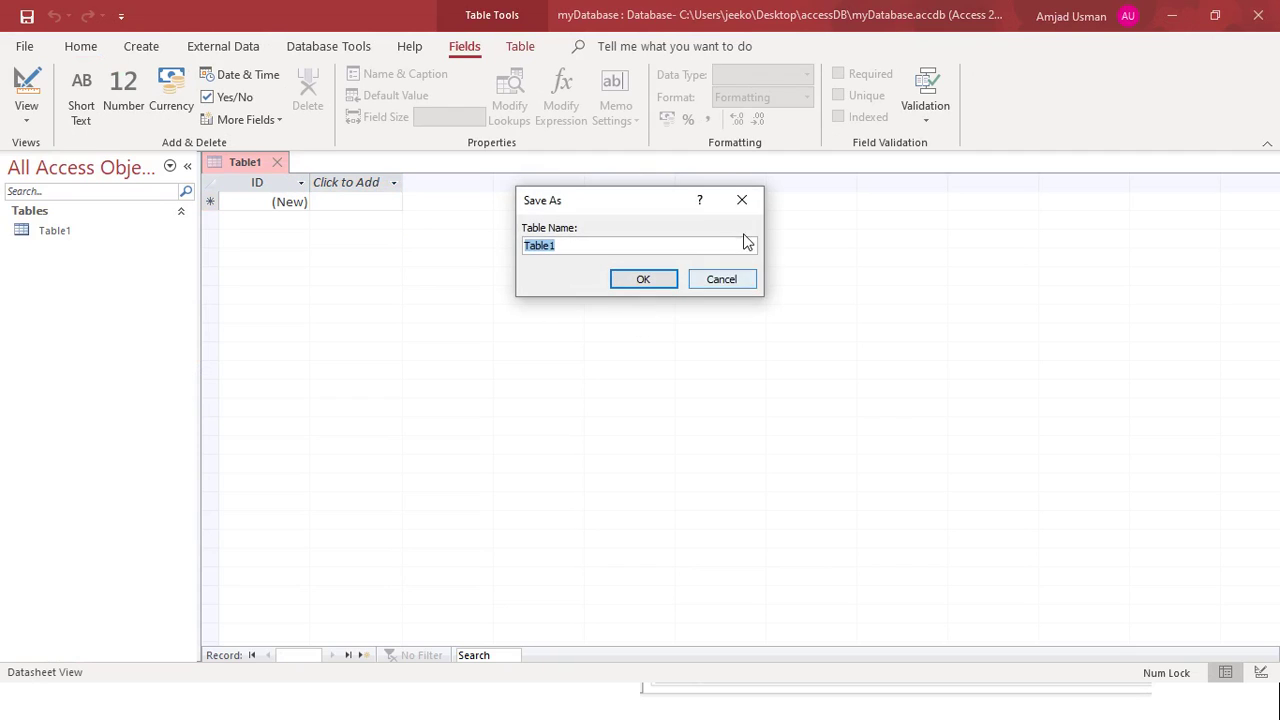
click(742, 204)
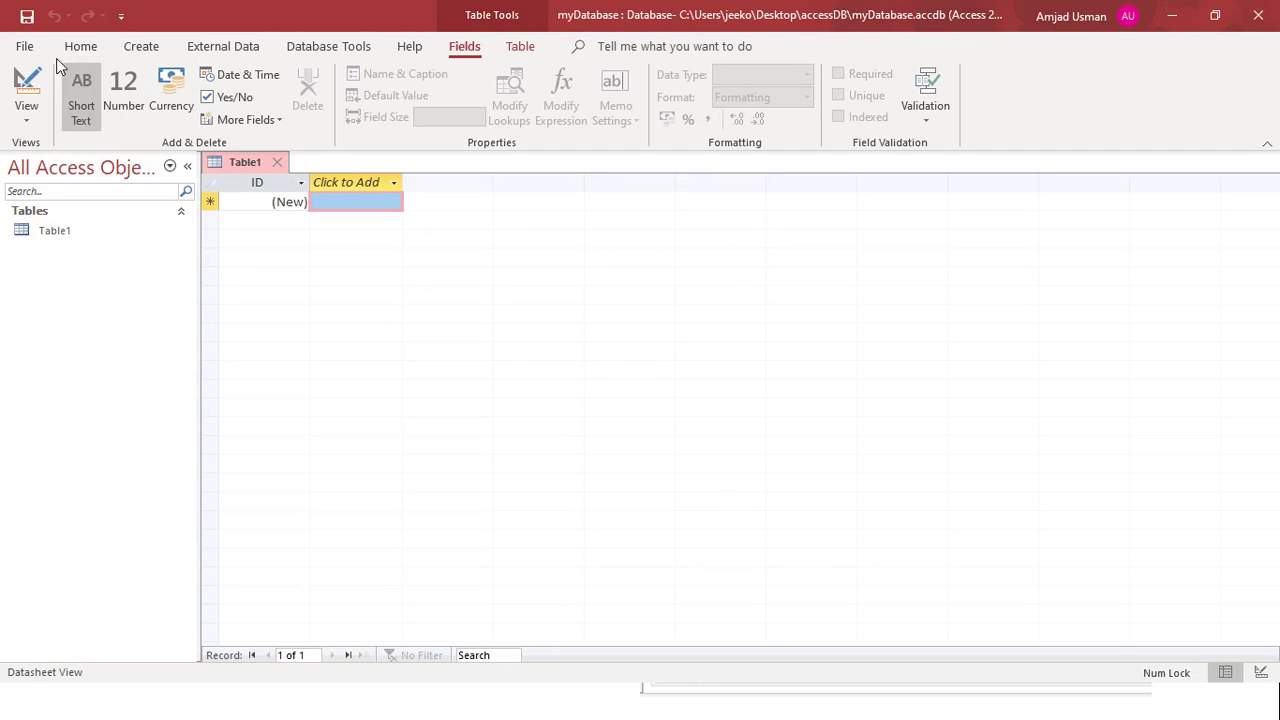
click(27, 16)
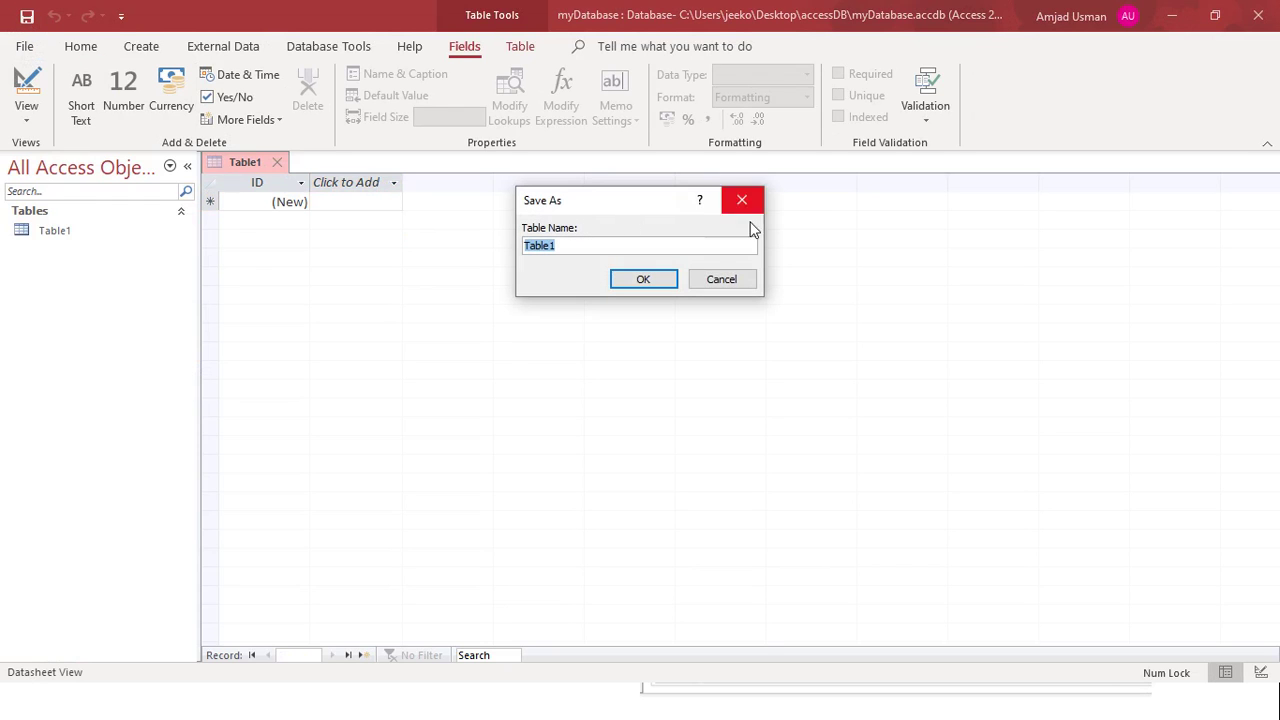
click(721, 280)
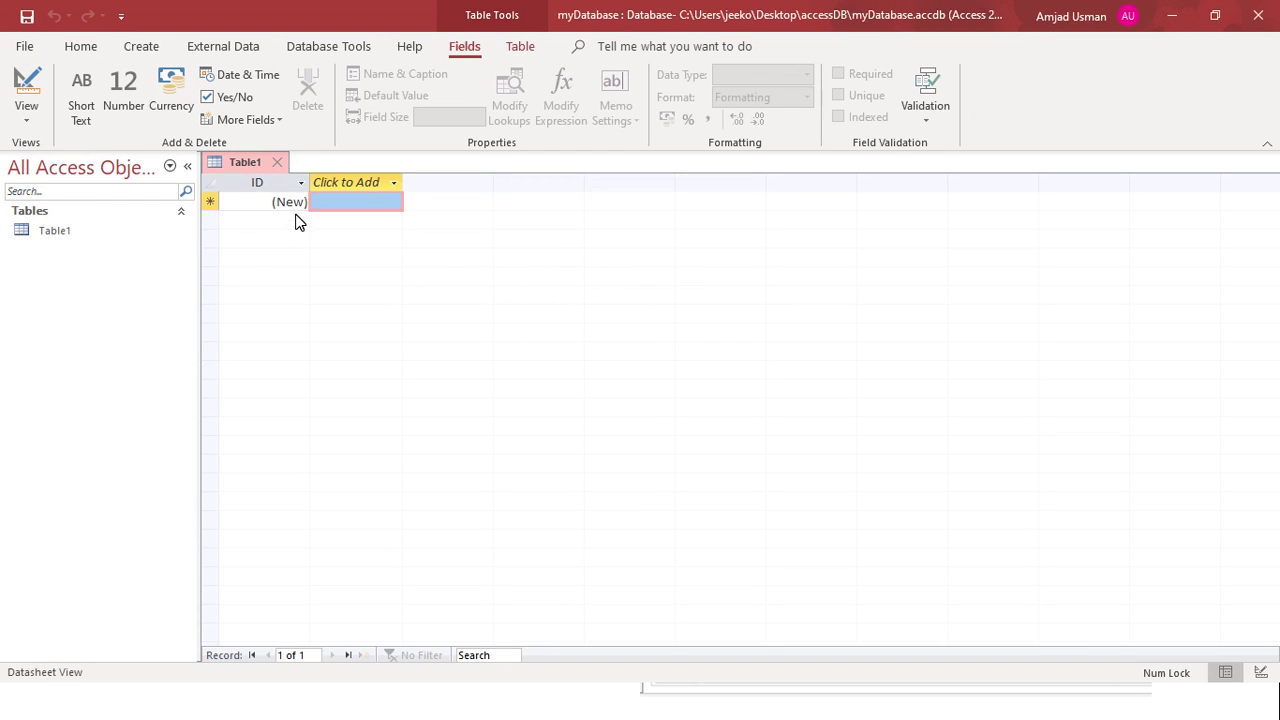
Save the new table under the name student.
key(ctrl+s)
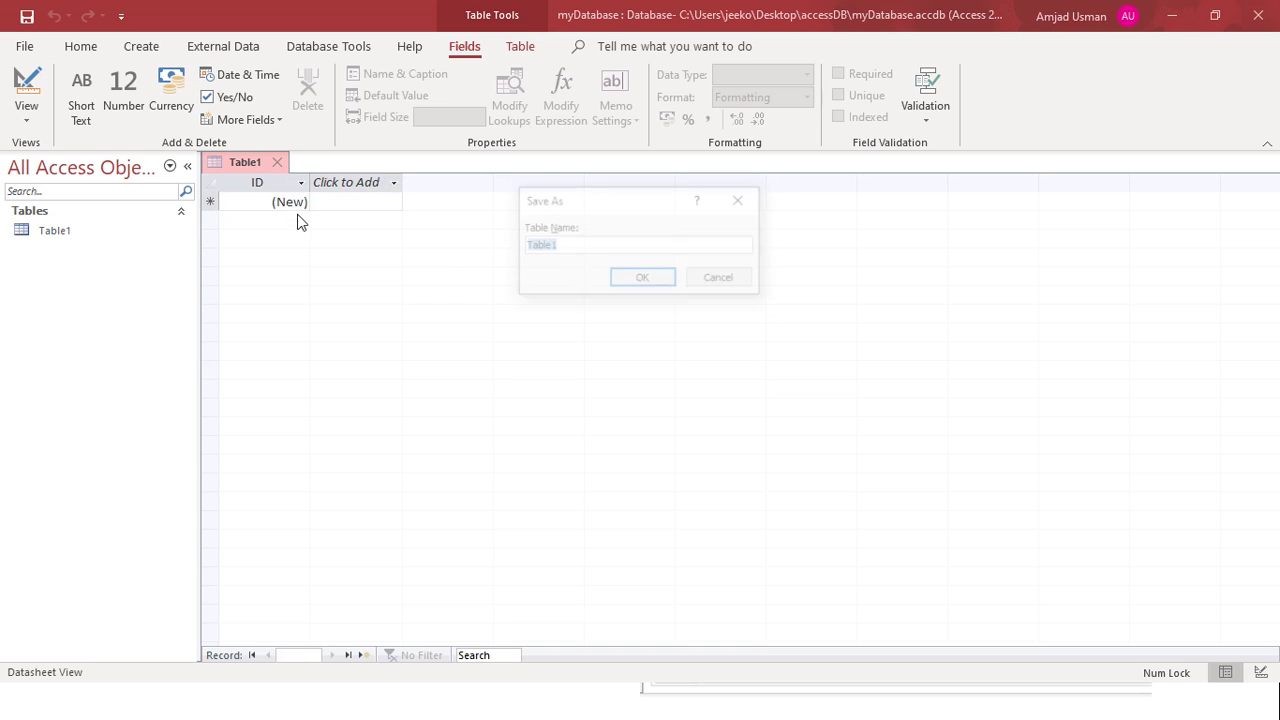
text(su)
key(BackSpace)
text(tudent)
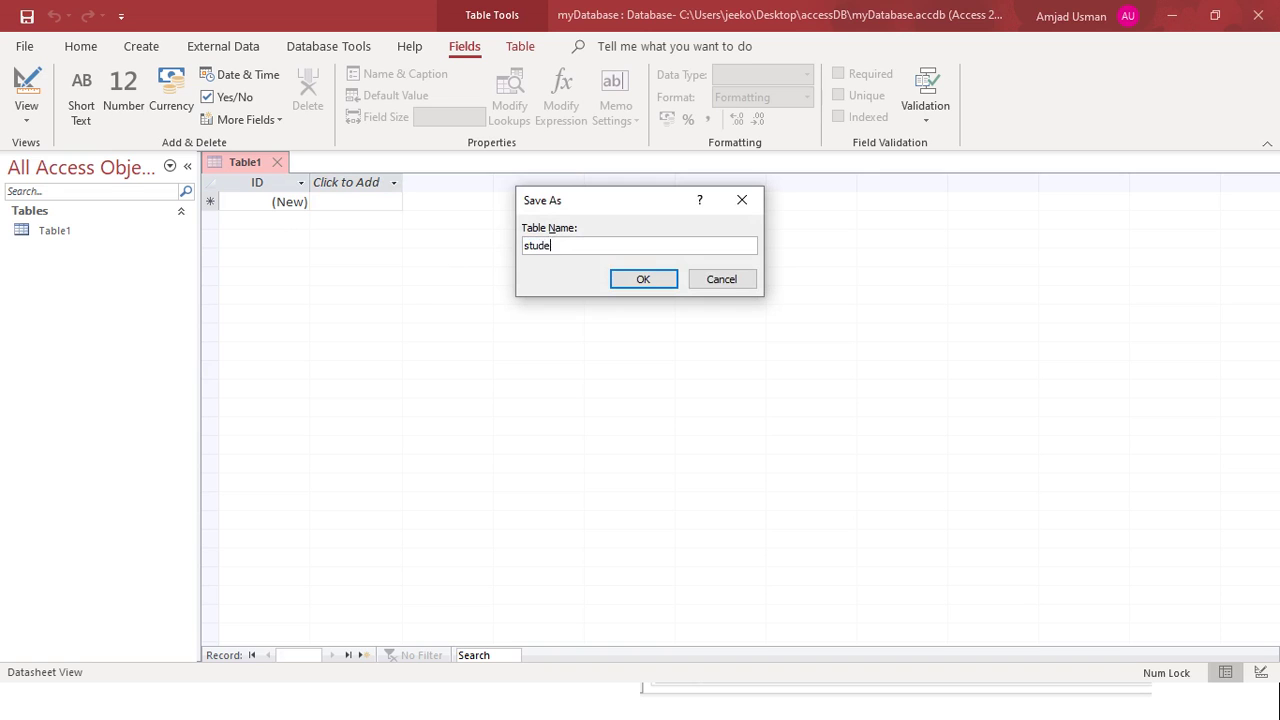
click(644, 284)
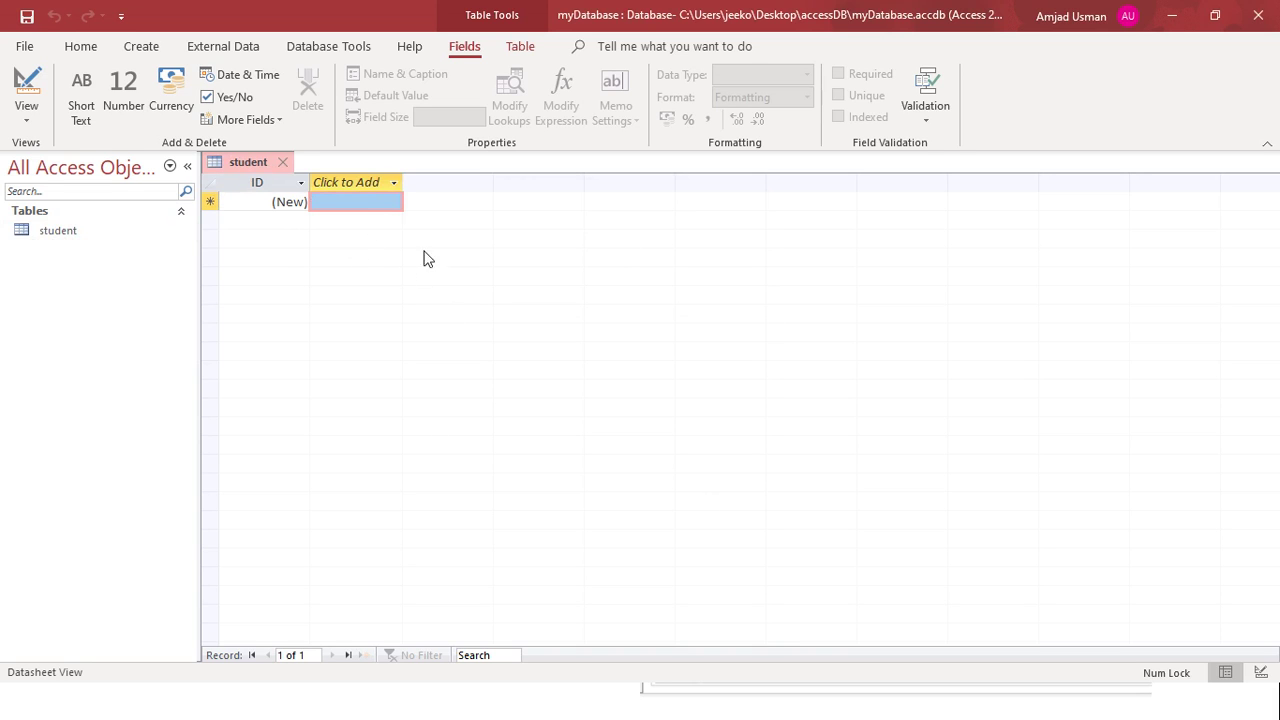
Show the student table in Design View, go back to Datasheet View, and return to Design View.
click(362, 203)
right_click(237, 161)
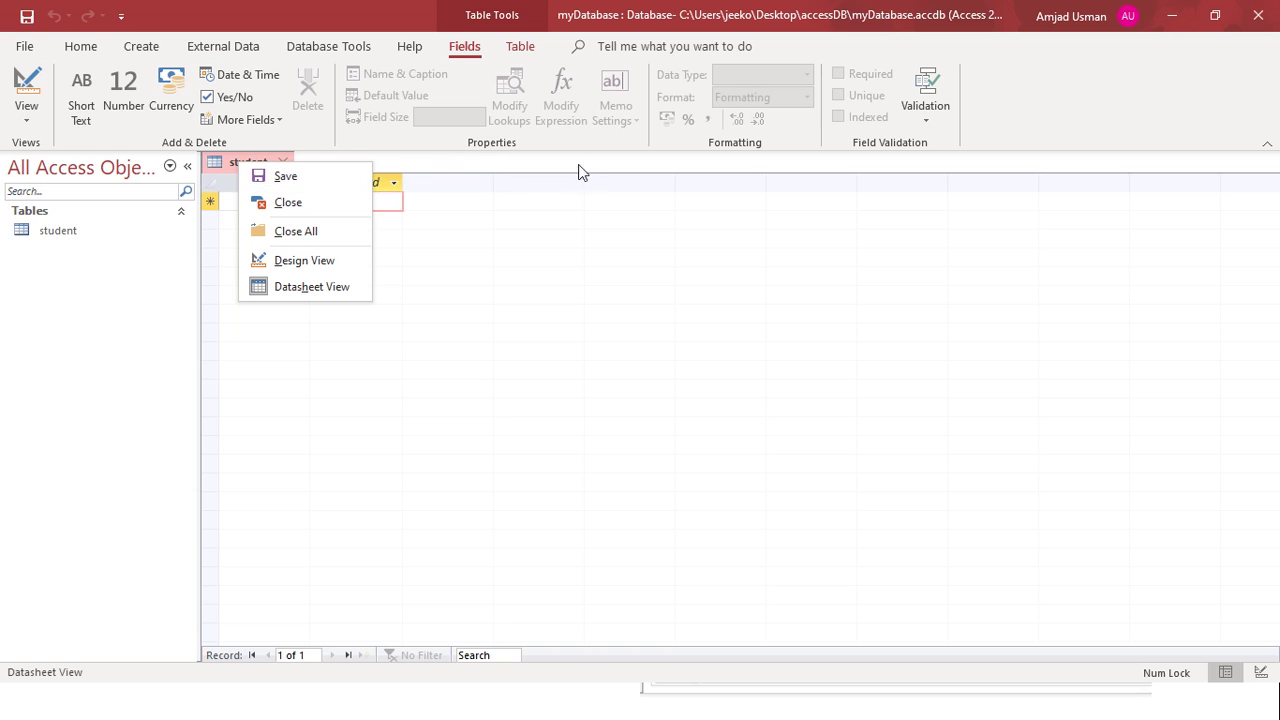
click(331, 265)
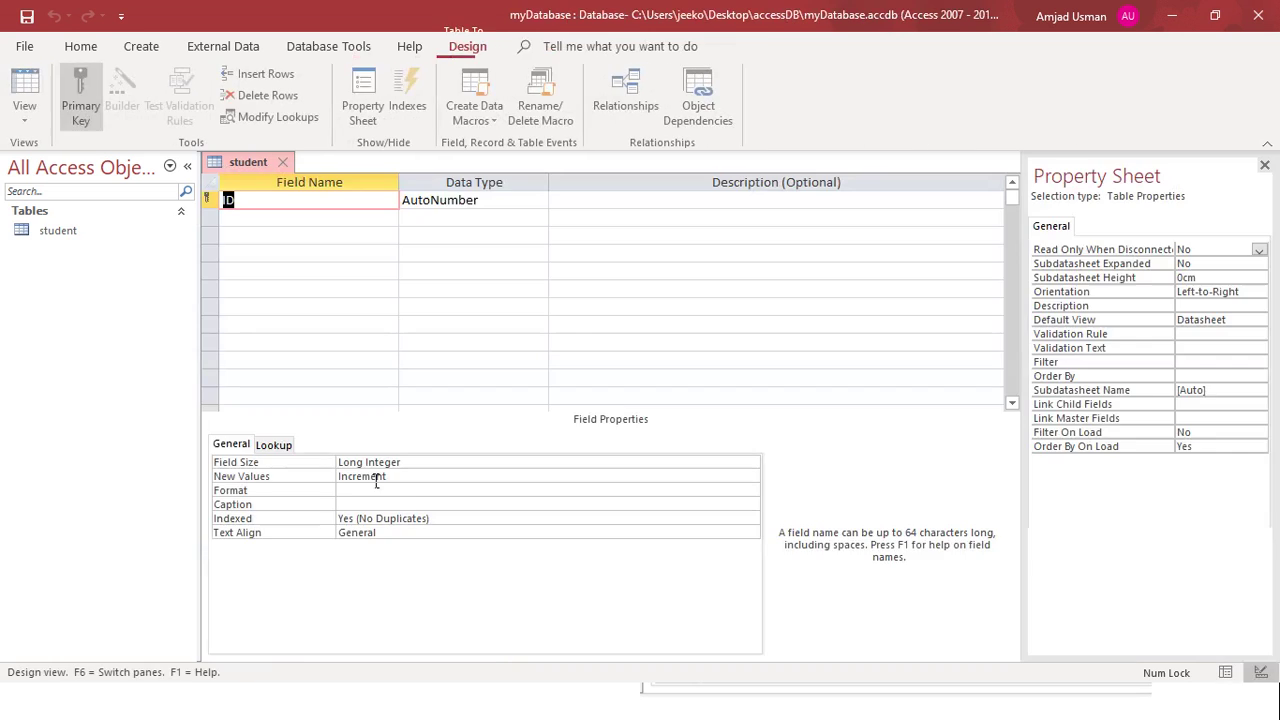
right_click(250, 163)
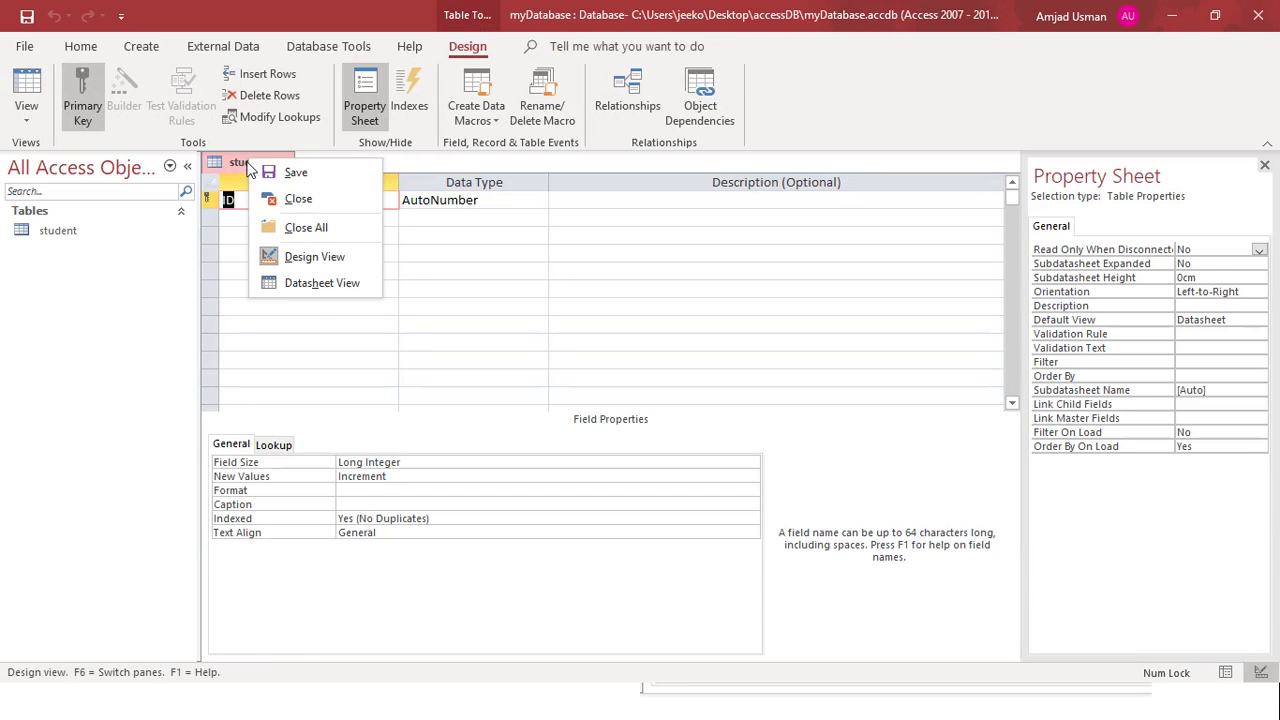
click(300, 282)
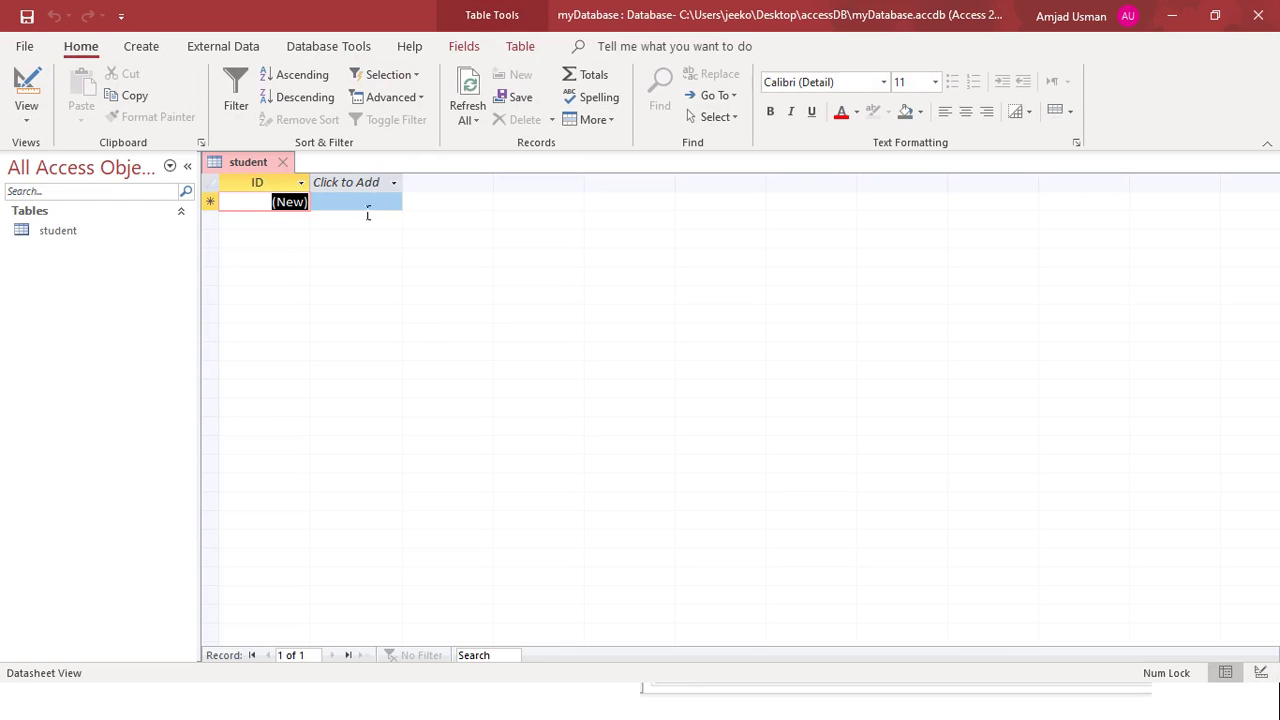
right_click(243, 168)
click(292, 258)
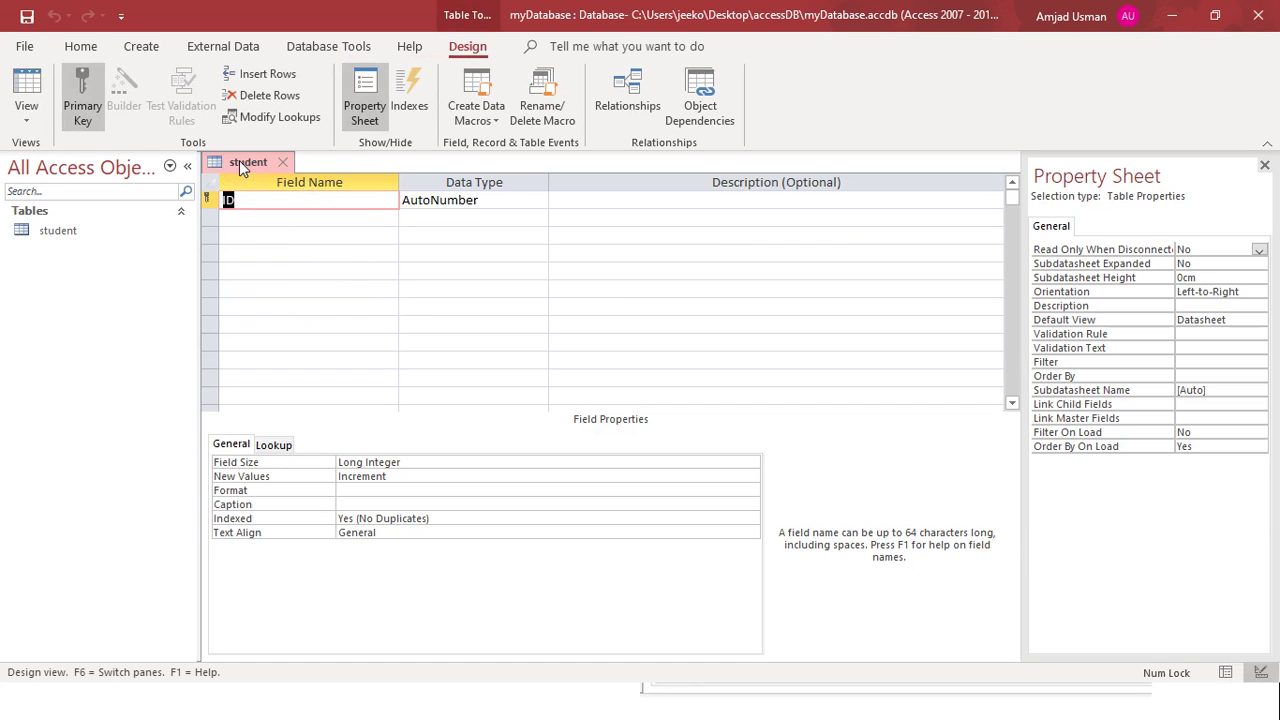
Add the fields fullname and regno below the ID field with the default data type.
click(278, 206)
double_click(242, 201)
click(278, 222)
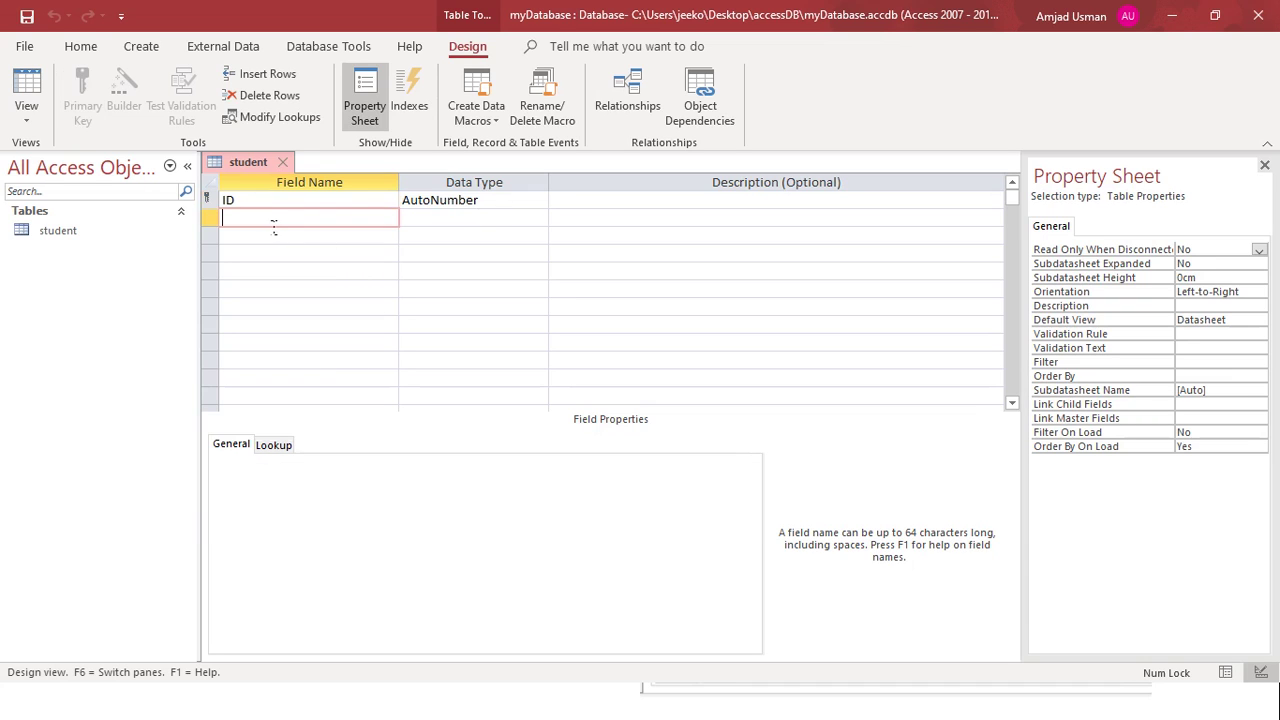
text(fullname)
key(Up)
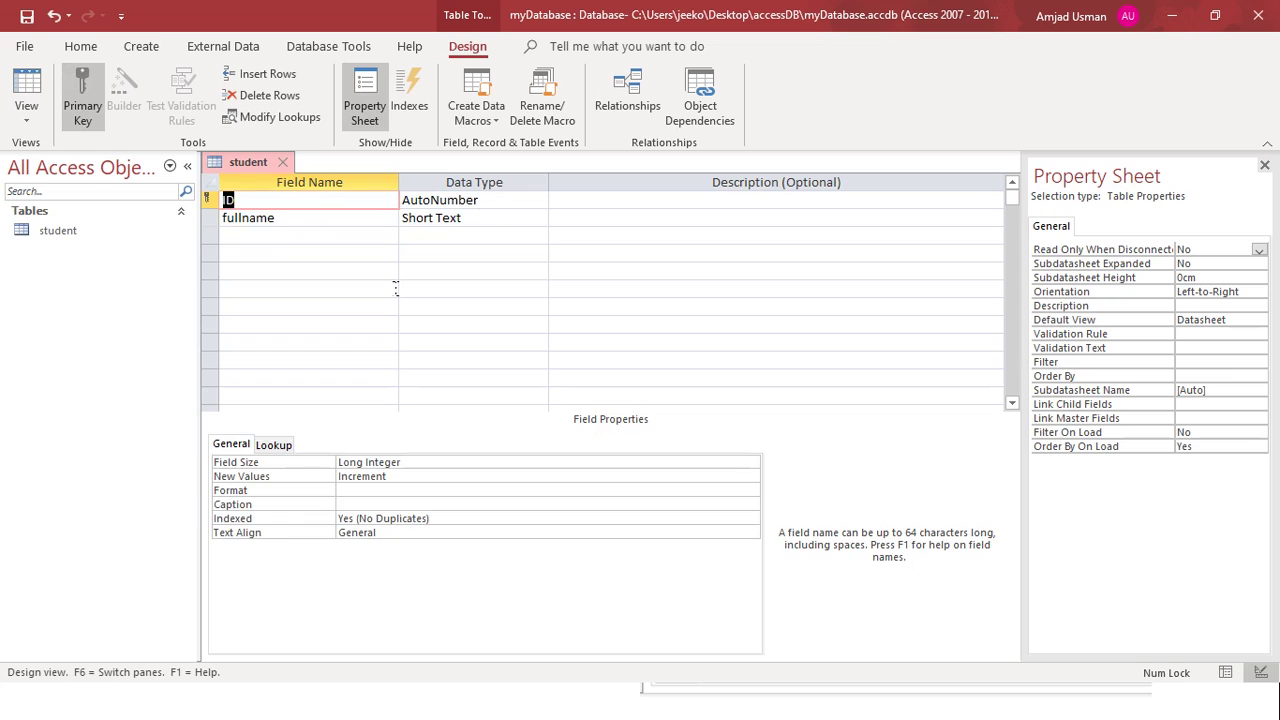
key(Down)
key(Down)
text(regno)
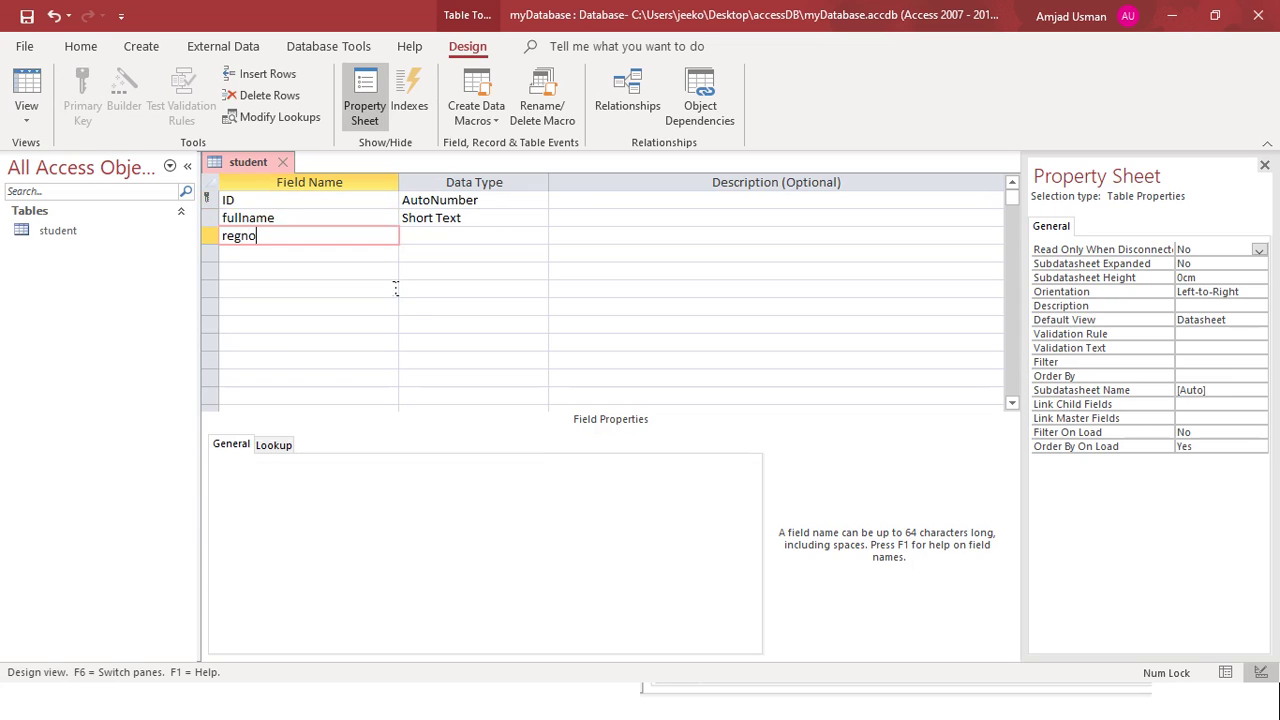
key(Down)
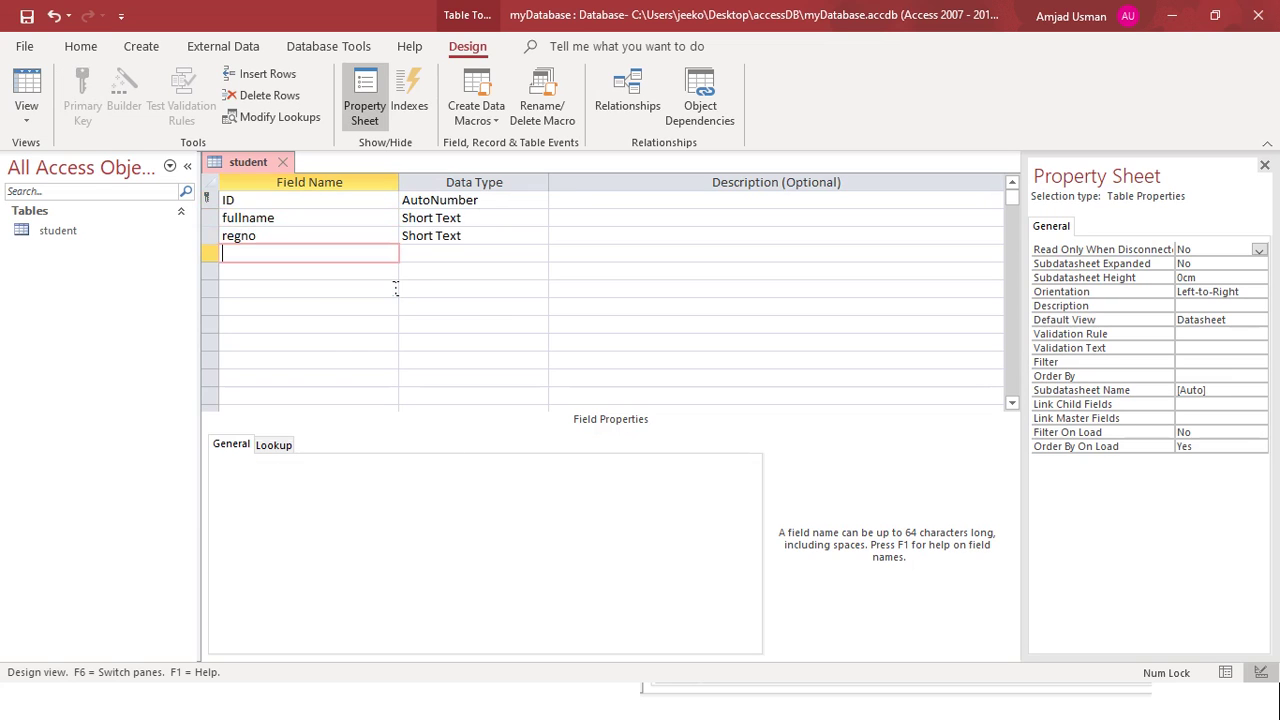
Add the fields dob, semester, cgpa and gender below regno with the default data type.
text(dob)
key(Down)
text(semester)
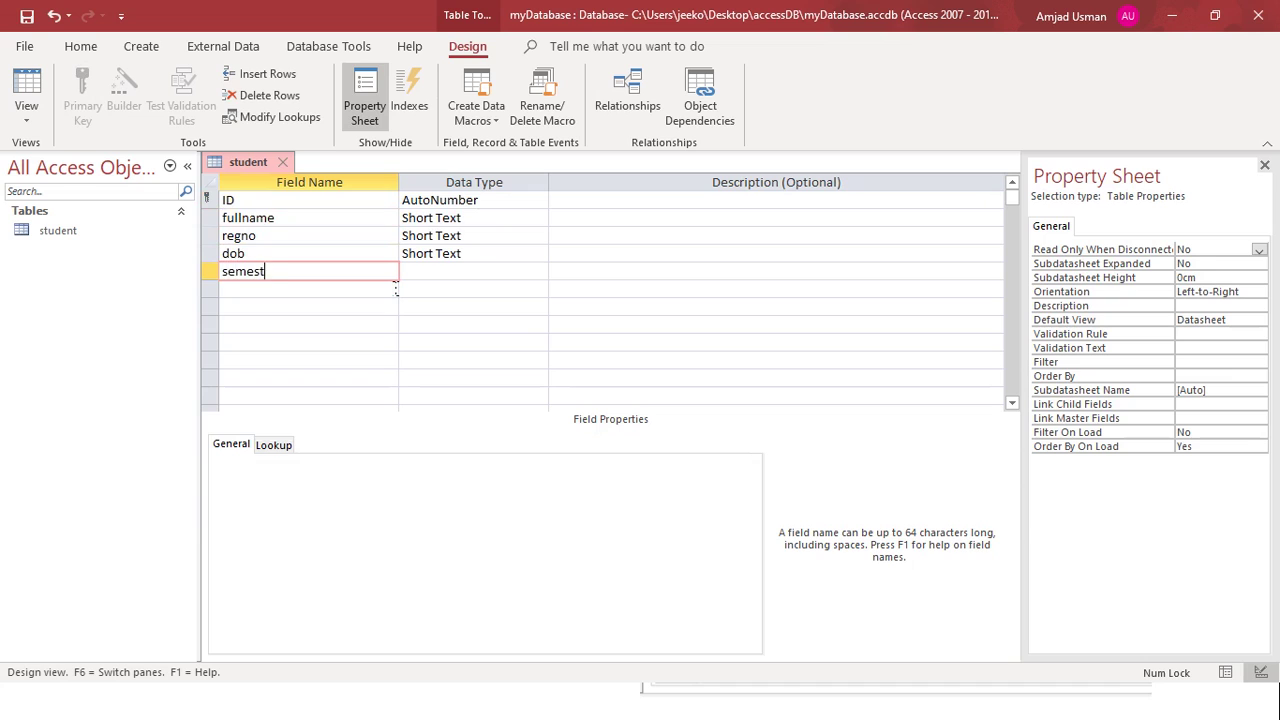
key(Down)
text(cgpa)
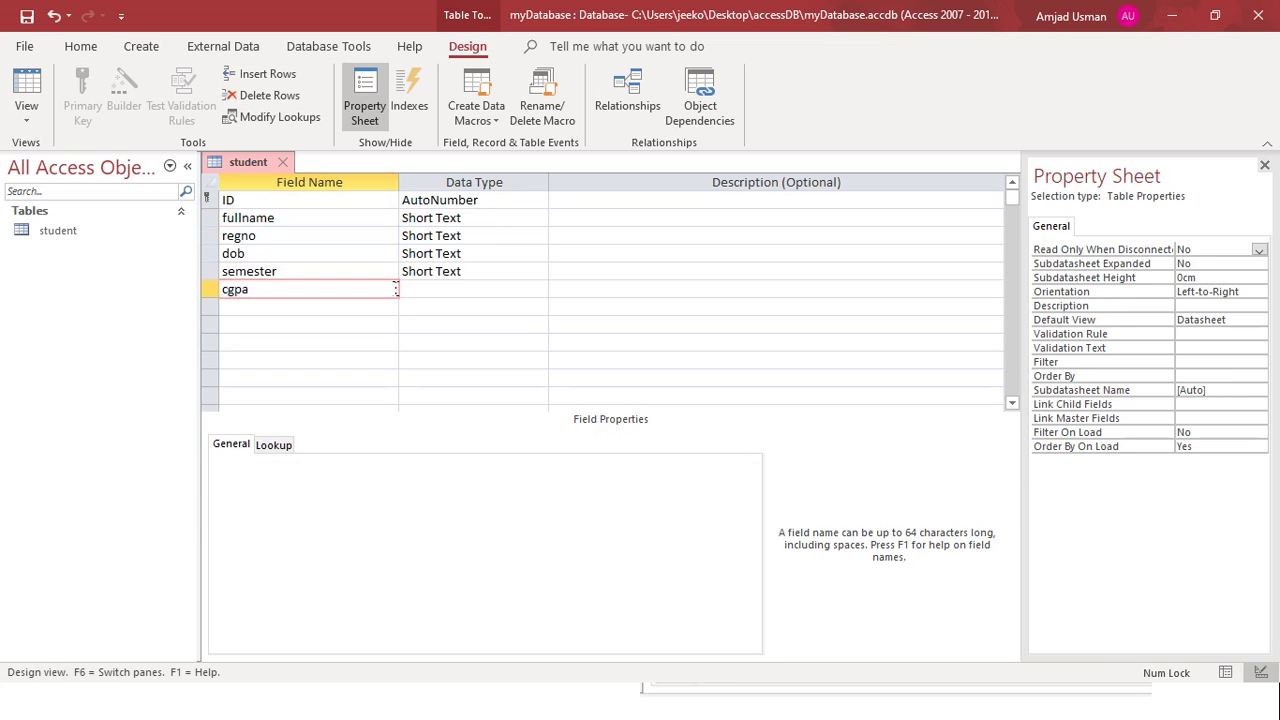
key(Down)
text(gender)
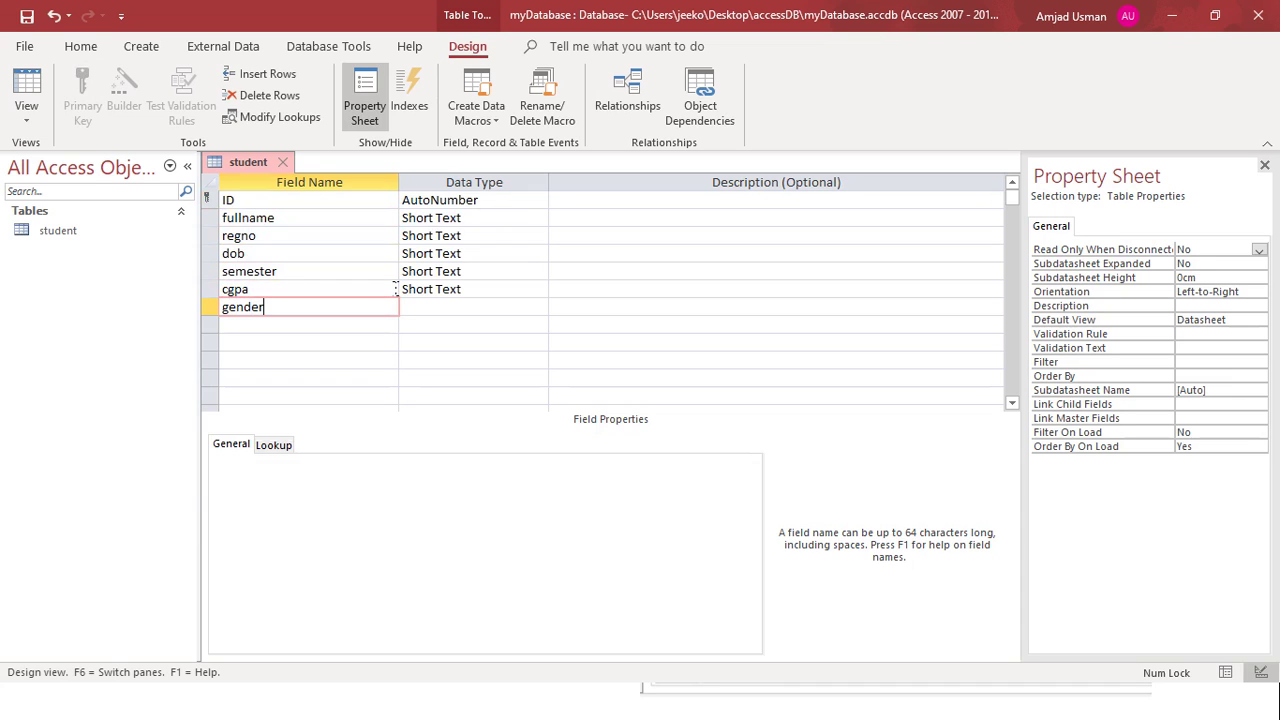
key(Down)
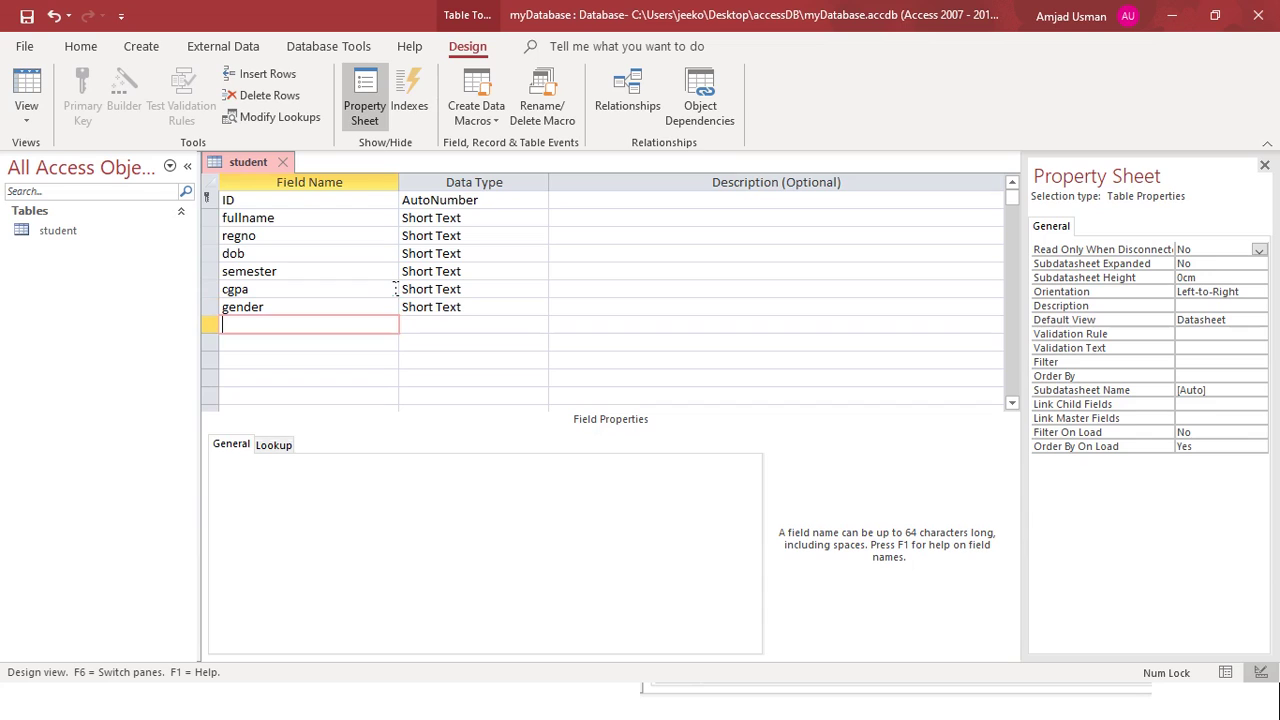
Add the fields married, picture, webpage and status below gender.
text(married)
key(Down)
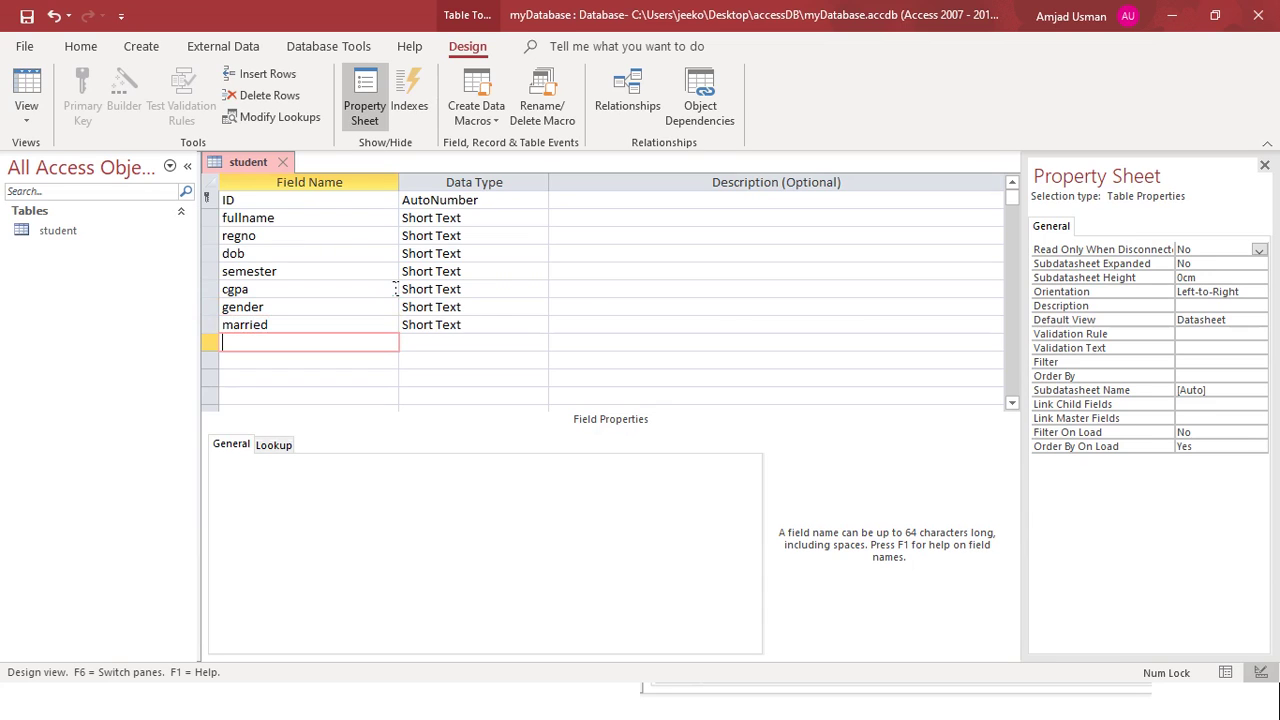
text(picture)
key(Down)
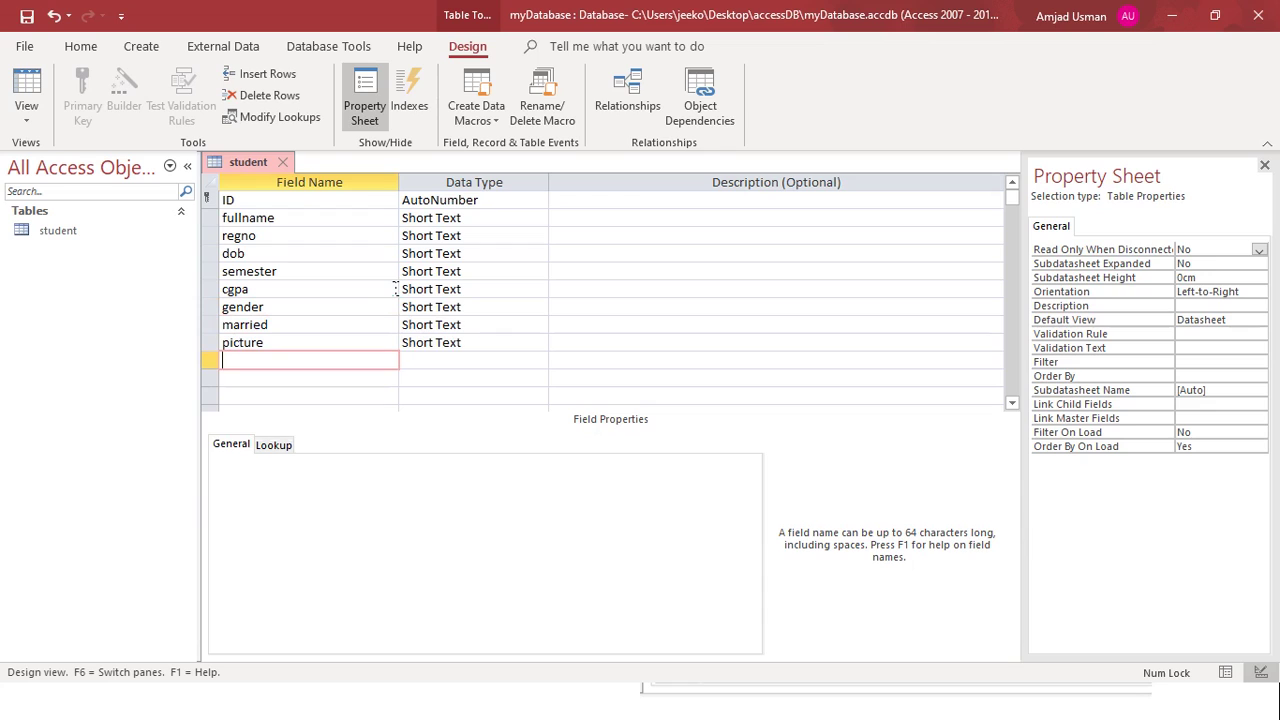
text(webpage)
key(Down)
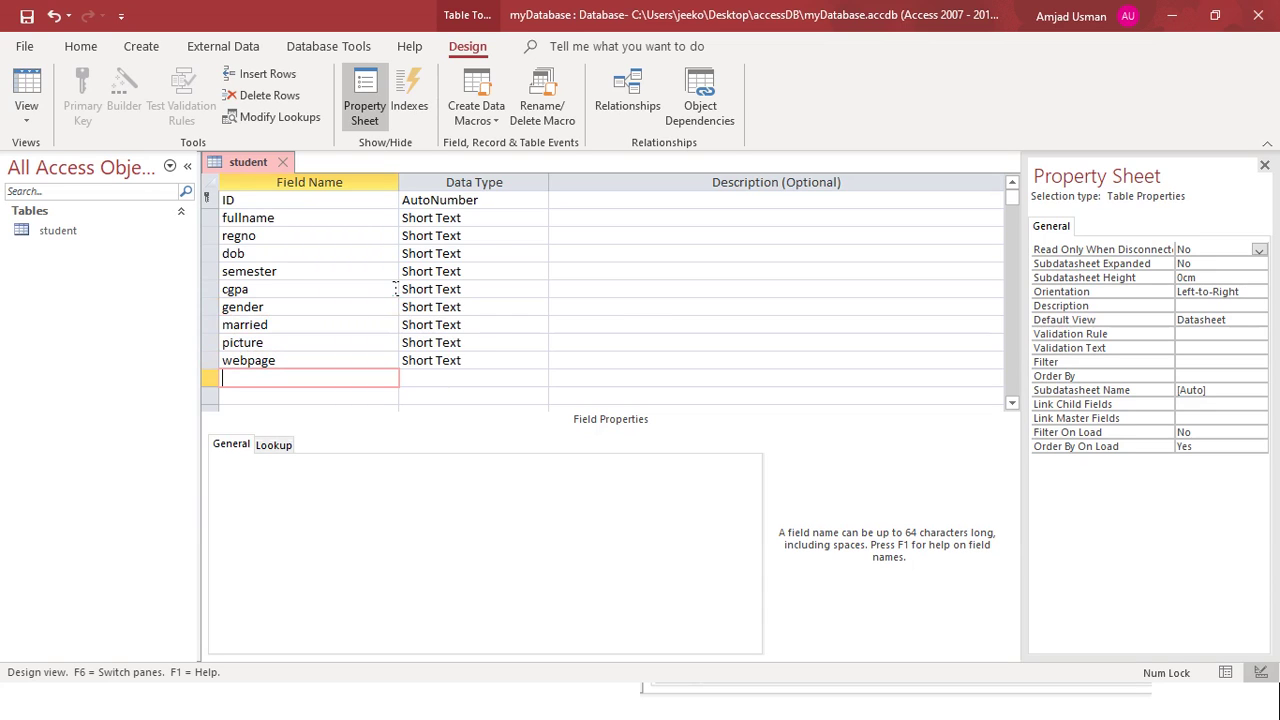
text(status)
Review the field list from status back up to the top and examine the ID field's data type.
key(Up)
key(Up)
key(Up)
key(Up)
key(Up)
key(Up)
key(Up)
key(Up)
key(Up)
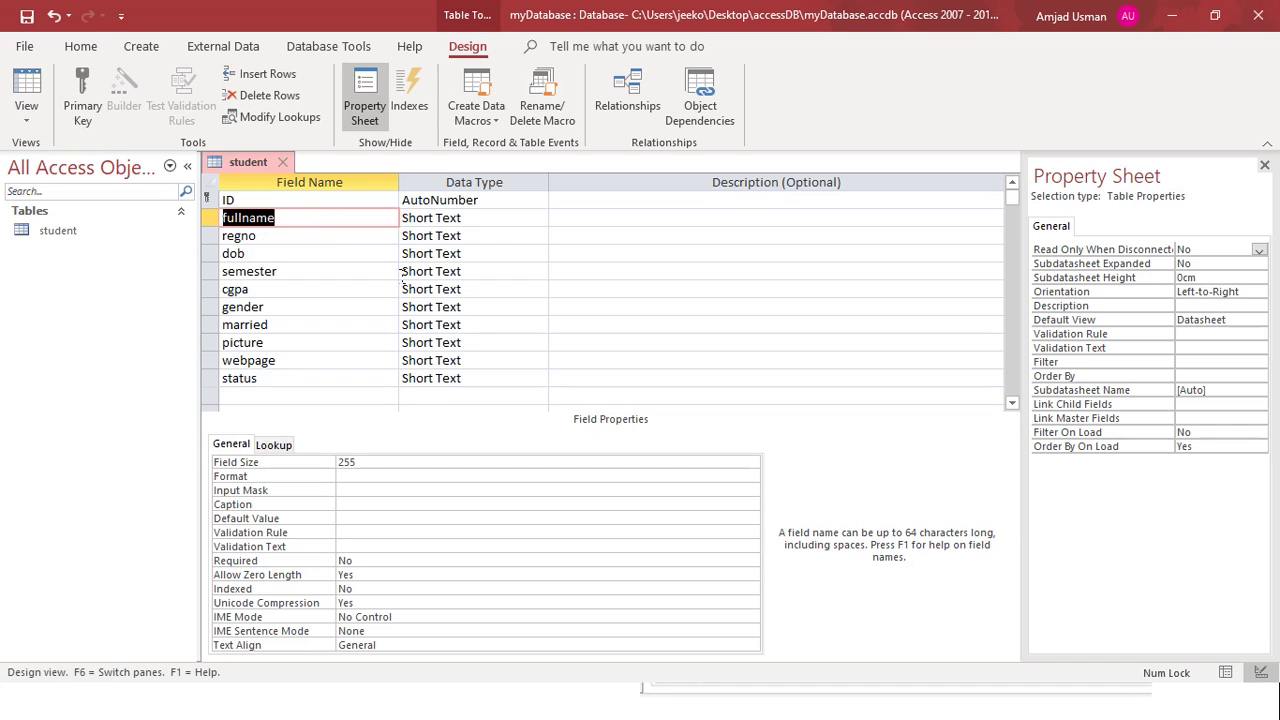
click(508, 203)
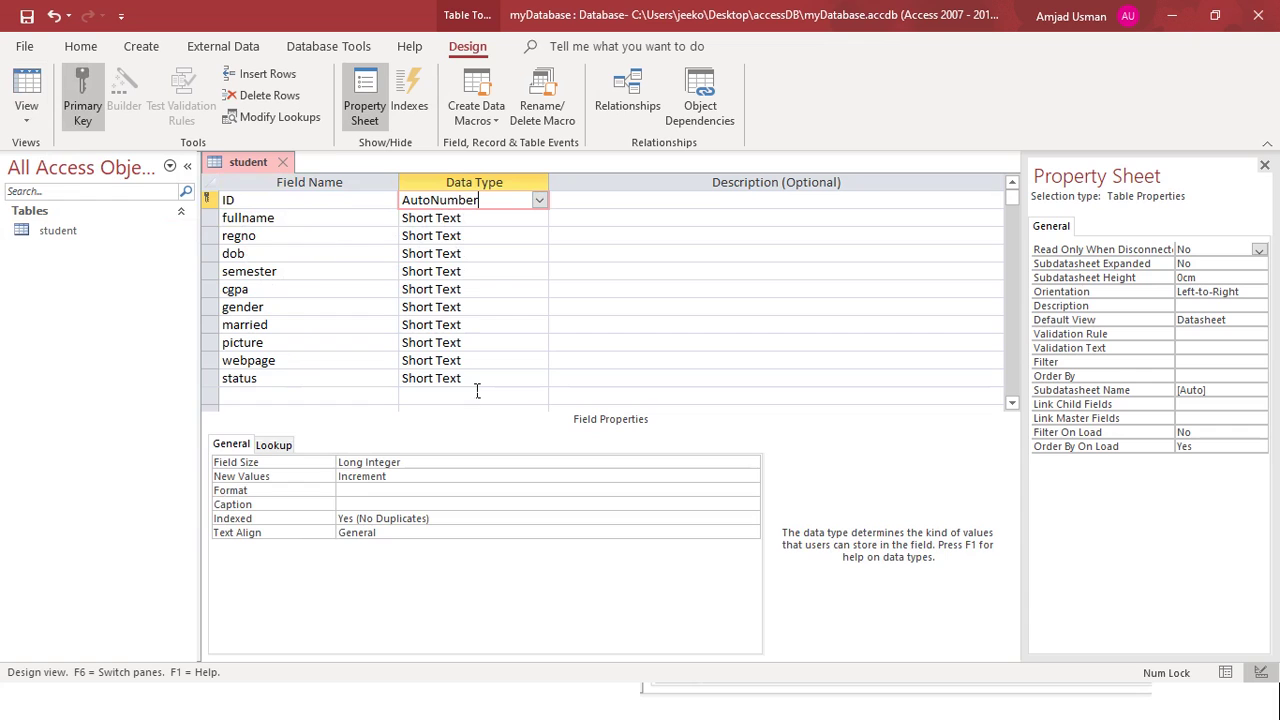
Switch to the PowerPoint slide show and examine the slide Data Types in MS Access (1/2).
key(alt+Tab)
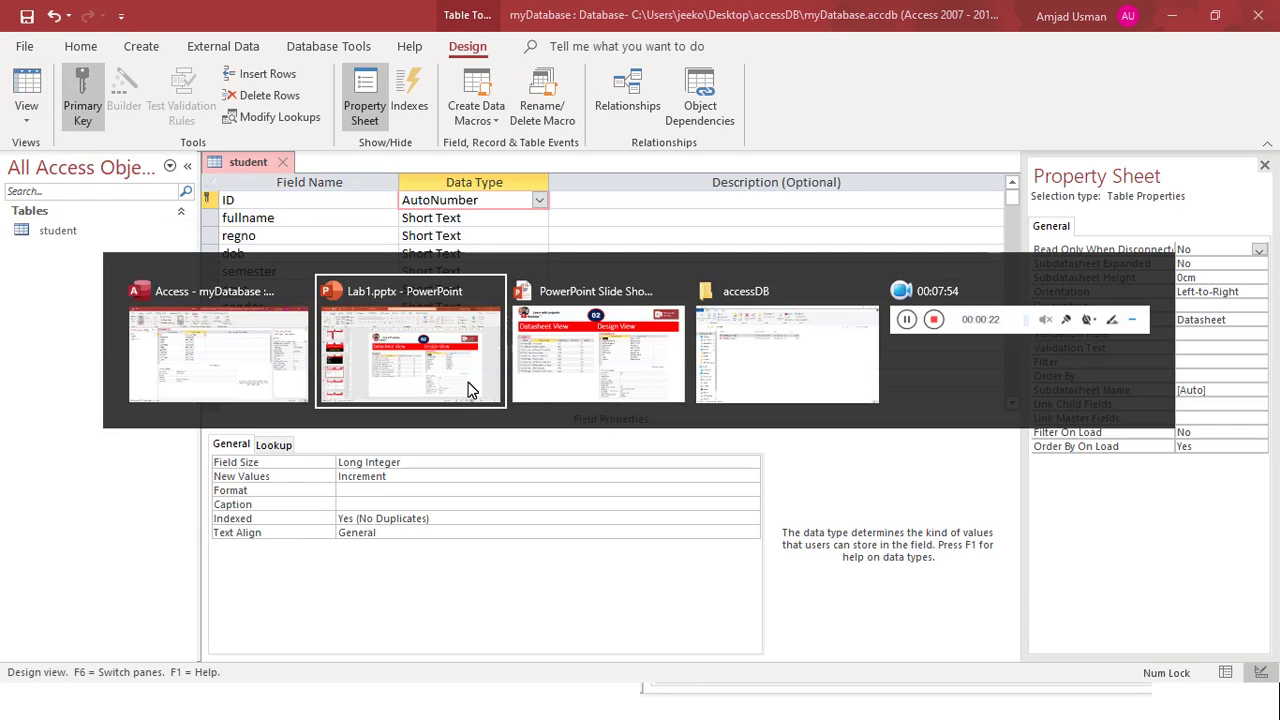
key(alt+Tab)
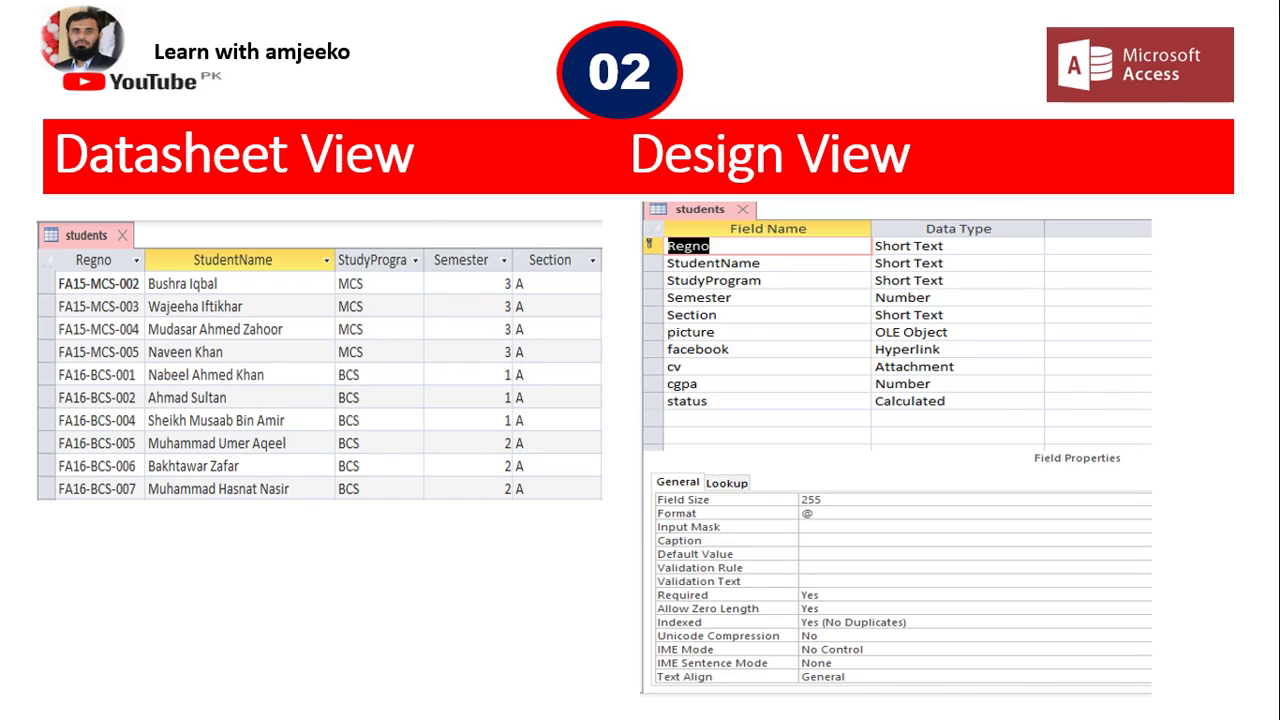
key(Right)
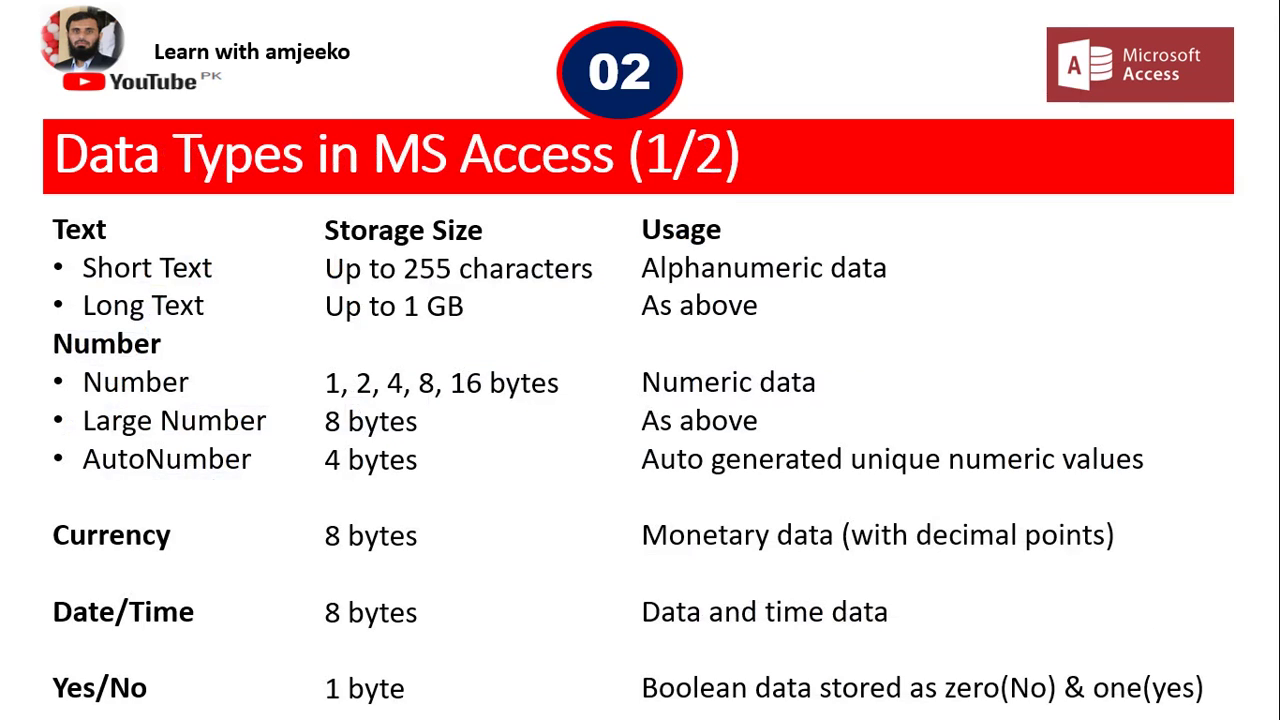
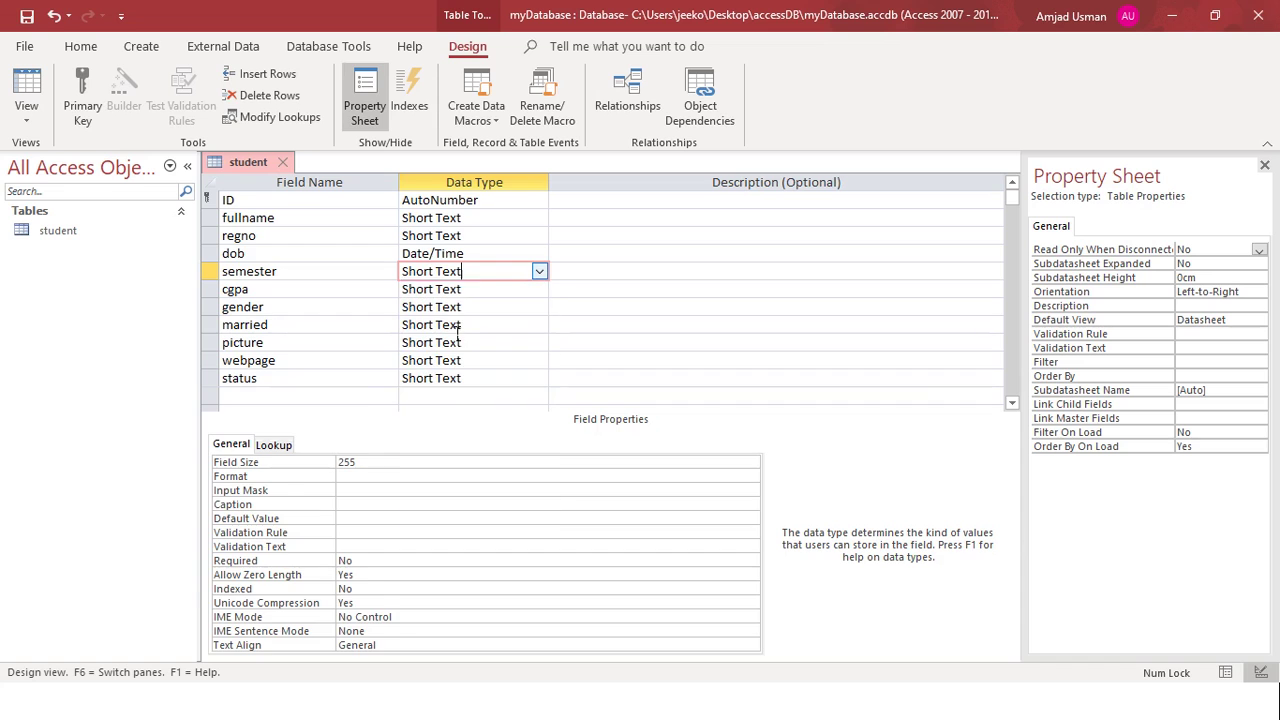
Set the data type of the cgpa field to Number.
click(478, 290)
click(538, 289)
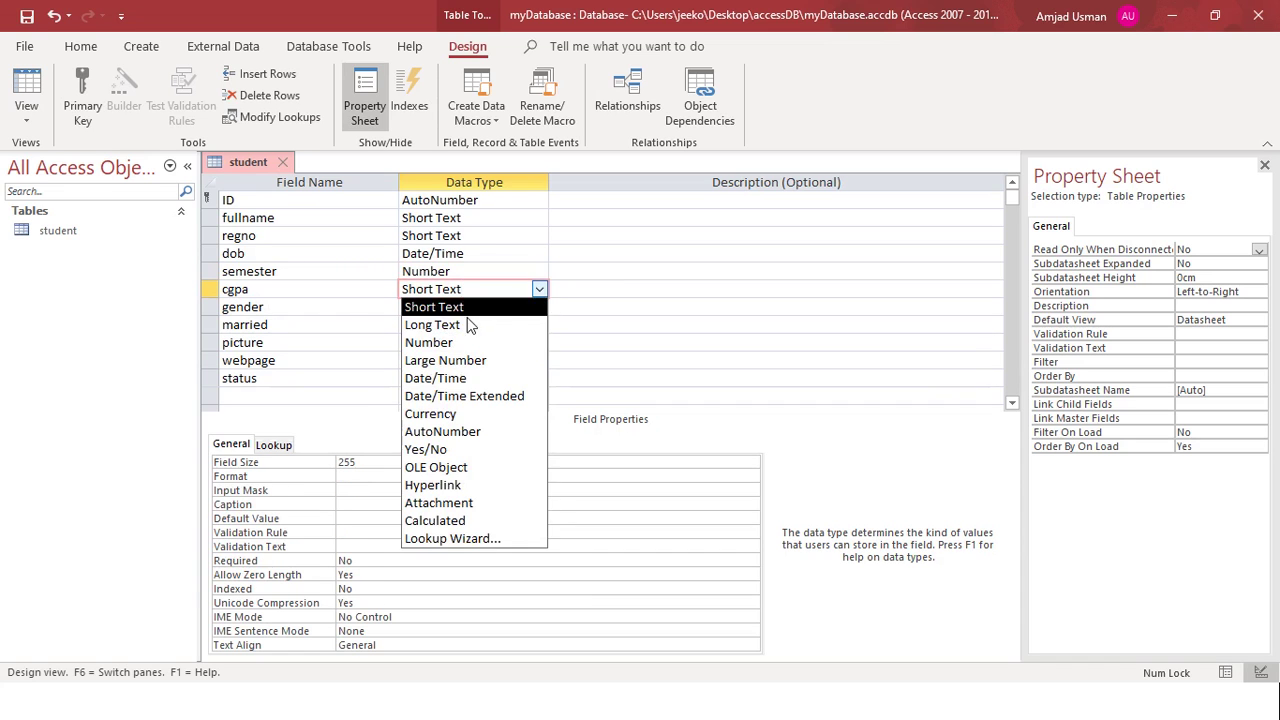
click(466, 343)
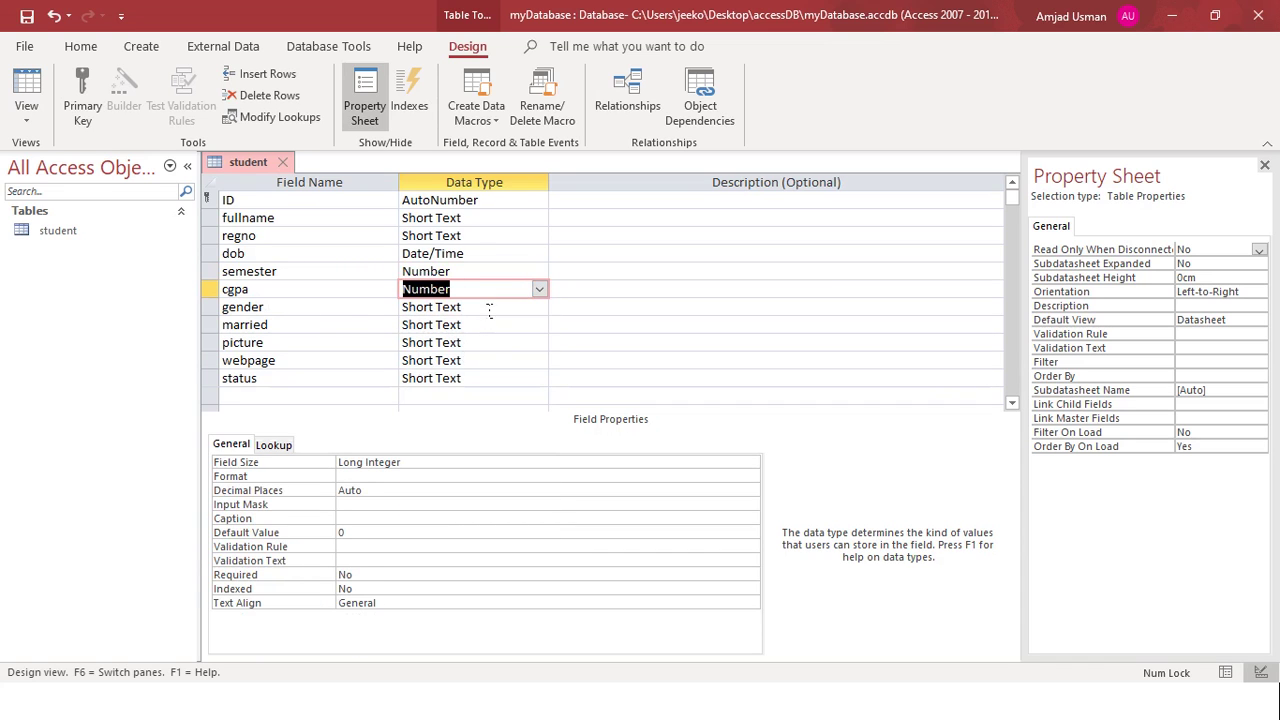
Start the Lookup Wizard for the gender field and choose to type in the values.
click(490, 309)
click(539, 307)
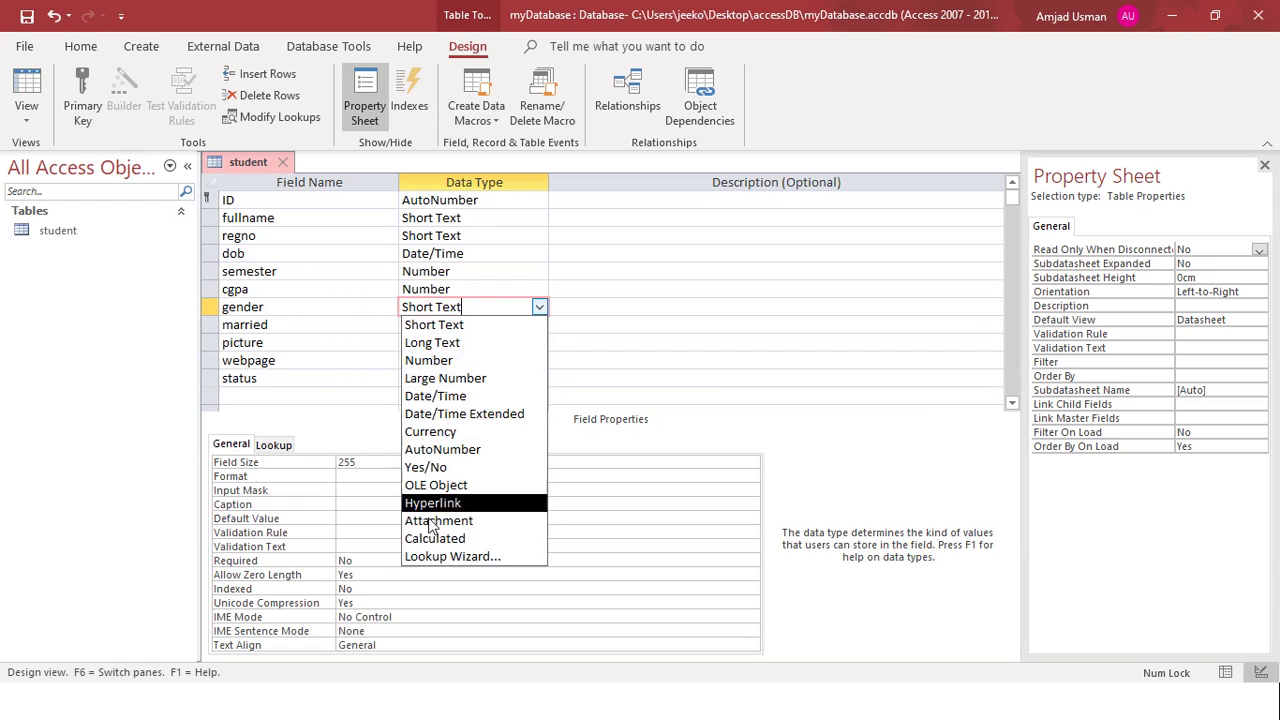
click(436, 557)
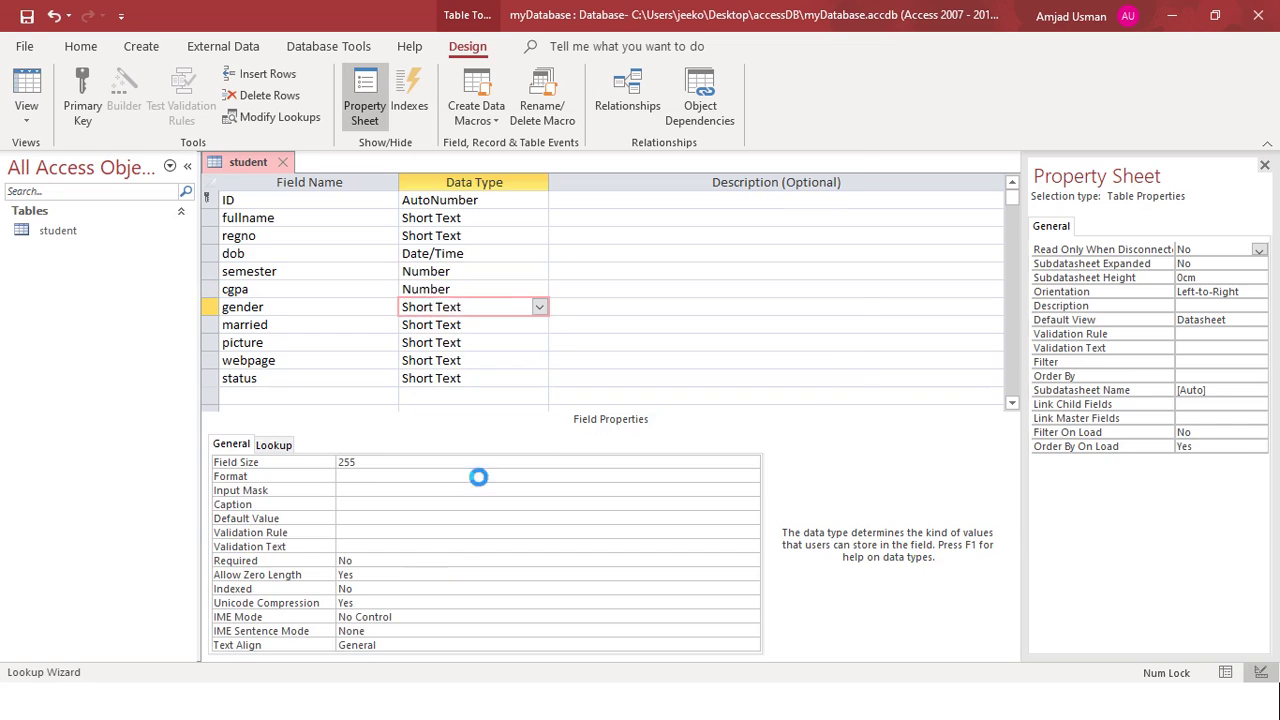
drag(610, 131, 540, 187)
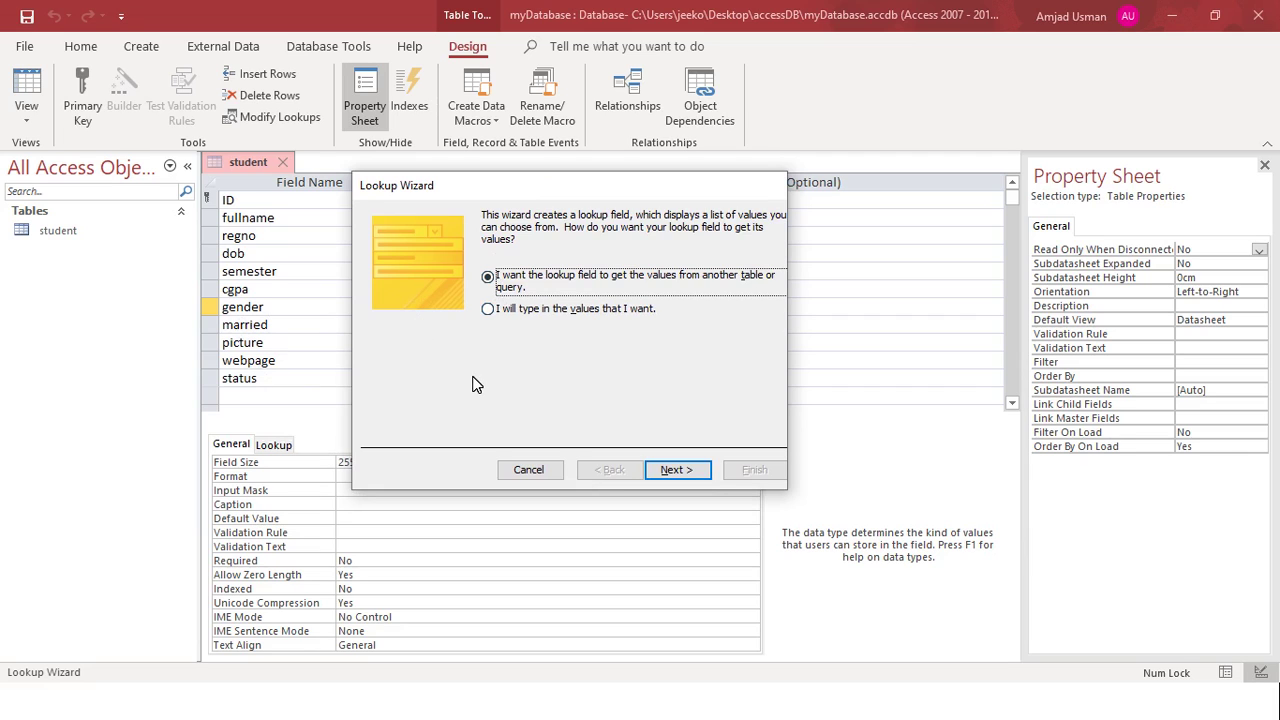
click(573, 312)
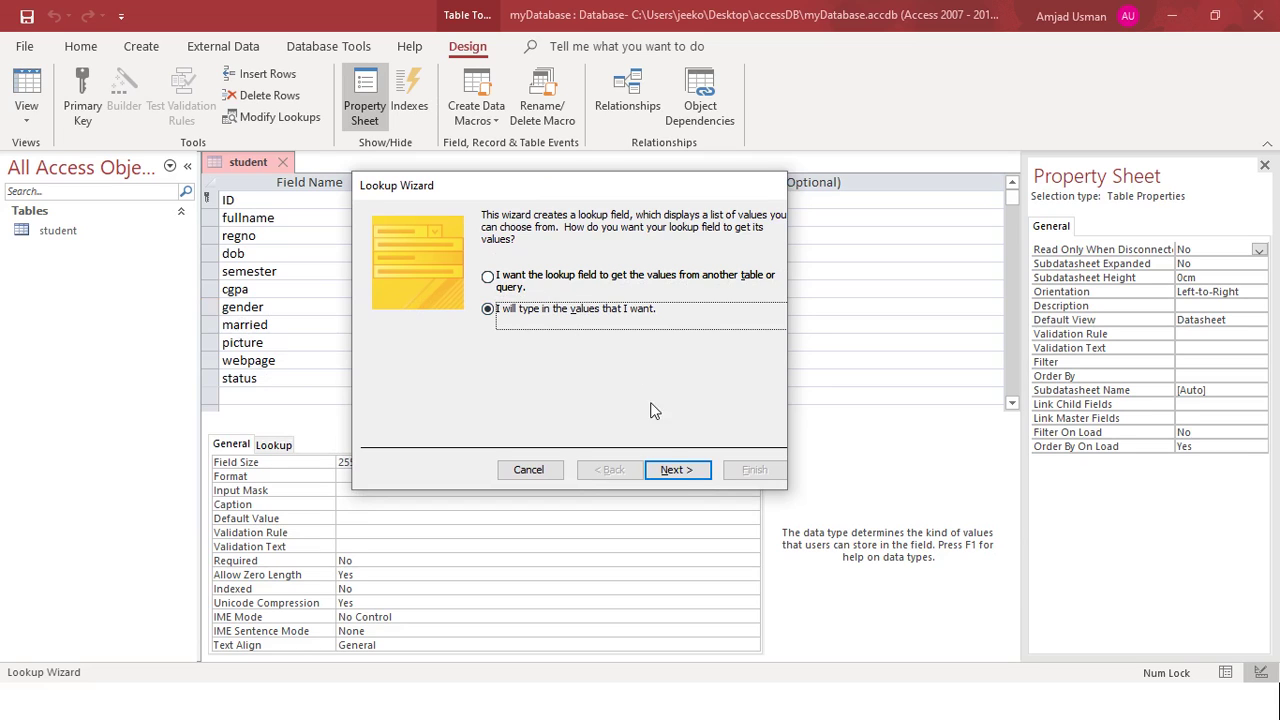
click(678, 472)
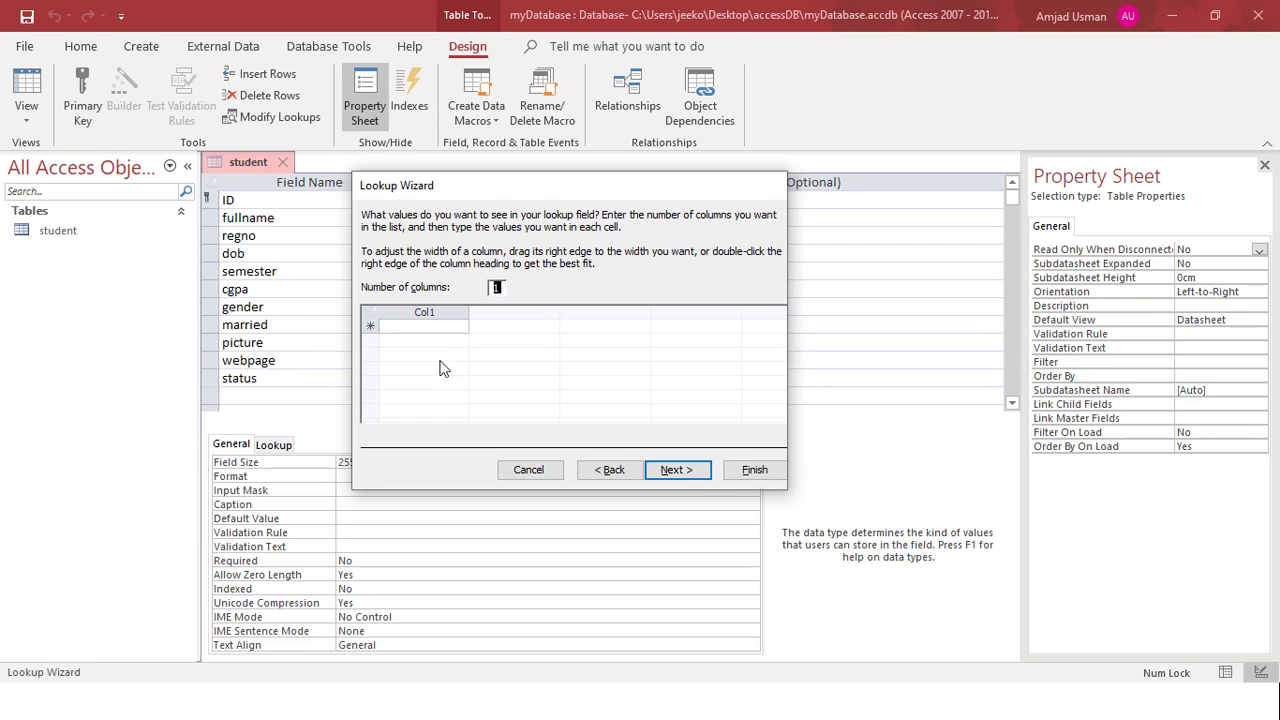
Enter Male and Female as the gender lookup values in a single column and proceed to the label settings.
click(447, 328)
text(Male)
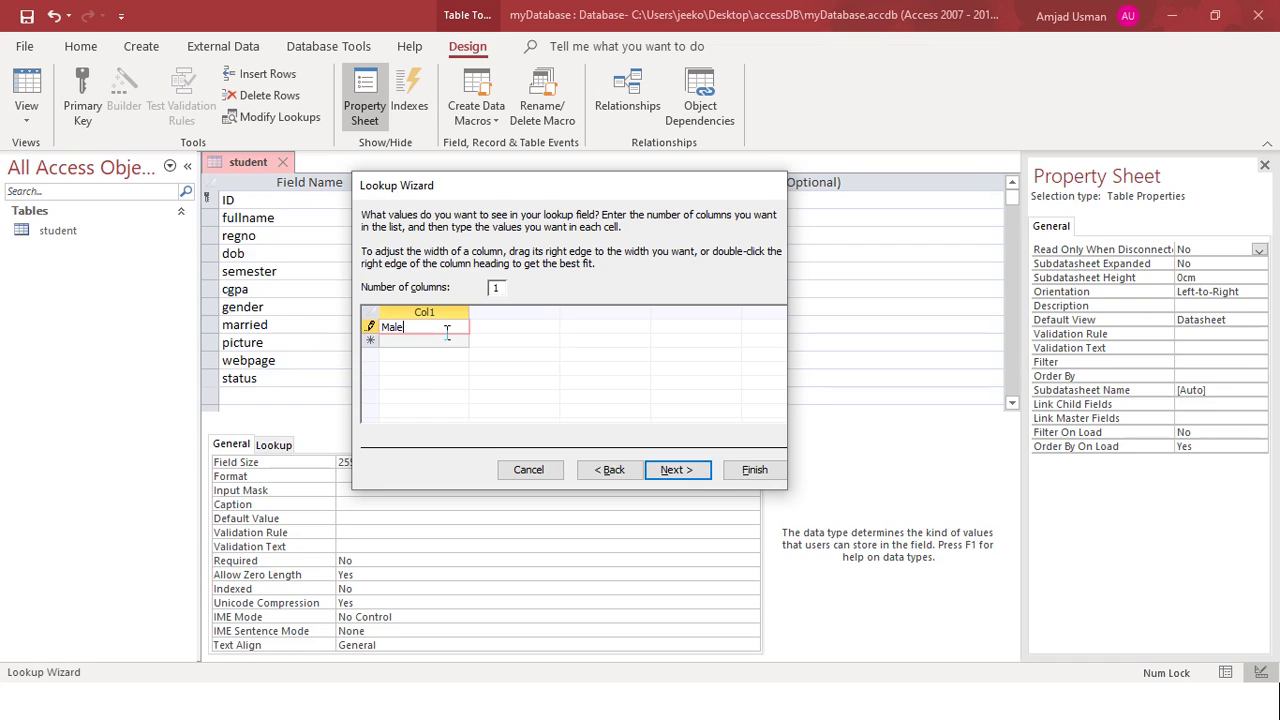
key(Tab)
text(Fe)
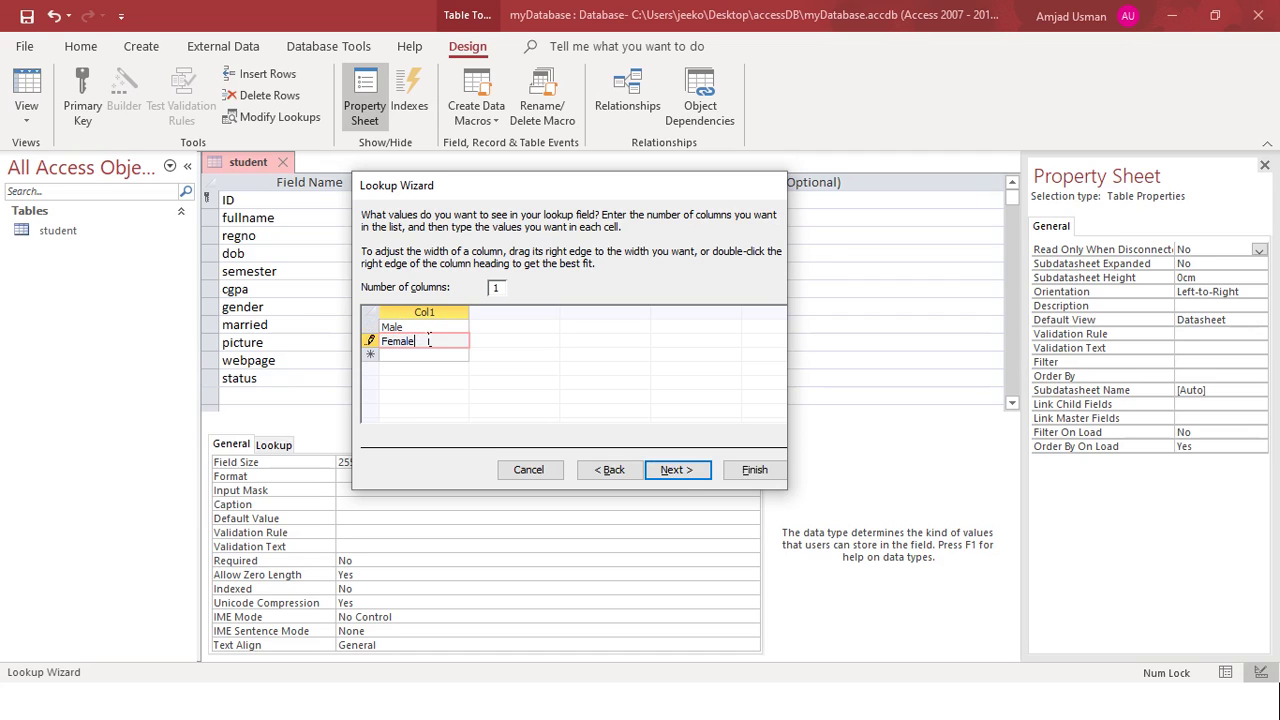
click(685, 469)
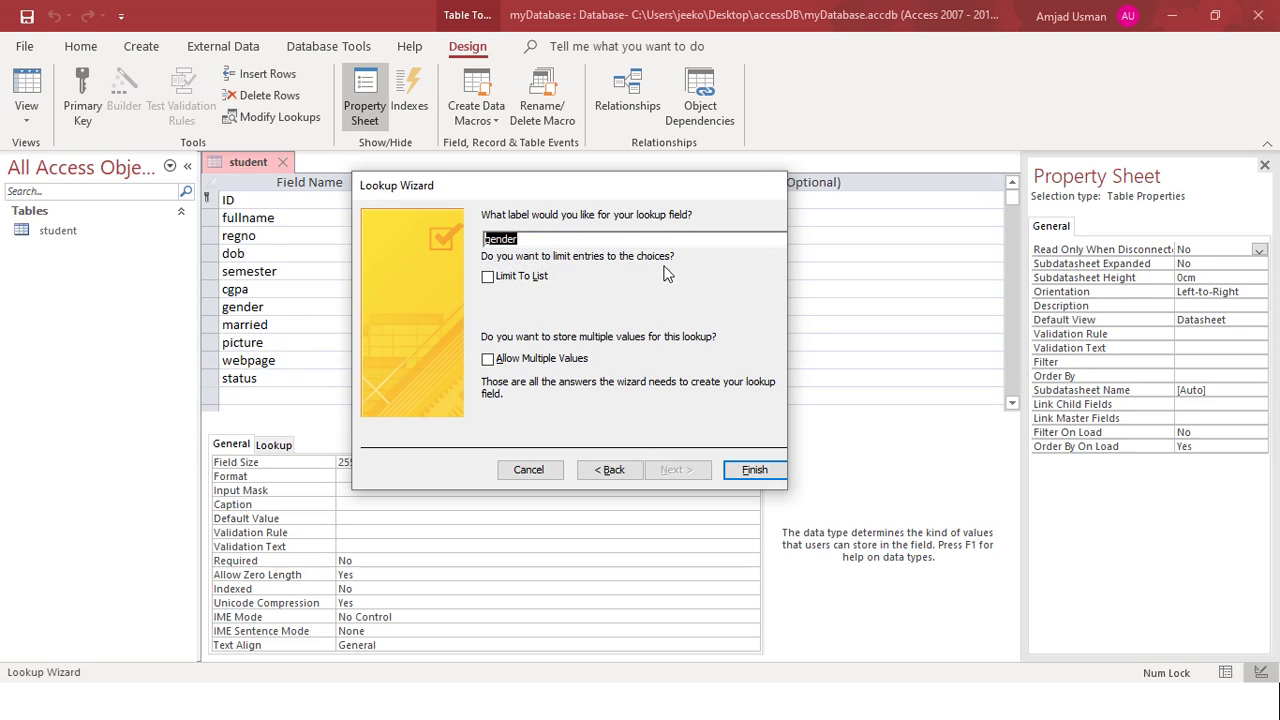
Limit the gender lookup entries to the list and finish the Lookup Wizard.
click(488, 279)
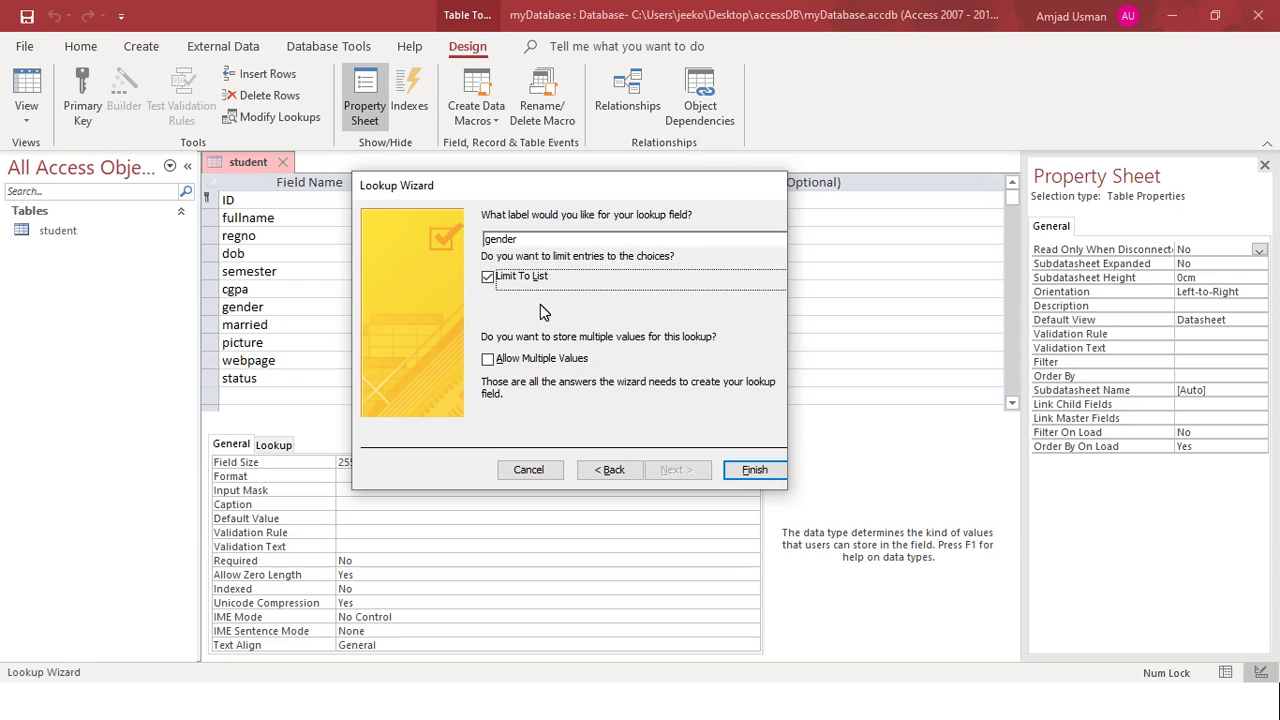
click(488, 280)
click(488, 280)
click(755, 472)
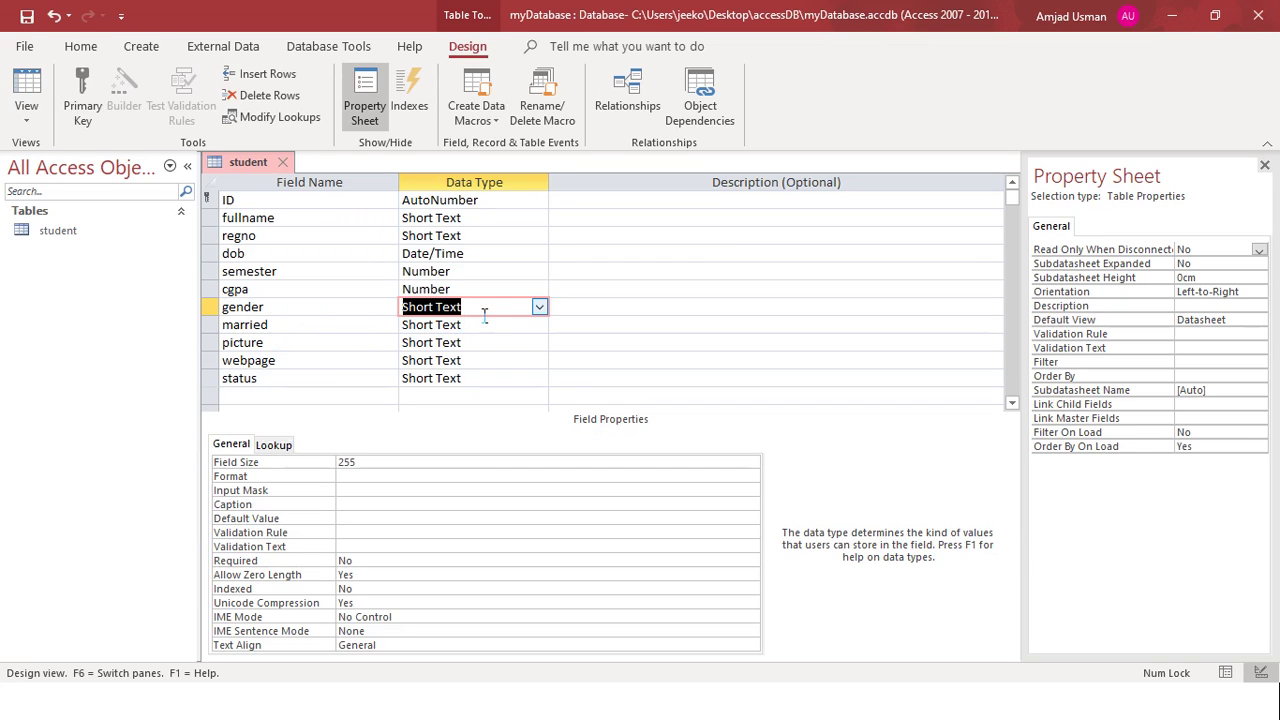
Save the student table, show it in Datasheet View and choose Male as the gender of the first record.
click(33, 92)
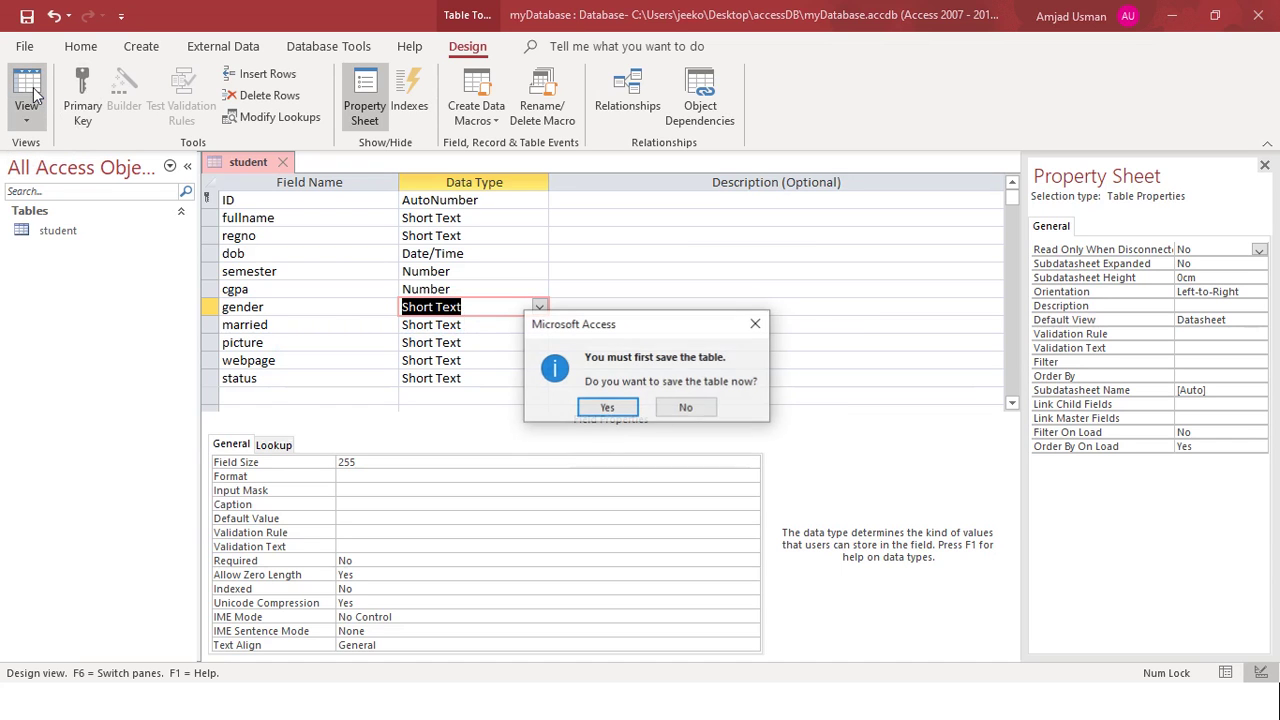
click(600, 407)
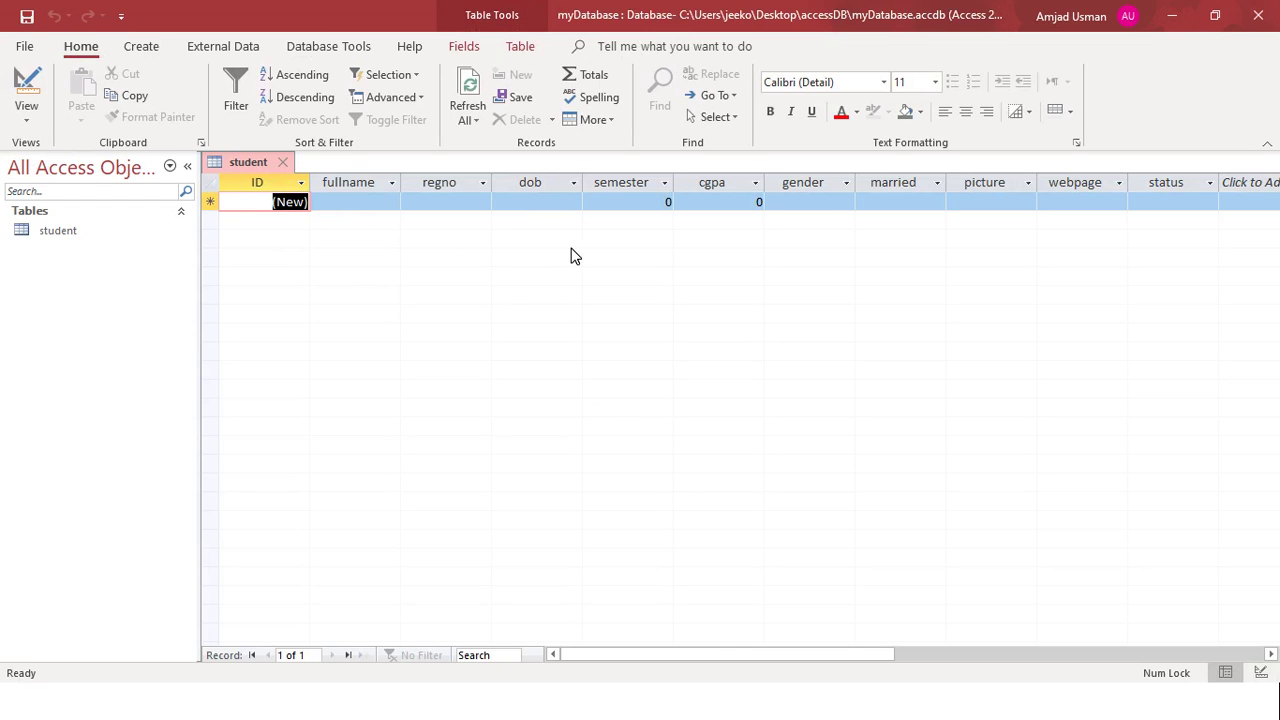
click(797, 205)
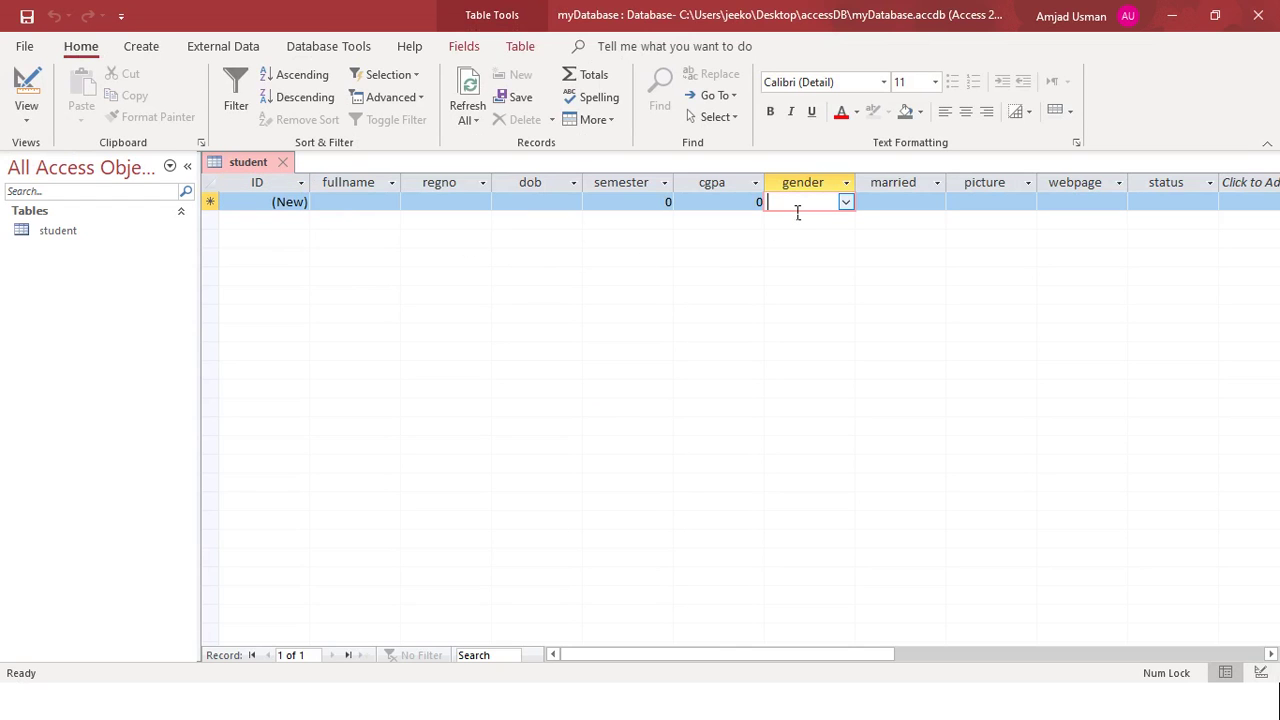
click(846, 203)
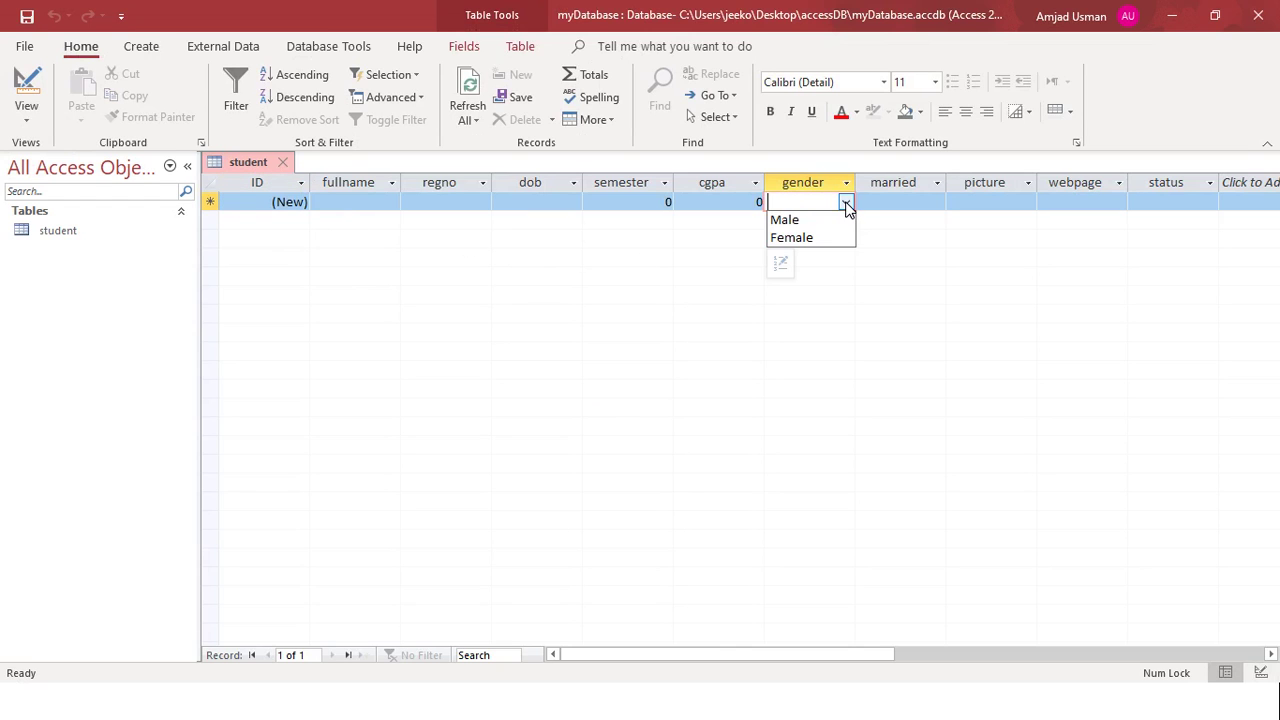
click(785, 220)
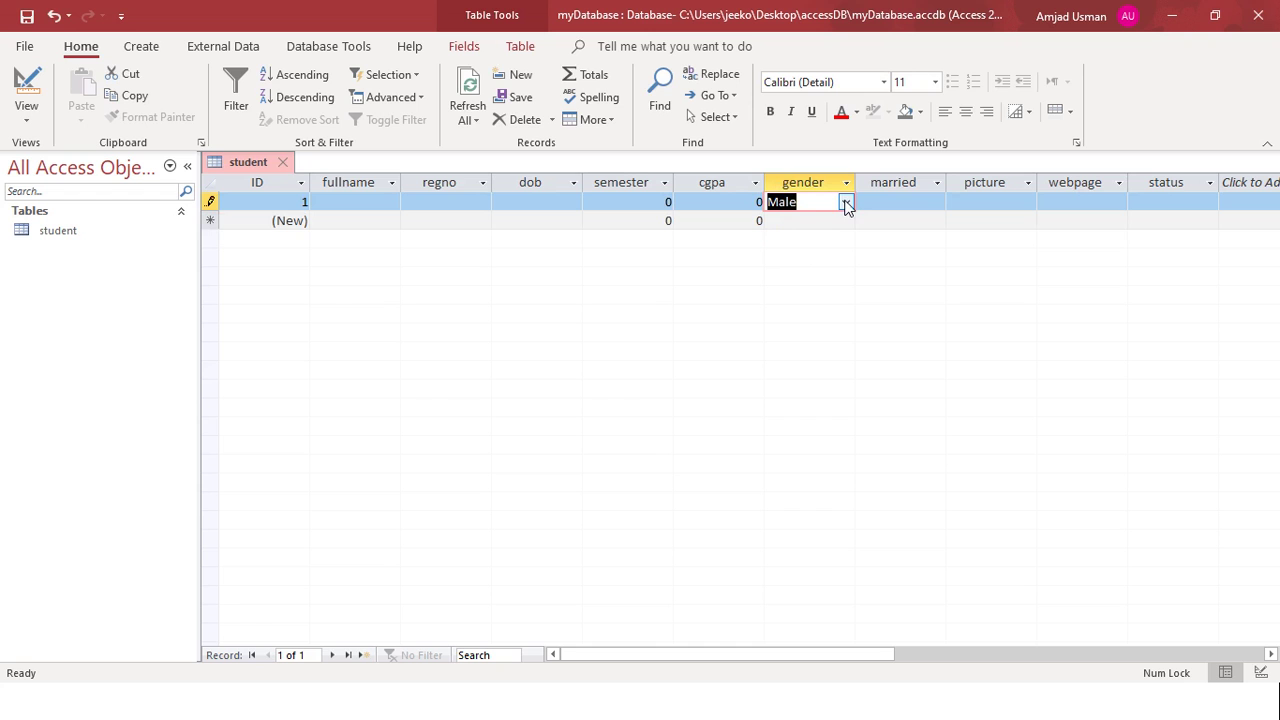
Return the student table to Design View and set the data type of the married field to Yes/No.
right_click(265, 162)
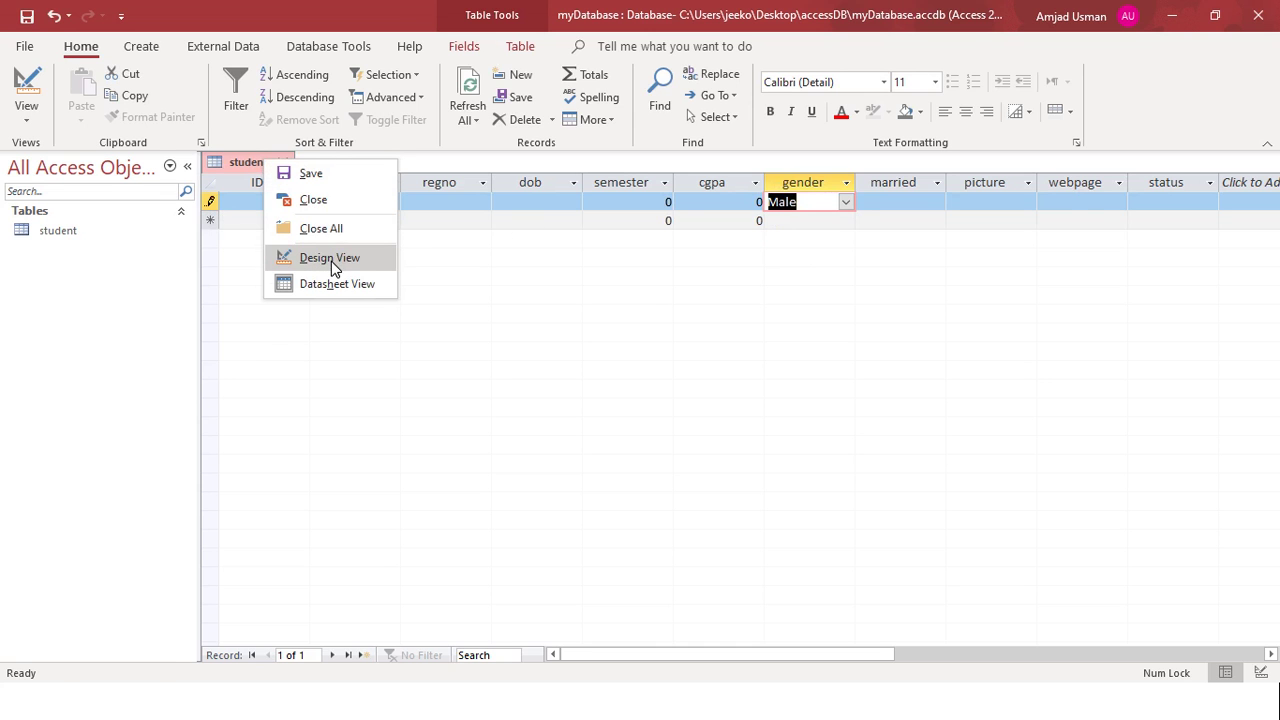
click(331, 261)
click(477, 333)
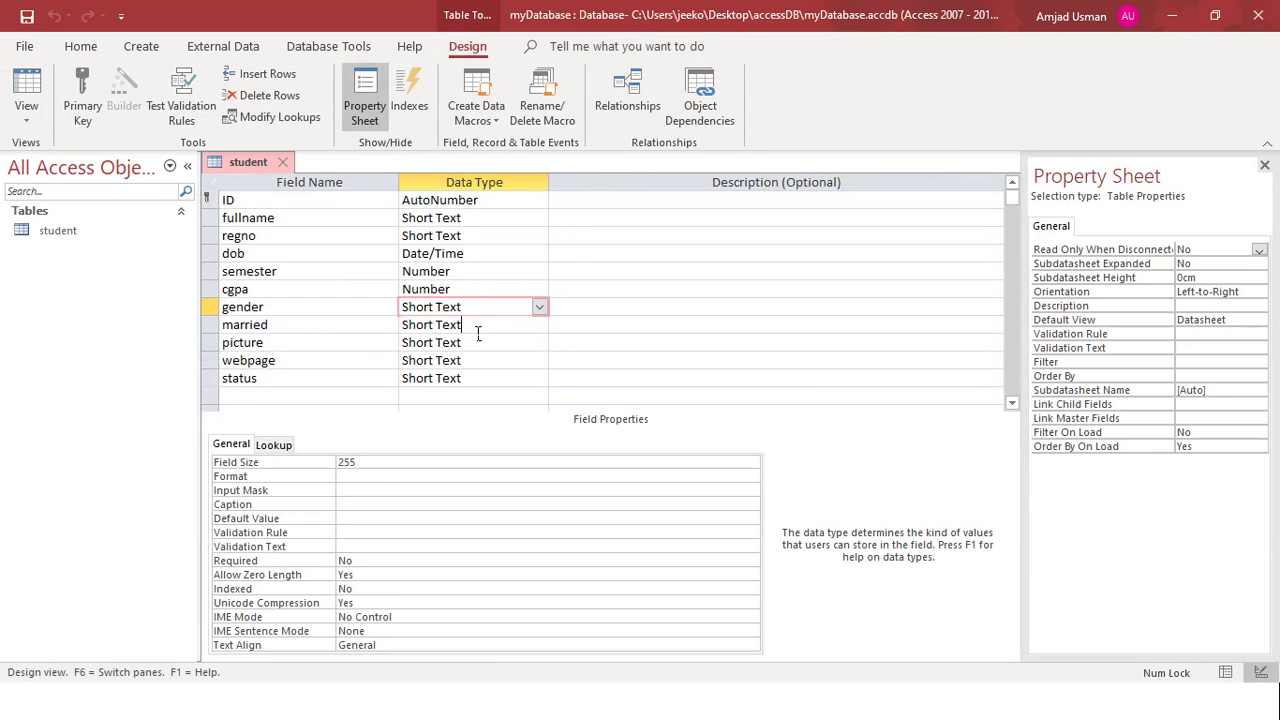
click(538, 326)
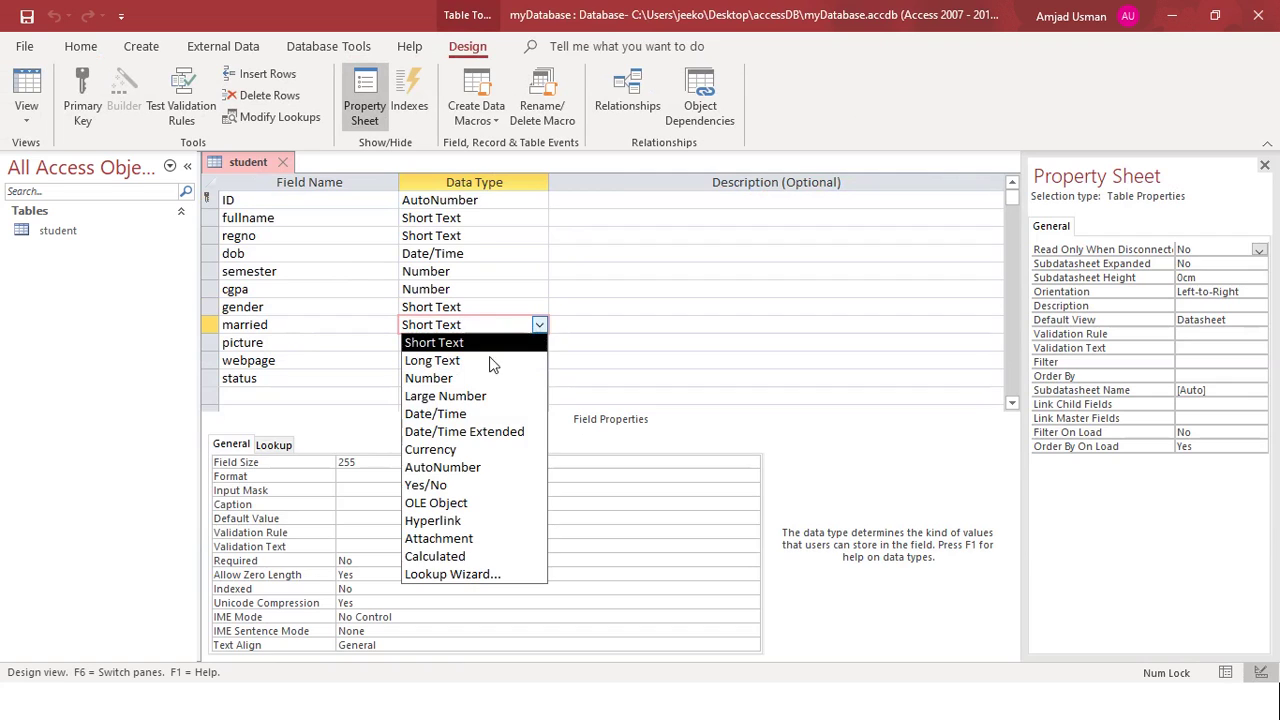
click(459, 486)
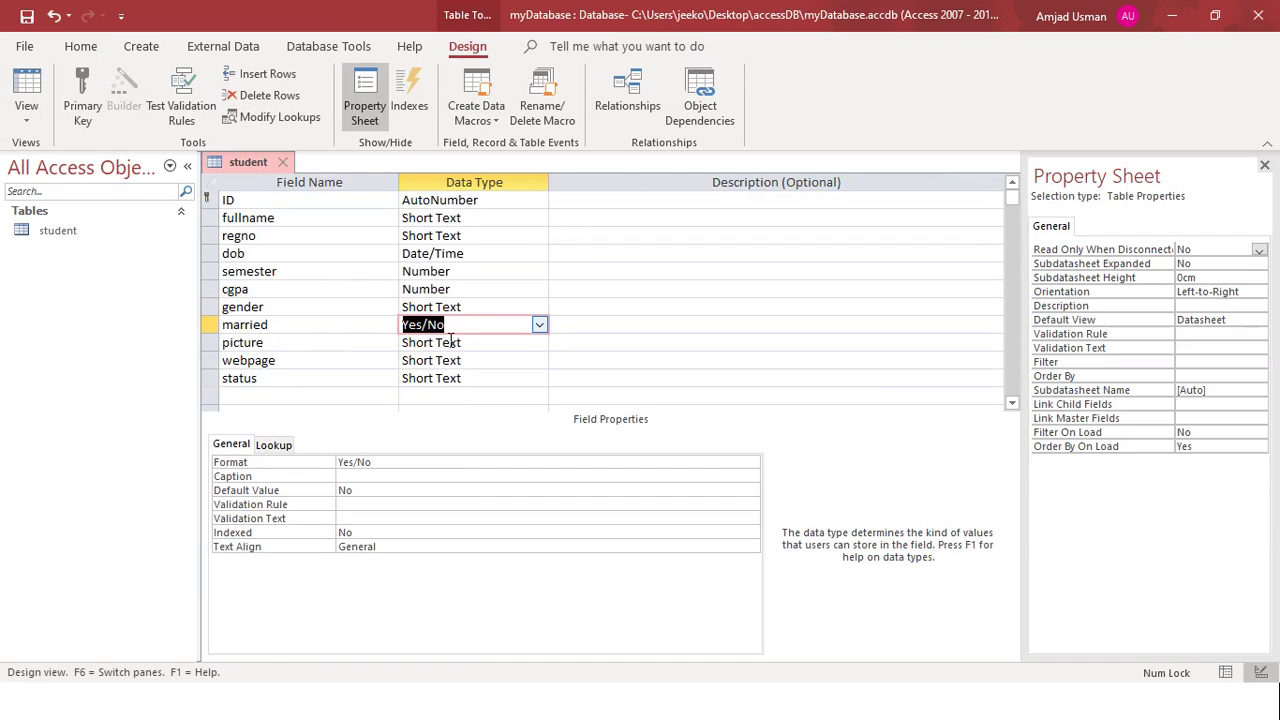
Save the student table, accepting possible data loss, and show it in Datasheet View.
click(27, 88)
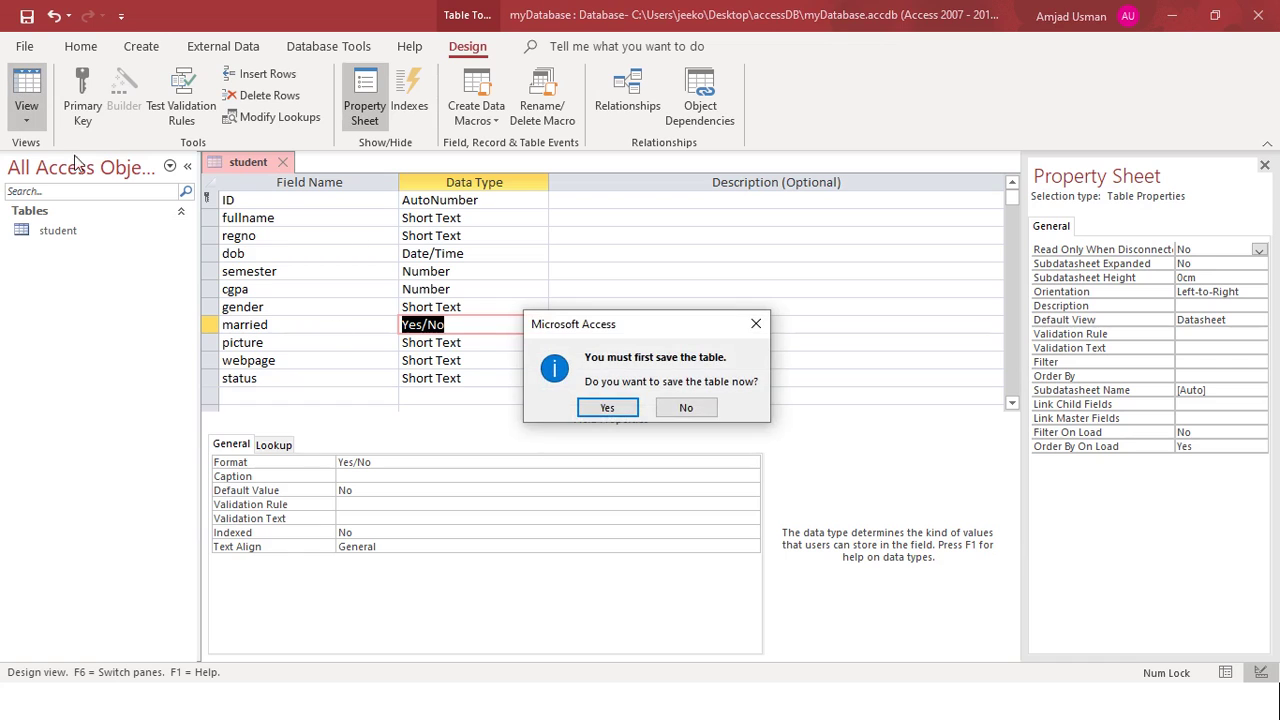
click(606, 408)
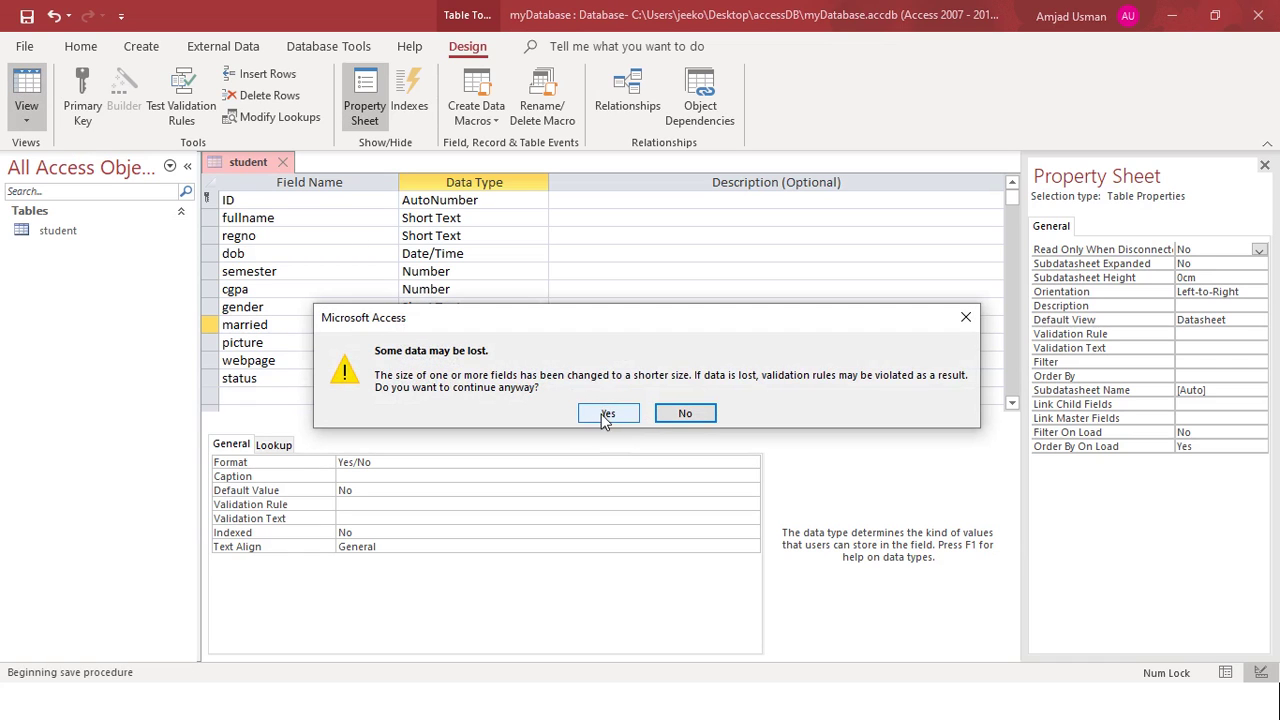
click(607, 414)
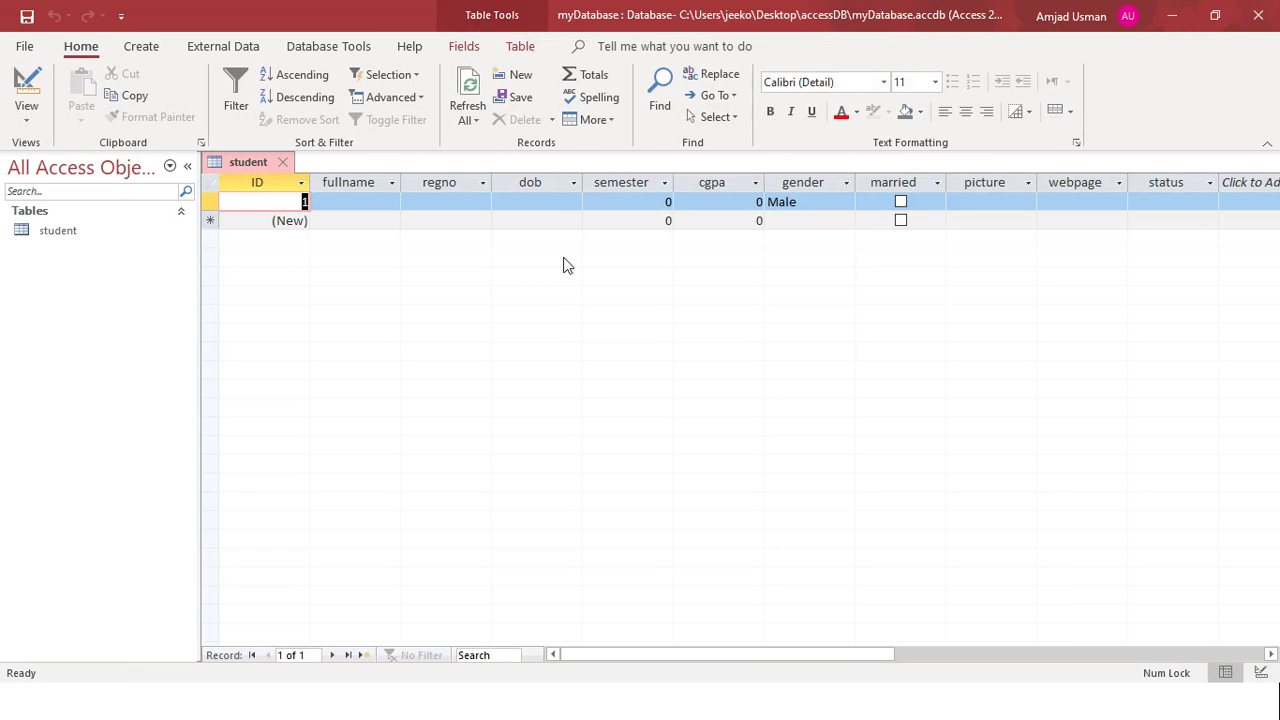
Test the married check box of the first record, leave it cleared, and return to Design View.
click(900, 204)
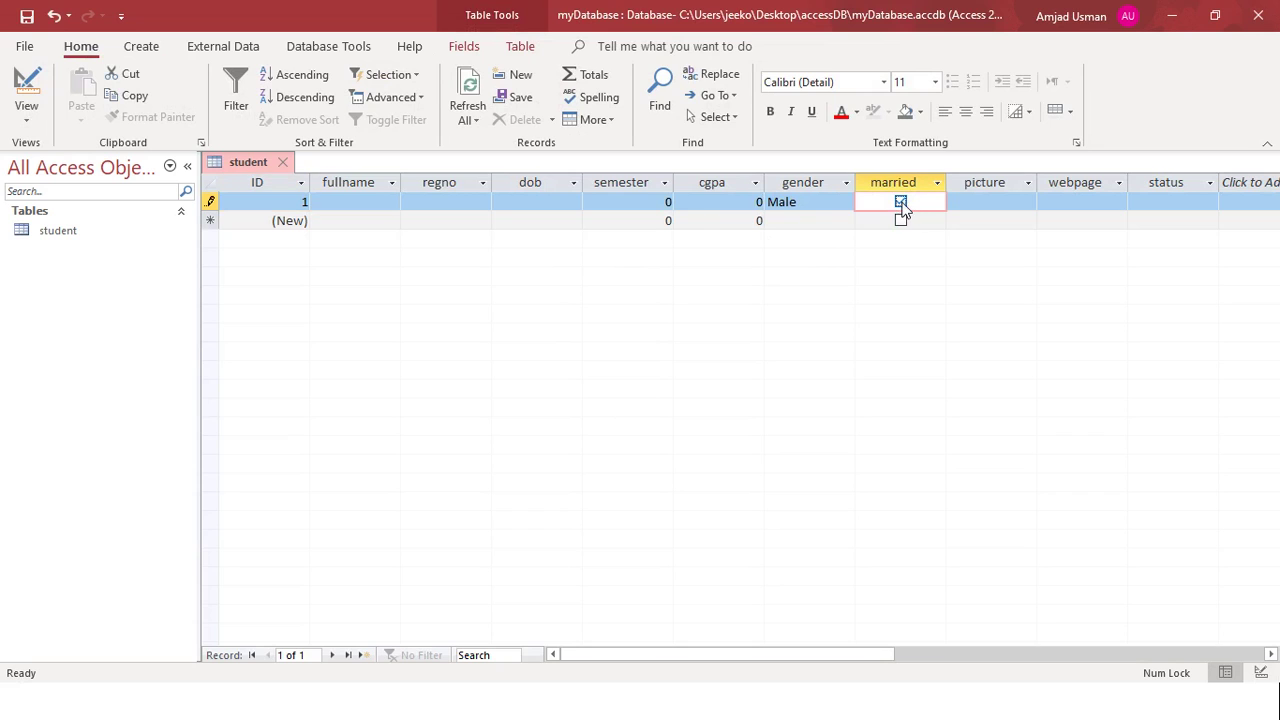
click(902, 206)
click(902, 203)
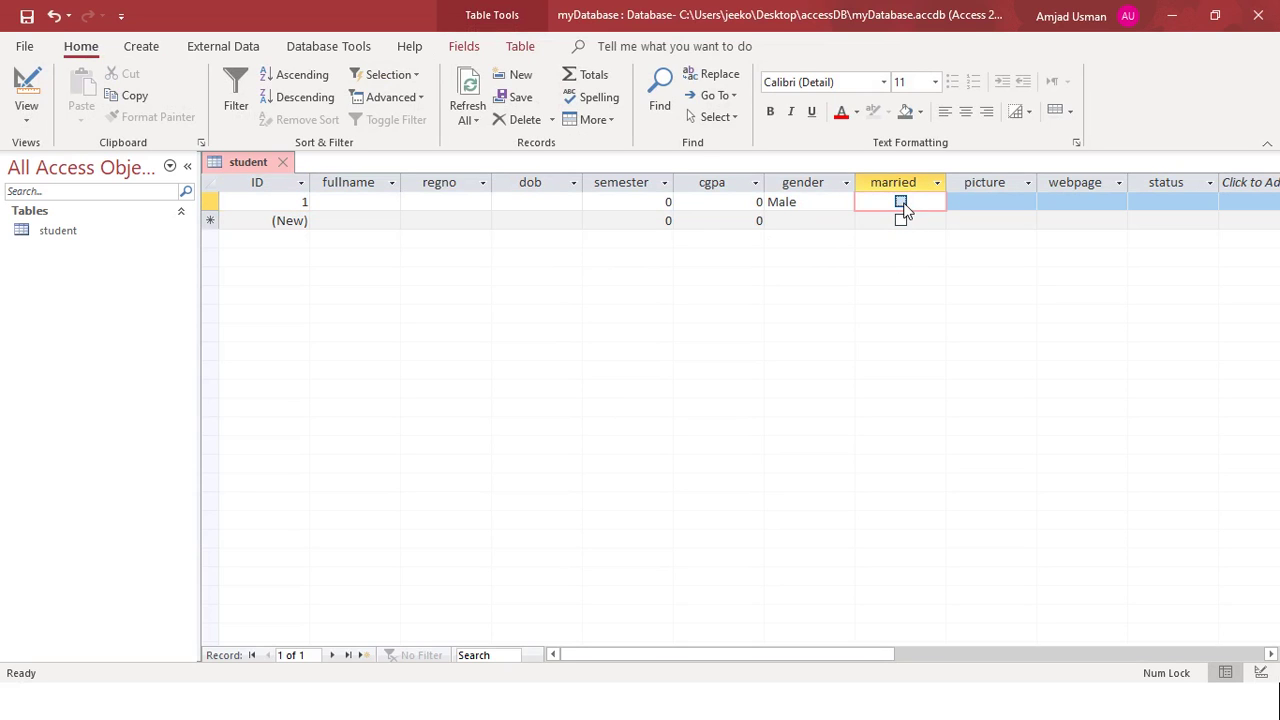
click(900, 201)
right_click(248, 163)
click(302, 258)
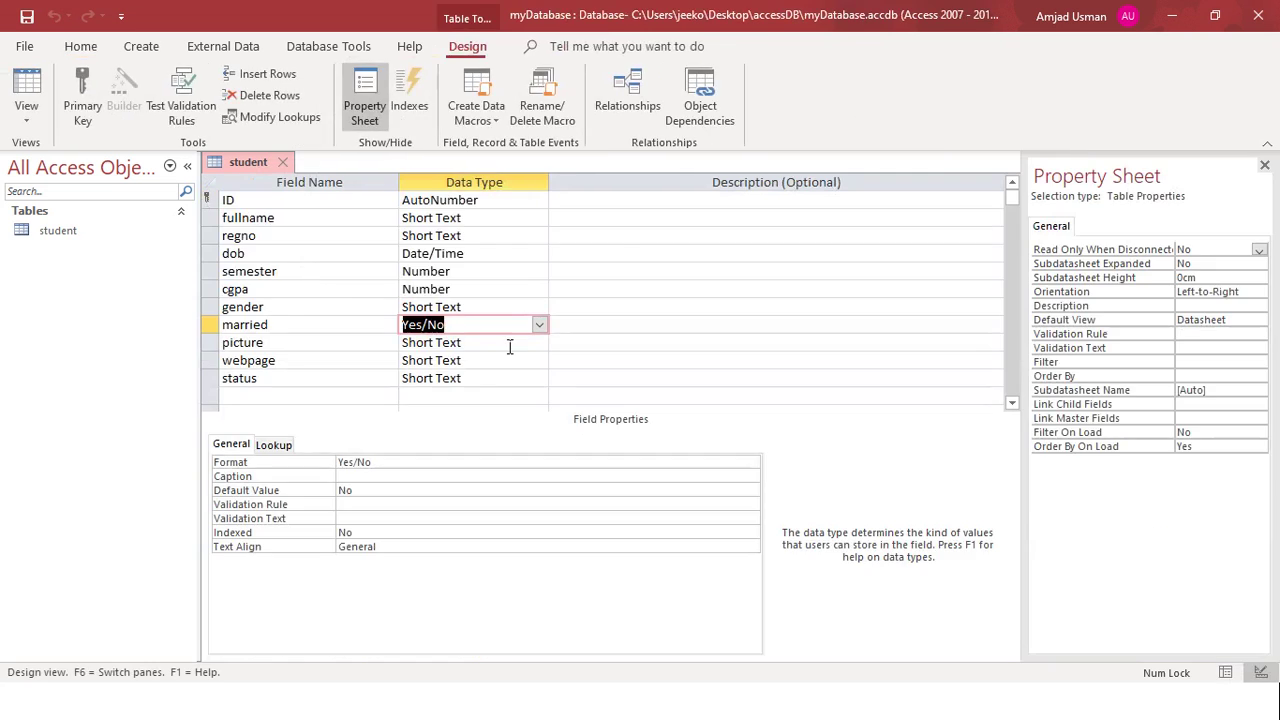
Try to change the data type of the existing picture field to Attachment.
click(483, 346)
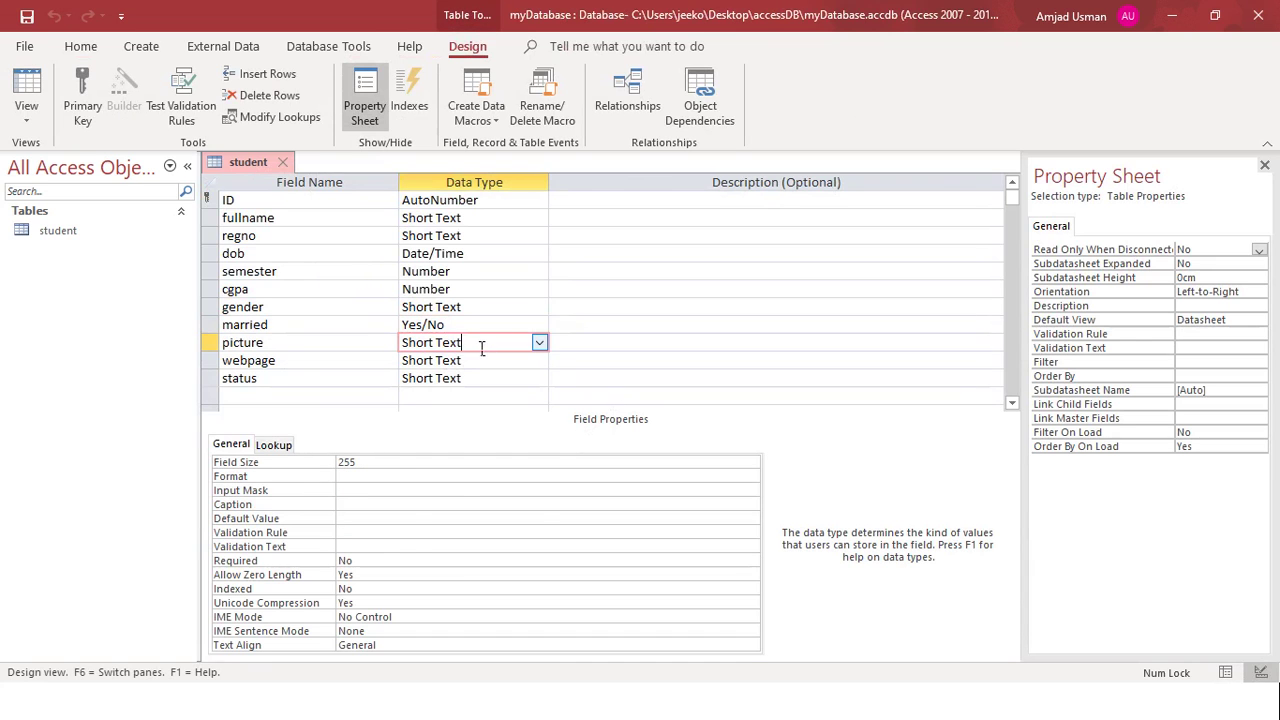
click(538, 343)
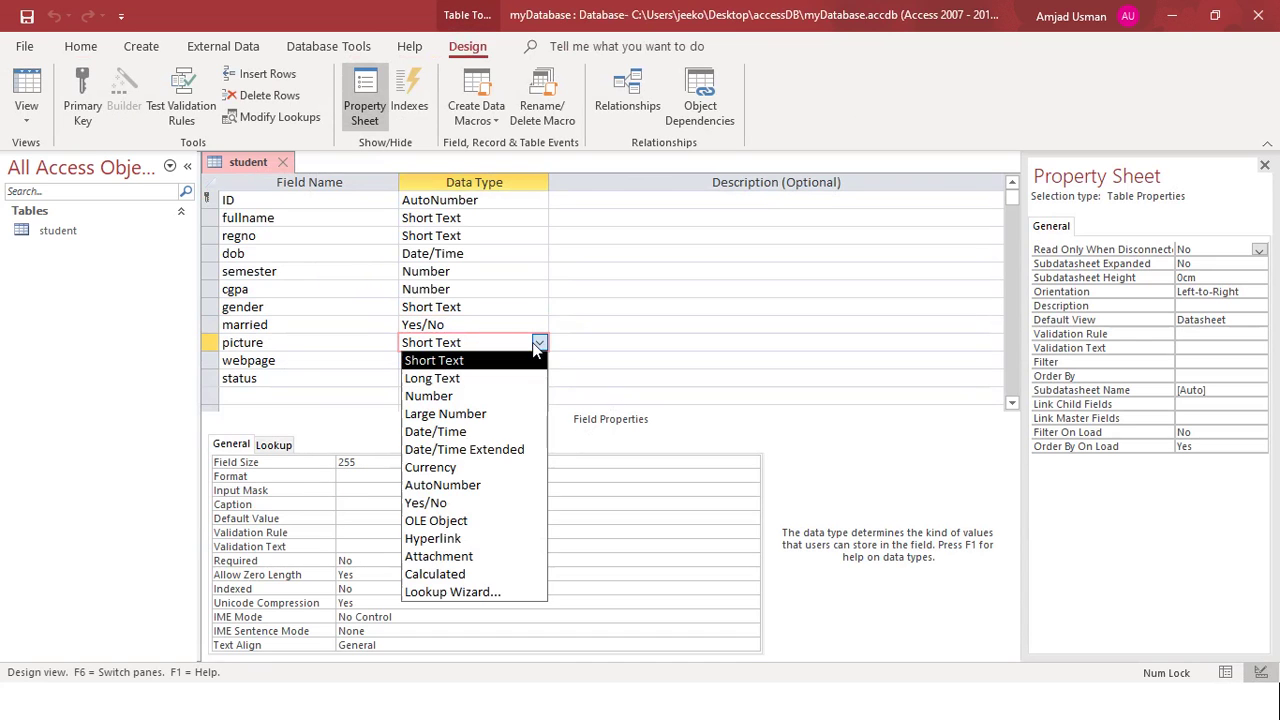
click(480, 558)
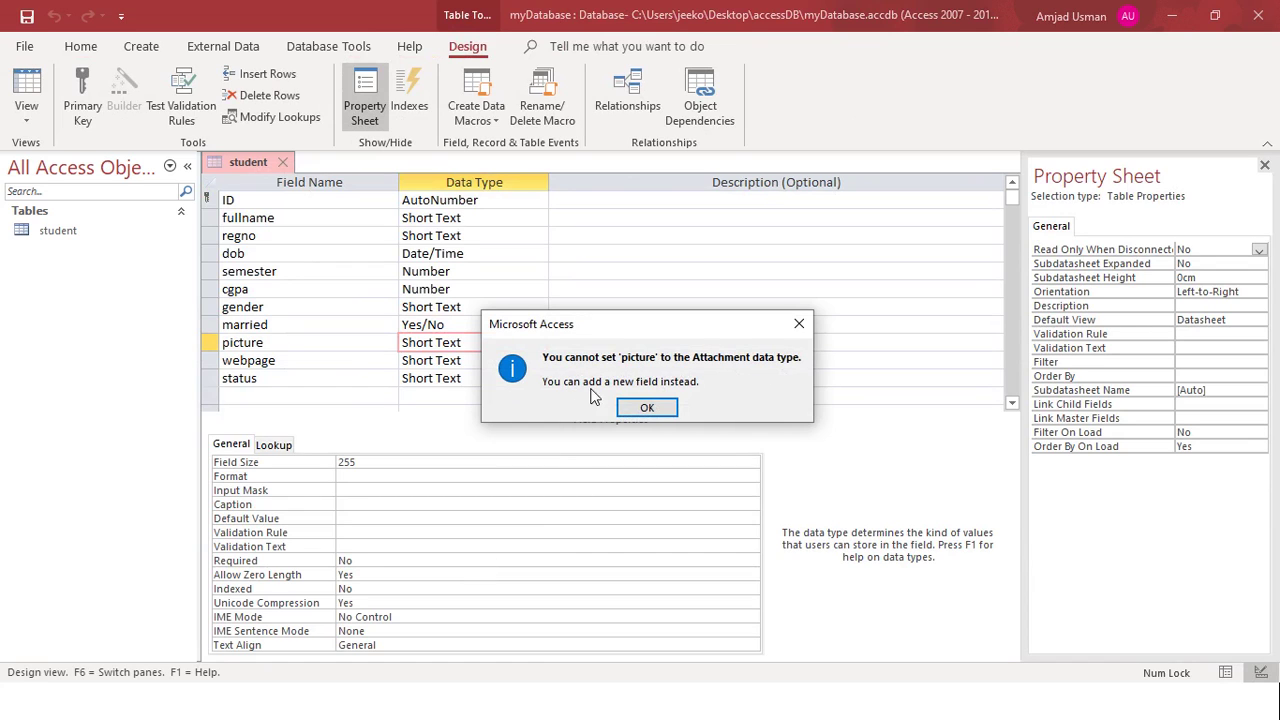
click(646, 409)
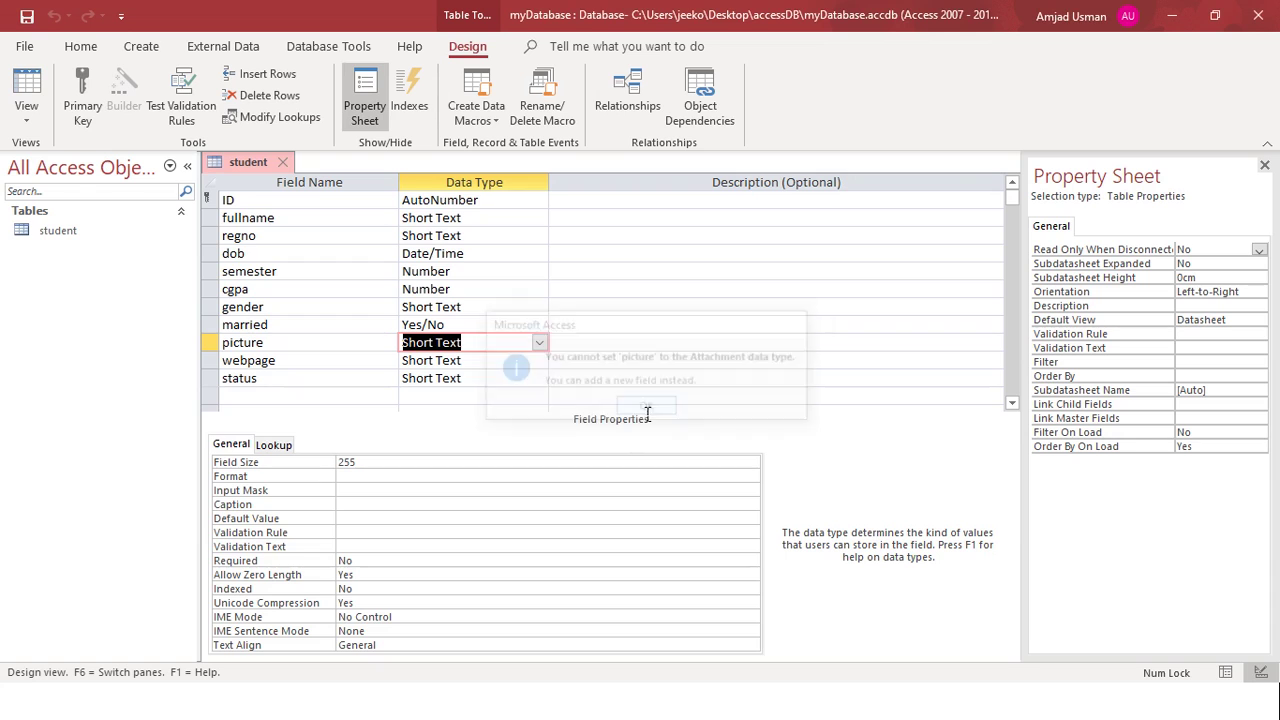
Permanently delete the picture field from the student table.
click(209, 343)
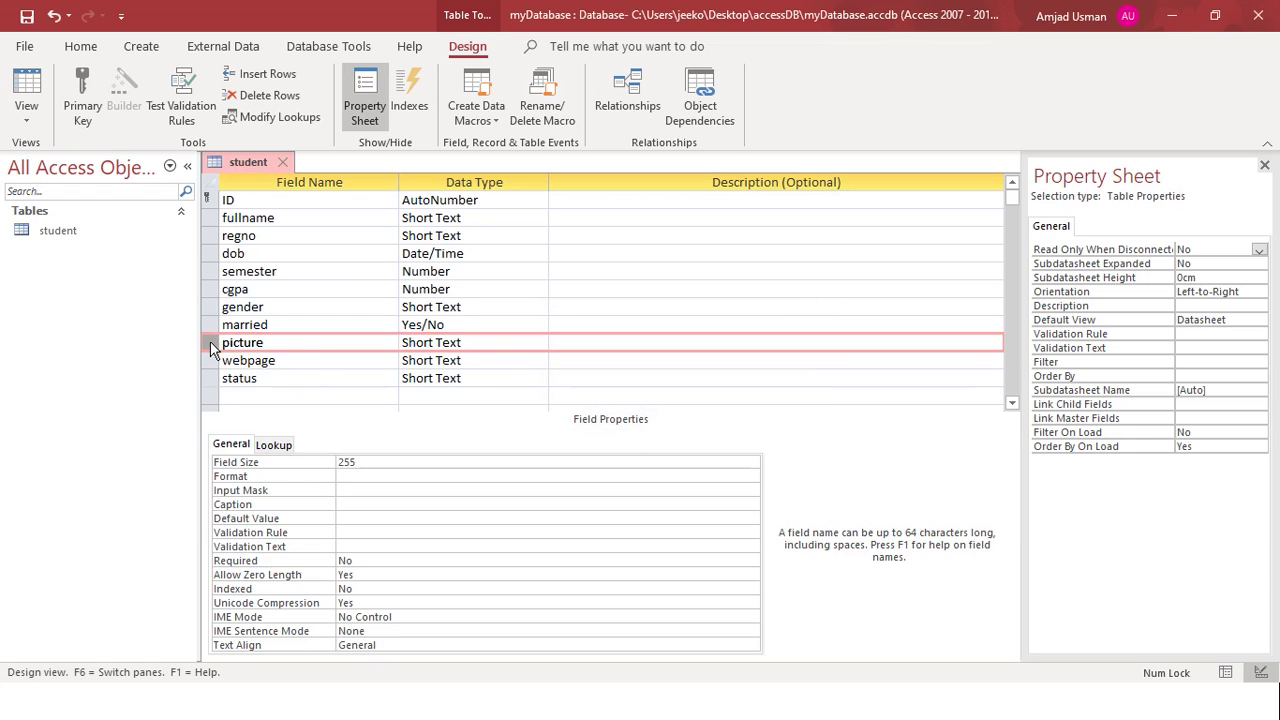
right_click(211, 345)
click(262, 467)
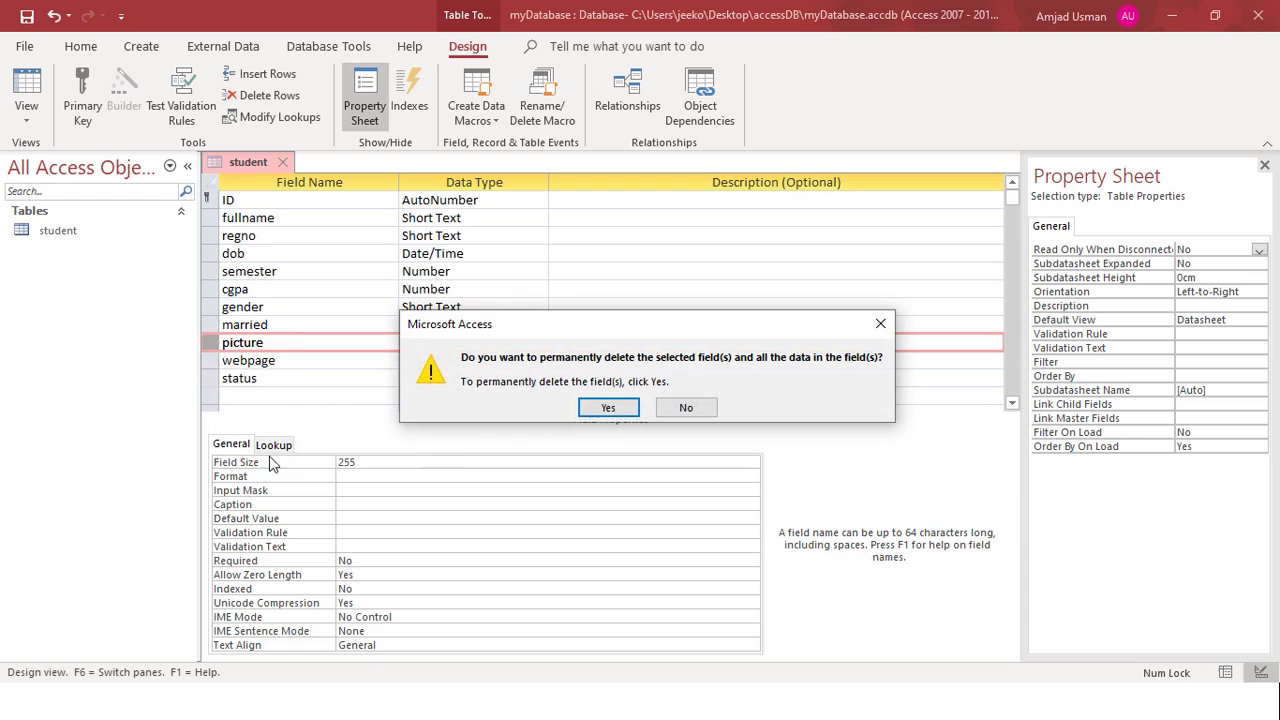
click(607, 408)
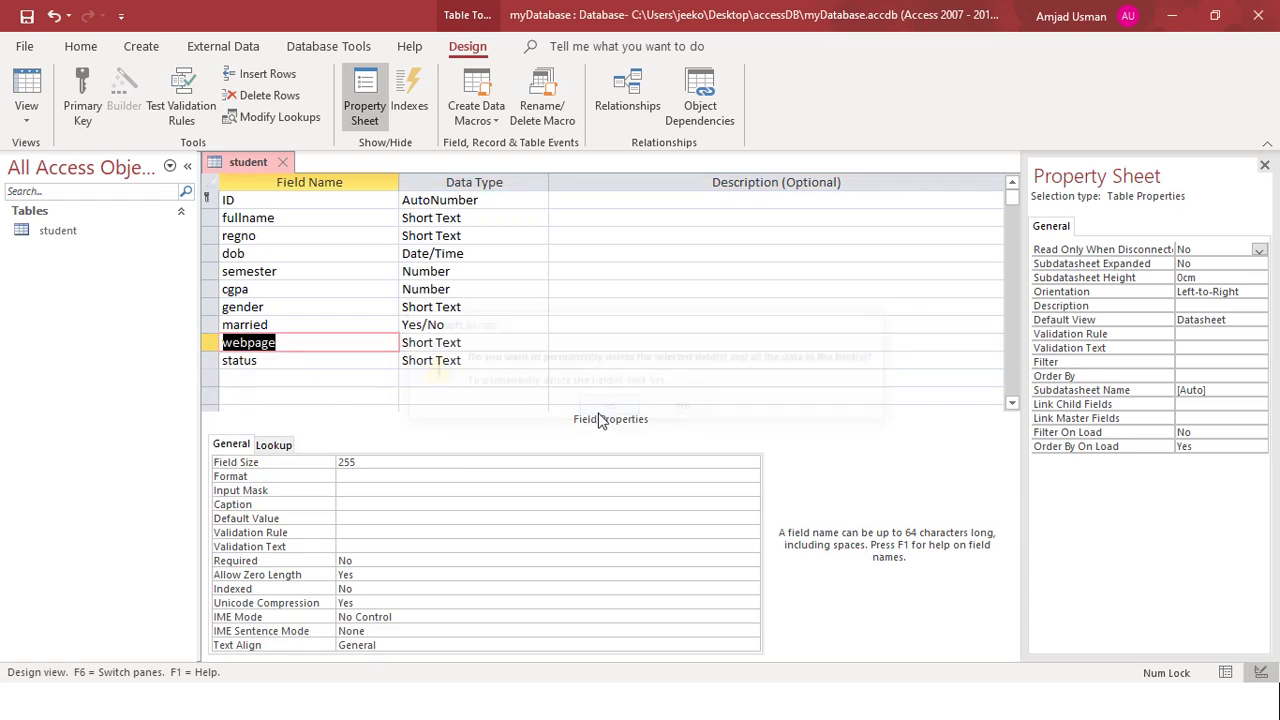
Add a new field named picture below status with the Attachment data type.
click(256, 378)
text(picture)
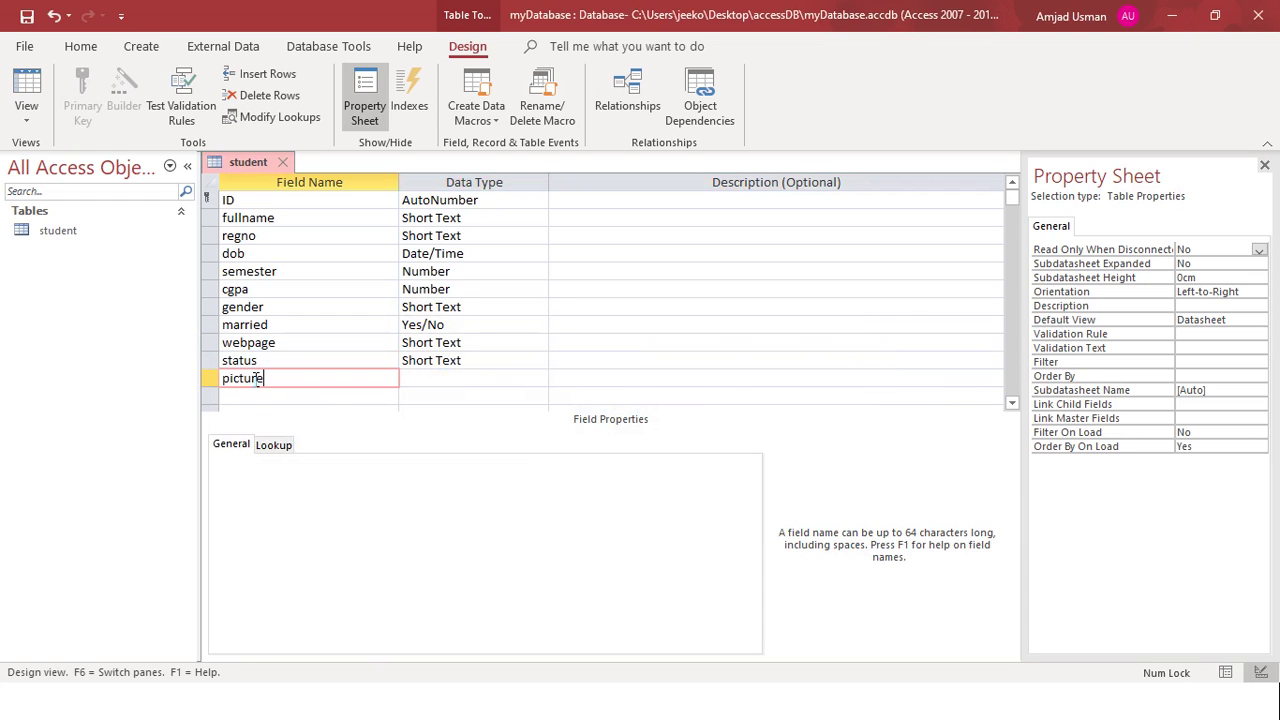
key(Tab)
text(att)
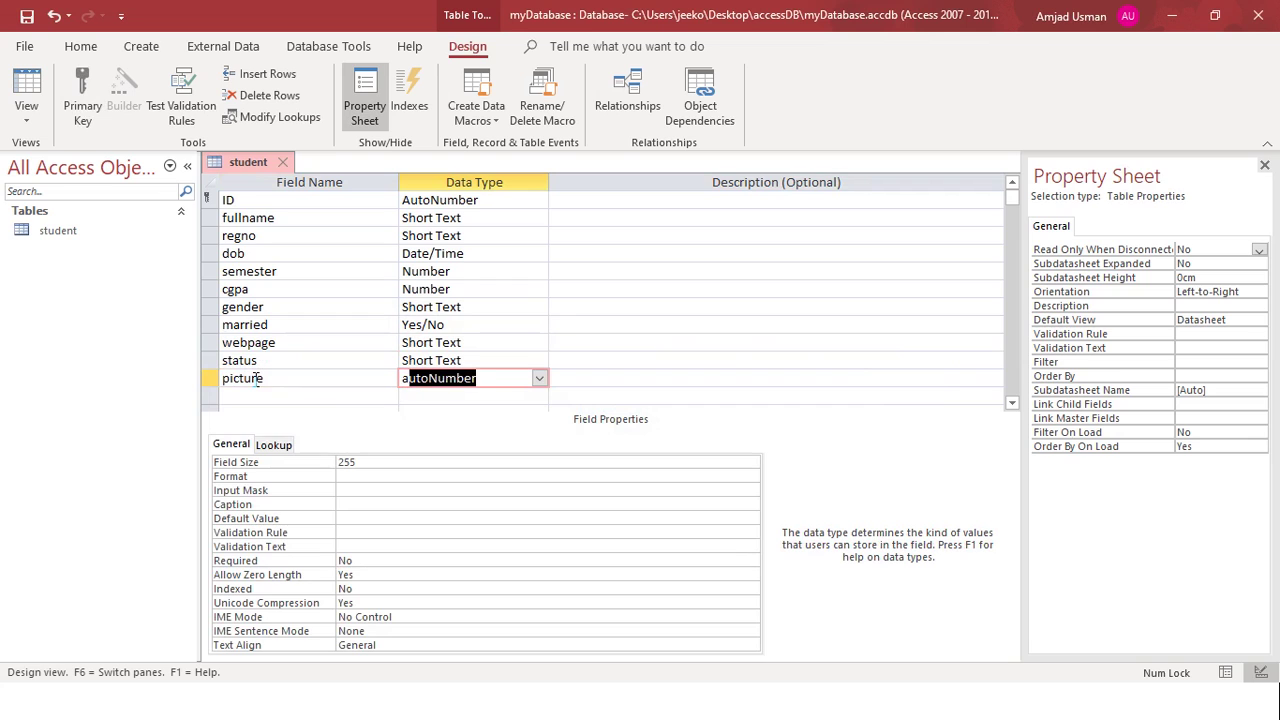
key(Tab)
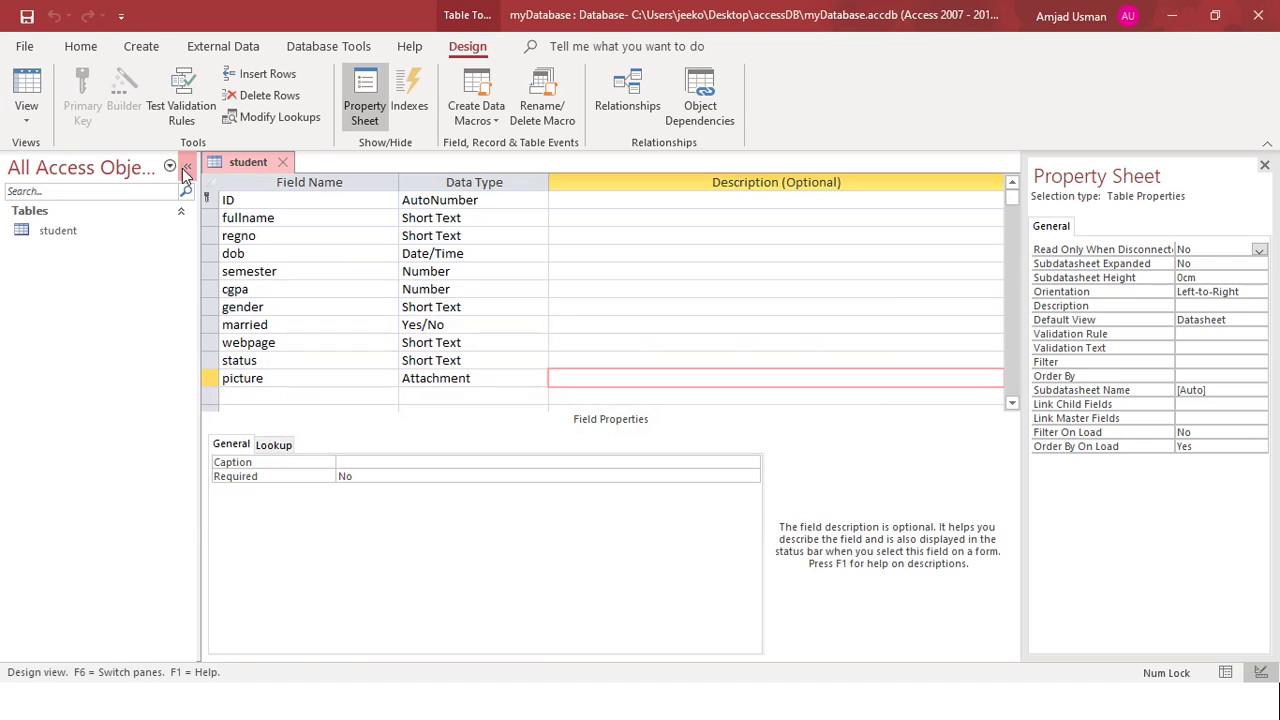
Show the student table in Datasheet View, examine the new attachment column and select its cell in the first record.
click(26, 105)
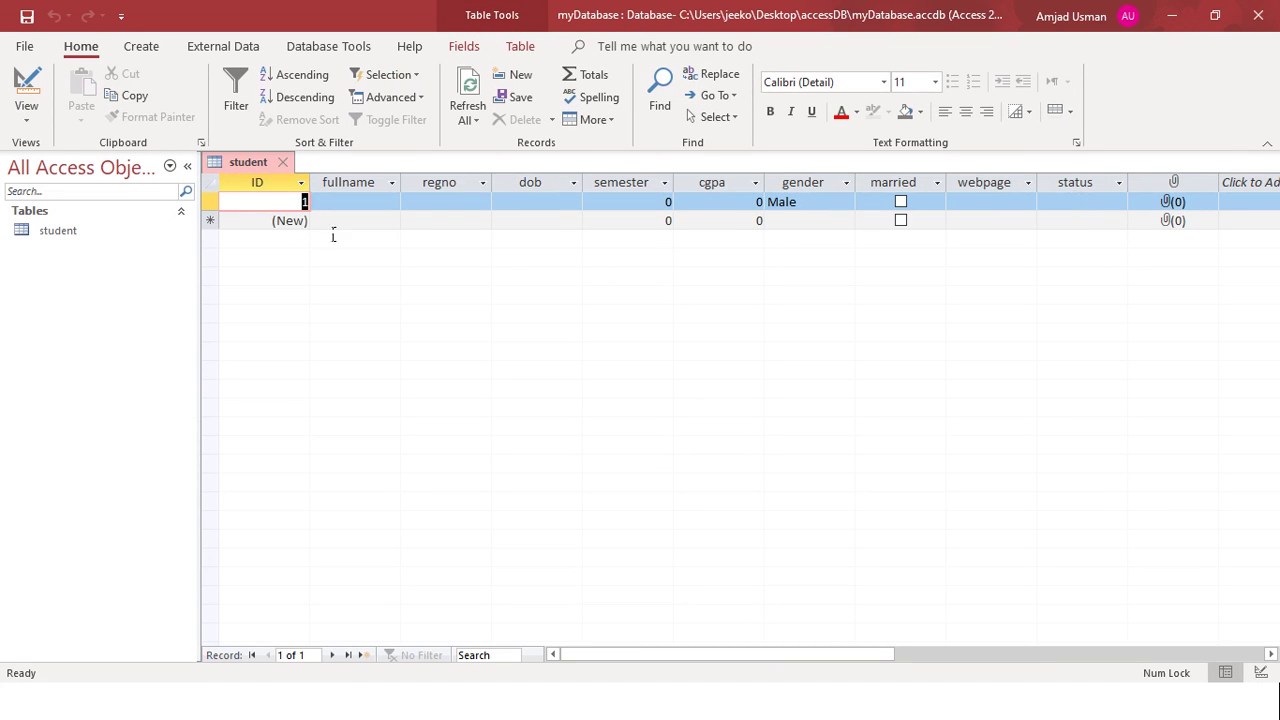
click(27, 92)
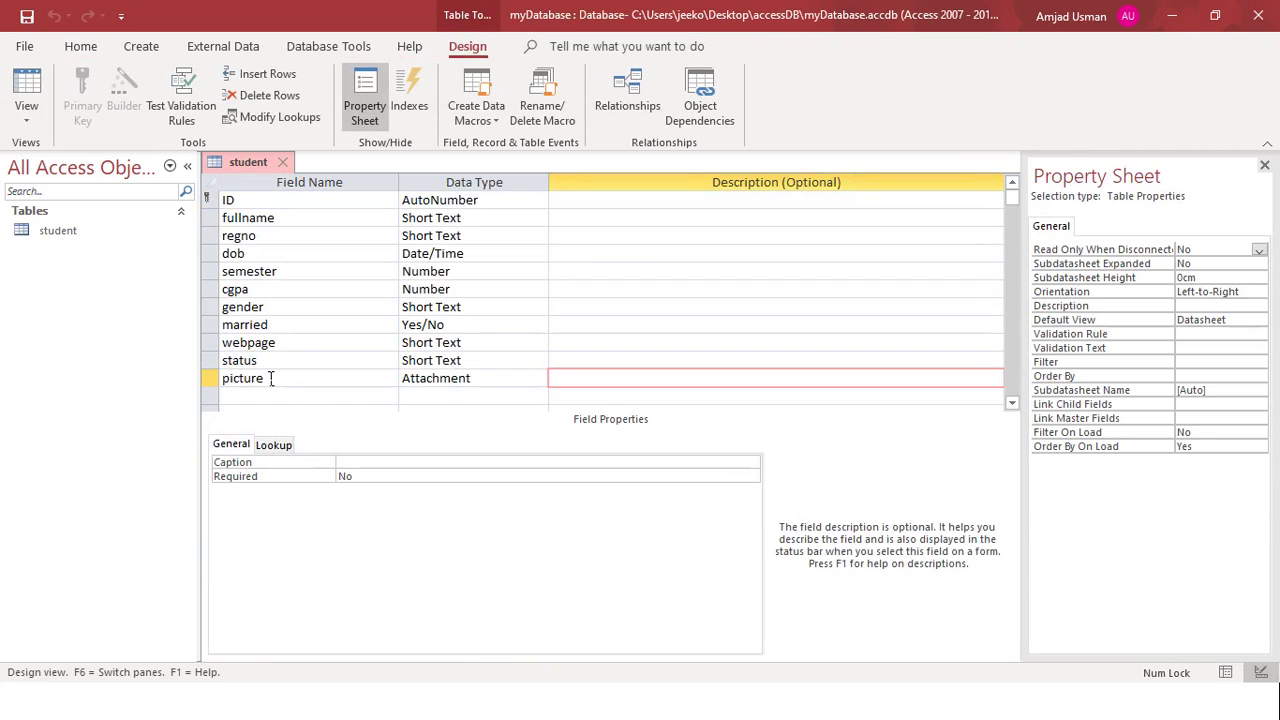
click(27, 92)
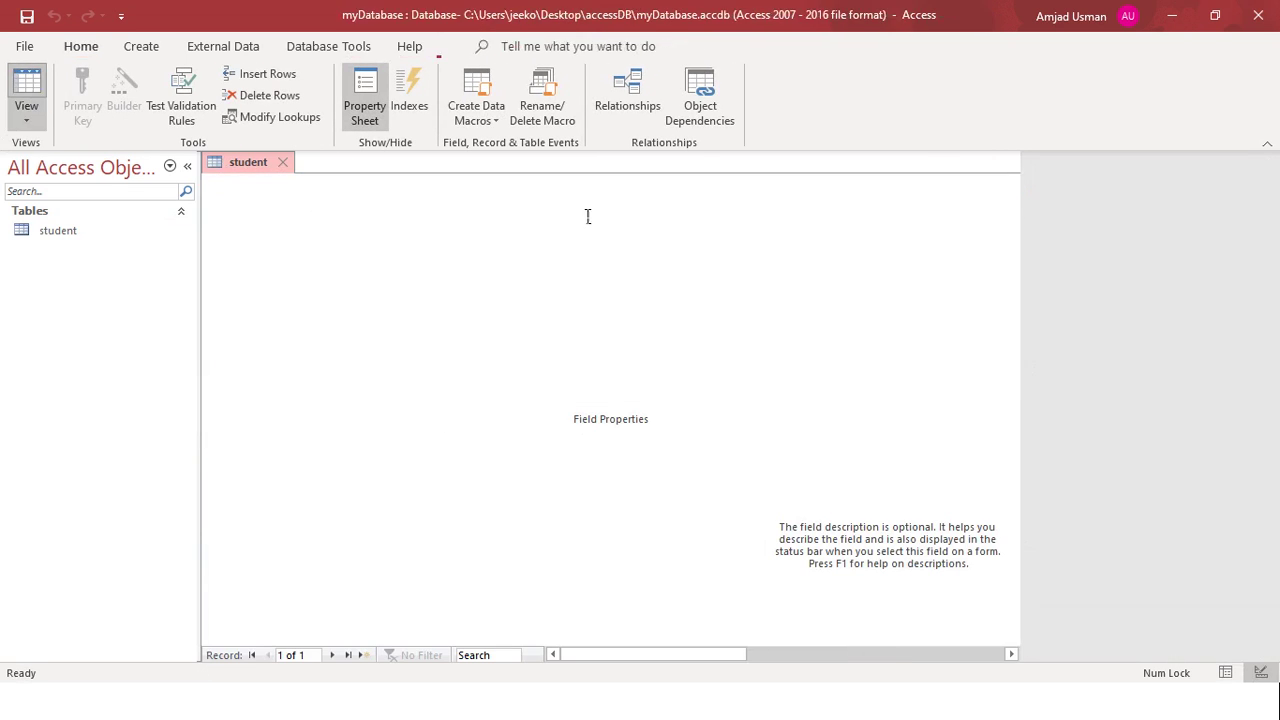
click(980, 205)
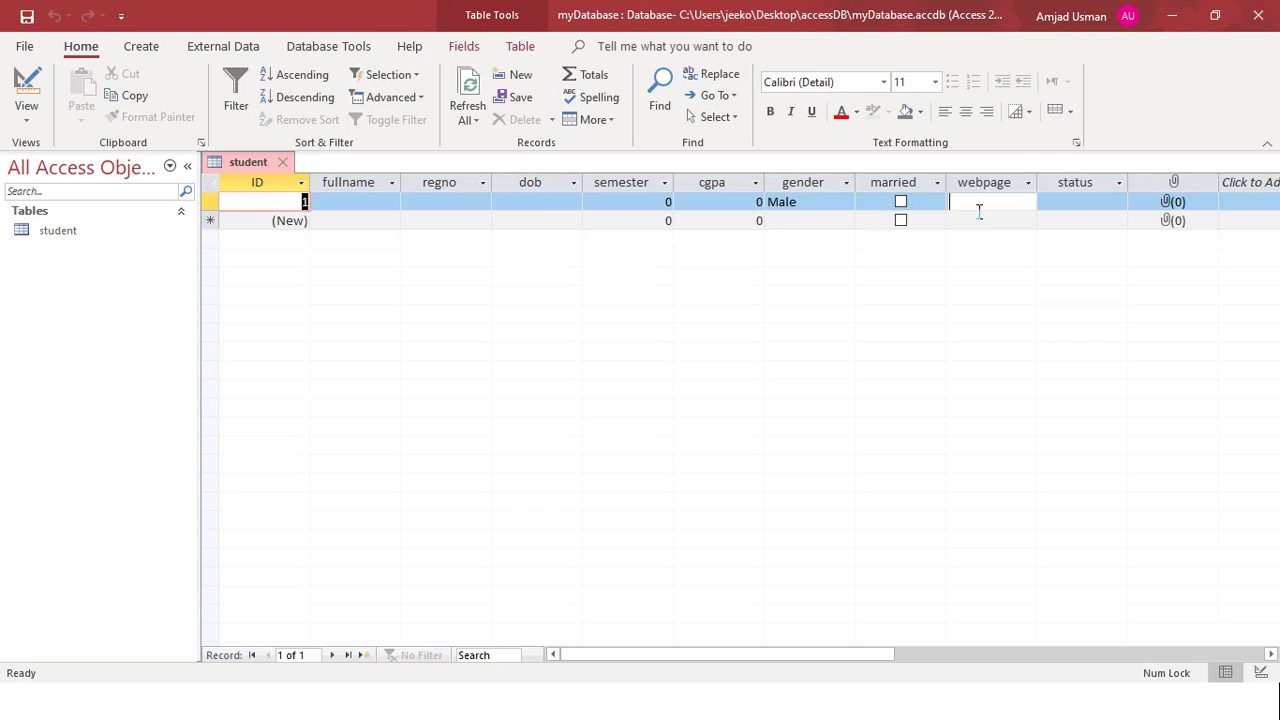
click(1104, 204)
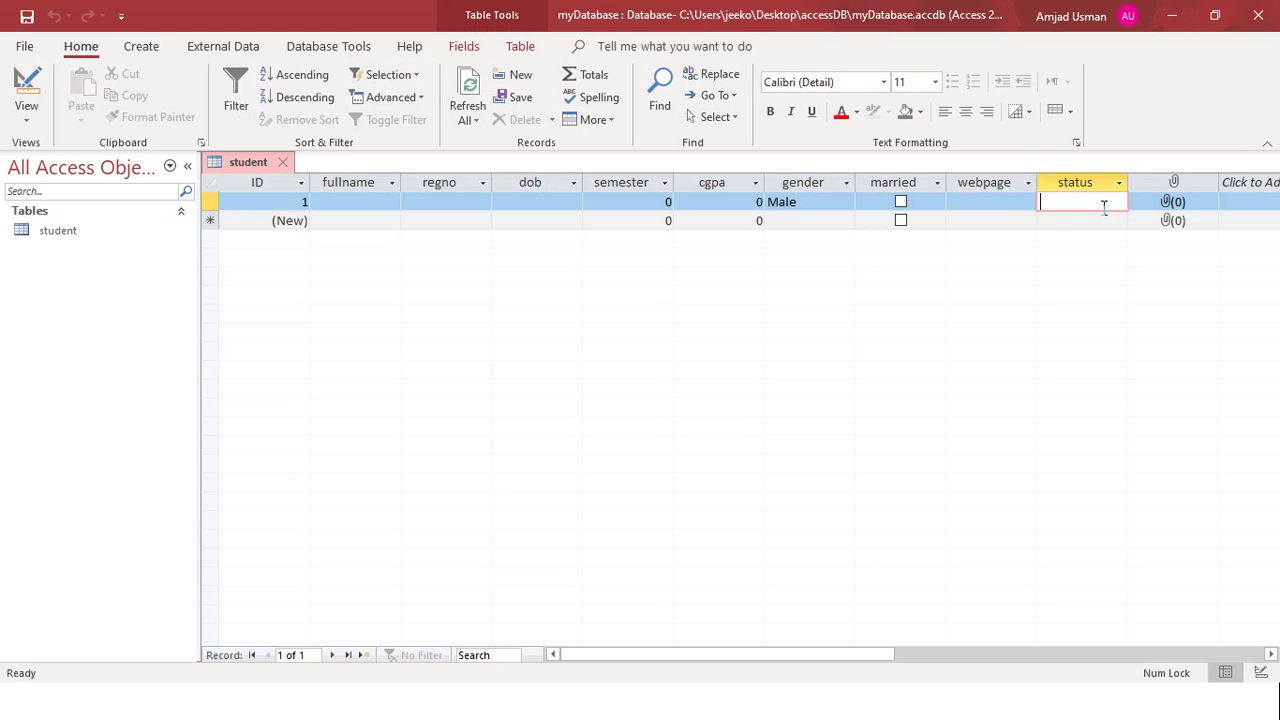
click(1177, 182)
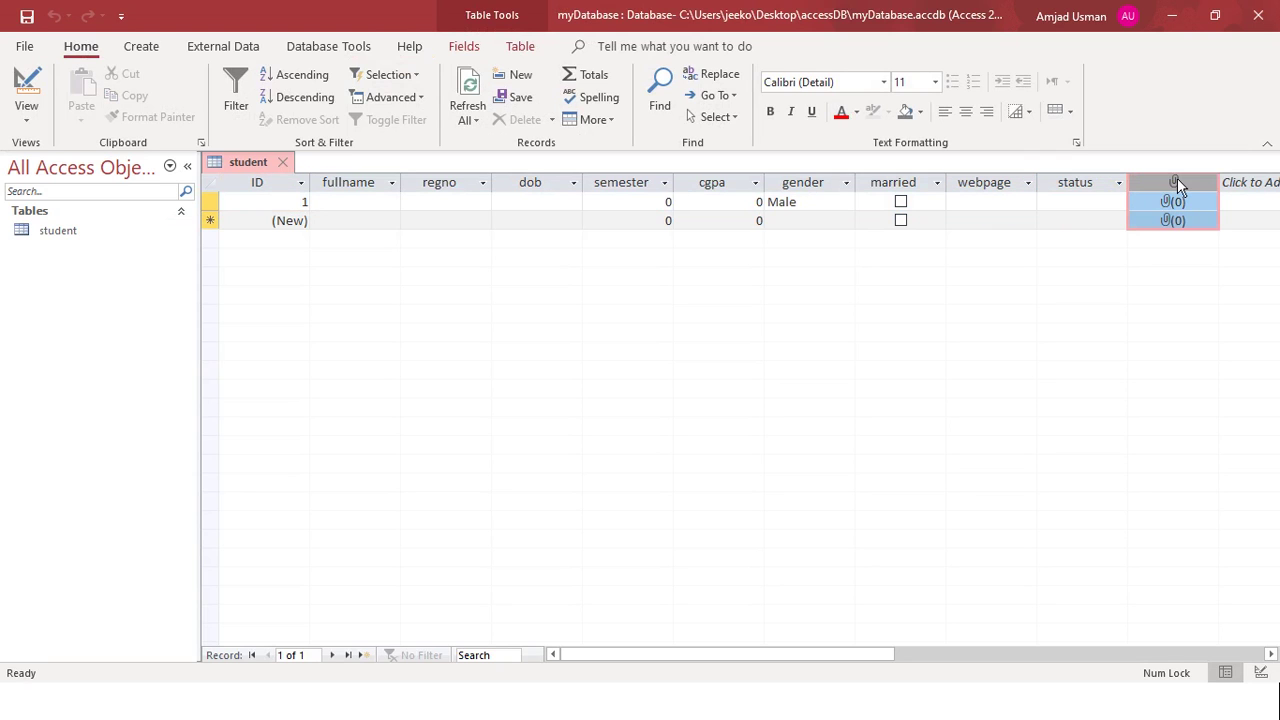
drag(810, 656, 934, 653)
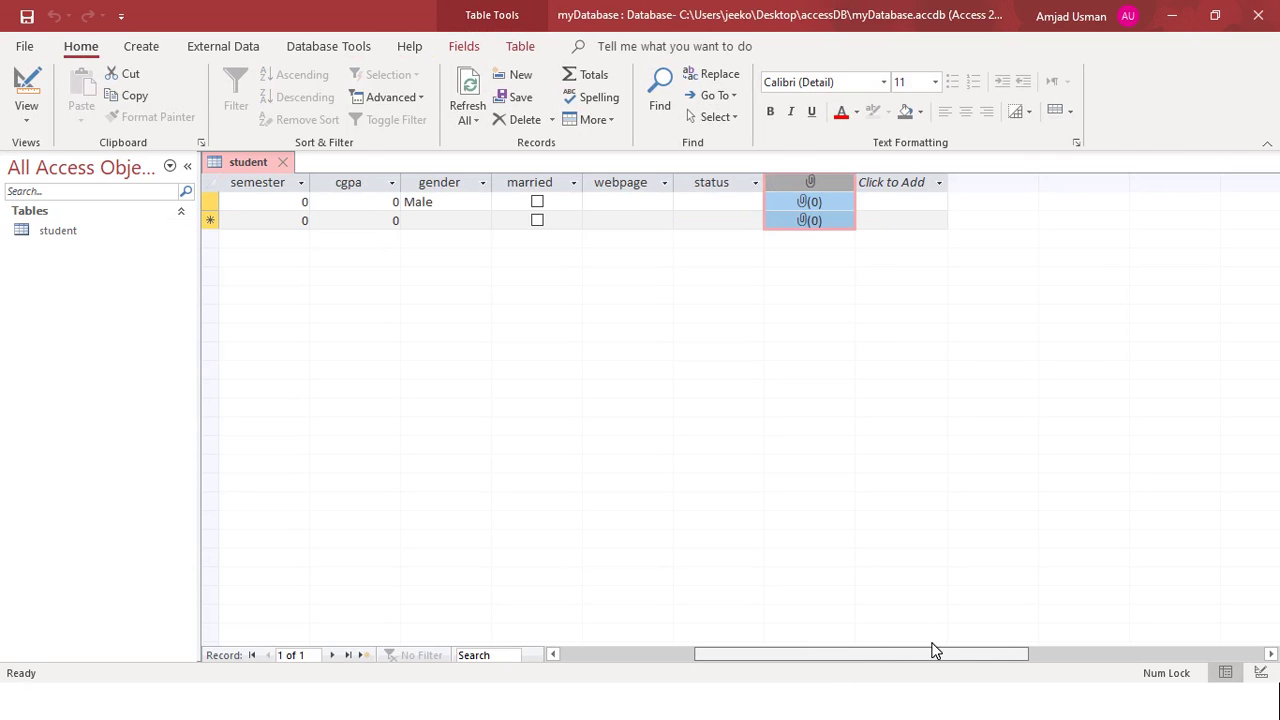
click(814, 208)
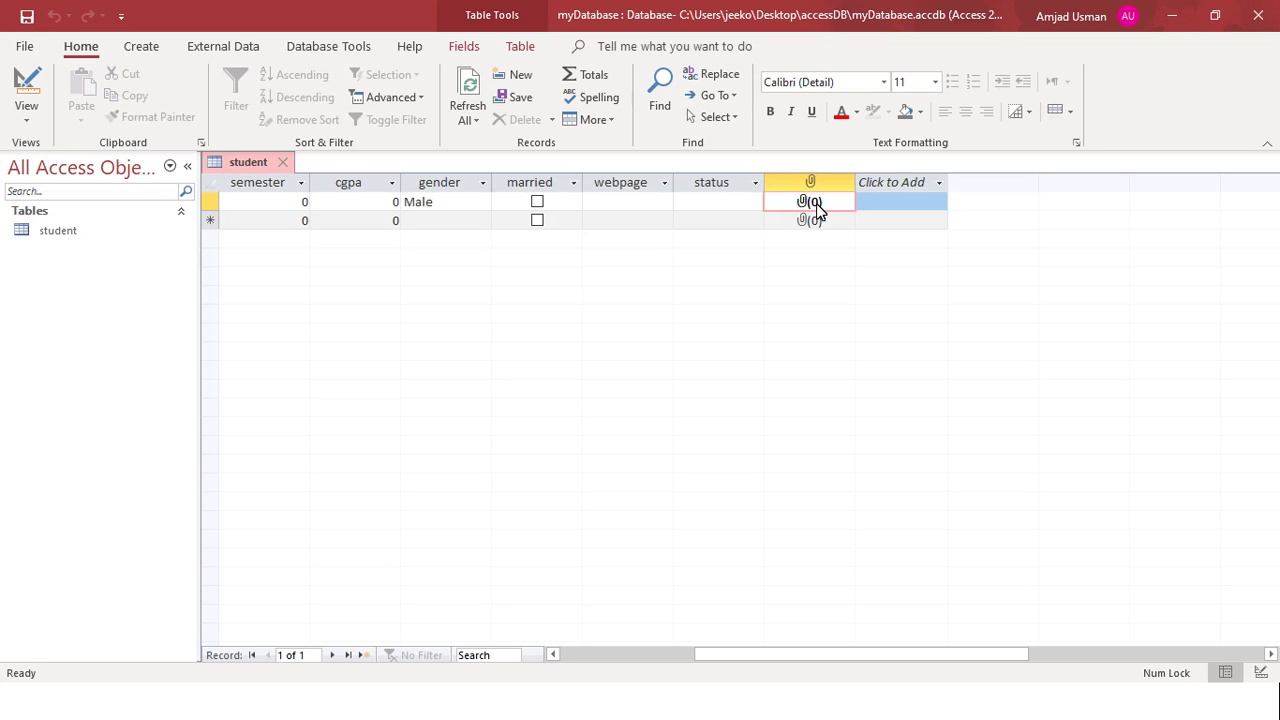
Attach COMSATS2.BMP from the Pictures folder to the first student record's attachment field.
double_click(817, 210)
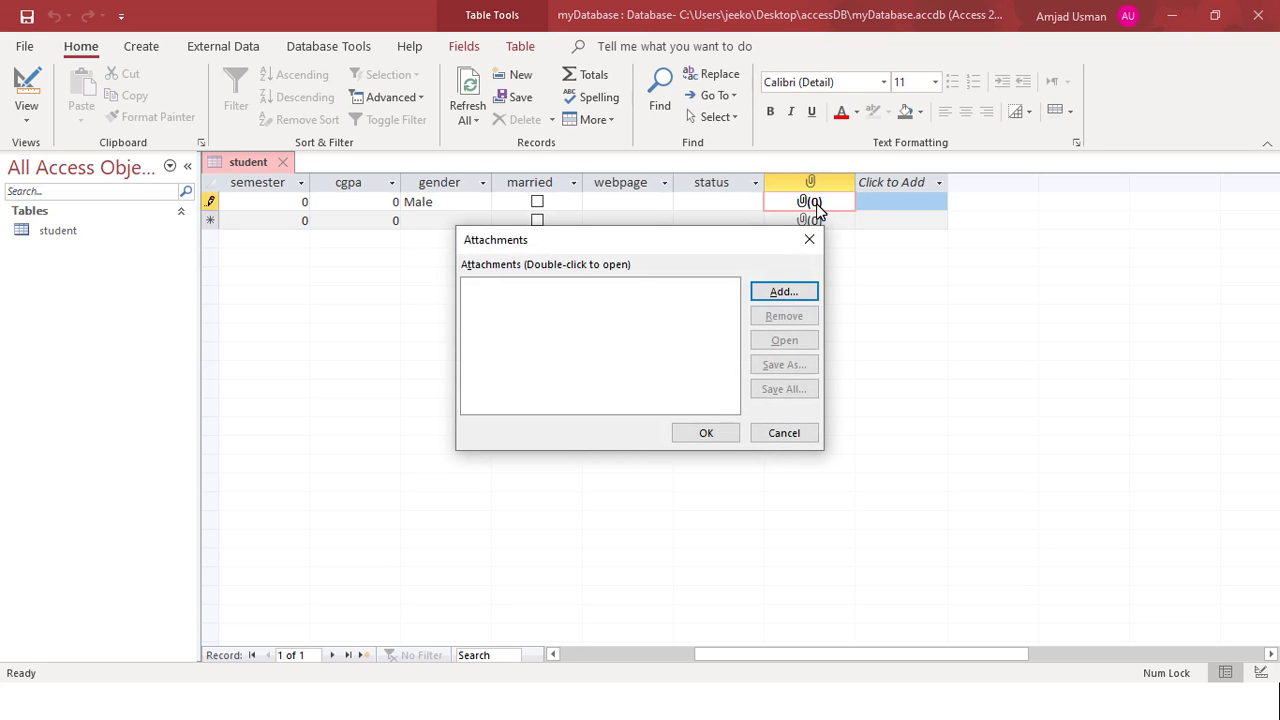
click(809, 239)
double_click(812, 204)
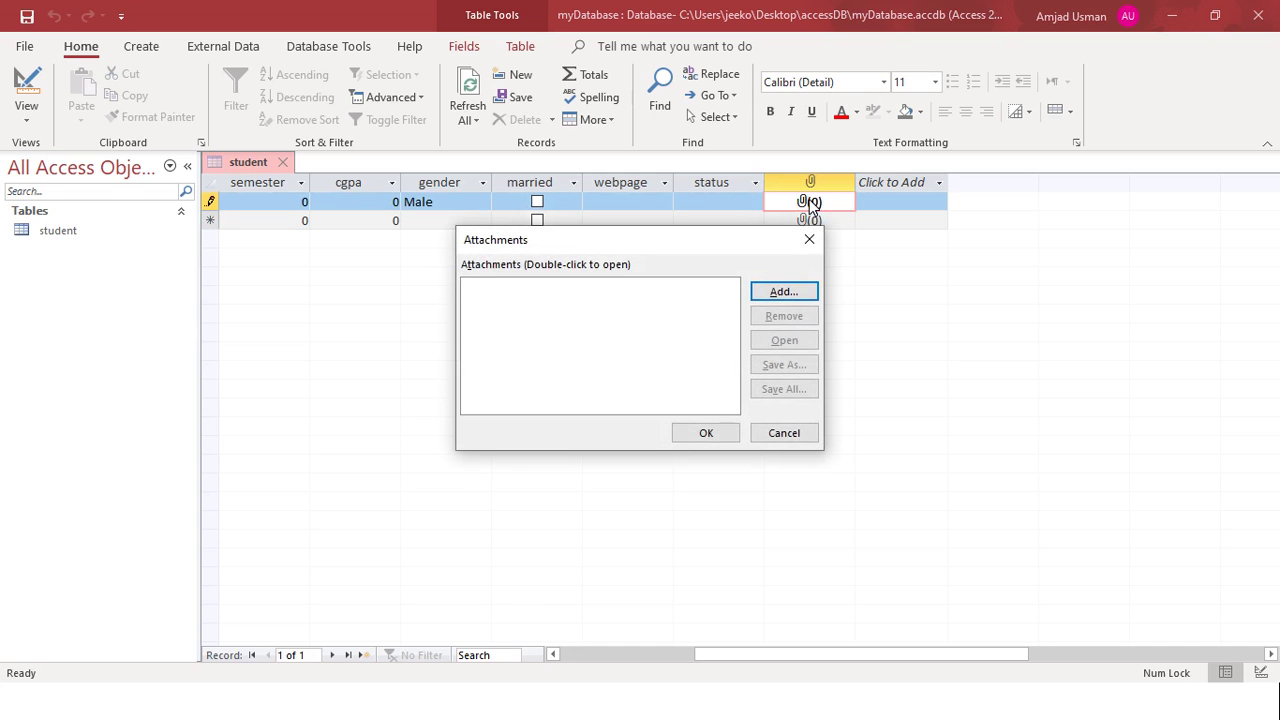
drag(709, 246, 589, 290)
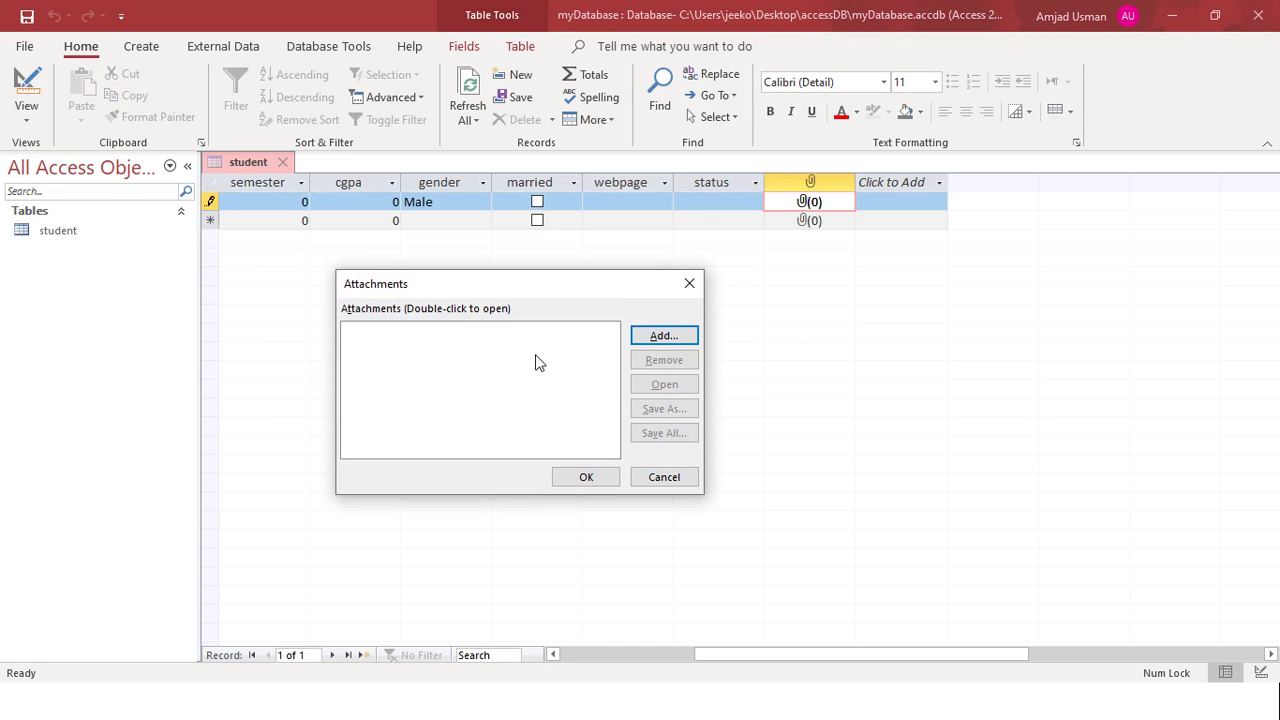
click(664, 337)
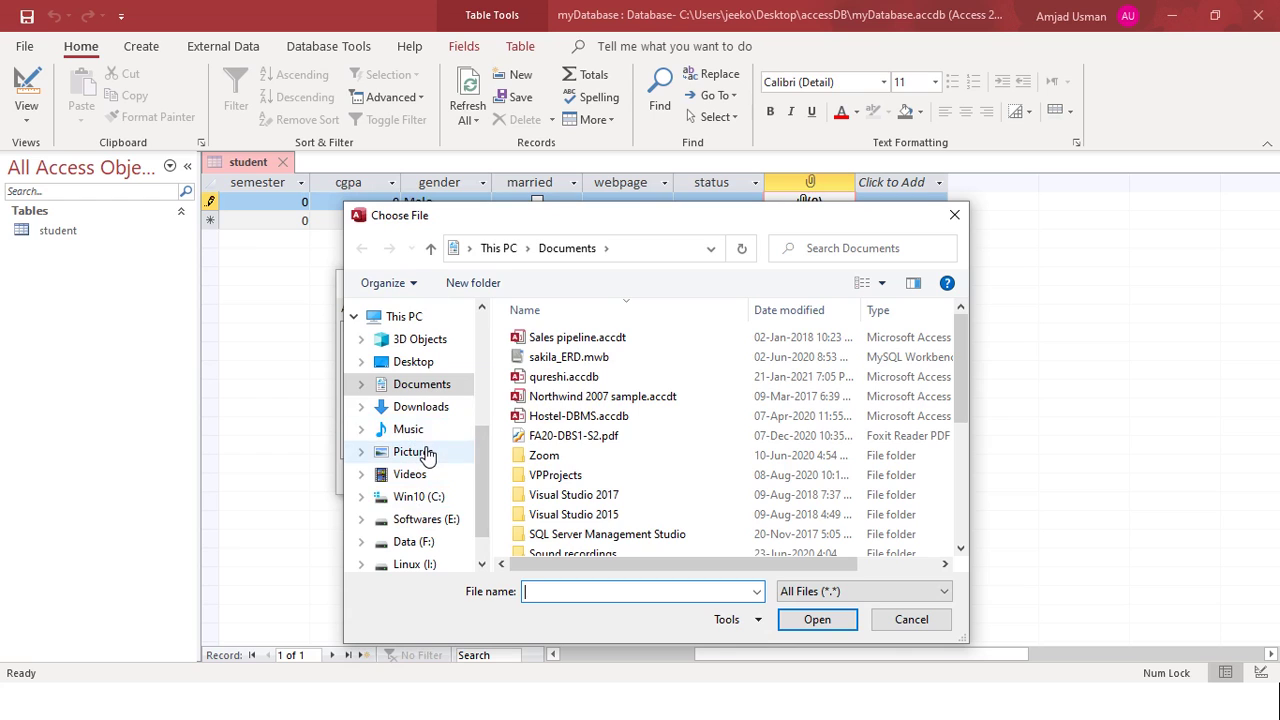
click(426, 453)
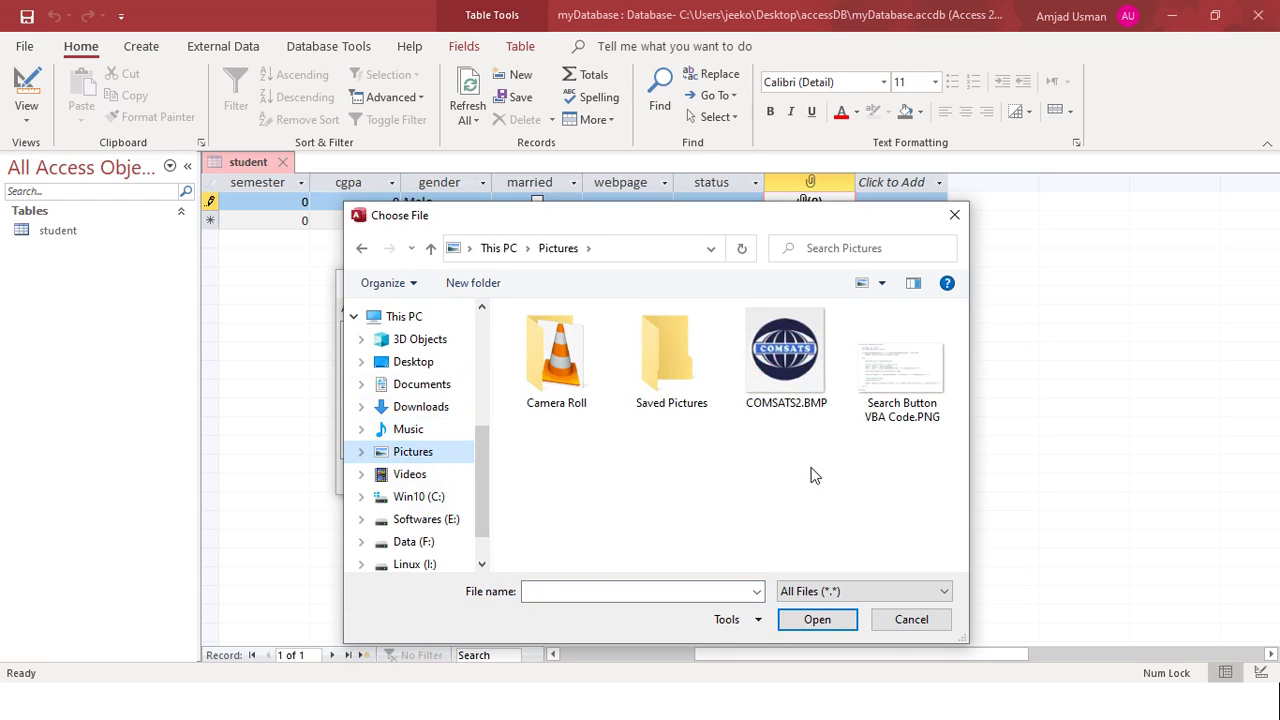
click(797, 363)
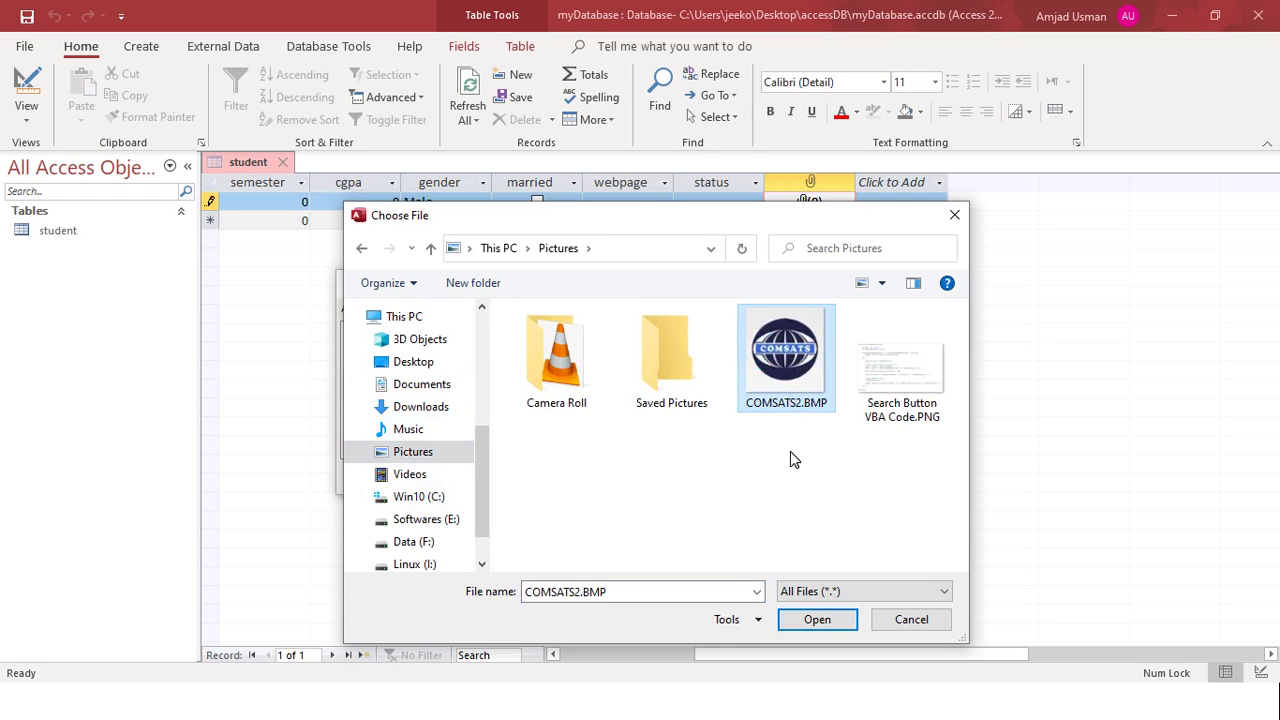
click(817, 621)
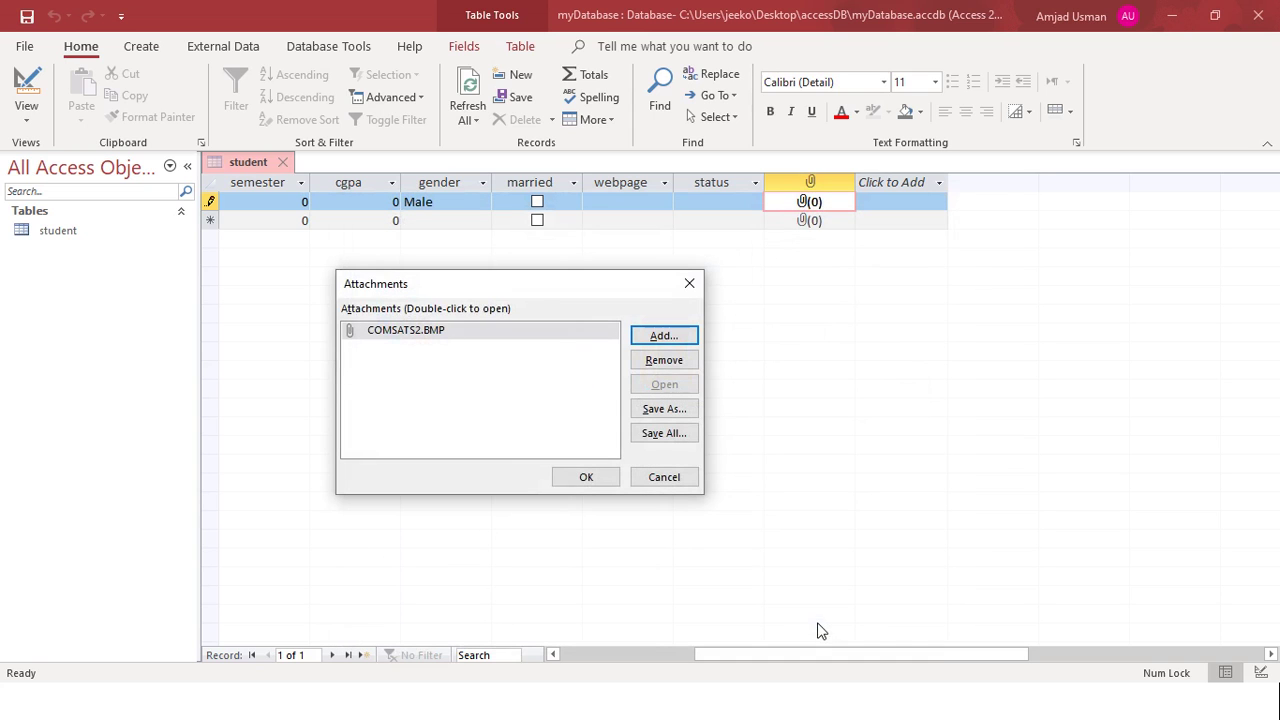
click(584, 477)
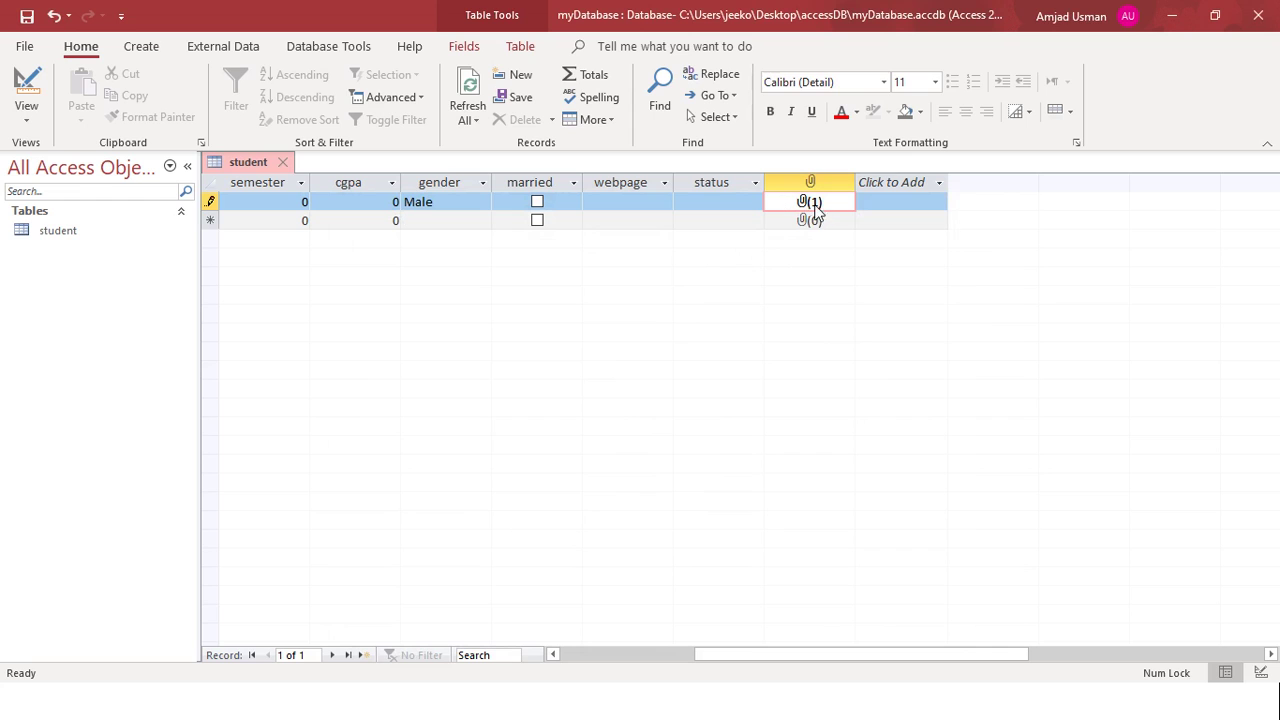
click(716, 208)
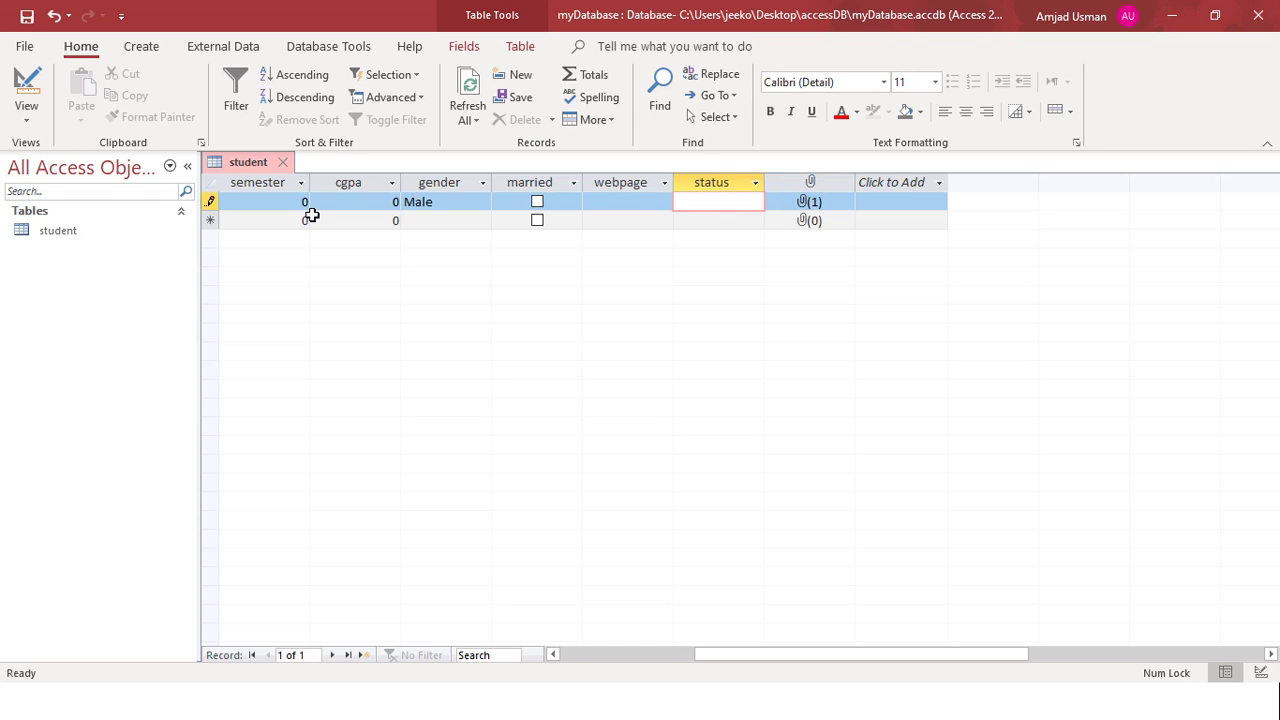
Return the student table to Design View and set the webpage field's data type to Hyperlink.
click(28, 88)
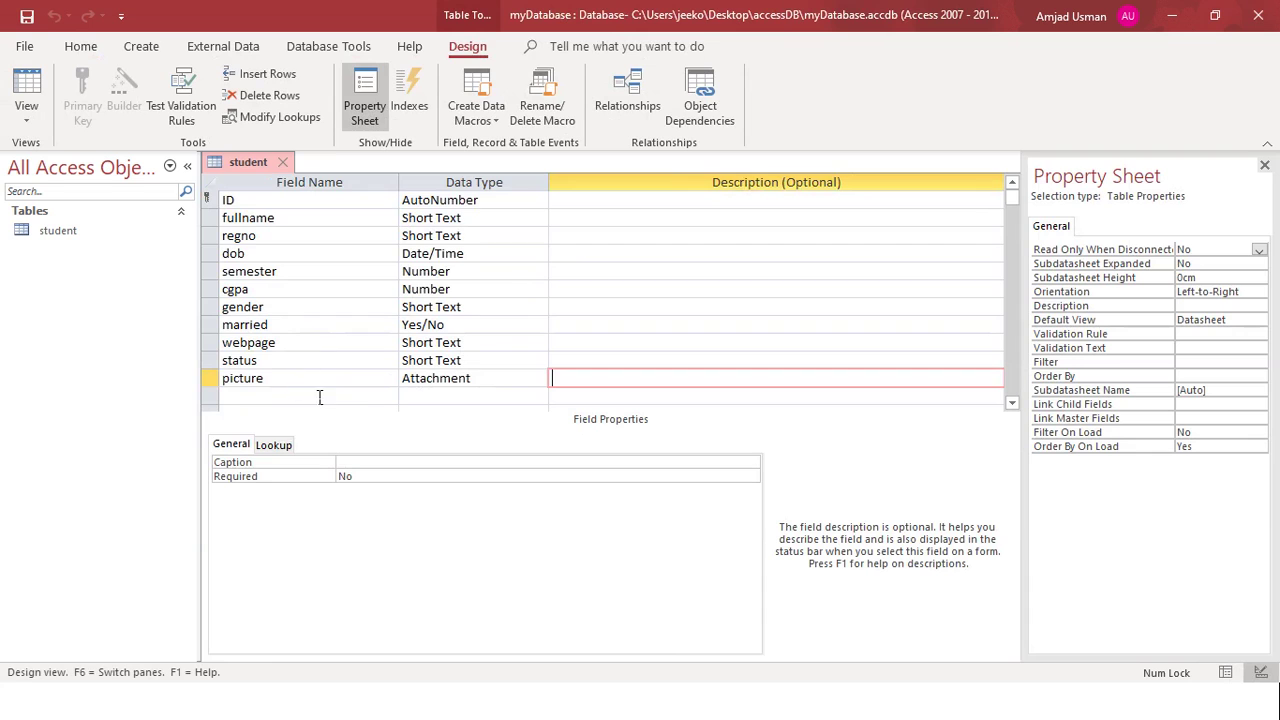
click(480, 347)
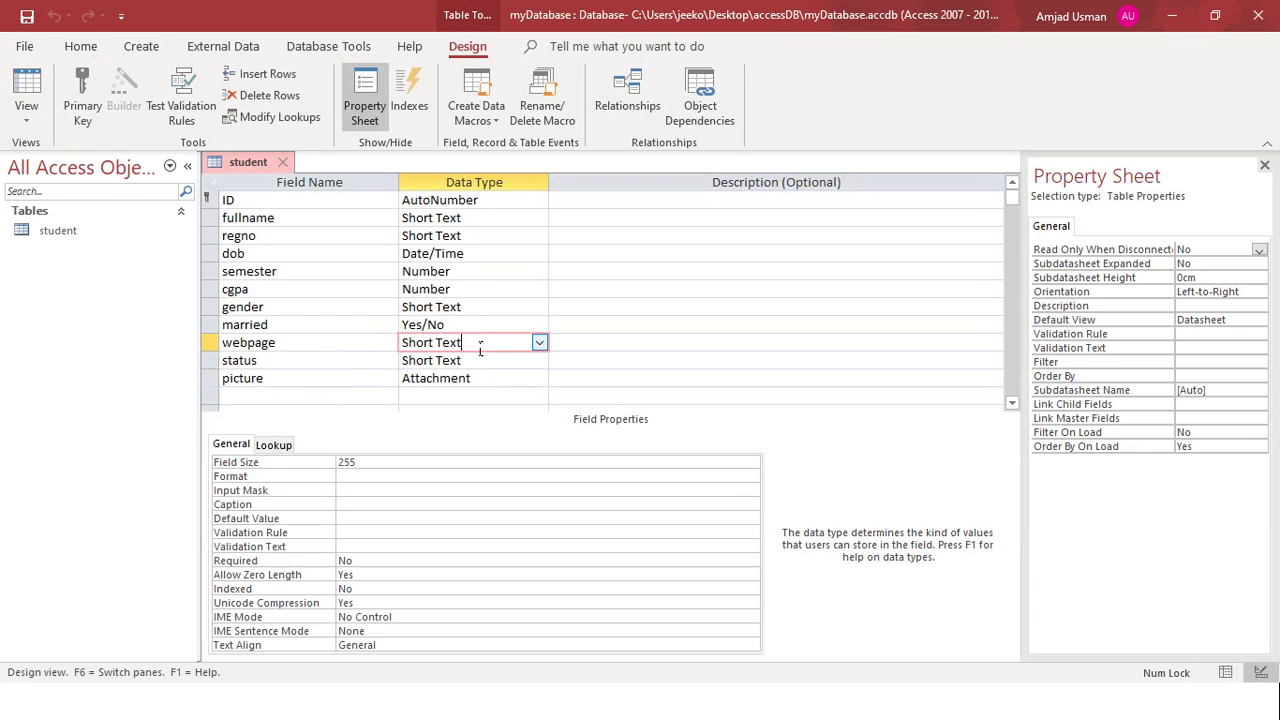
click(539, 344)
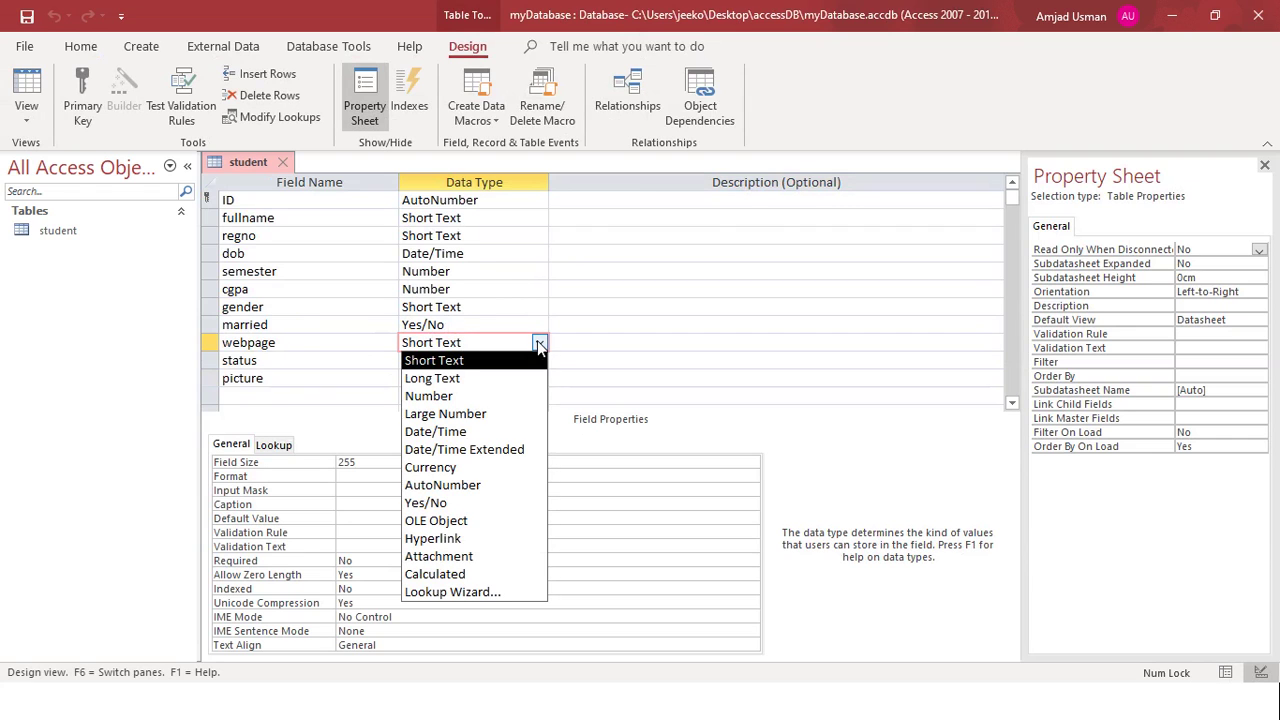
click(478, 538)
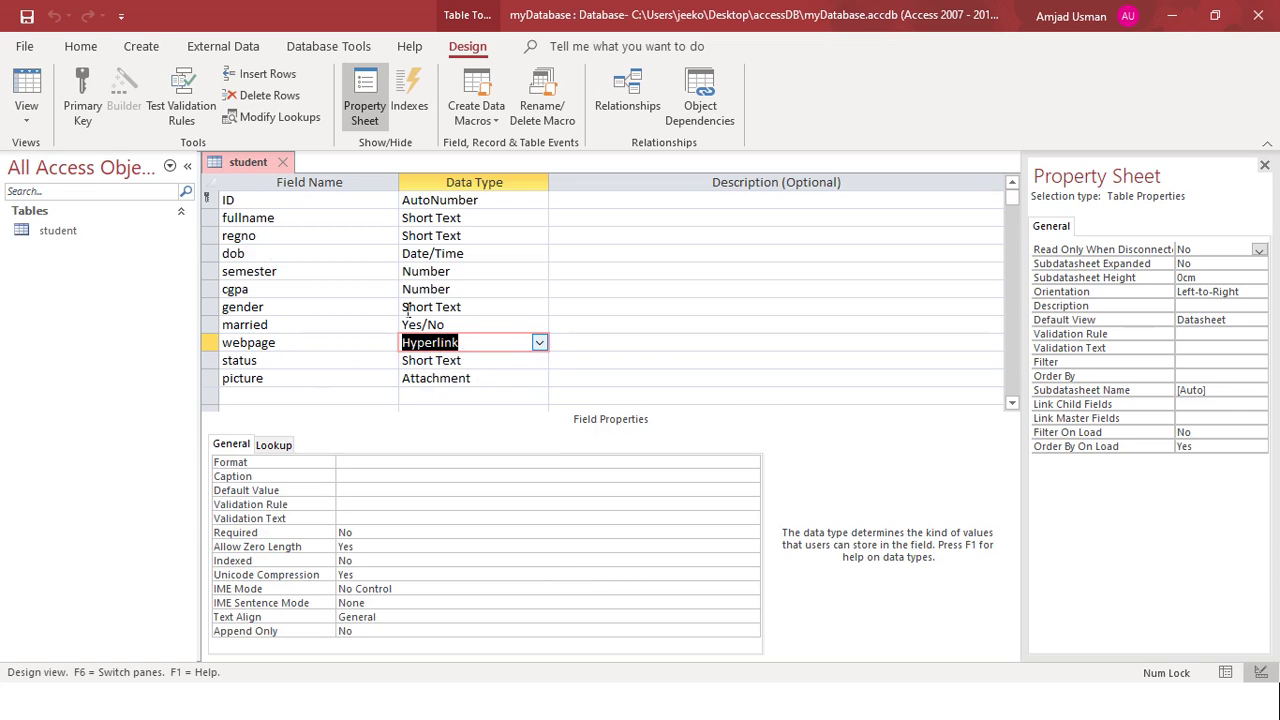
Show the student table in Datasheet View and widen the webpage column.
click(27, 95)
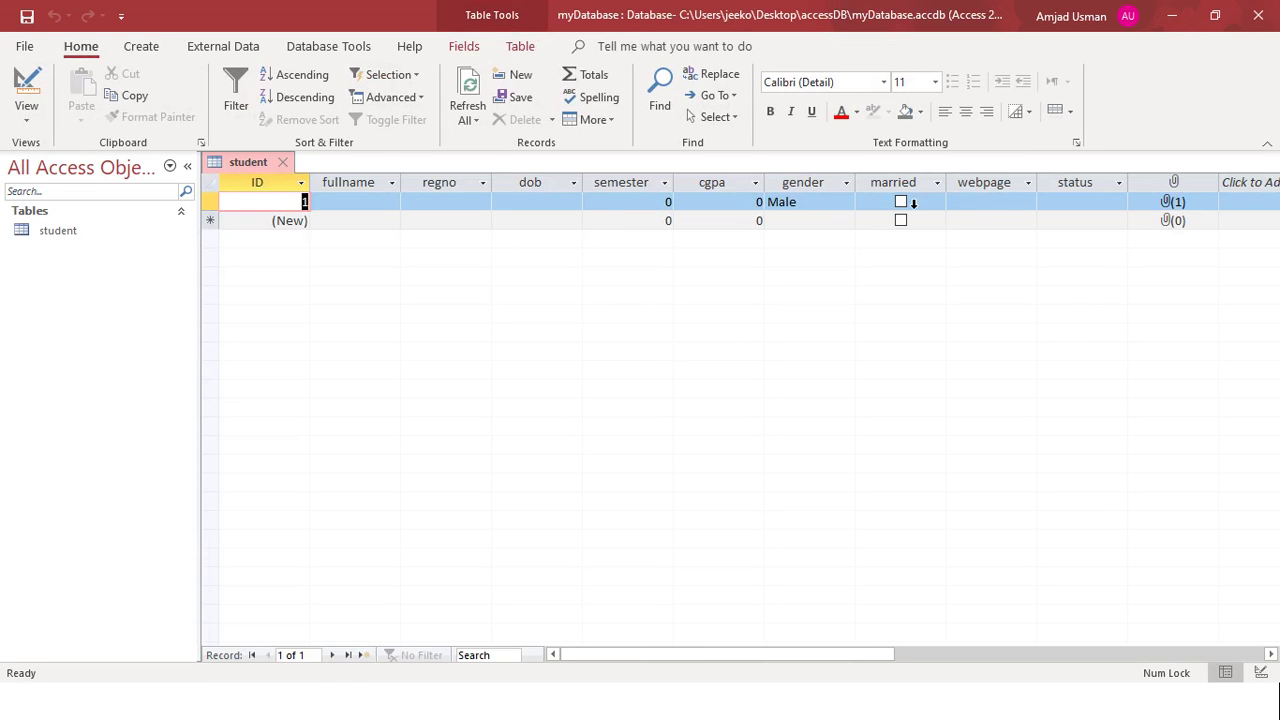
click(962, 205)
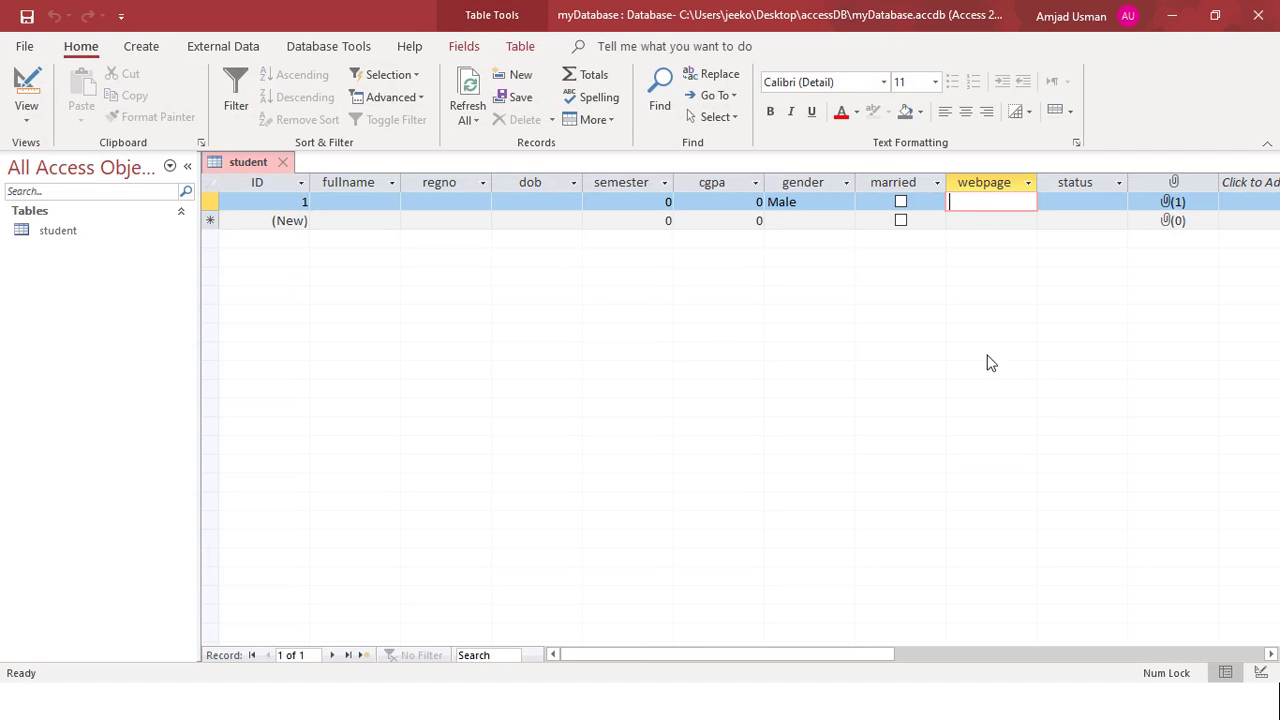
drag(1038, 201, 1076, 201)
drag(852, 658, 986, 655)
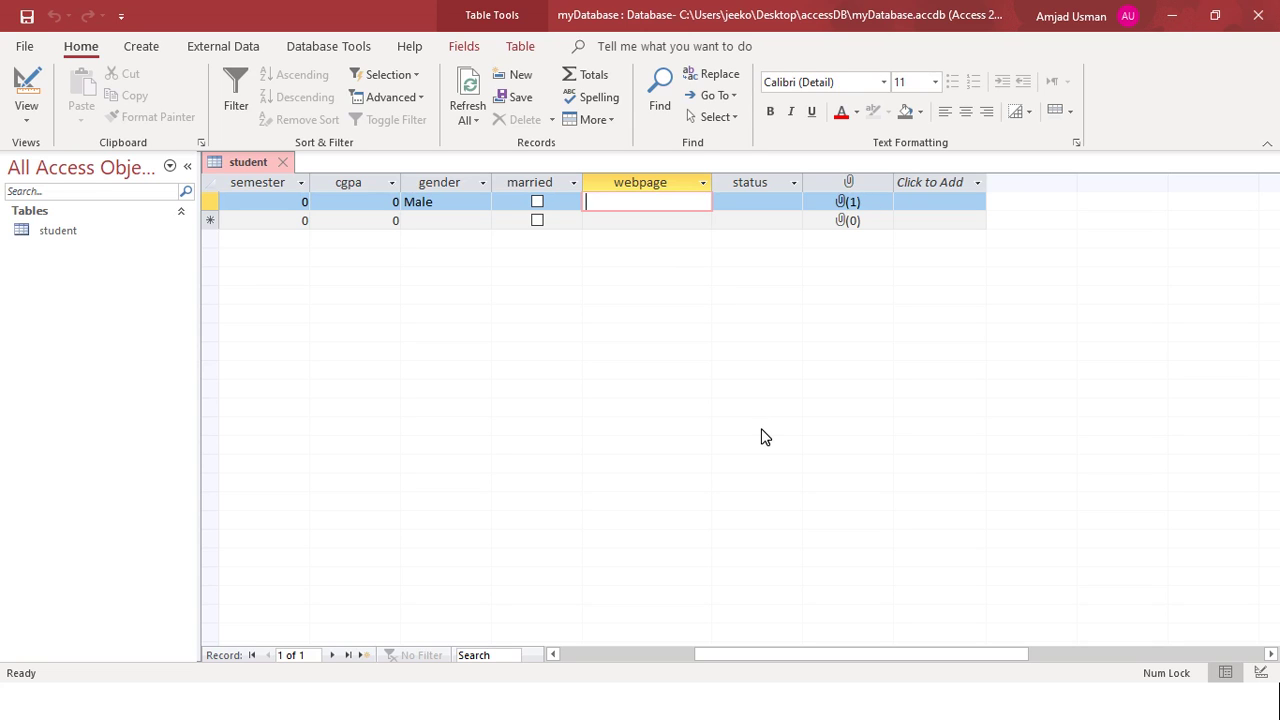
Enter a personal .com.pk web address in the first record's webpage field.
text(www.amjad)
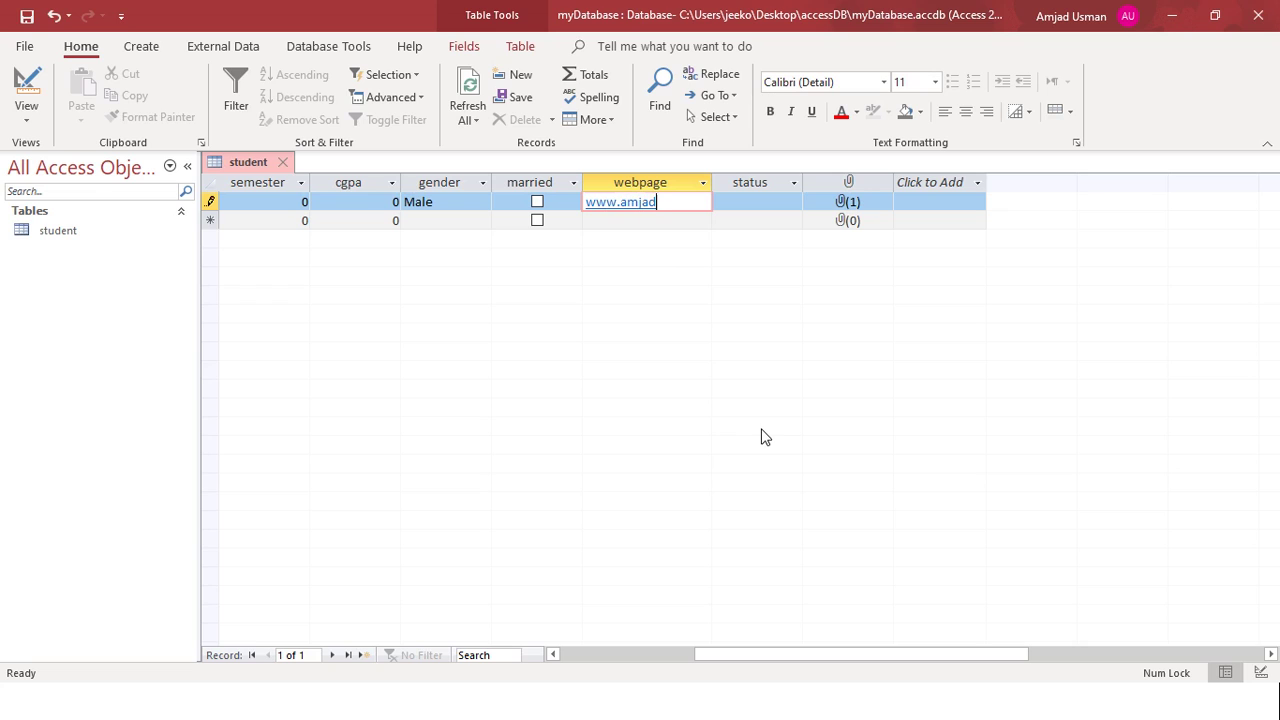
text(.com.pk)
key(Tab)
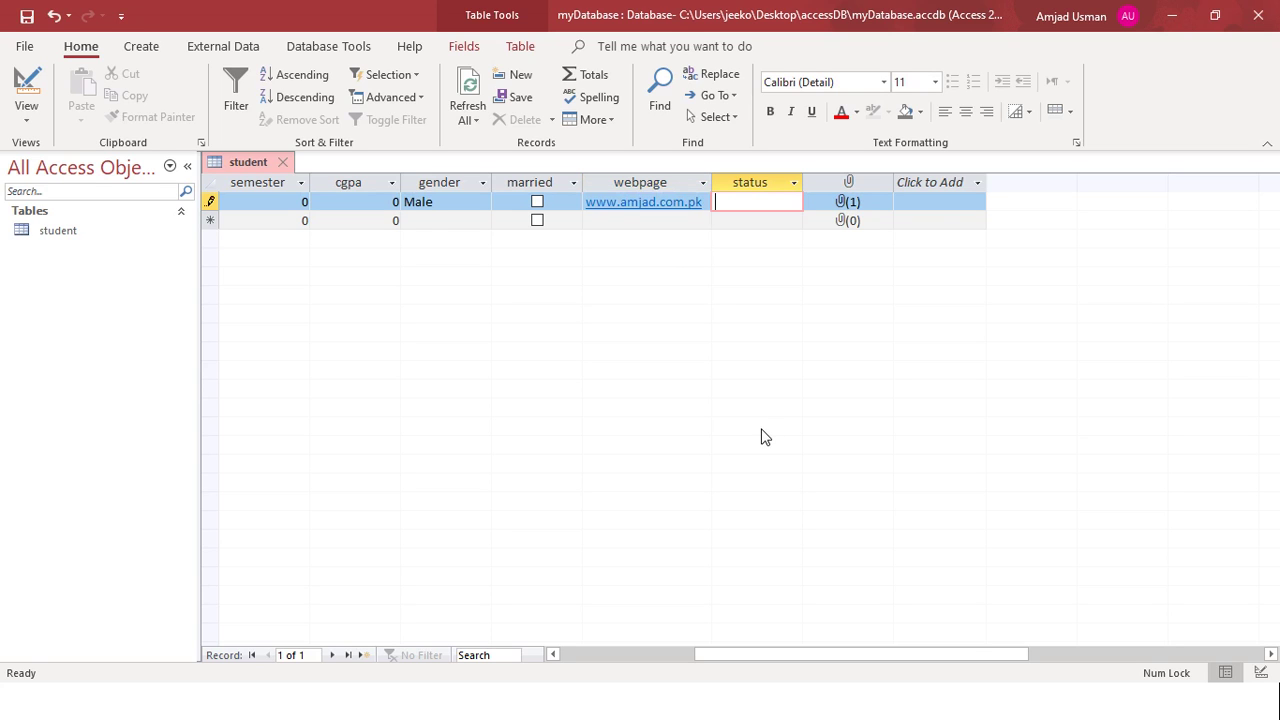
key(Down)
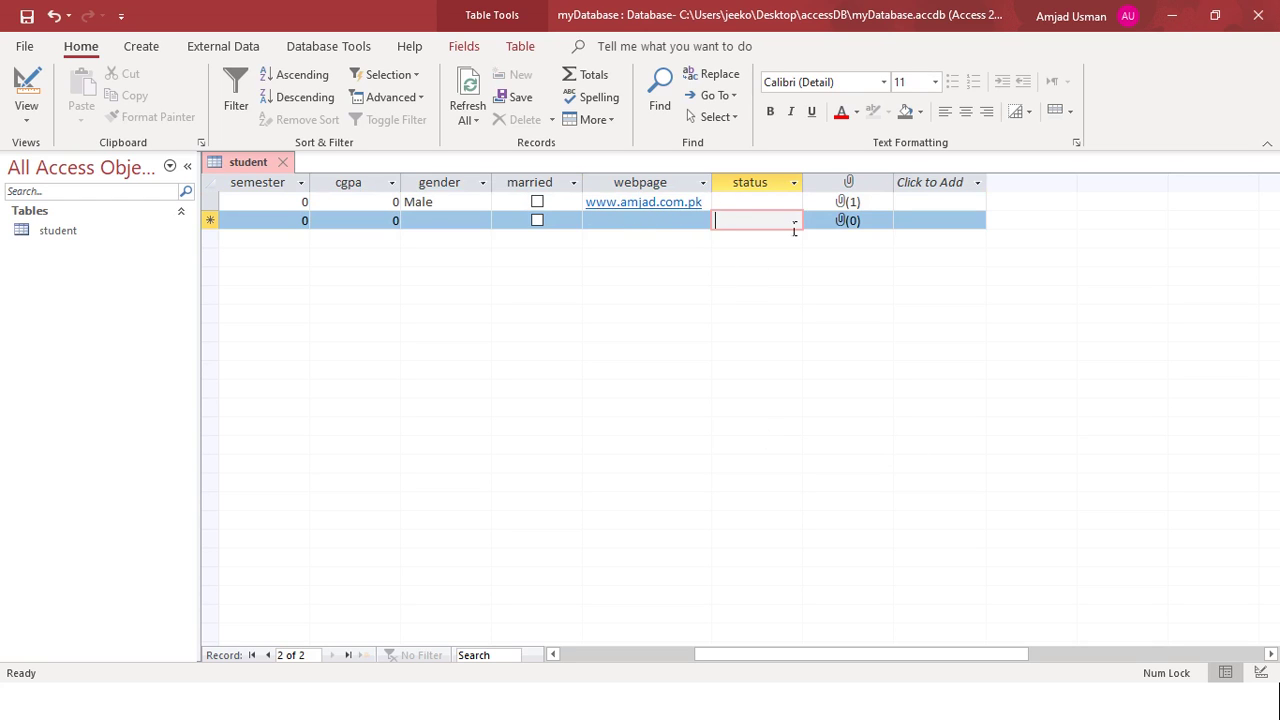
key(Up)
key(shift+Tab)
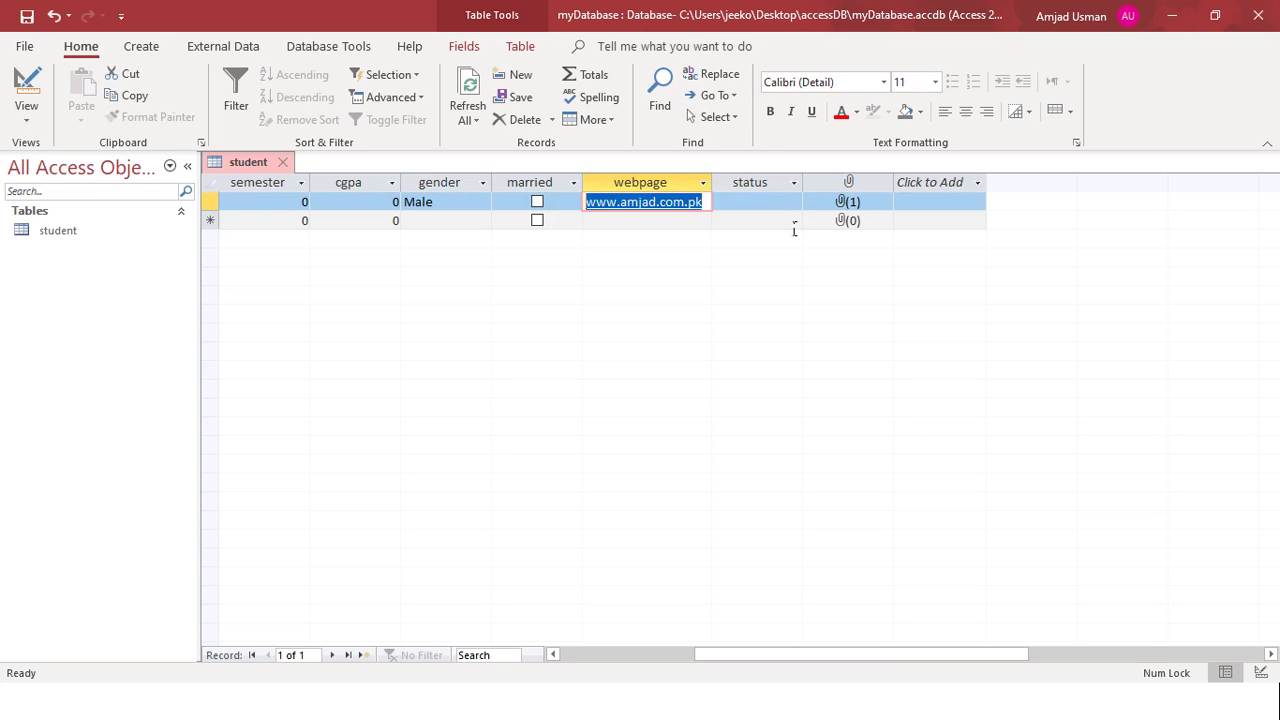
text(www.)
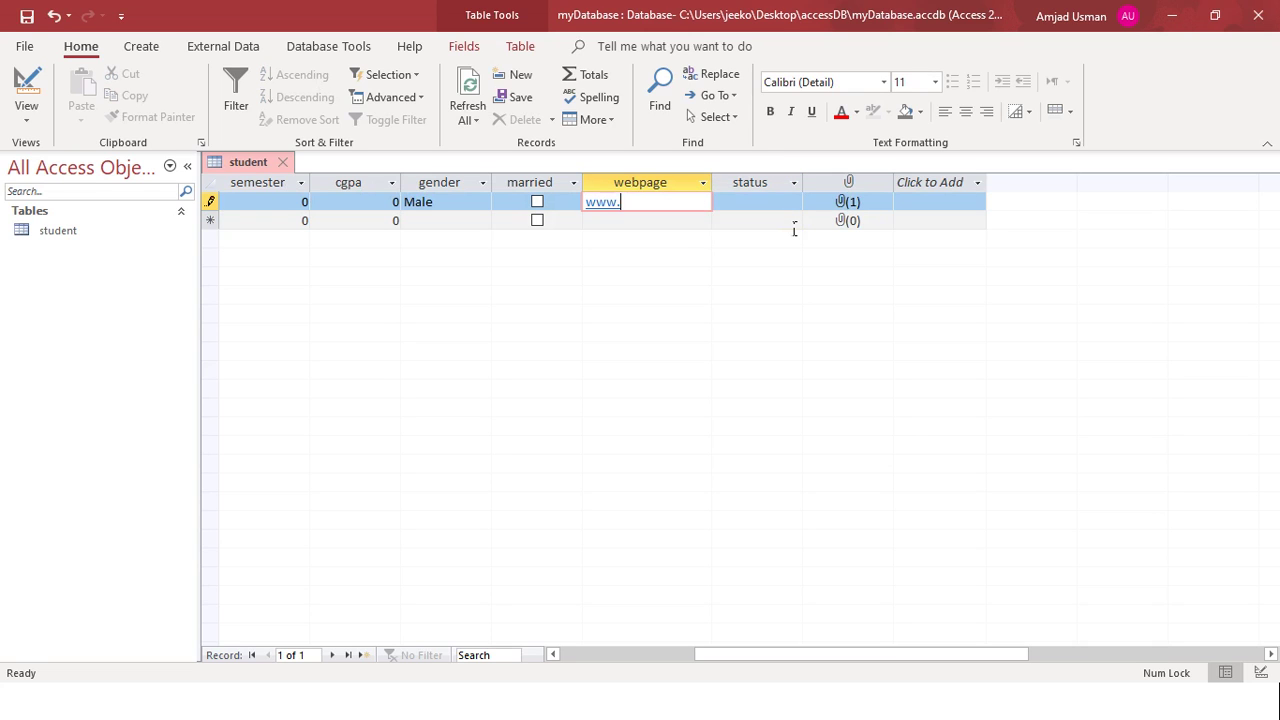
text(google.com)
key(Tab)
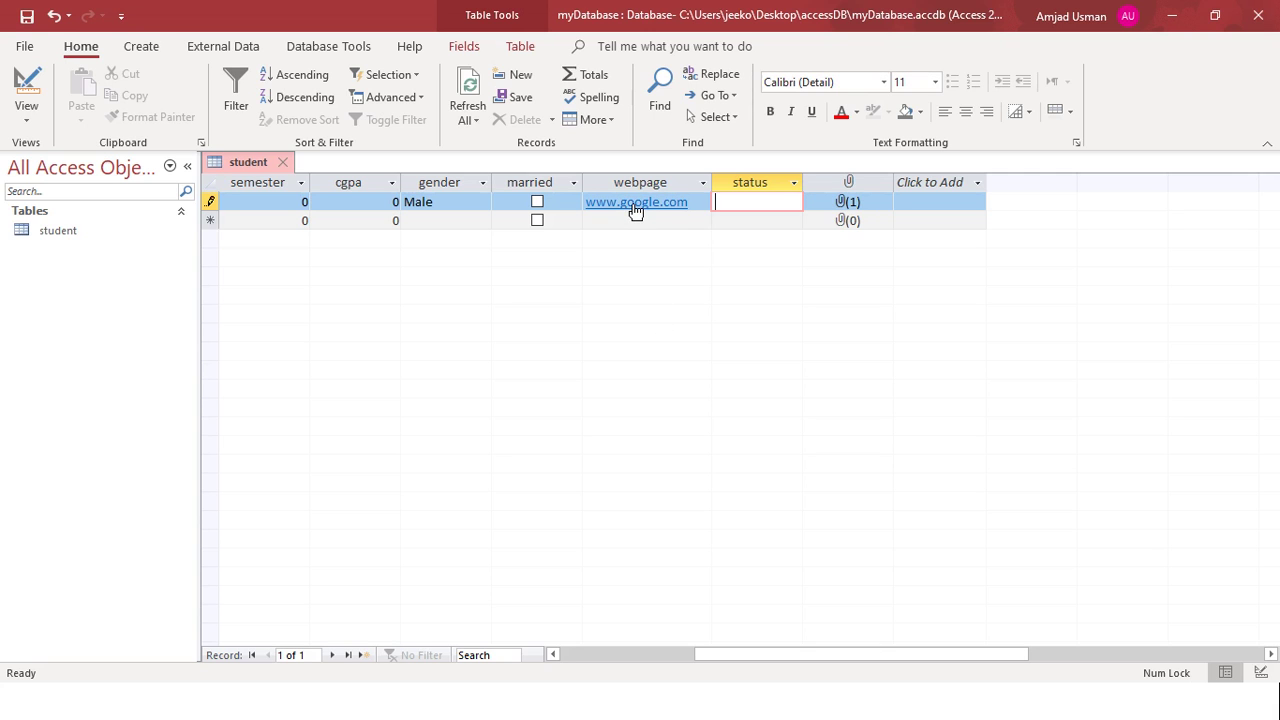
drag(634, 212, 635, 212)
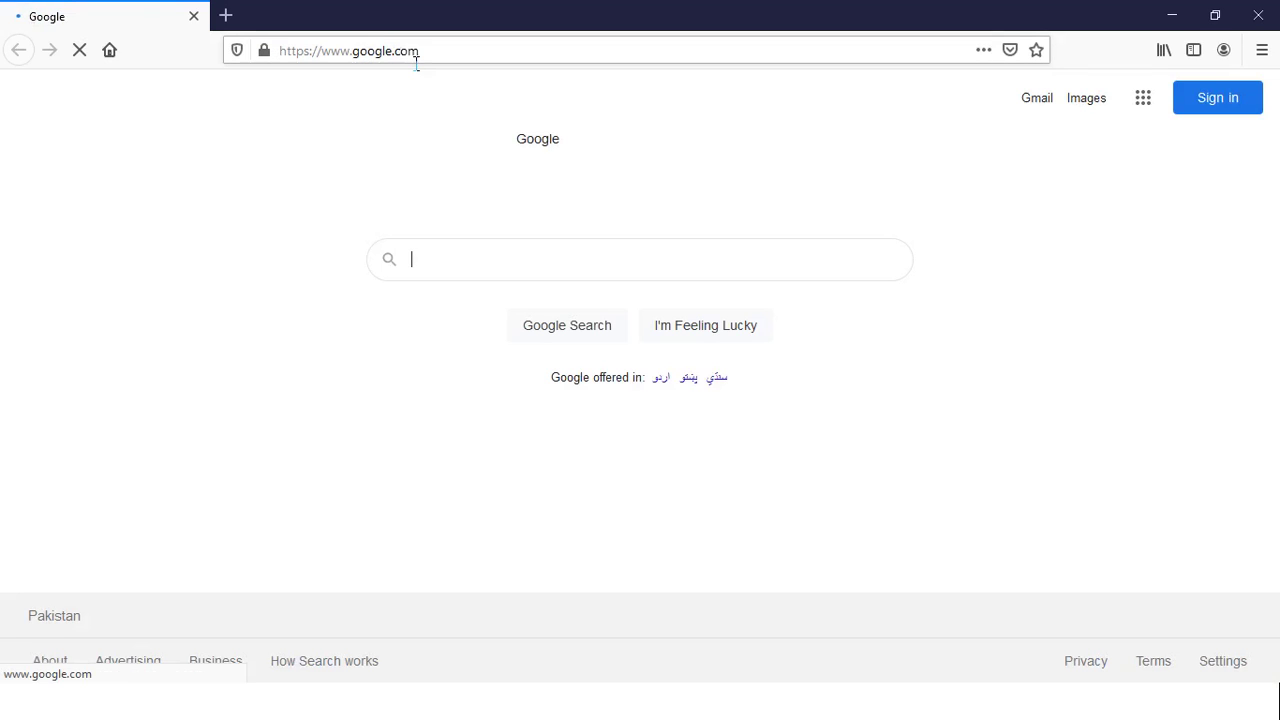
click(1252, 18)
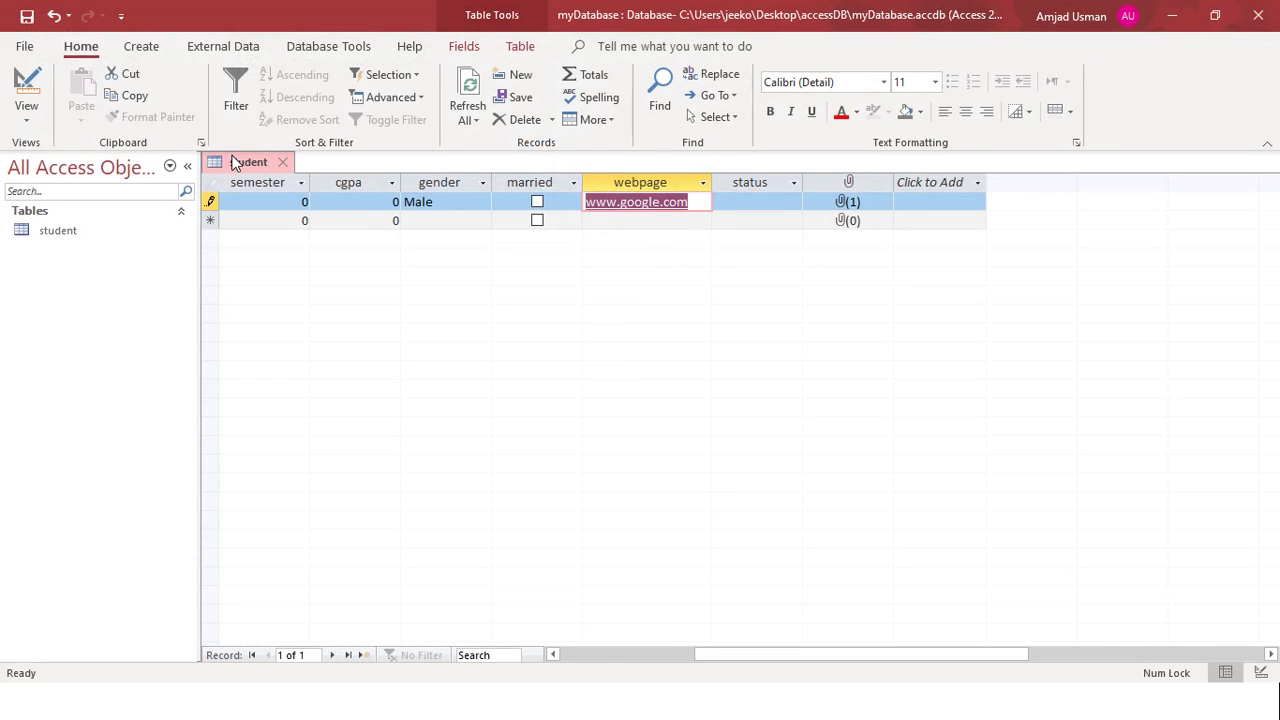
Return the student table to Design View and set the status field's data type to Calculated.
click(26, 85)
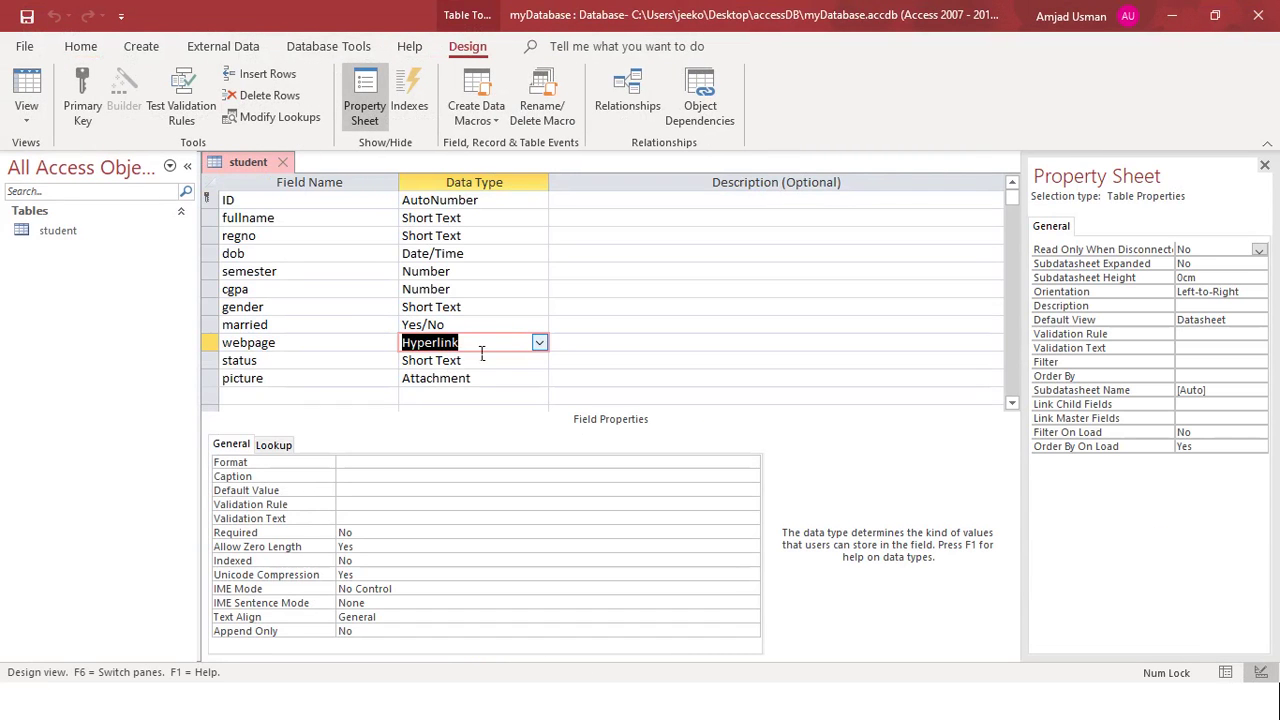
click(494, 363)
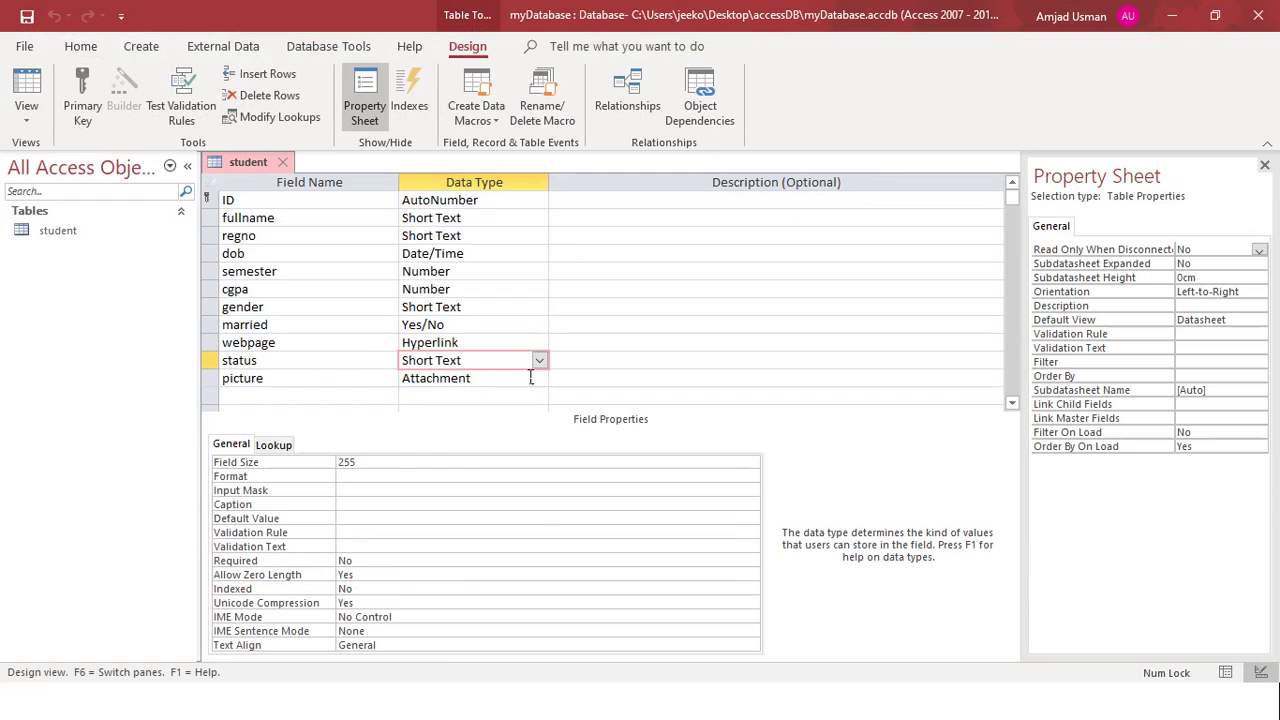
click(539, 361)
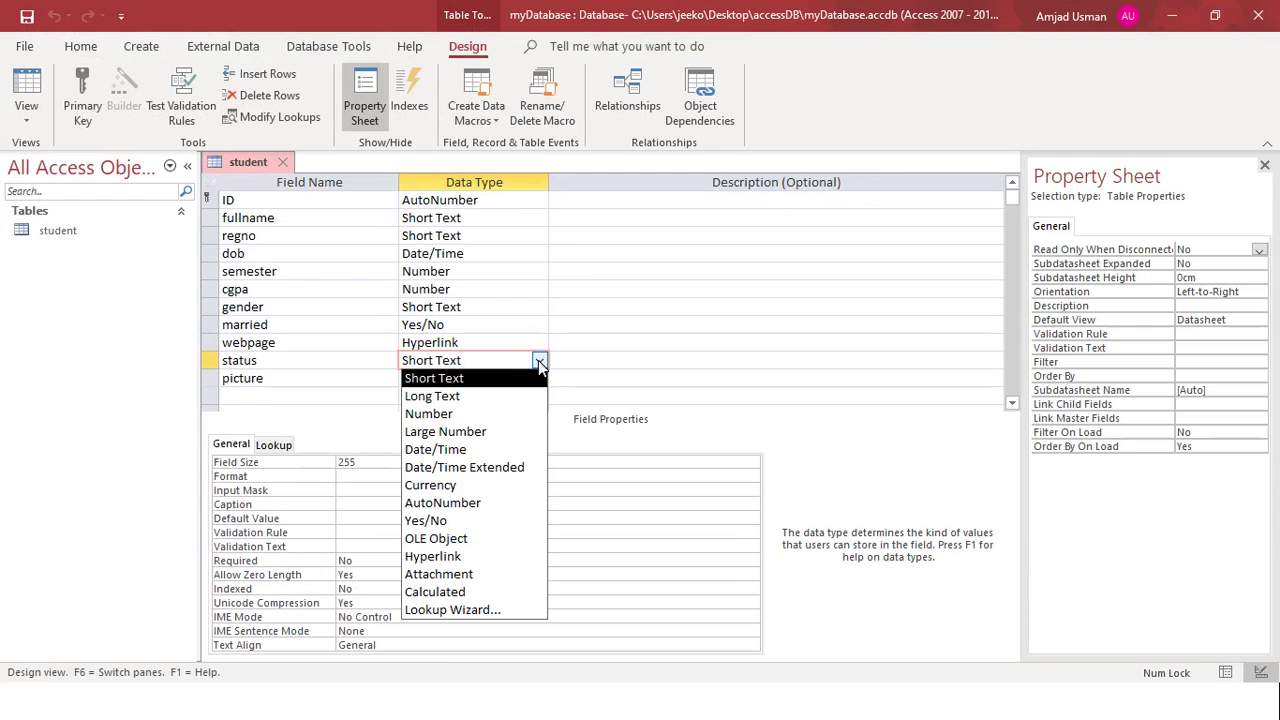
click(448, 597)
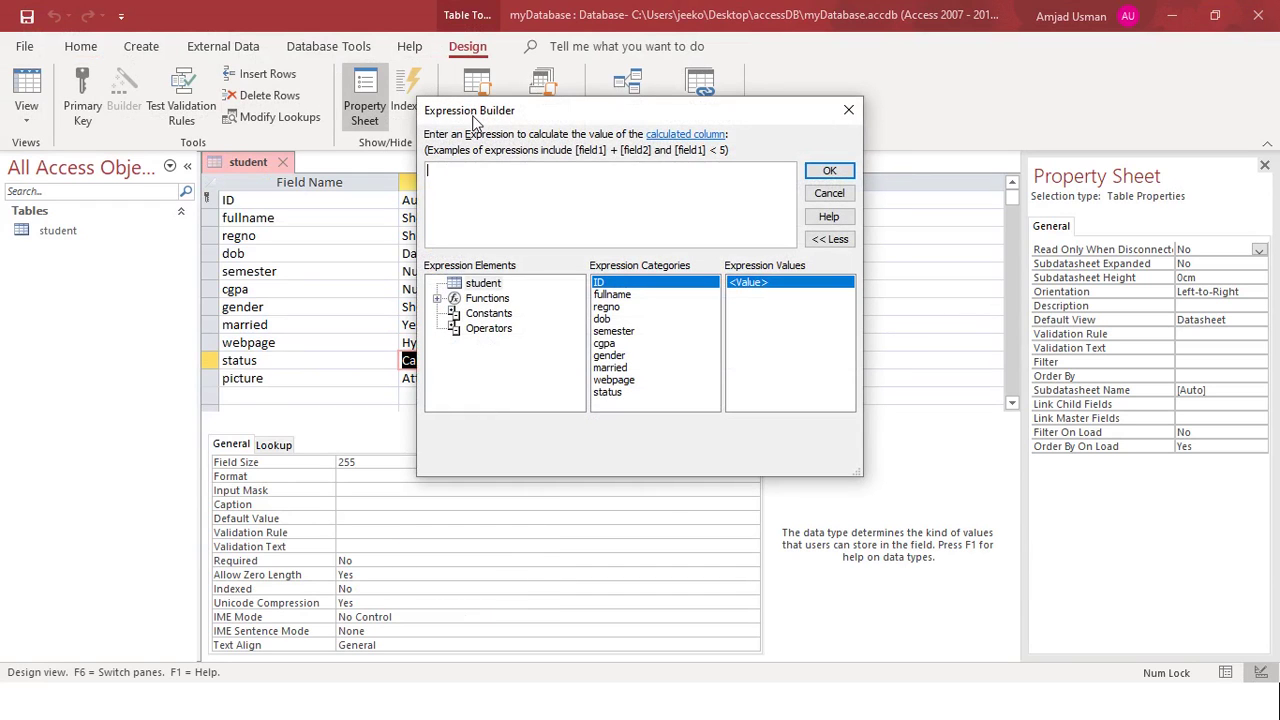
Insert the built-in Program Flow function IIf into the status field's calculated expression.
drag(475, 120, 575, 115)
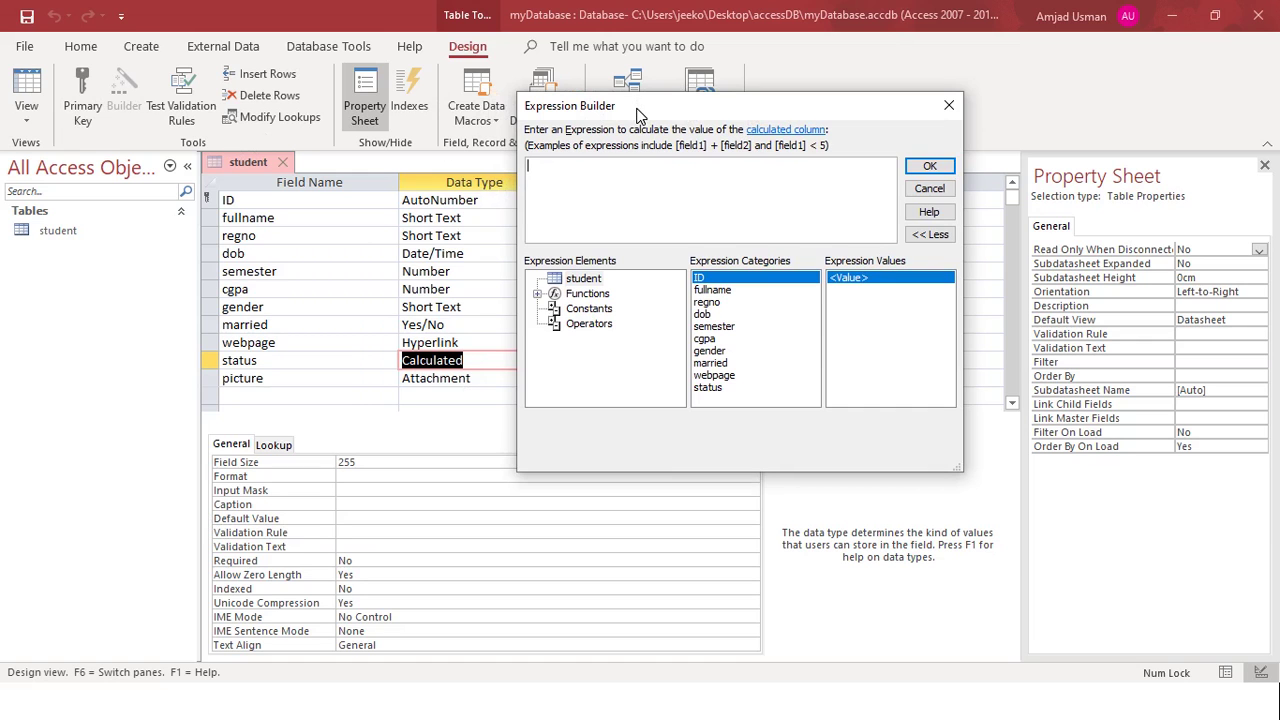
drag(640, 107, 628, 149)
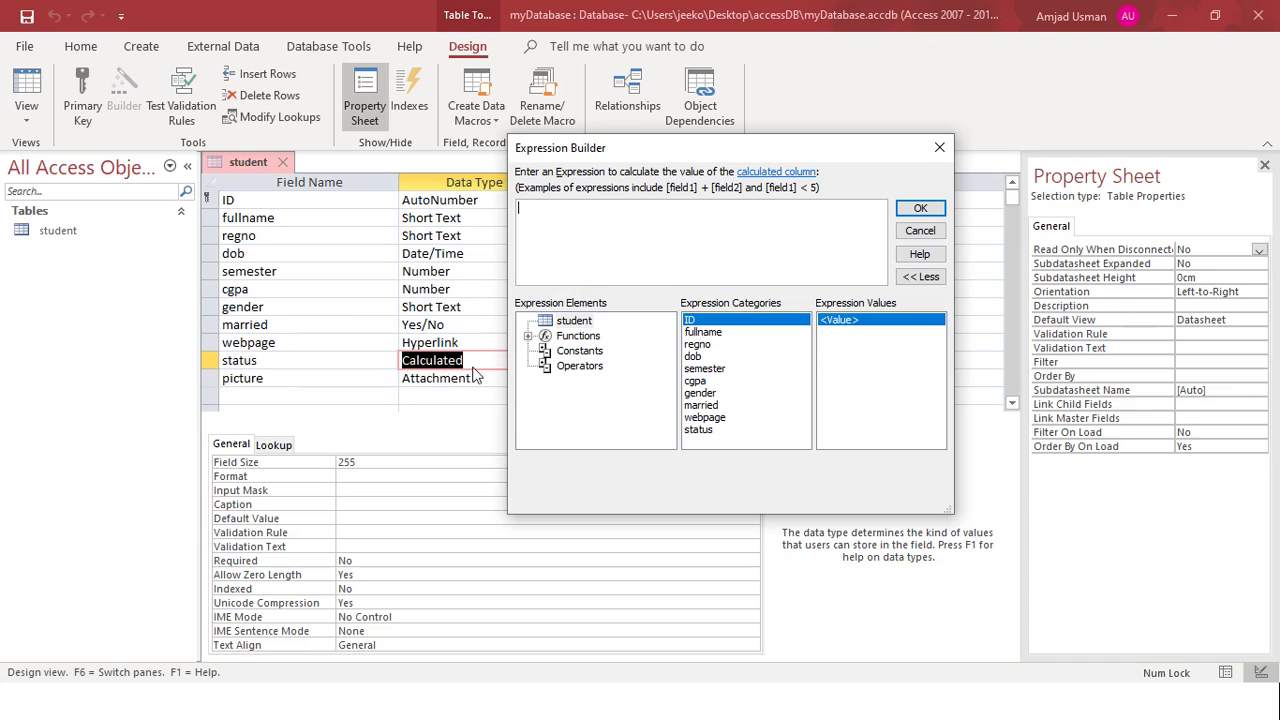
click(574, 337)
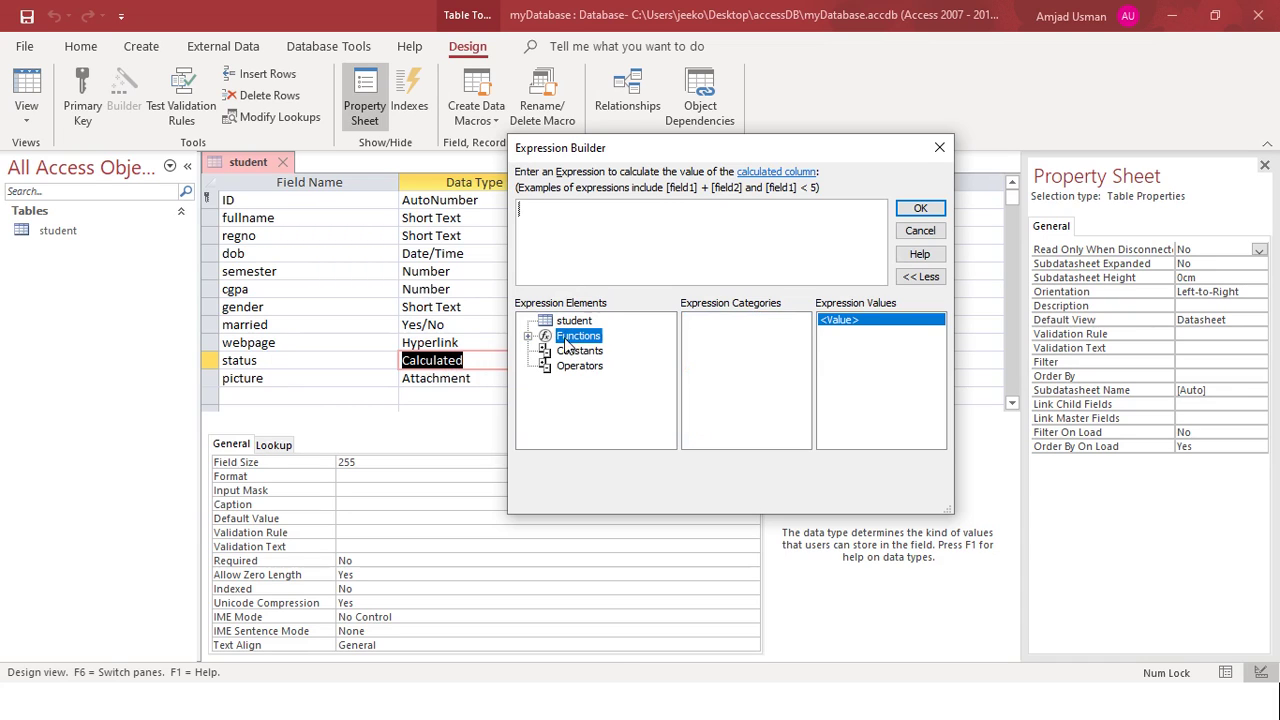
double_click(578, 337)
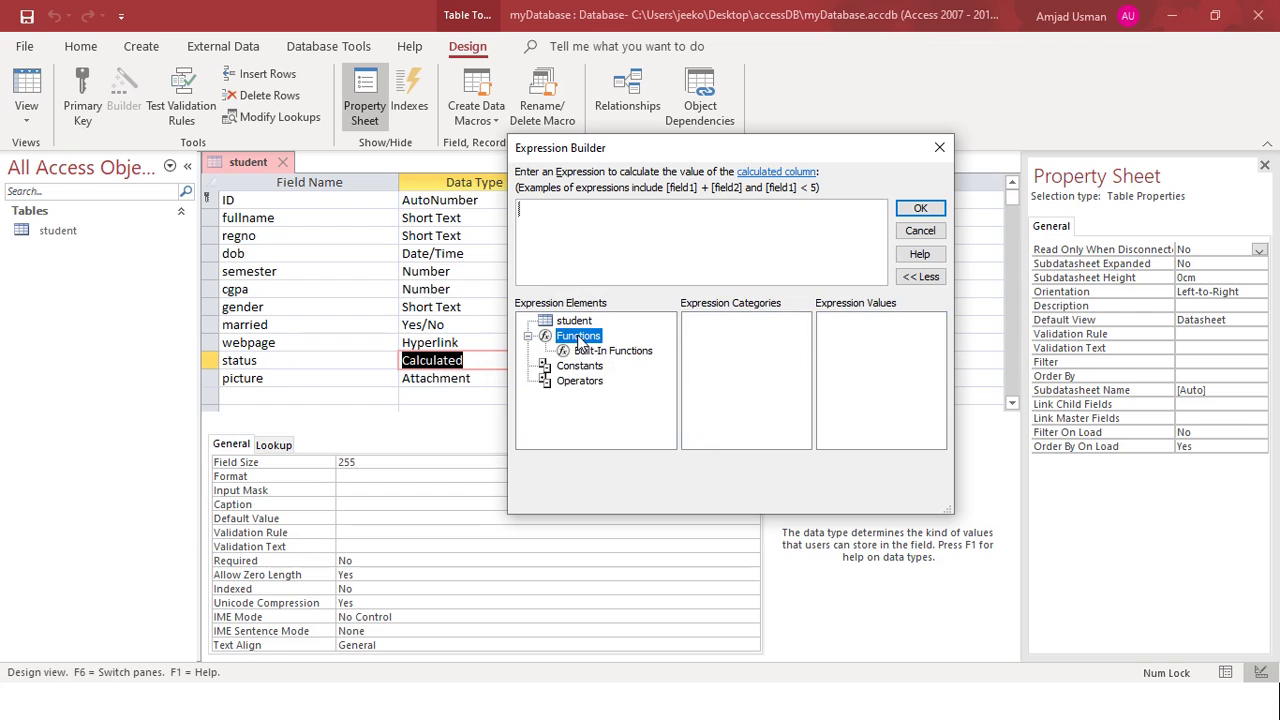
click(592, 353)
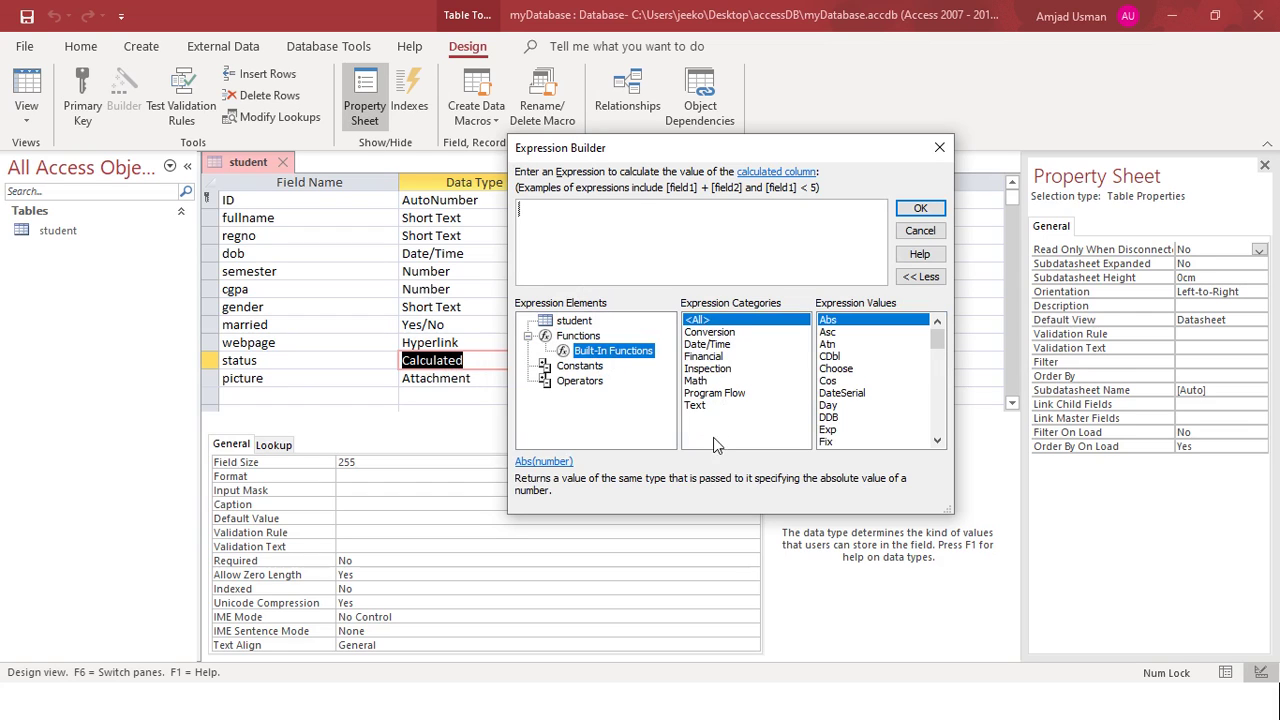
click(712, 393)
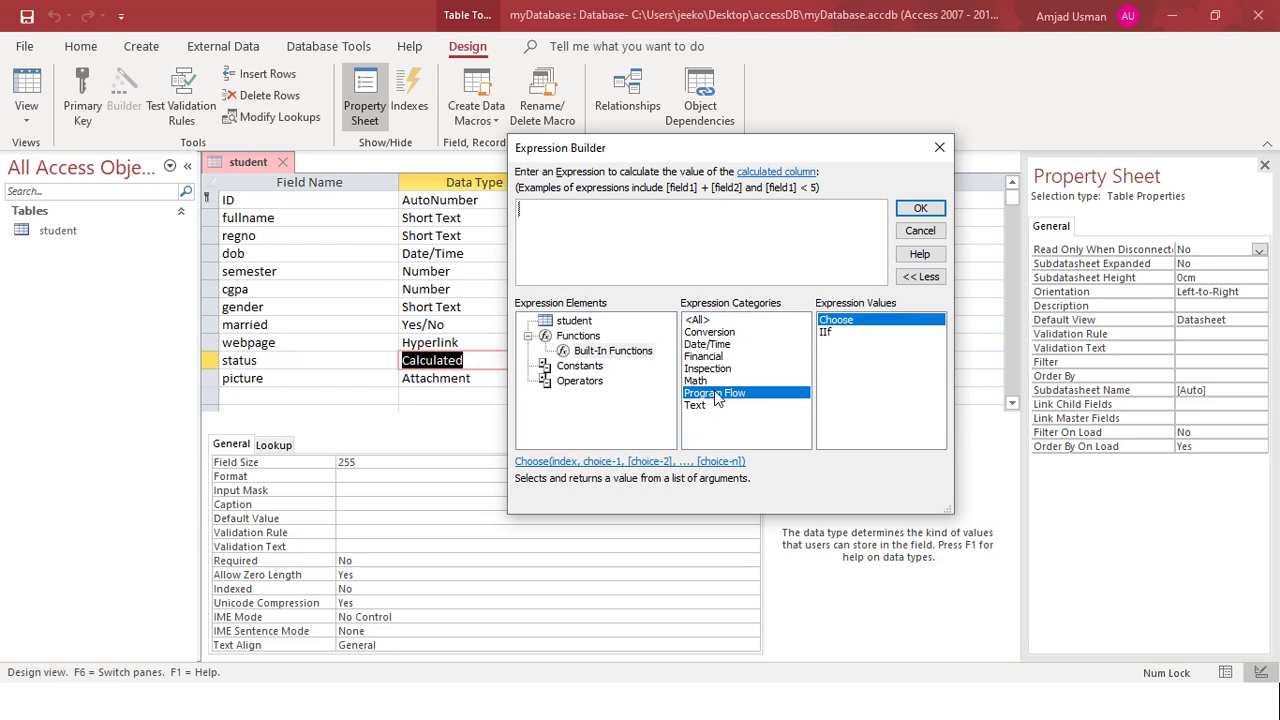
click(824, 333)
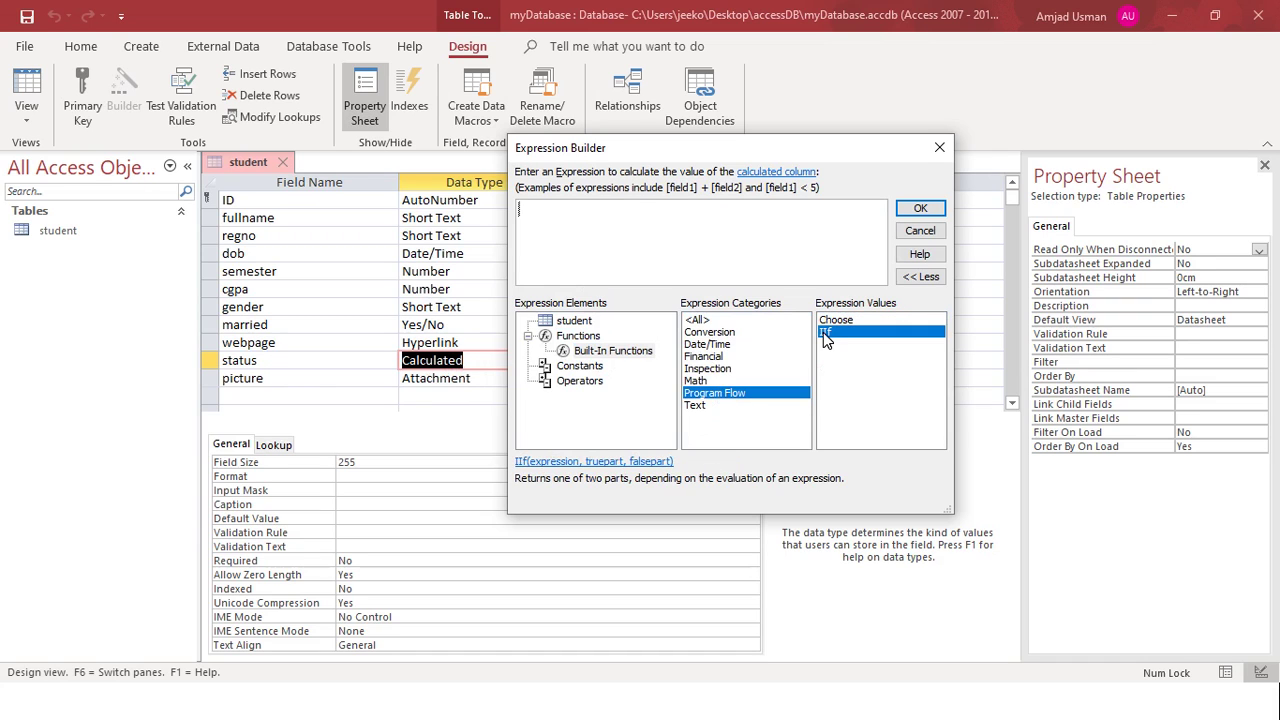
double_click(823, 332)
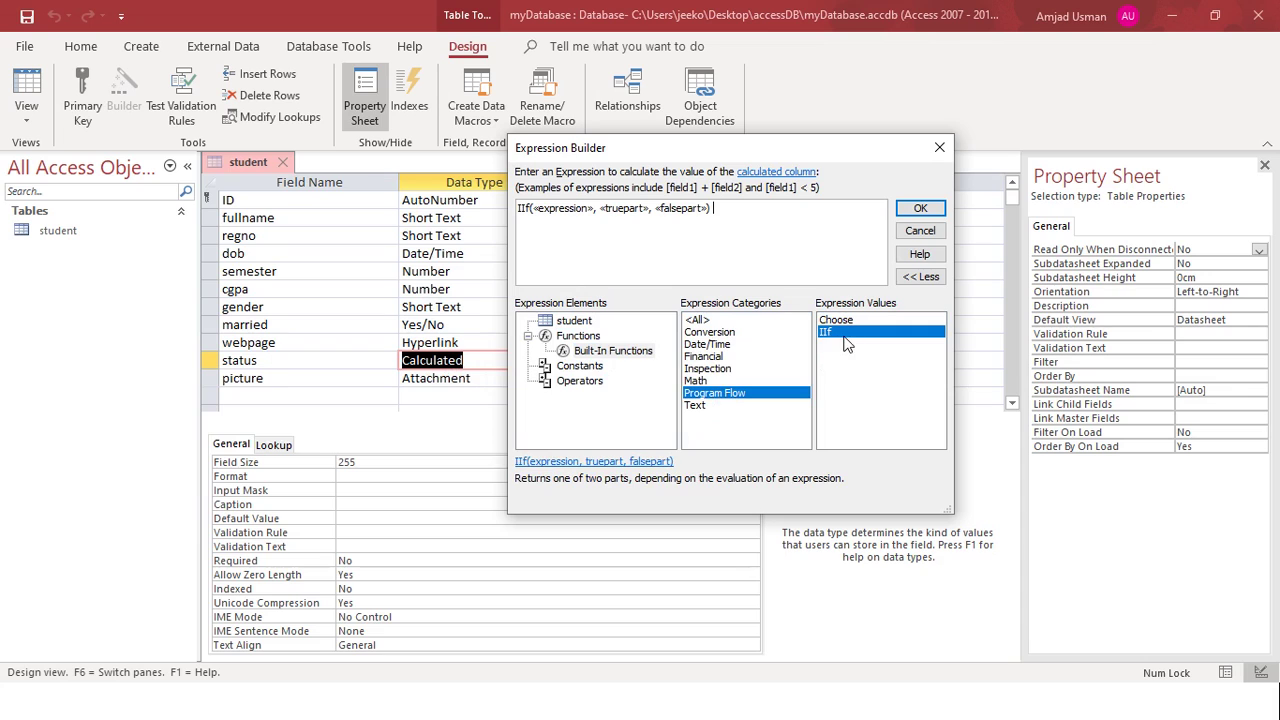
Try to apply the expression IIf(cgpa<2, "On Prob", "") to the existing status field.
click(575, 212)
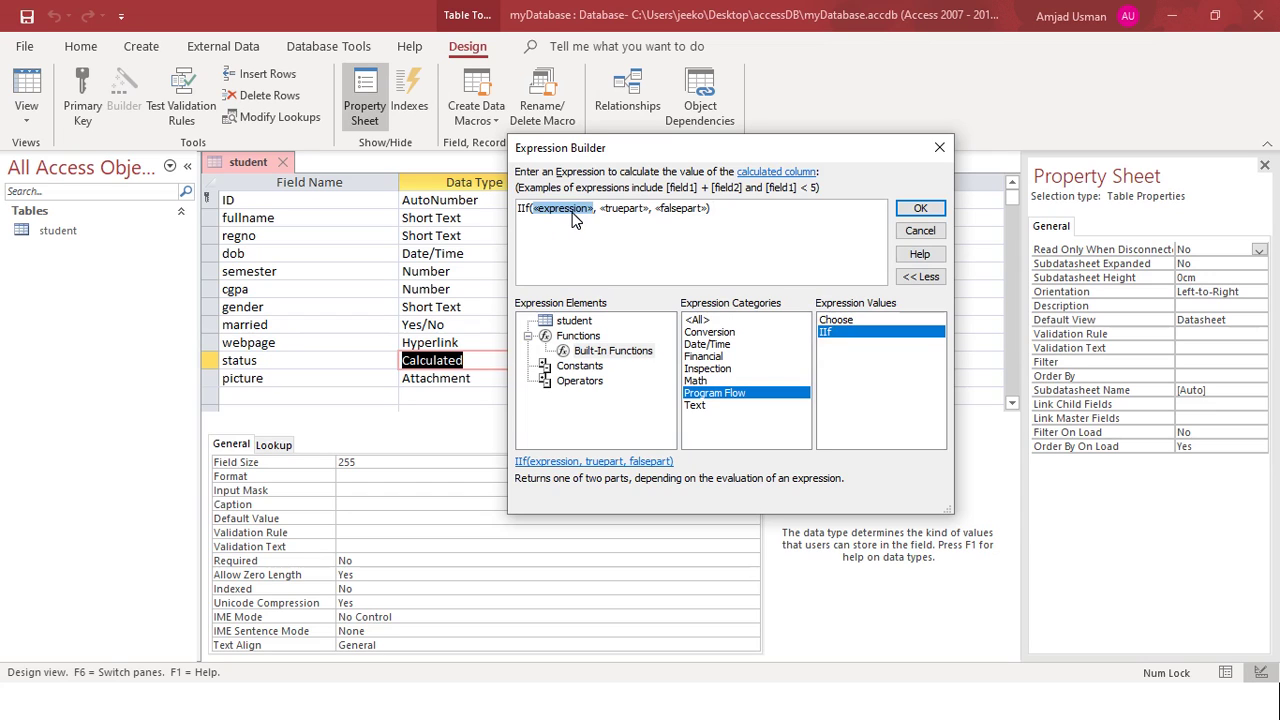
text(cgpa)
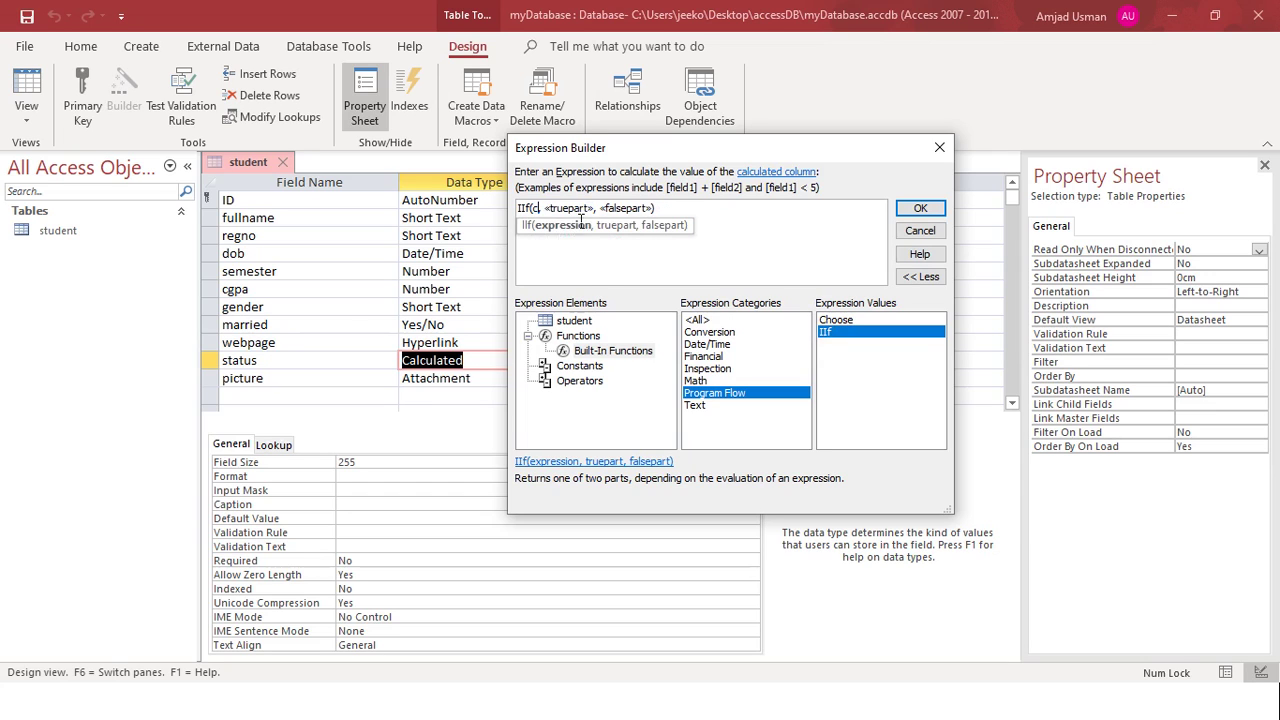
text(<)
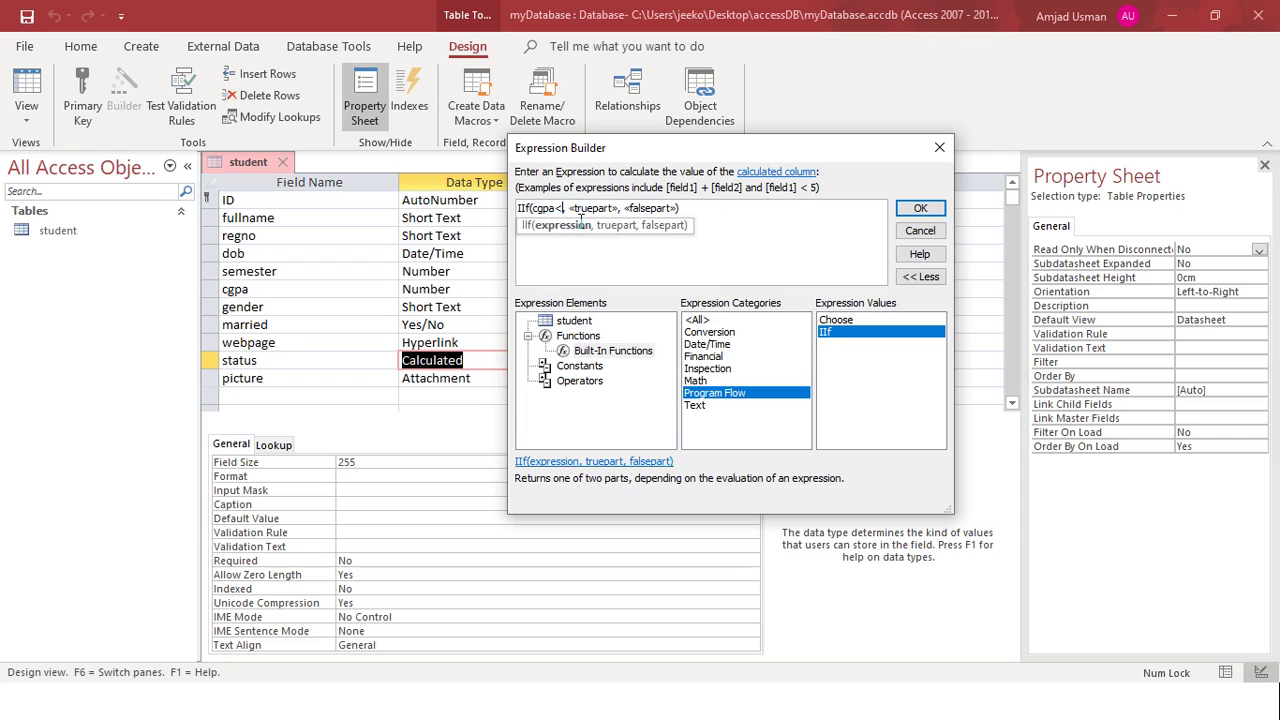
text(2)
click(598, 209)
click(618, 209)
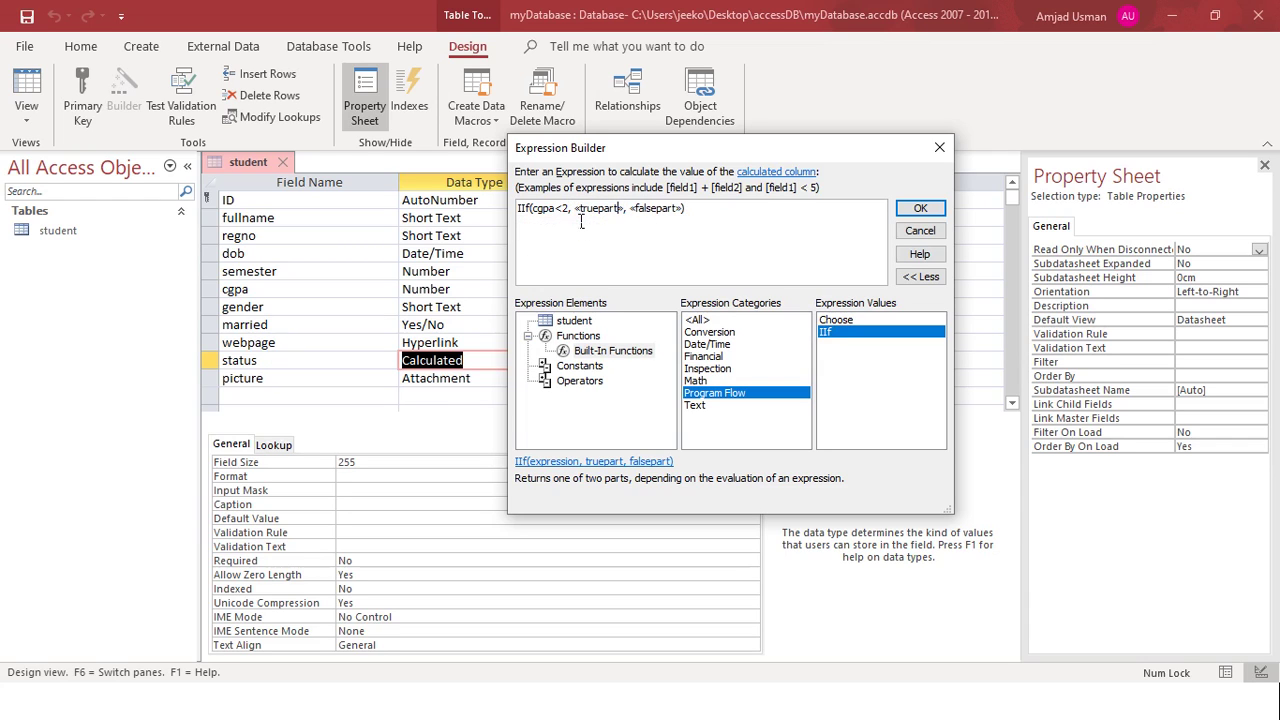
click(580, 222)
text(")
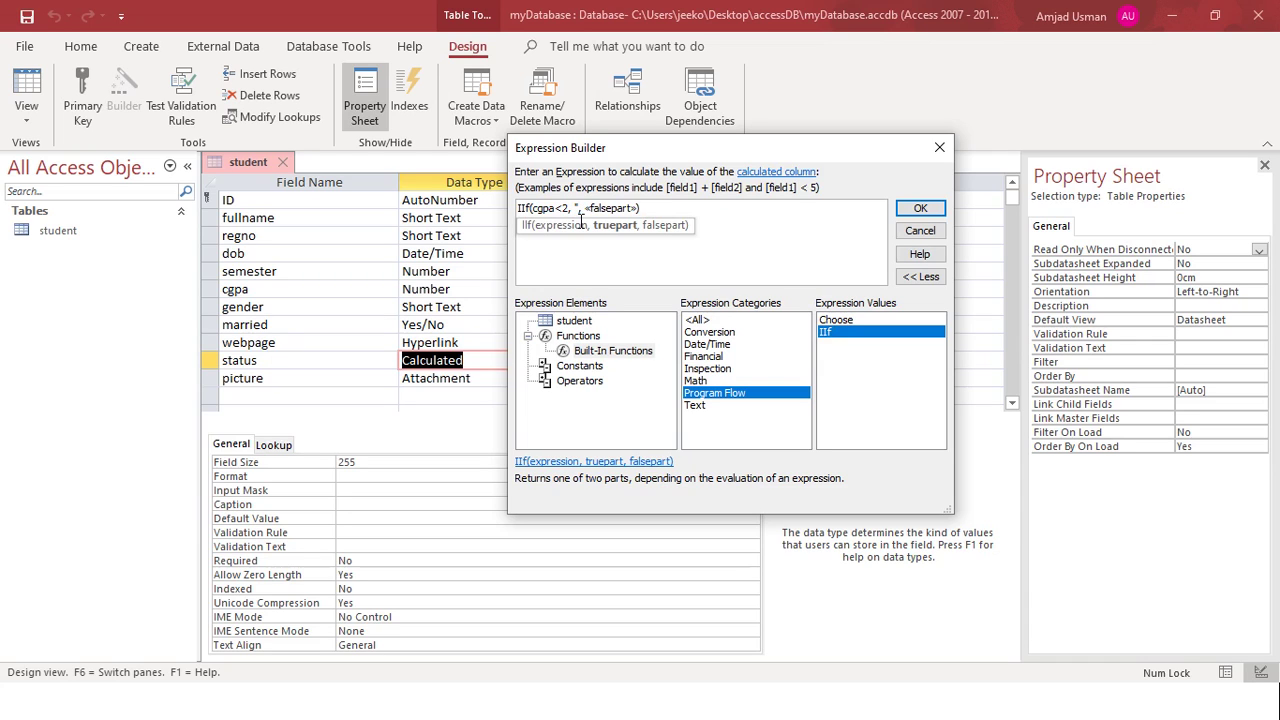
text(On Prob")
key(Right)
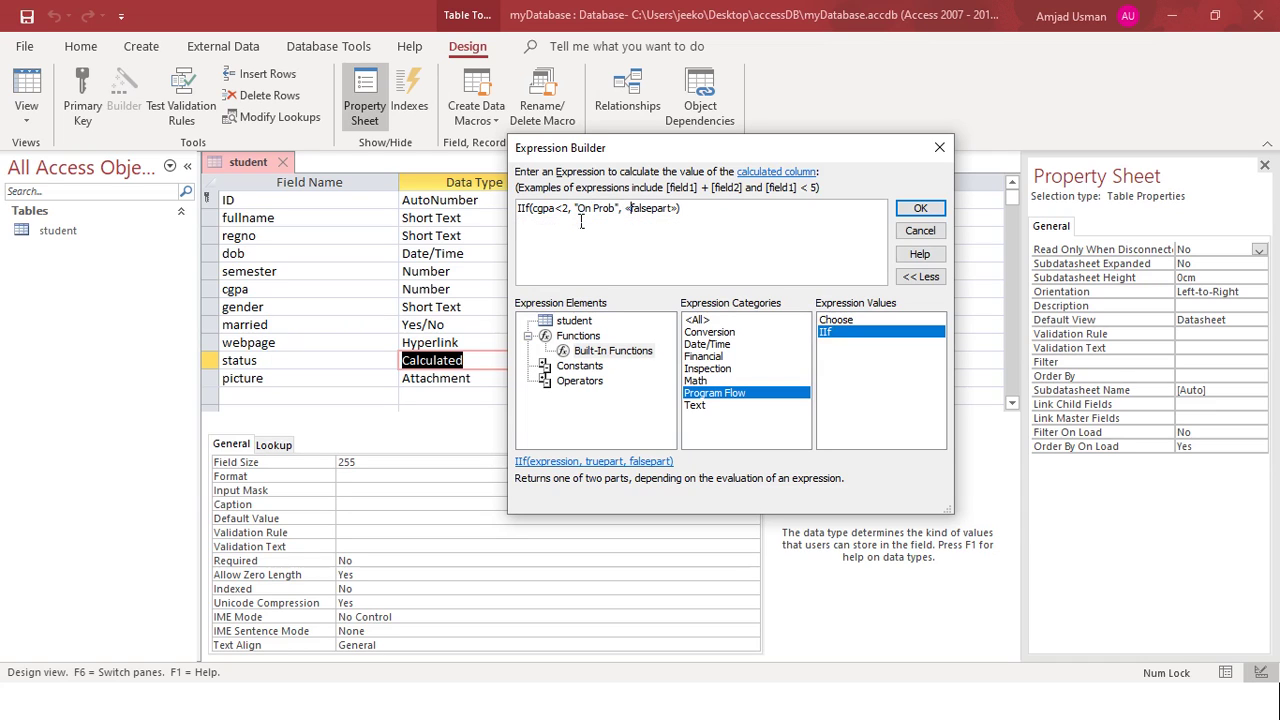
key(Right)
text("")
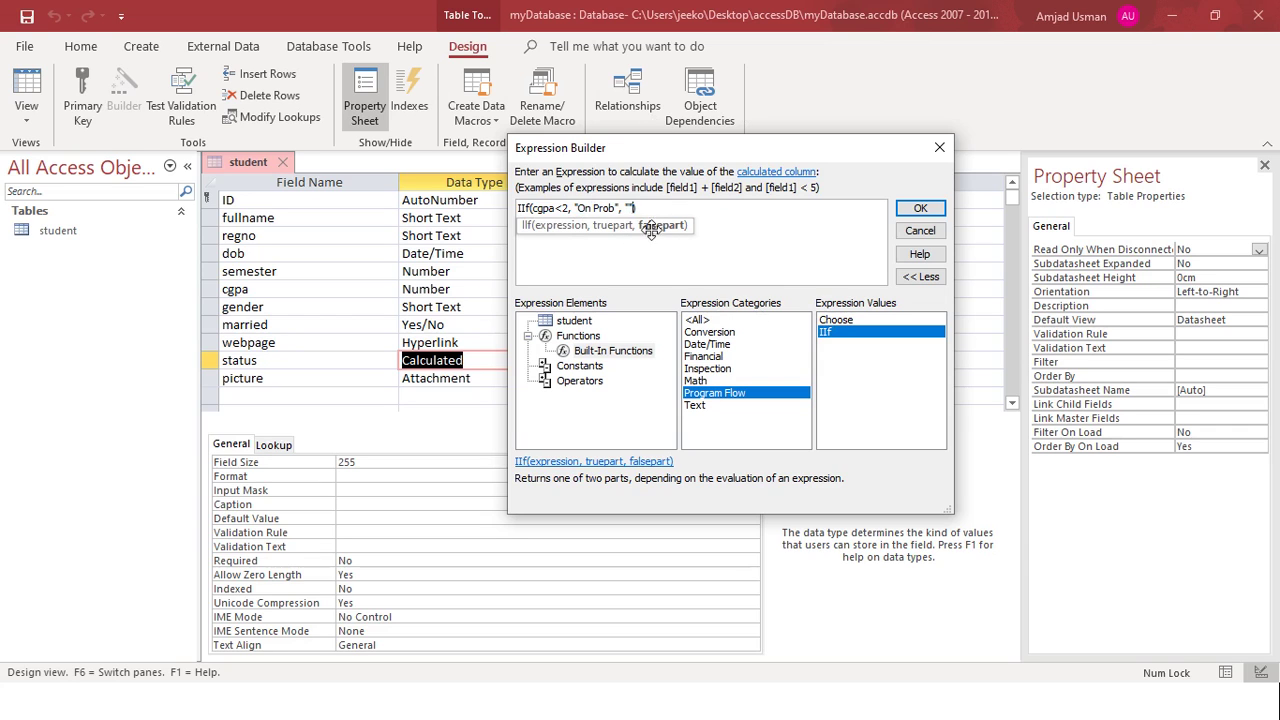
click(934, 209)
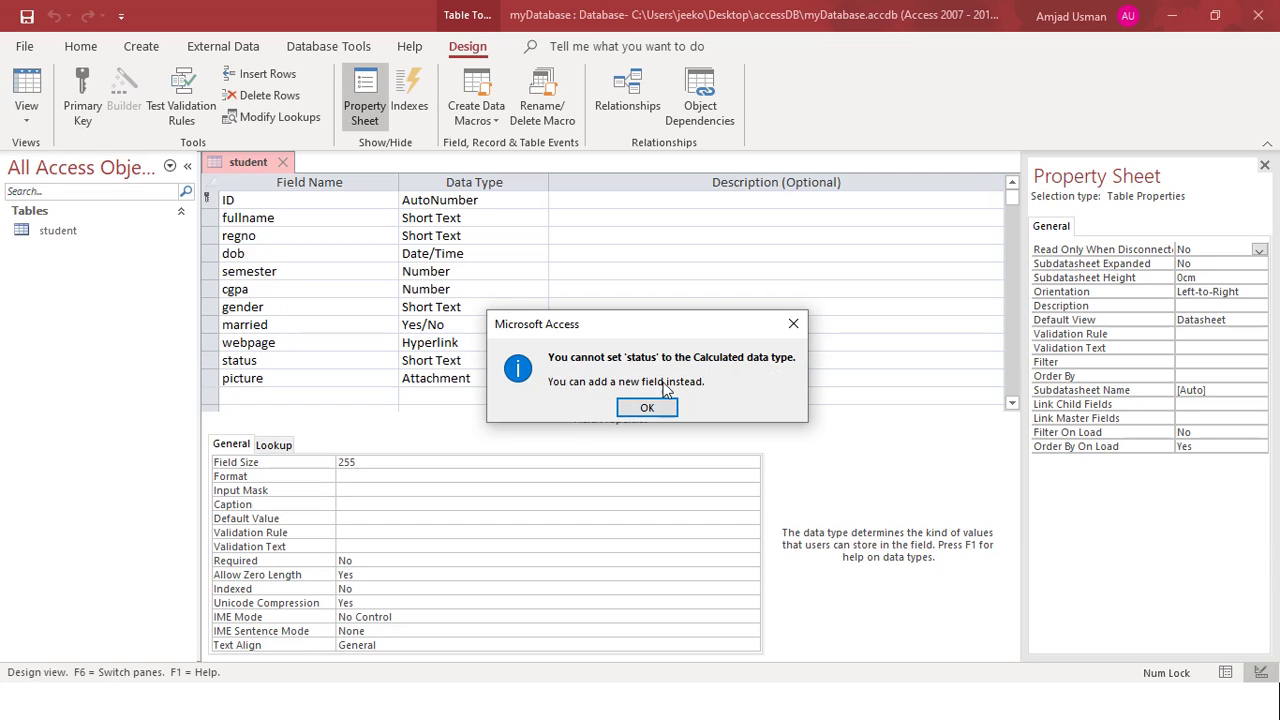
click(648, 408)
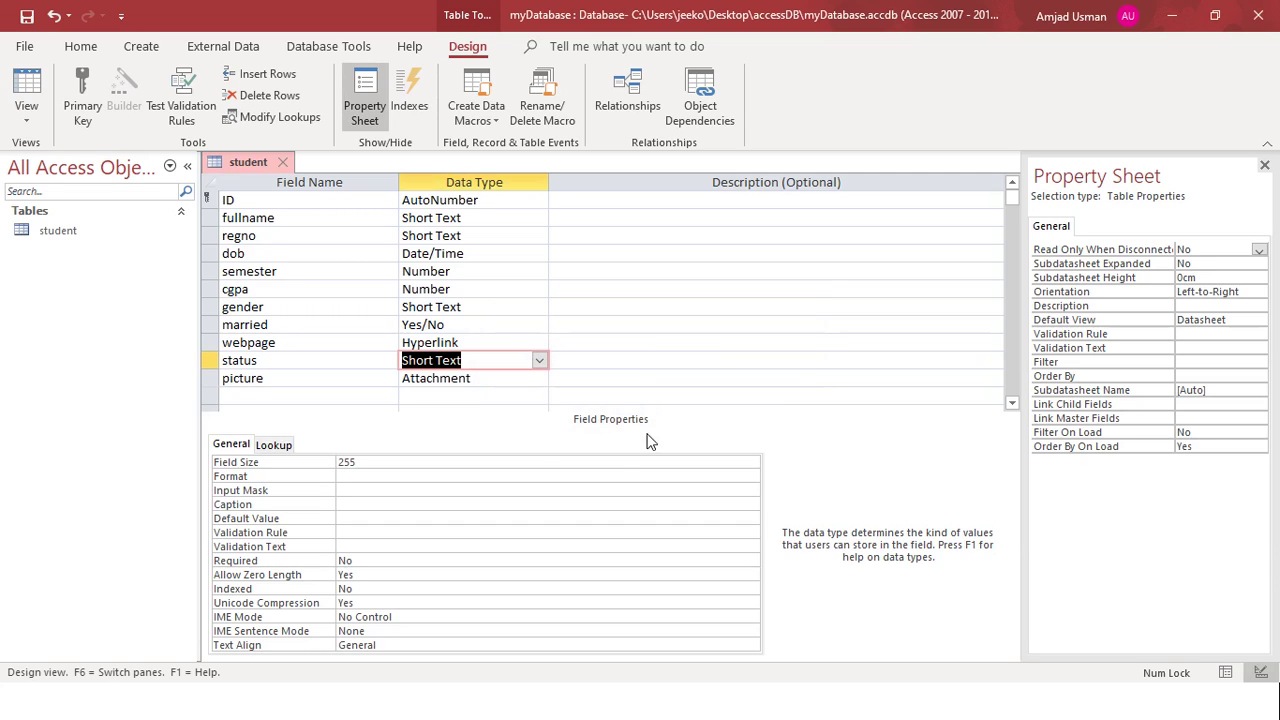
Permanently delete the status field from the student table.
click(210, 364)
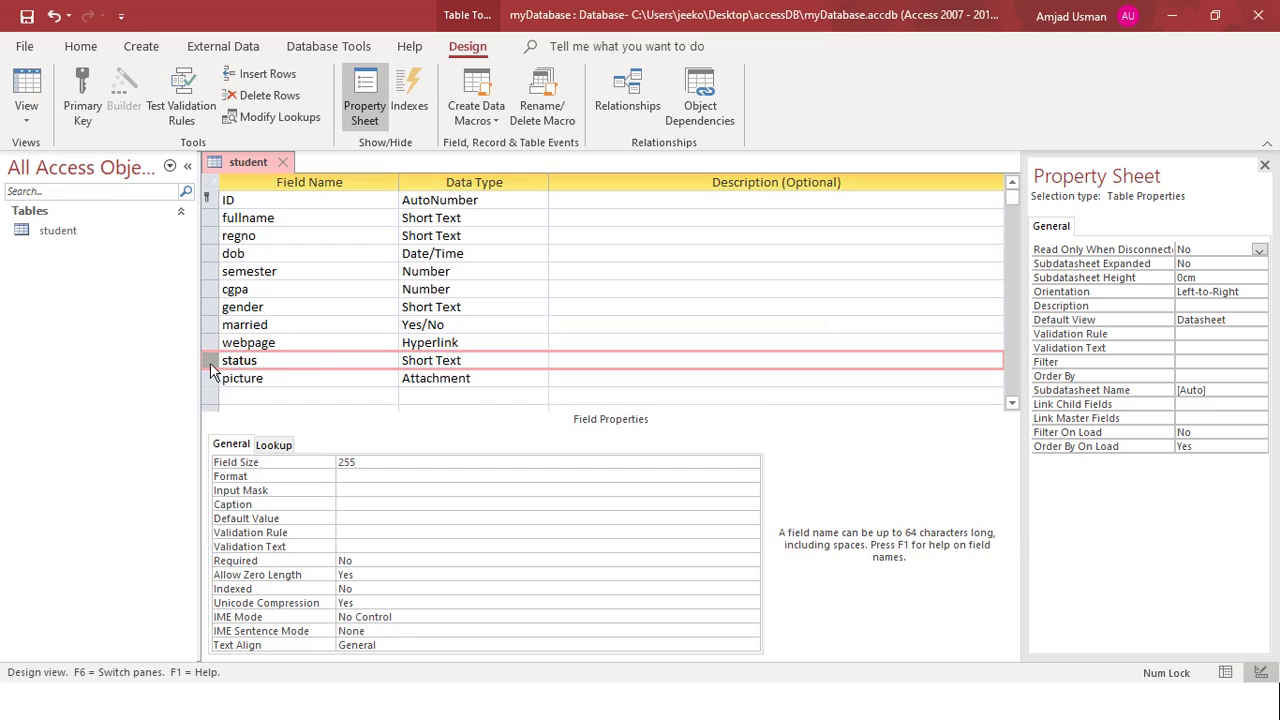
right_click(211, 364)
click(278, 488)
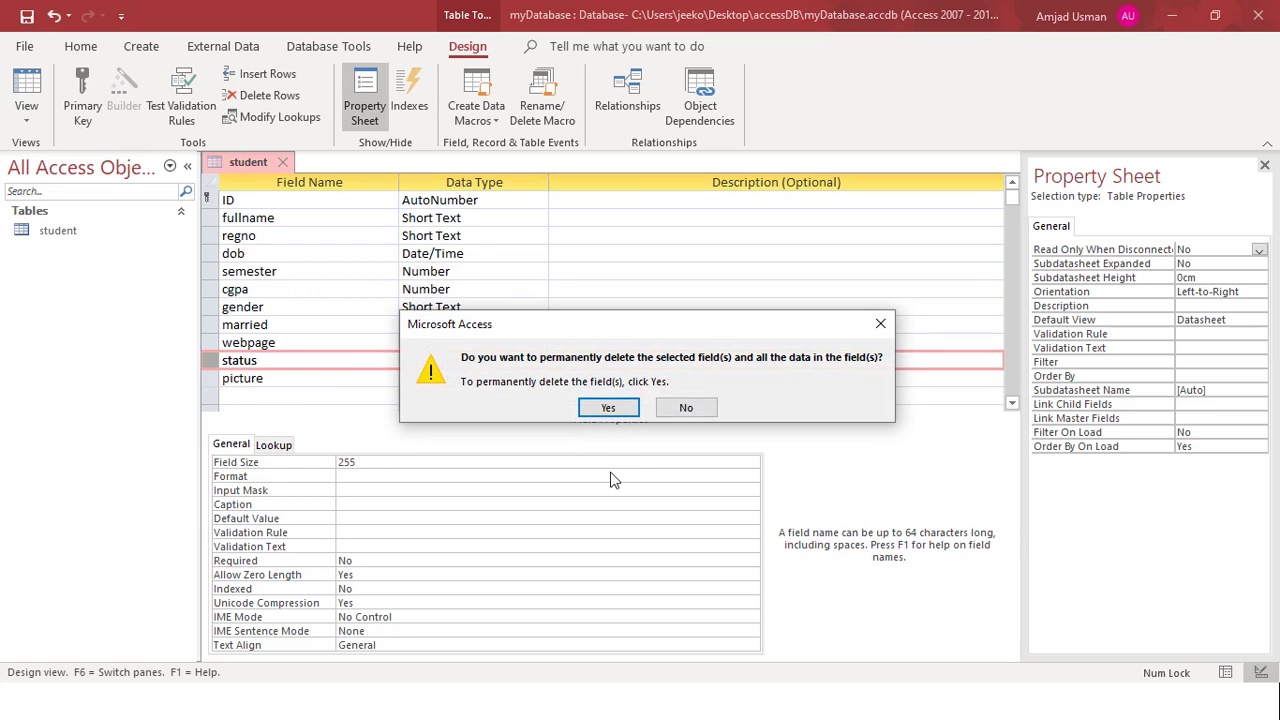
click(612, 407)
Add a new status field below picture with the Calculated data type.
click(267, 388)
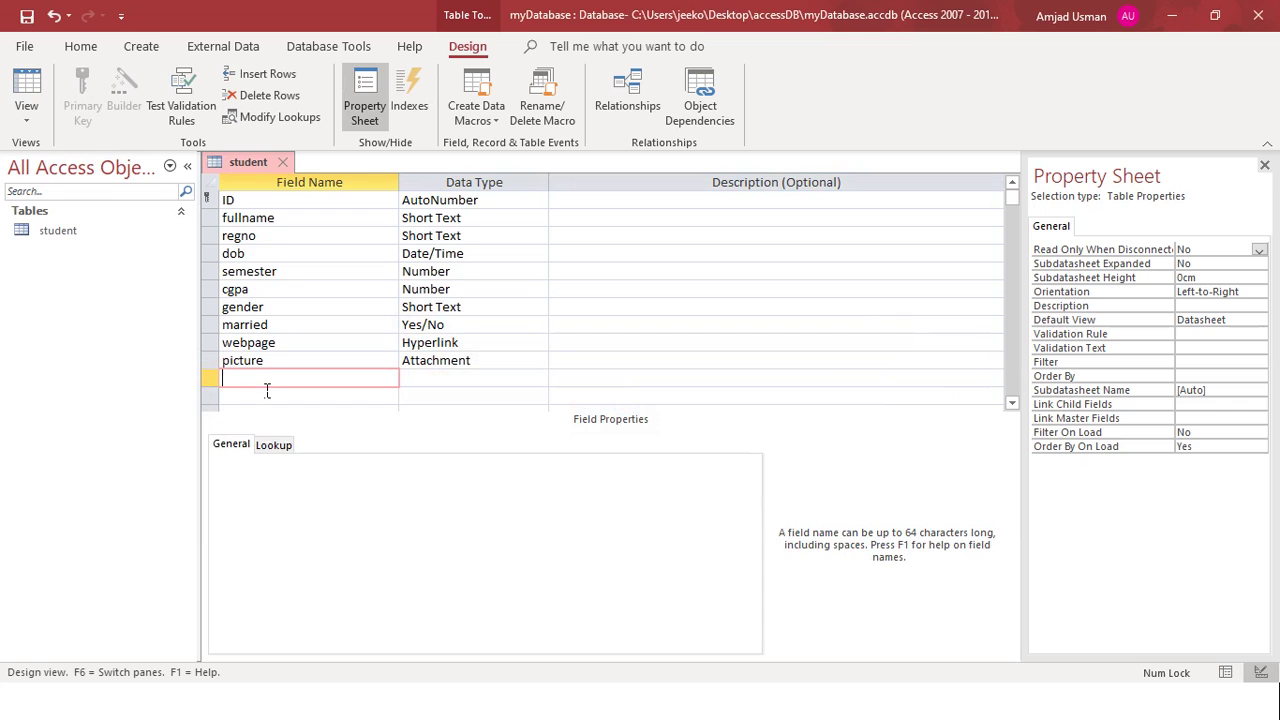
text(status)
key(Tab)
text(calculated)
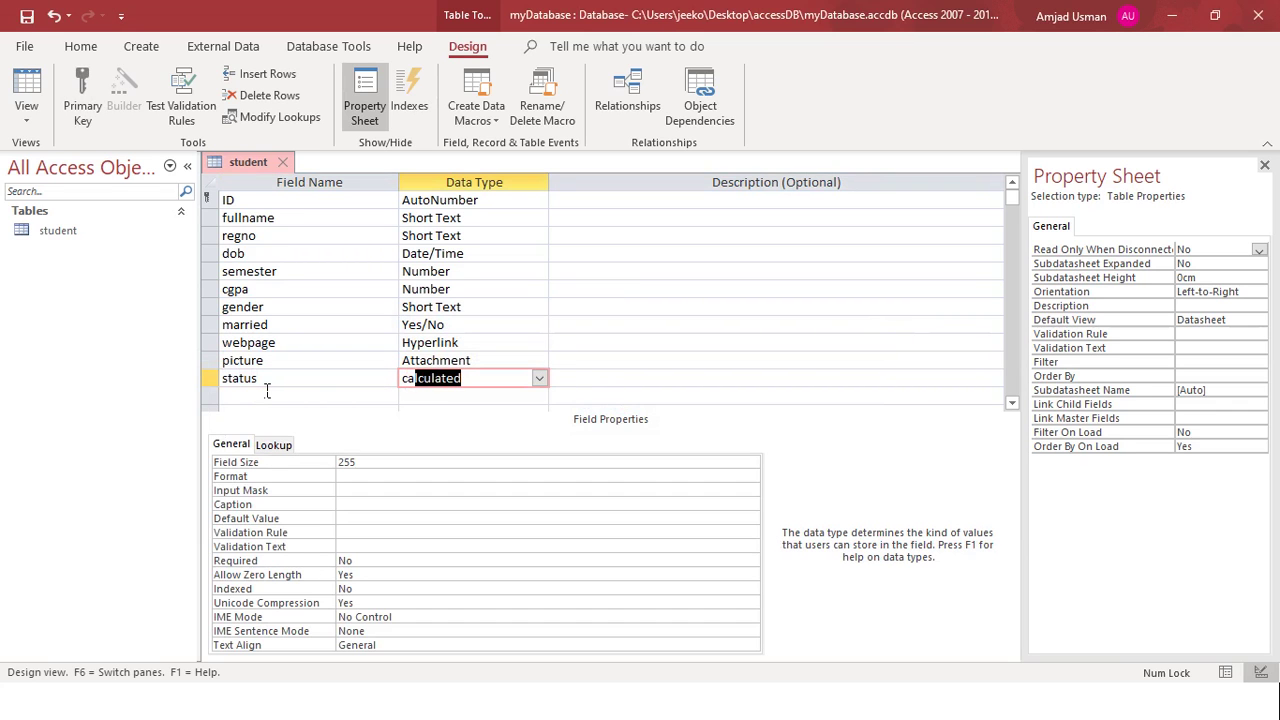
key(Return)
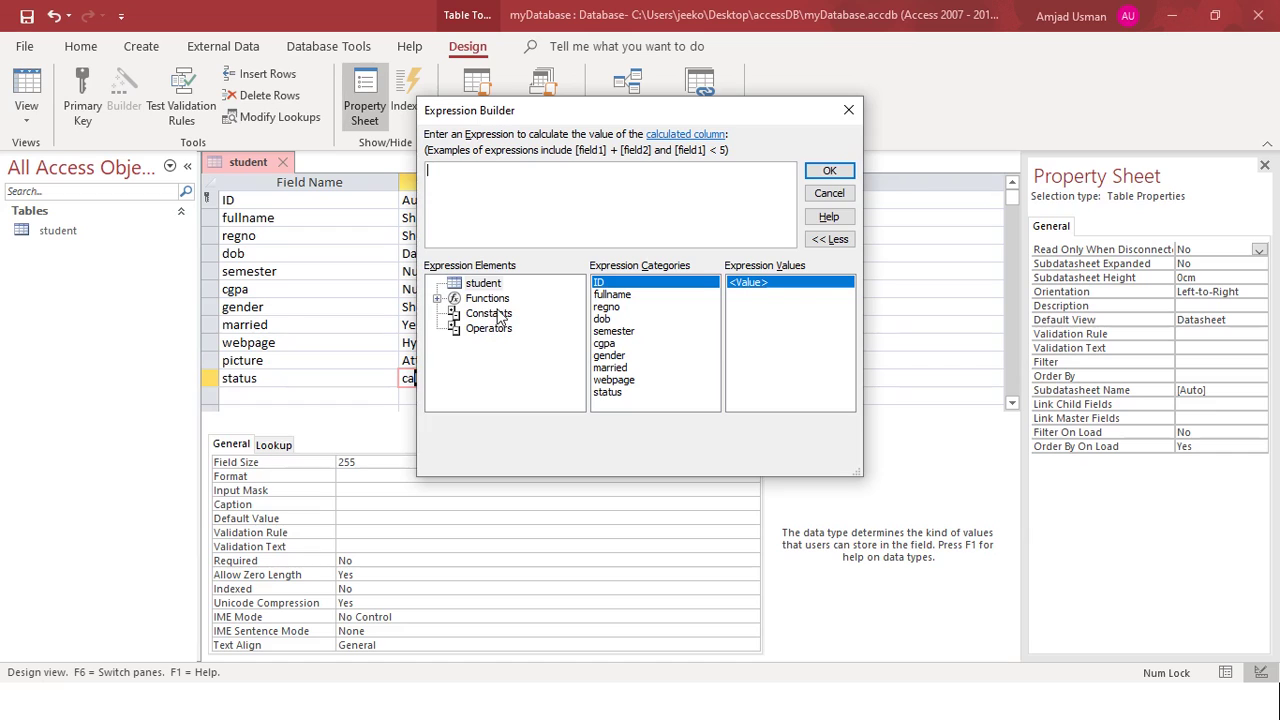
Set the new status field's expression to iif(cgpa<2,"on prob","") and confirm it.
click(476, 209)
text(iif)
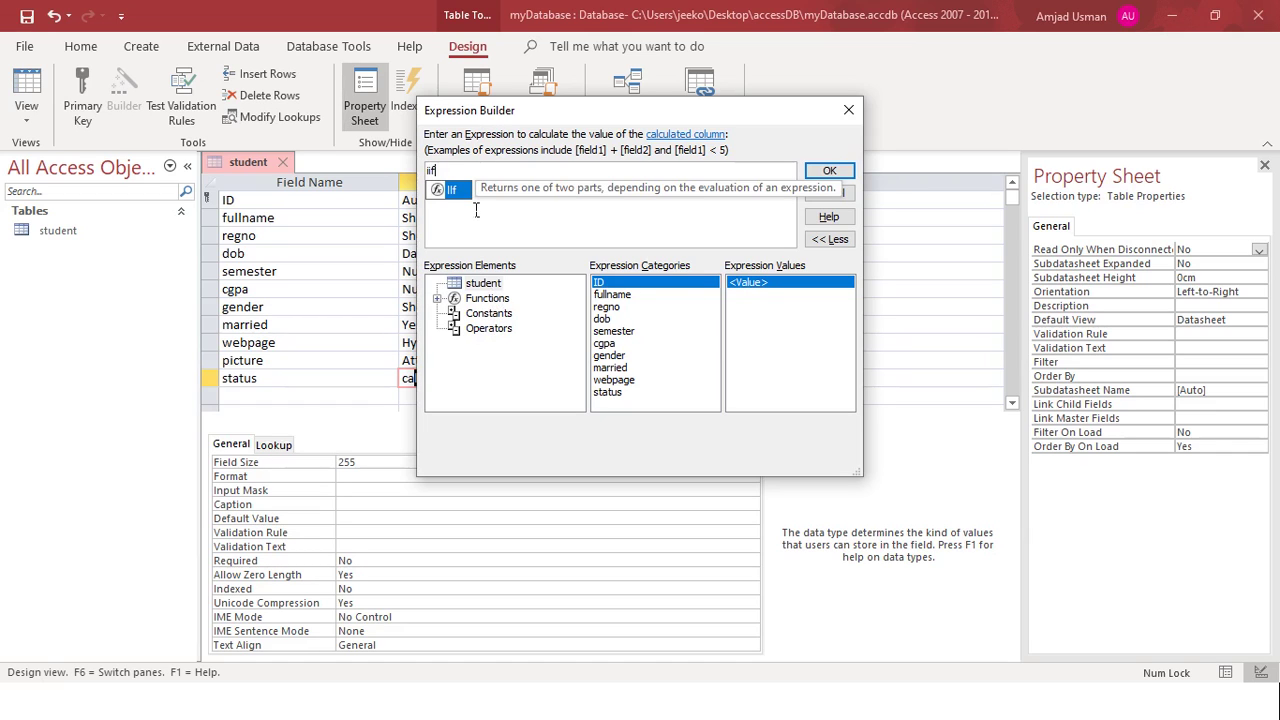
text(()
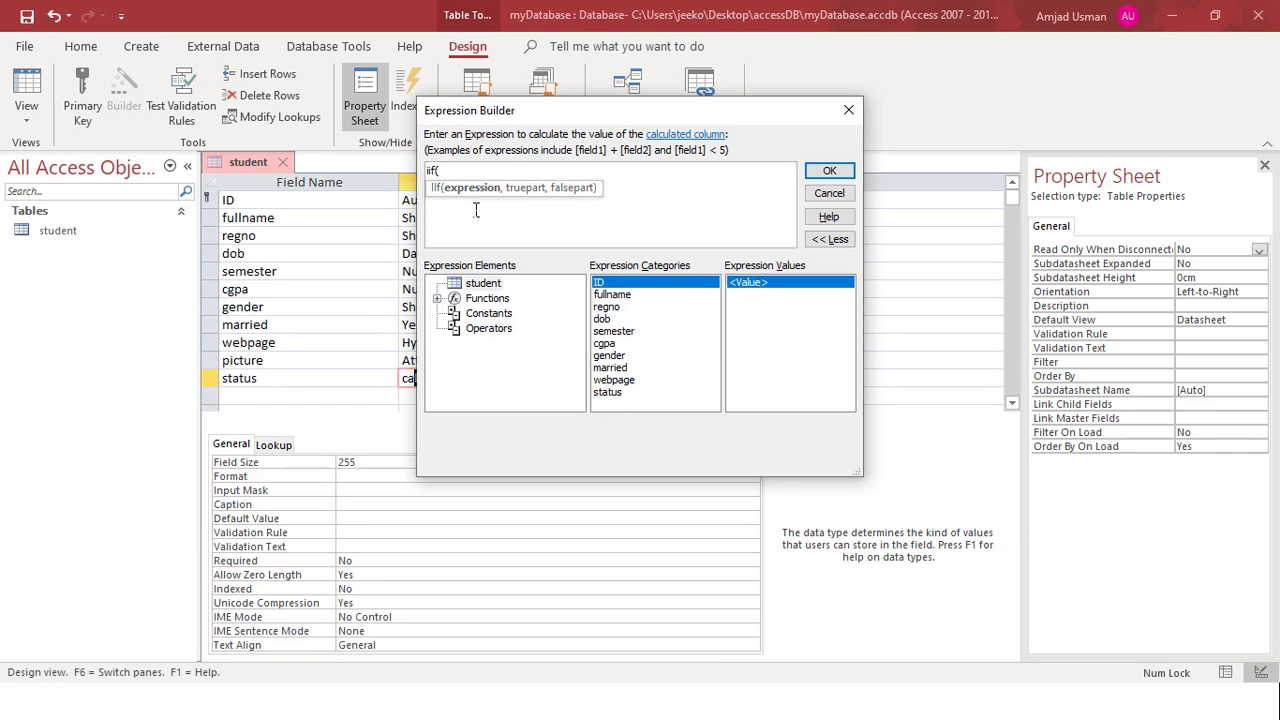
text(cgp)
text(a<2,"on pro)
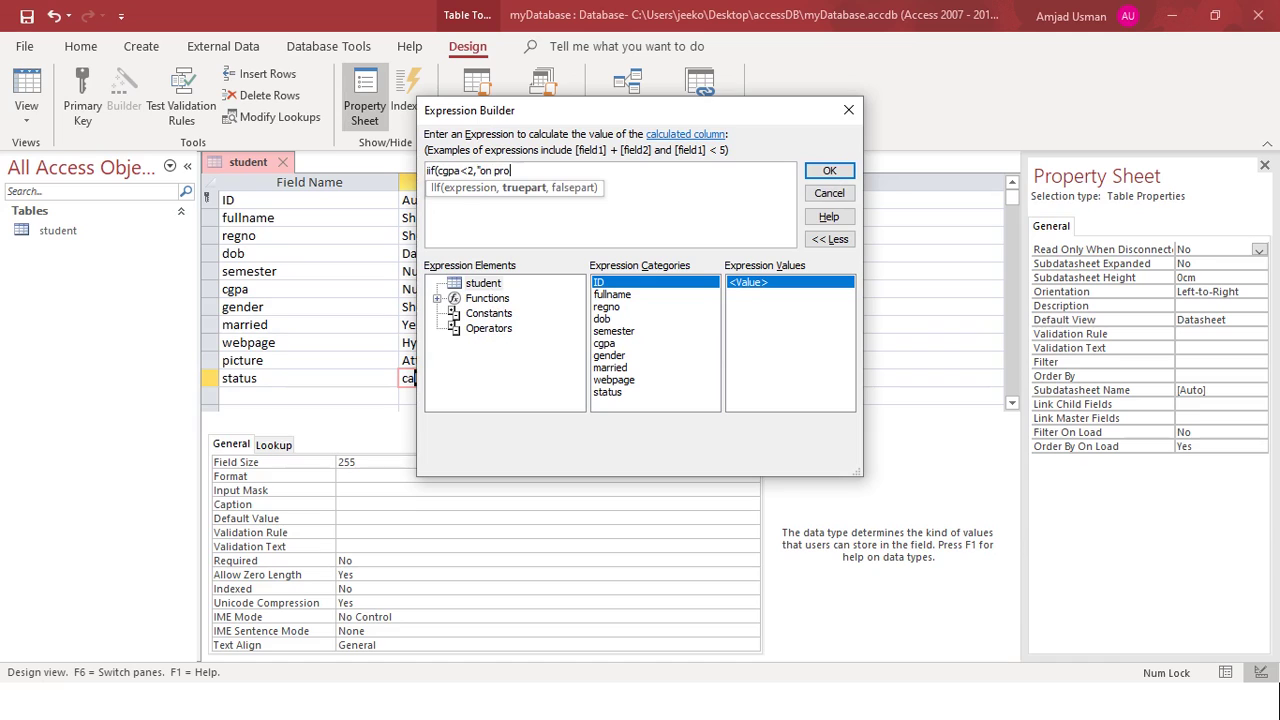
text(b",""))
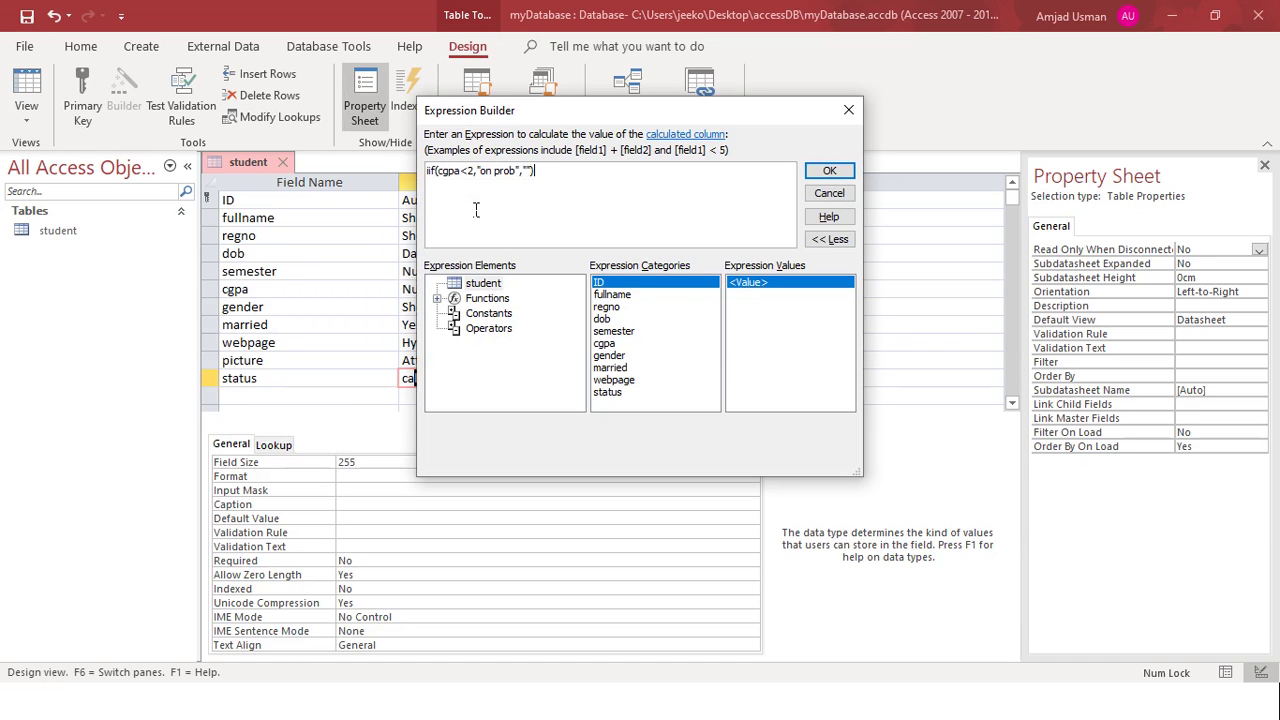
click(829, 171)
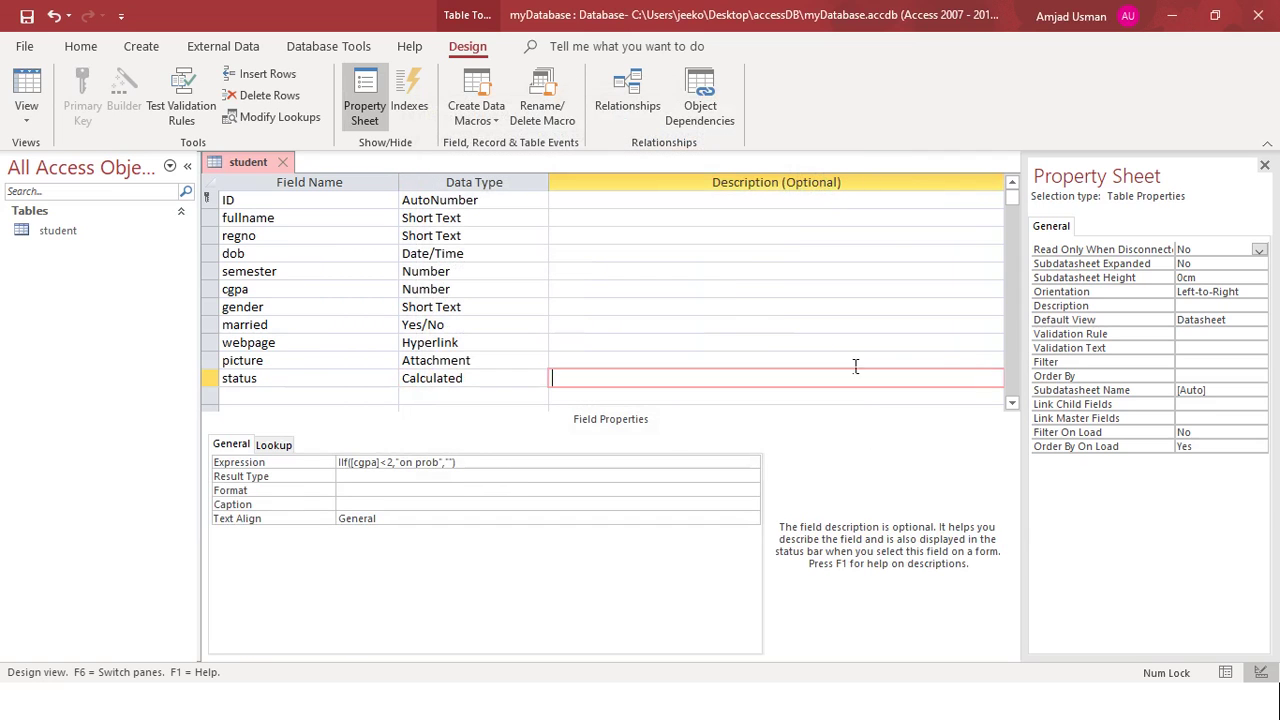
Save the student table, show it in Datasheet View and check the first record's status value.
right_click(248, 165)
right_click(248, 165)
right_click(248, 165)
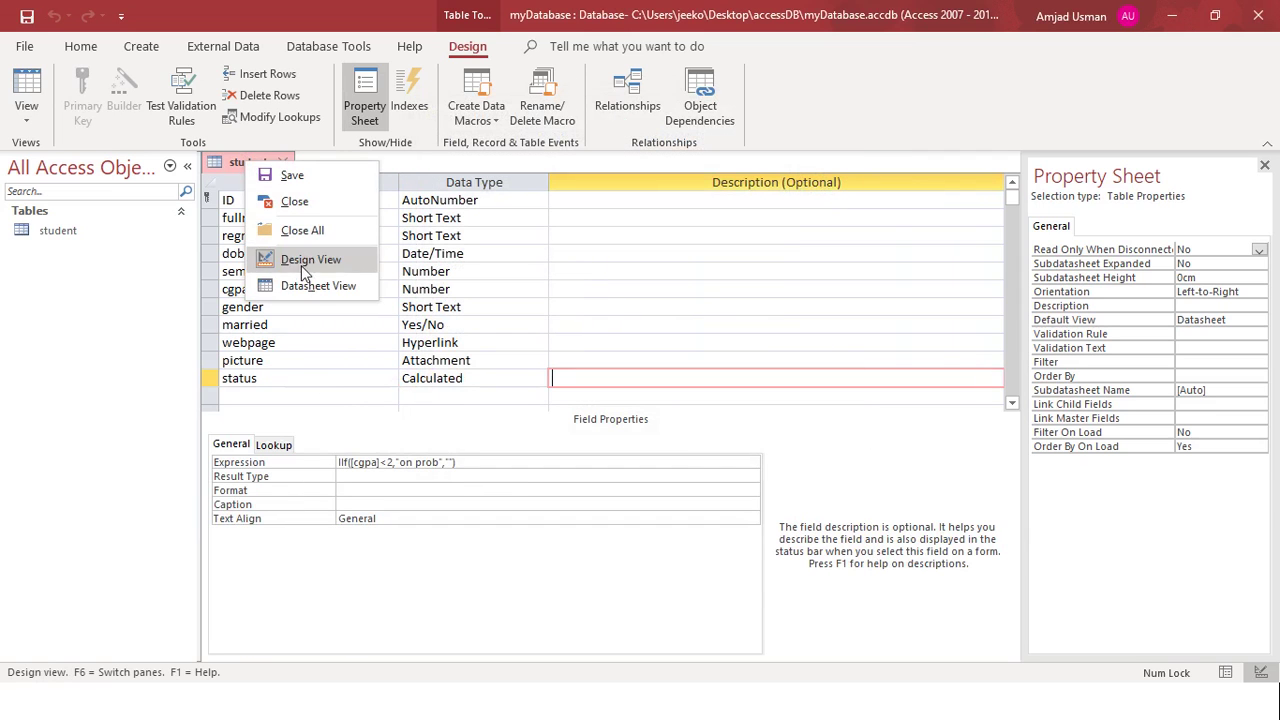
click(300, 283)
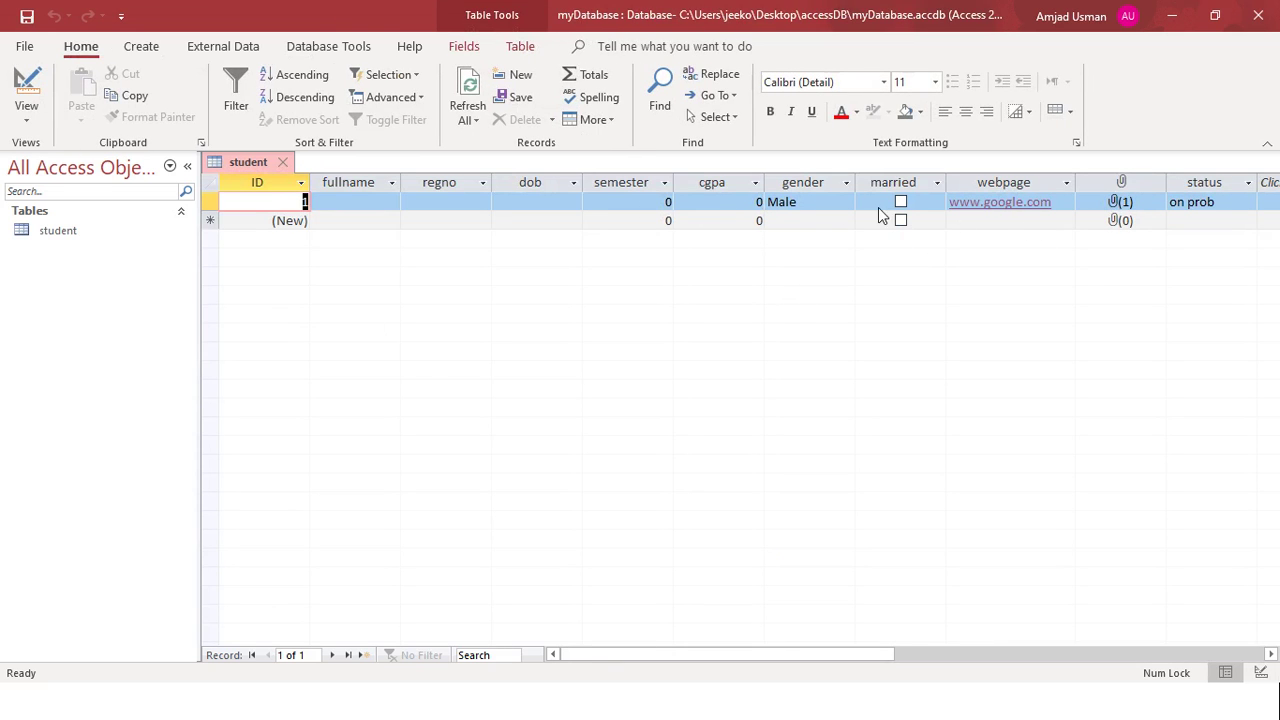
click(1230, 205)
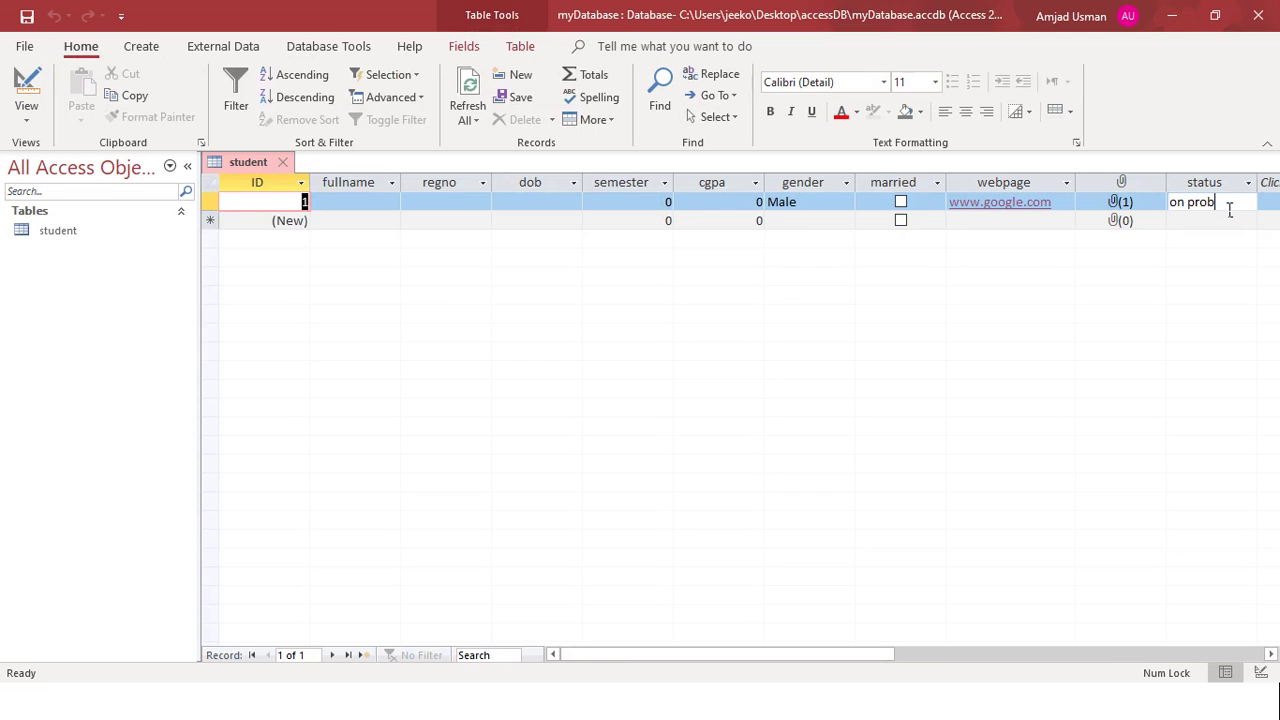
drag(846, 657, 900, 657)
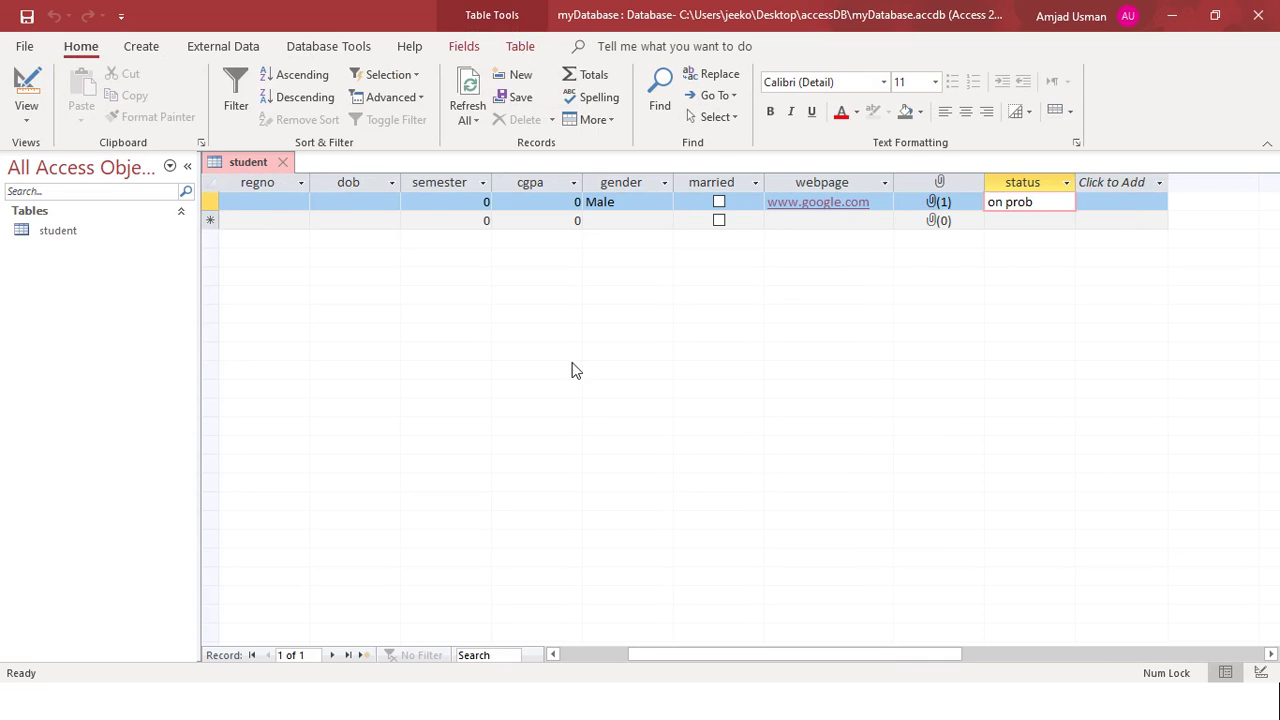
Set the first record's cgpa to 3 and check its calculated status.
click(578, 208)
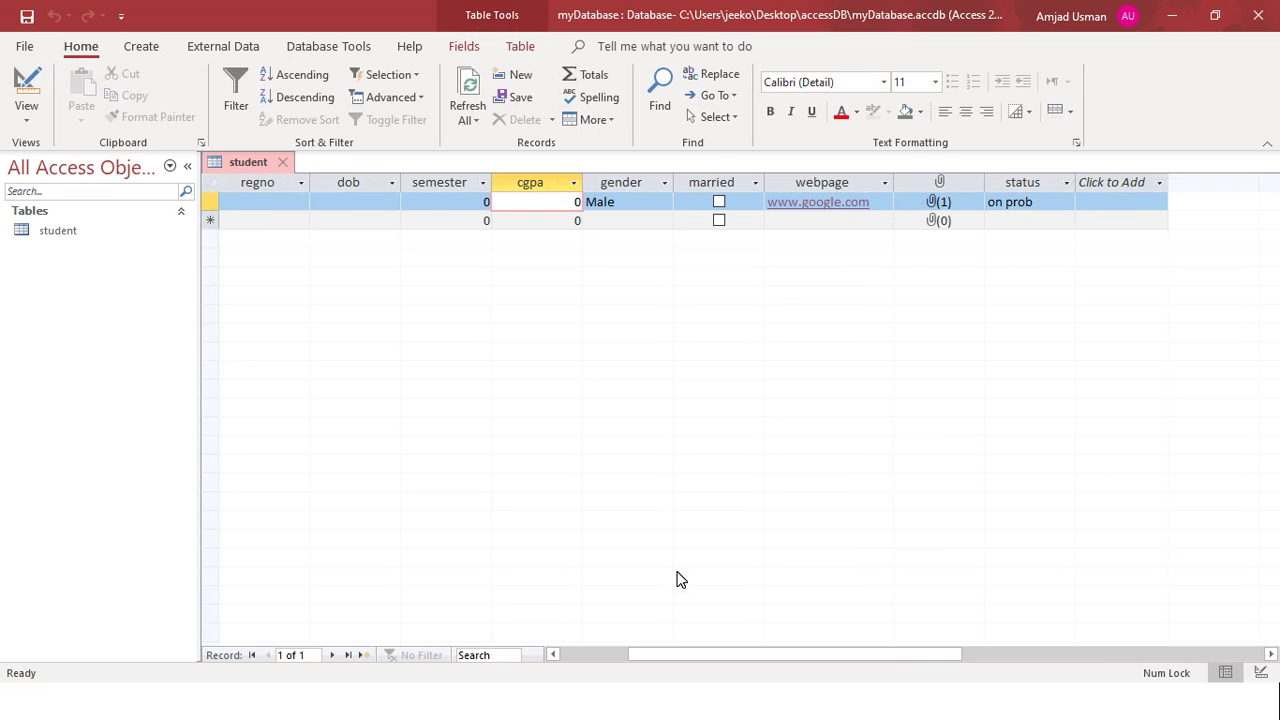
key(Delete)
key(shift+Tab)
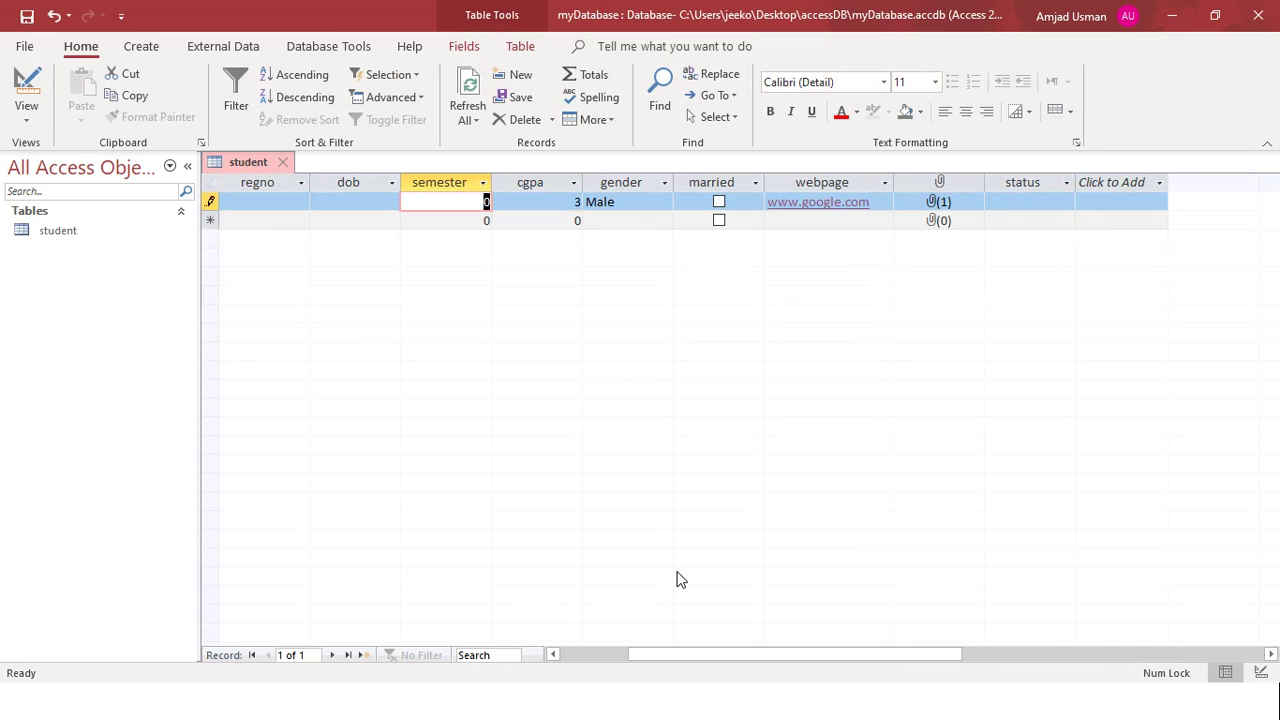
click(1036, 210)
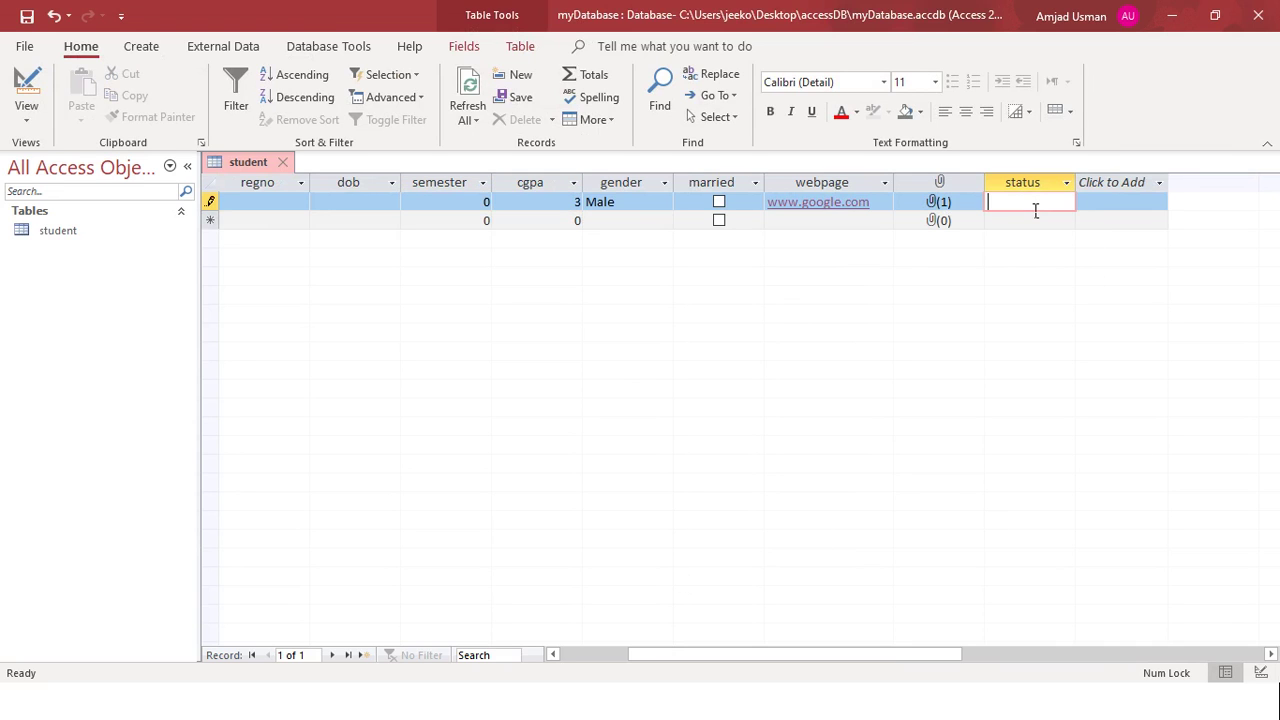
Try to set the first record's cgpa to 1.7.
click(586, 205)
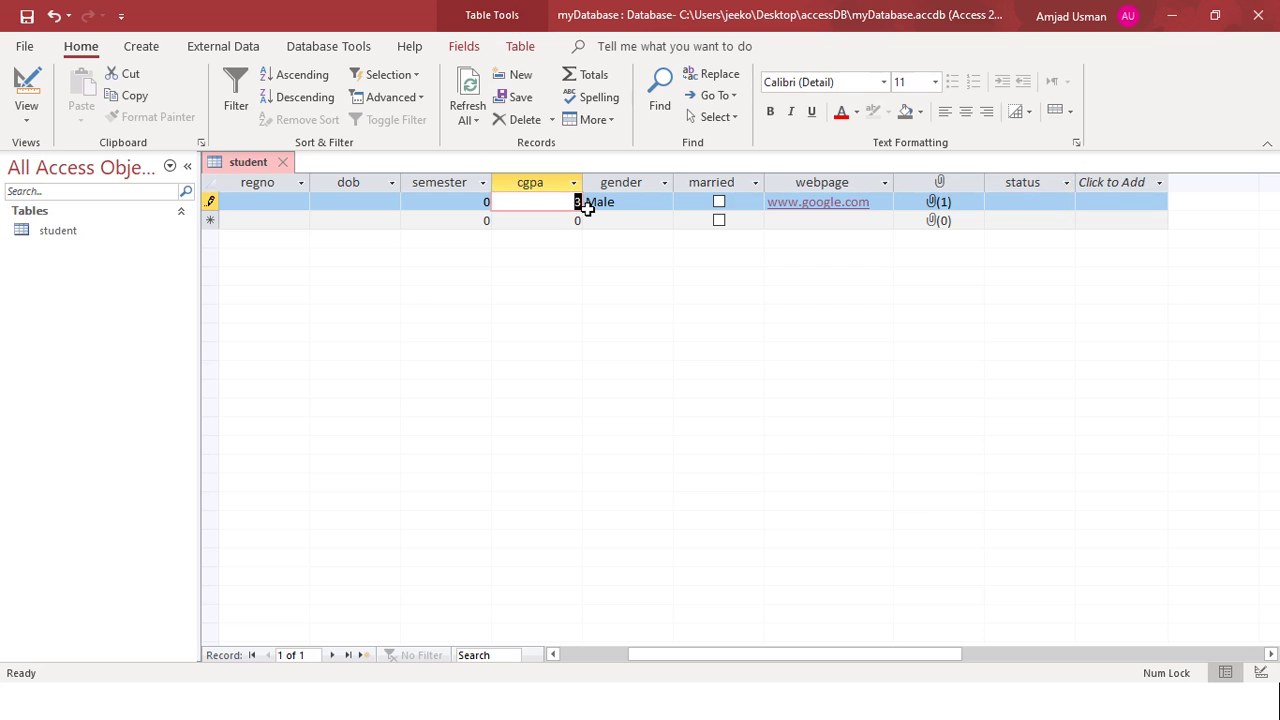
text(1.)
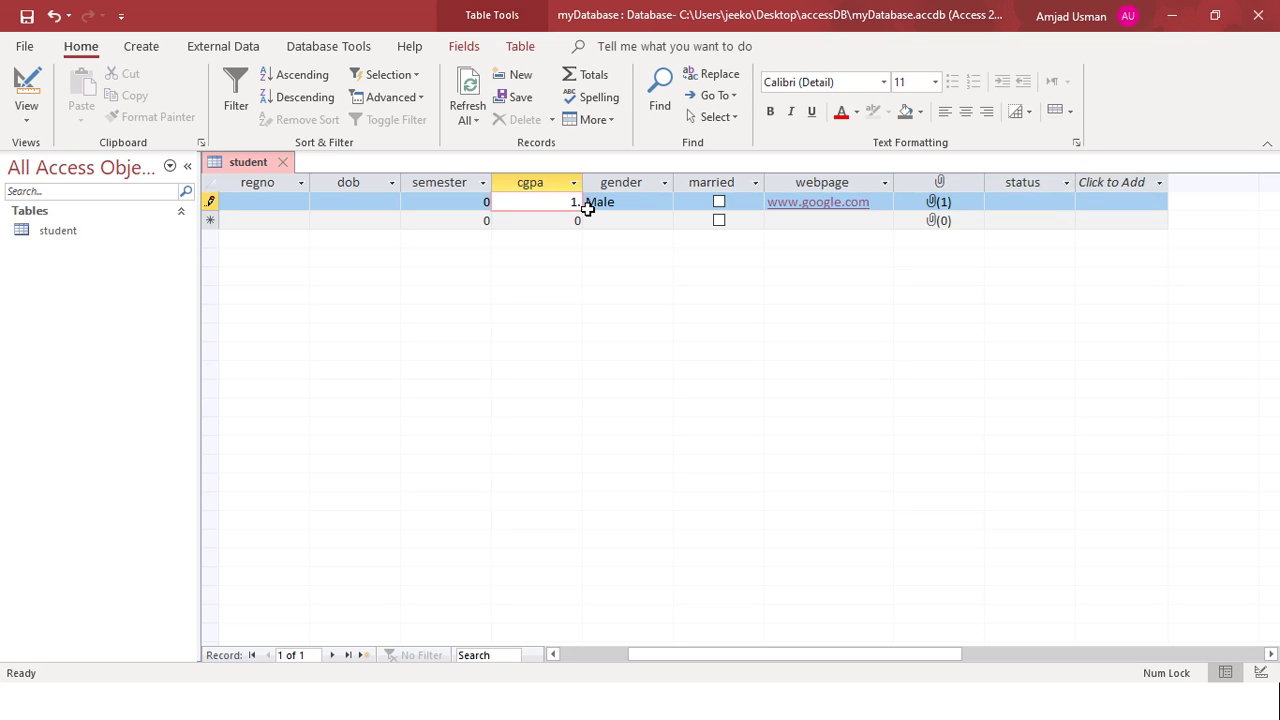
text(7)
key(Down)
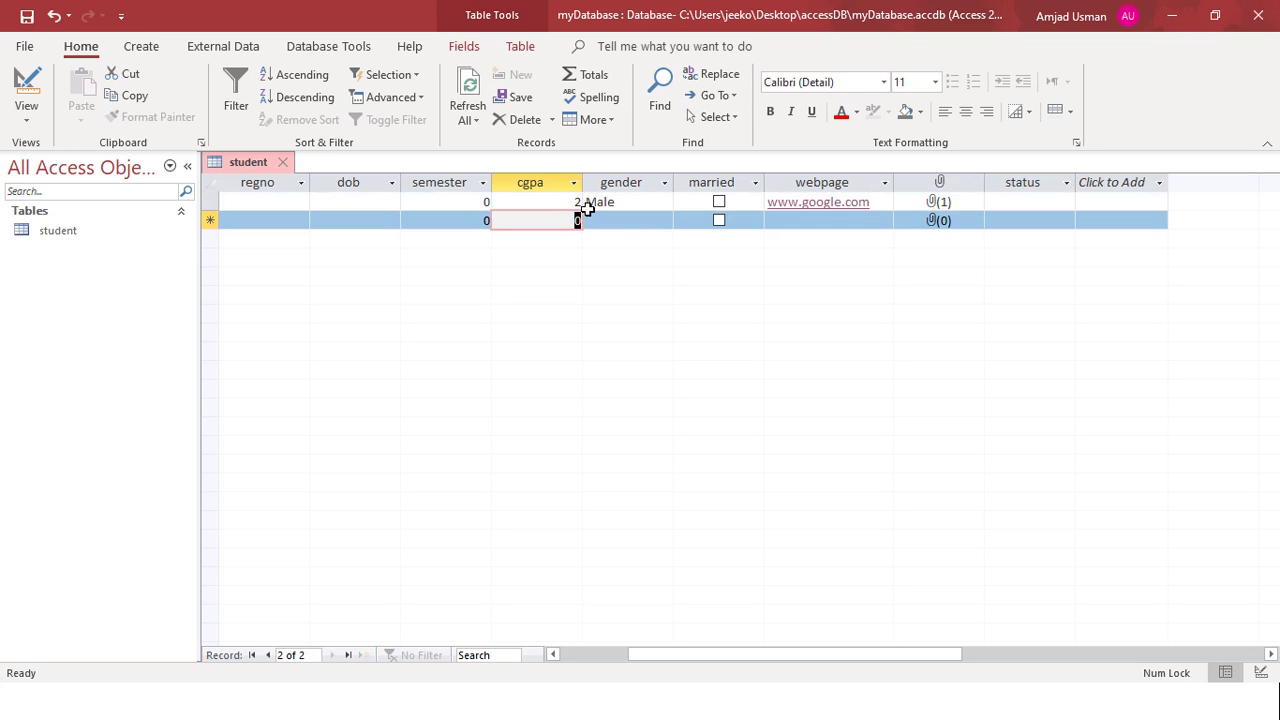
click(584, 205)
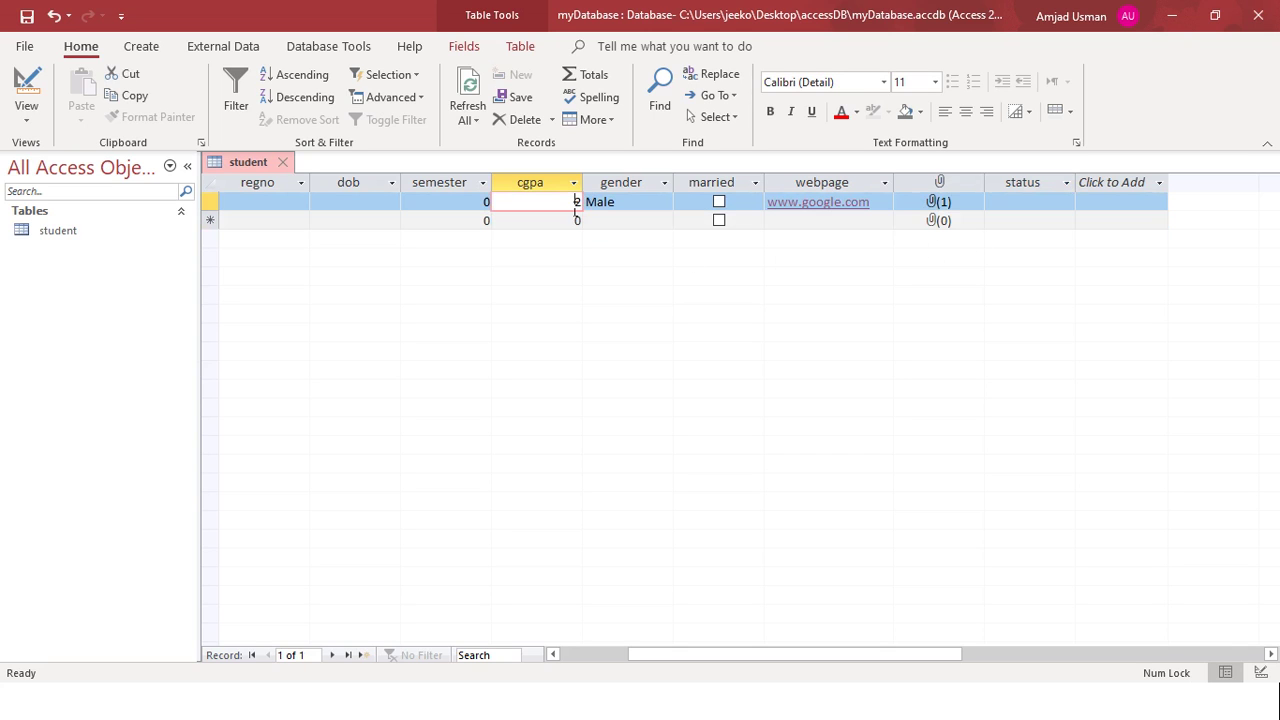
double_click(584, 205)
text(1.7)
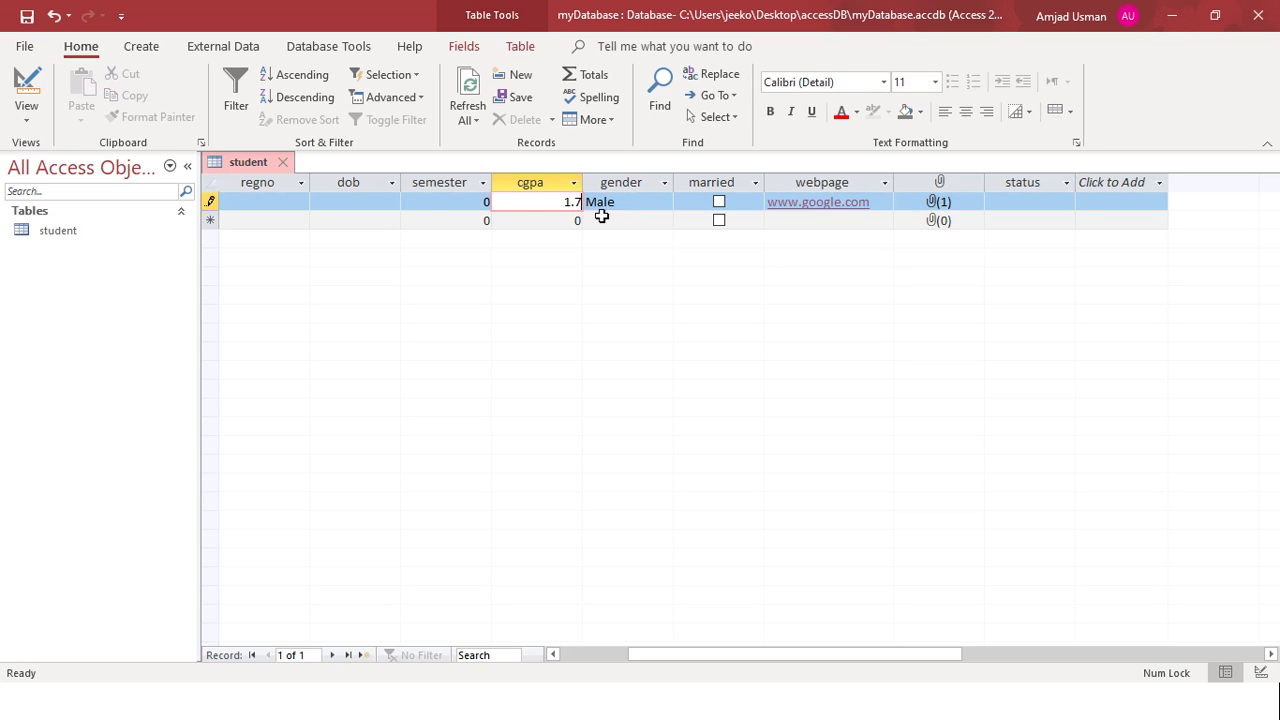
click(436, 209)
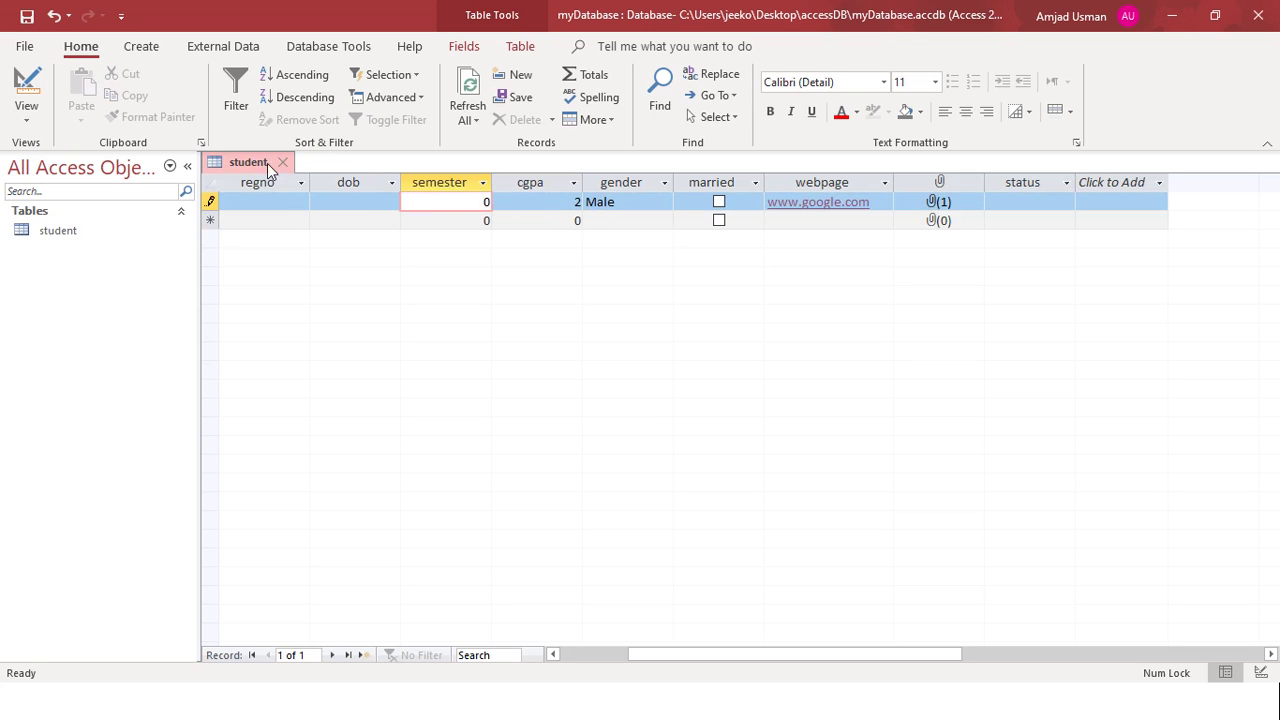
Reopen the student table in Design View and set the cgpa field's Decimal Places to 2.
click(25, 100)
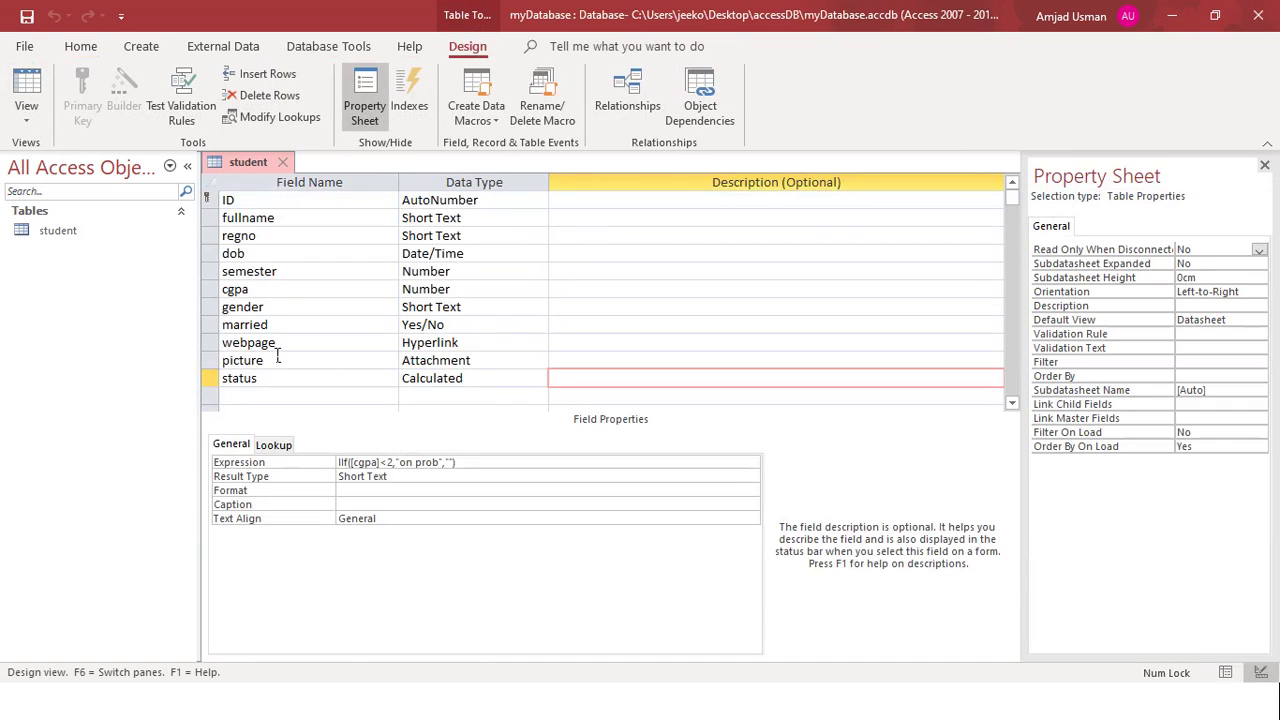
click(285, 293)
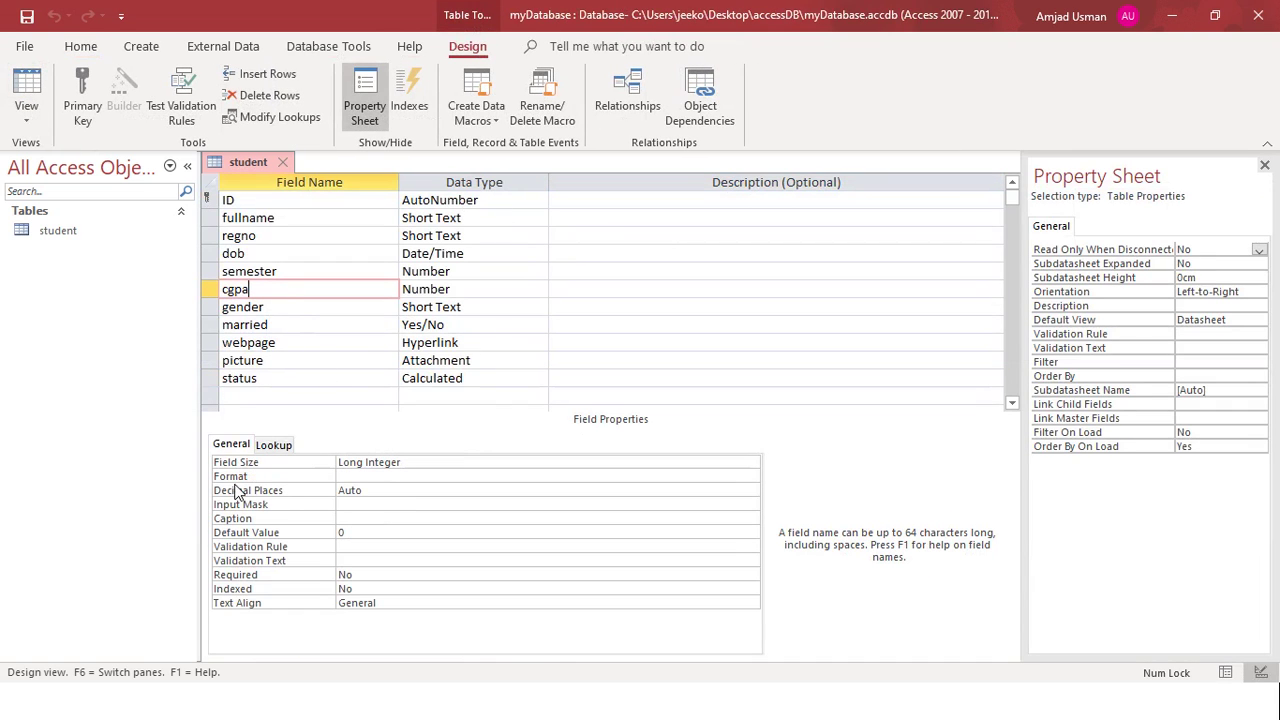
click(350, 490)
double_click(345, 490)
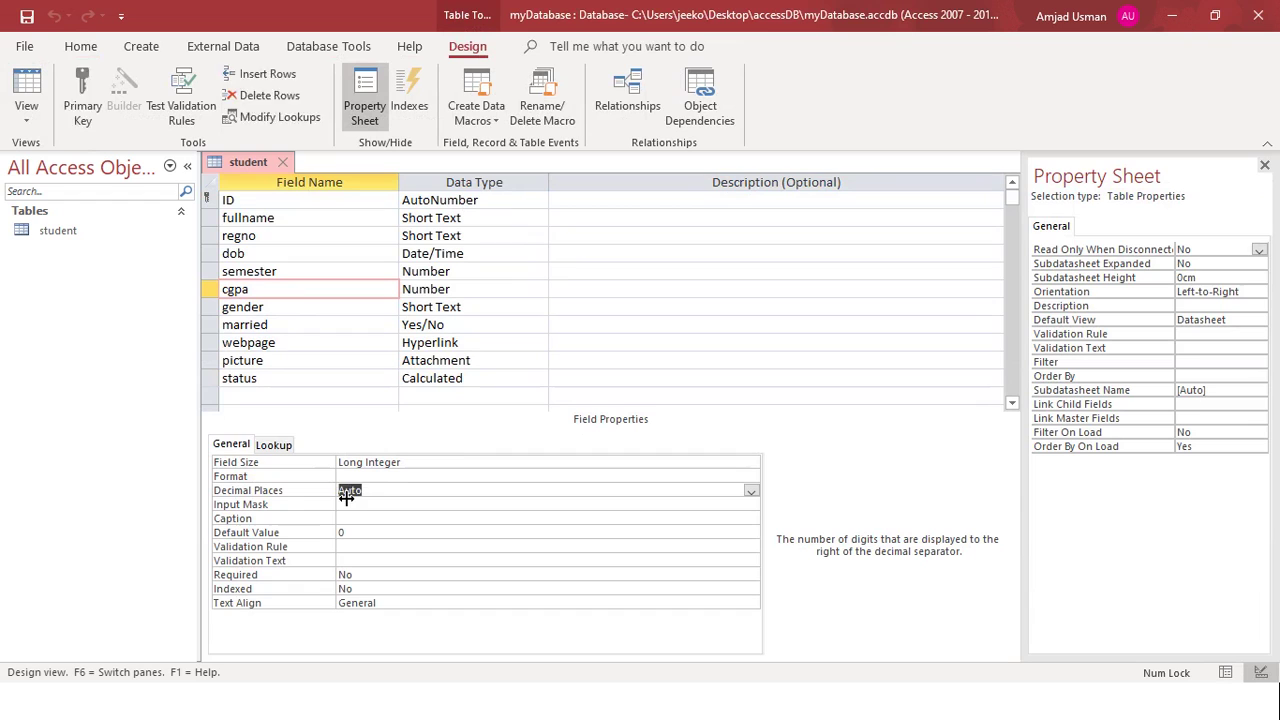
text(2)
click(389, 506)
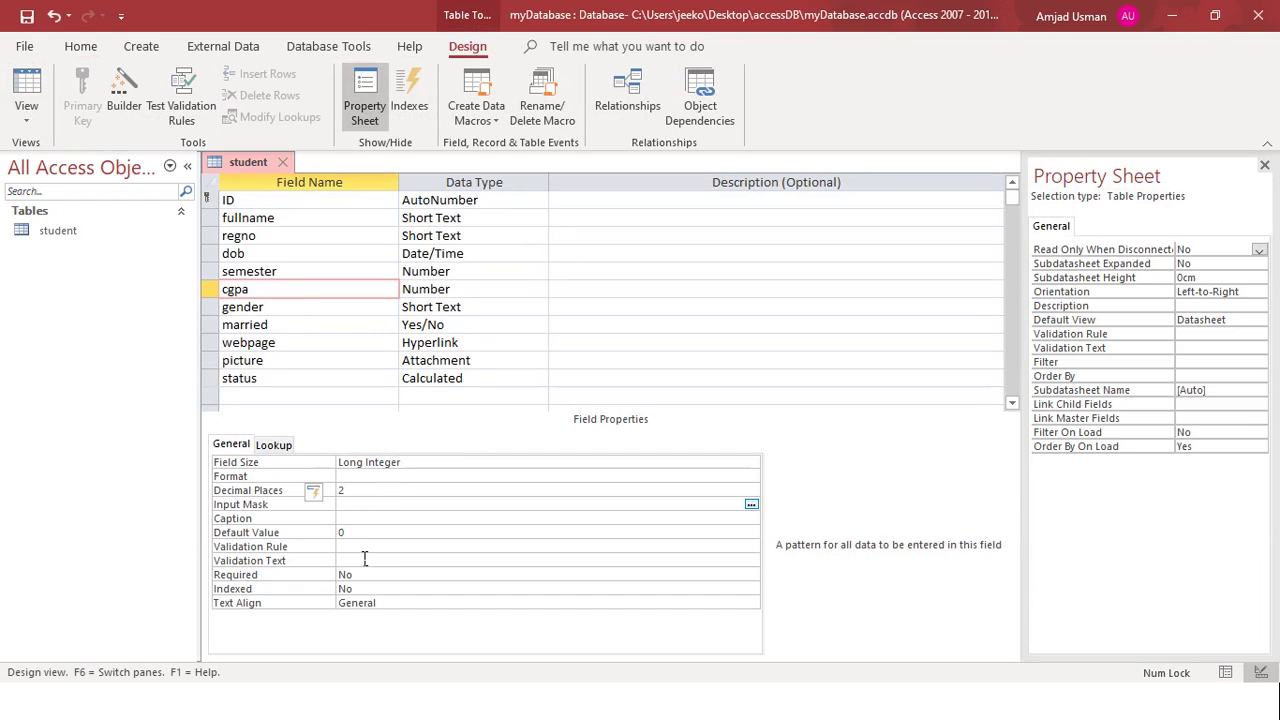
Show the student table in Datasheet View and enter 1.7 as the first record's cgpa to test the decimal setting.
right_click(249, 168)
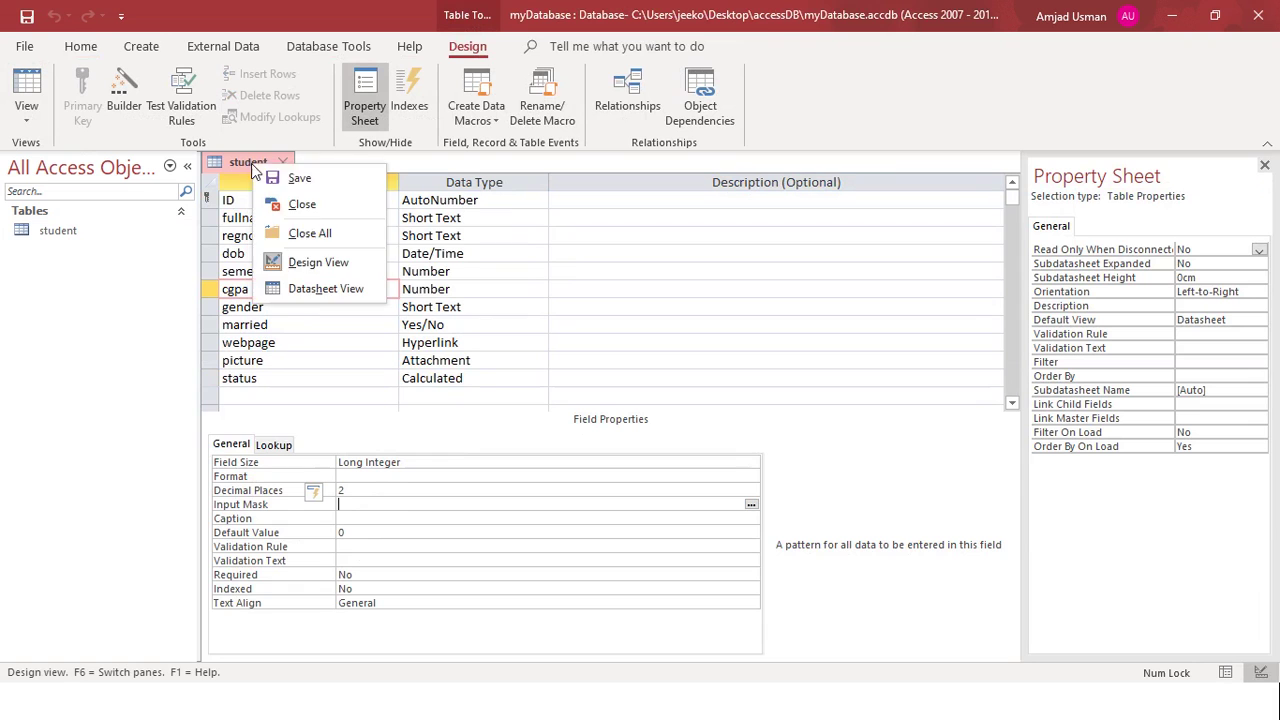
click(322, 289)
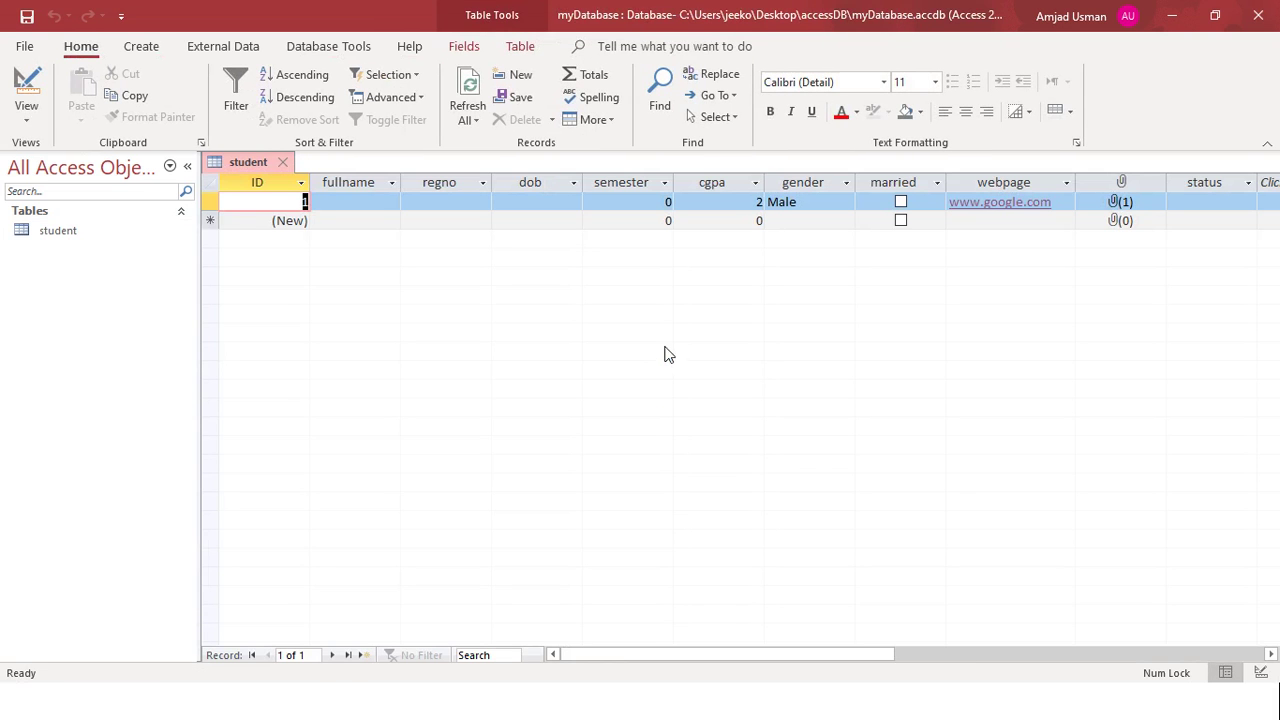
click(760, 202)
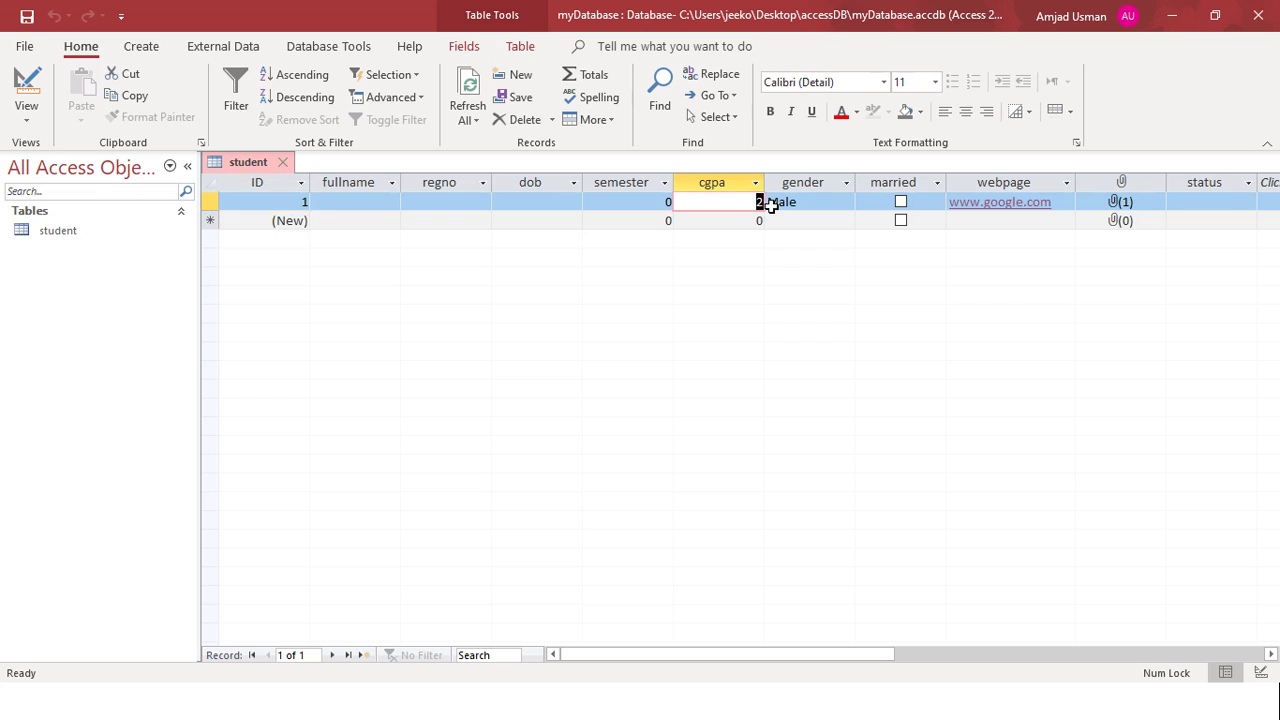
text(1.)
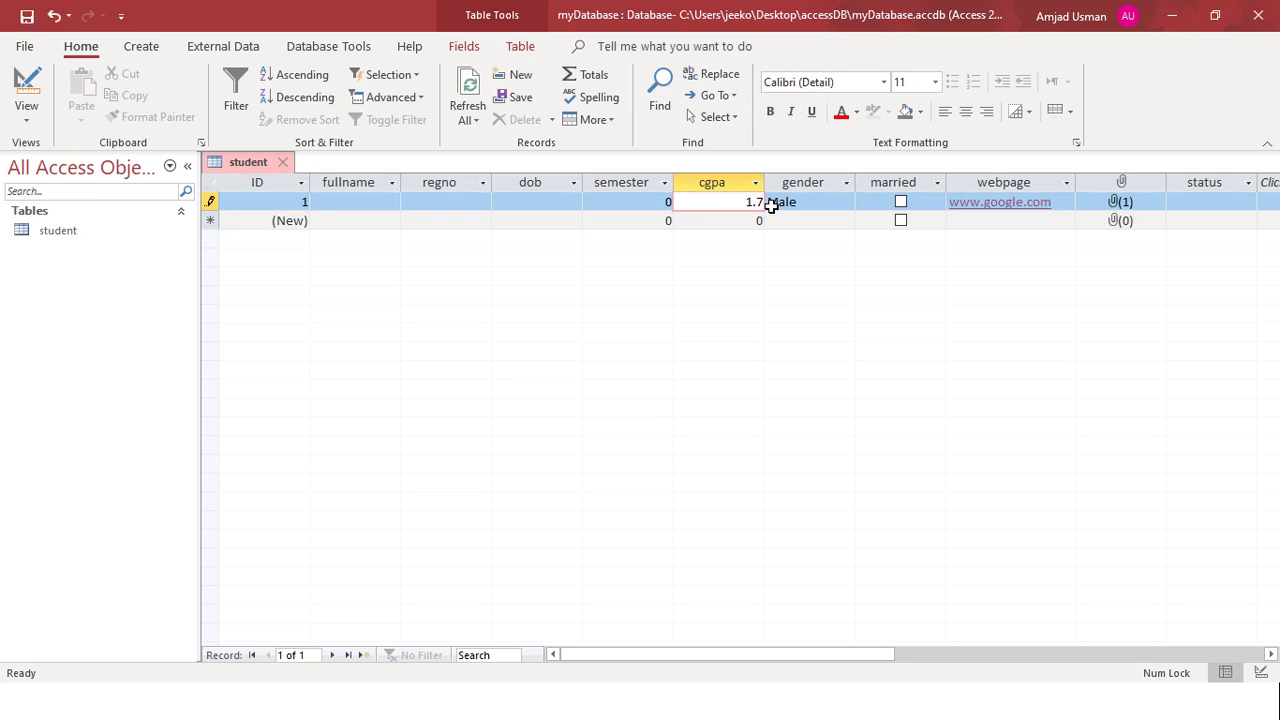
text(7)
key(Down)
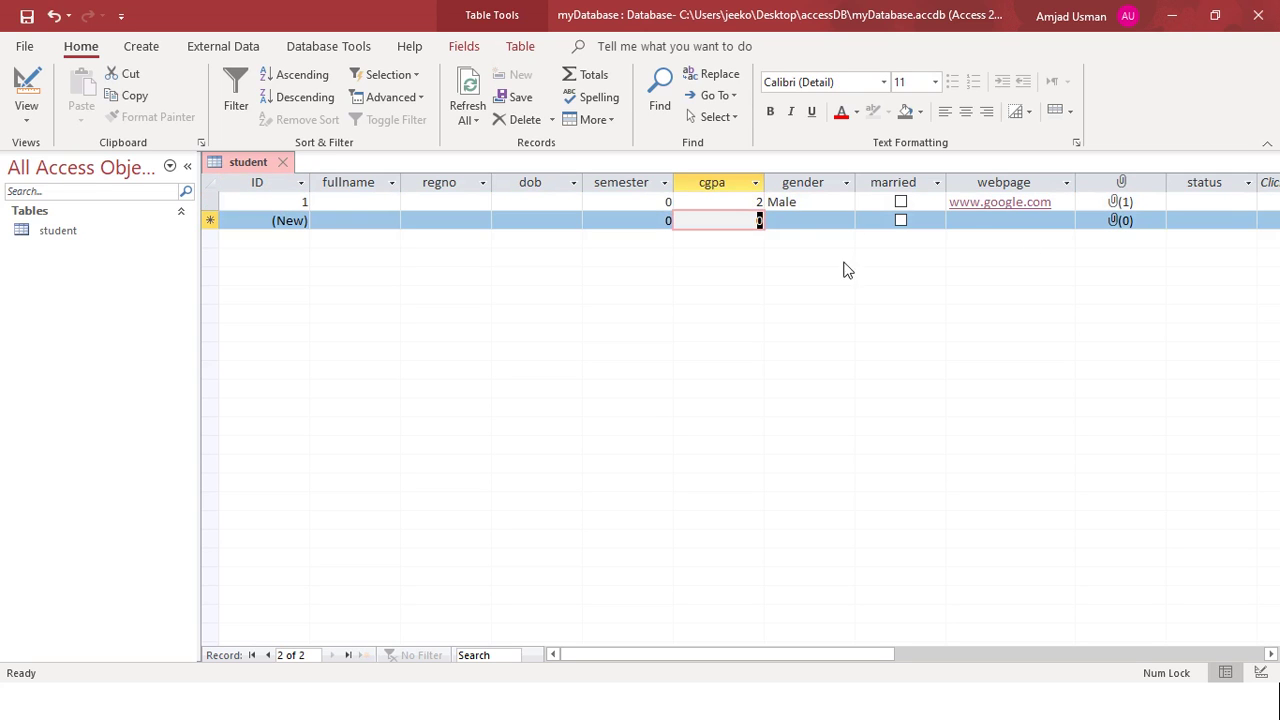
click(758, 202)
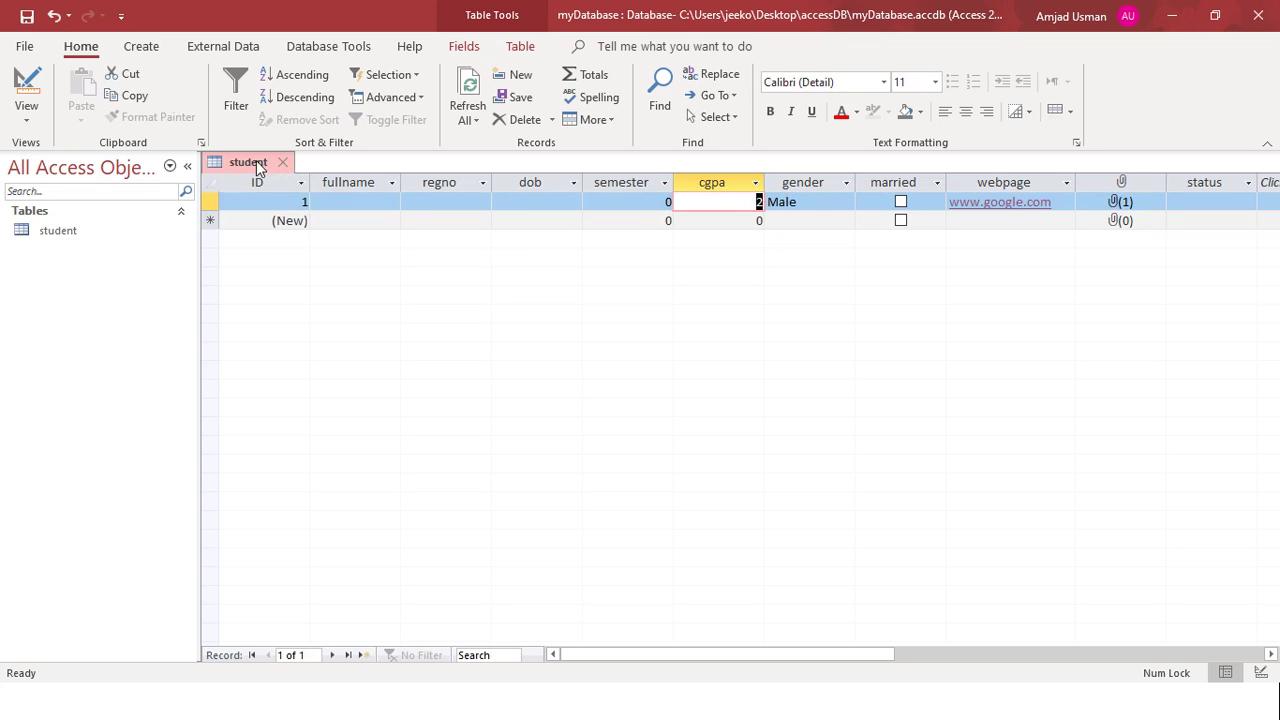
click(812, 204)
click(735, 202)
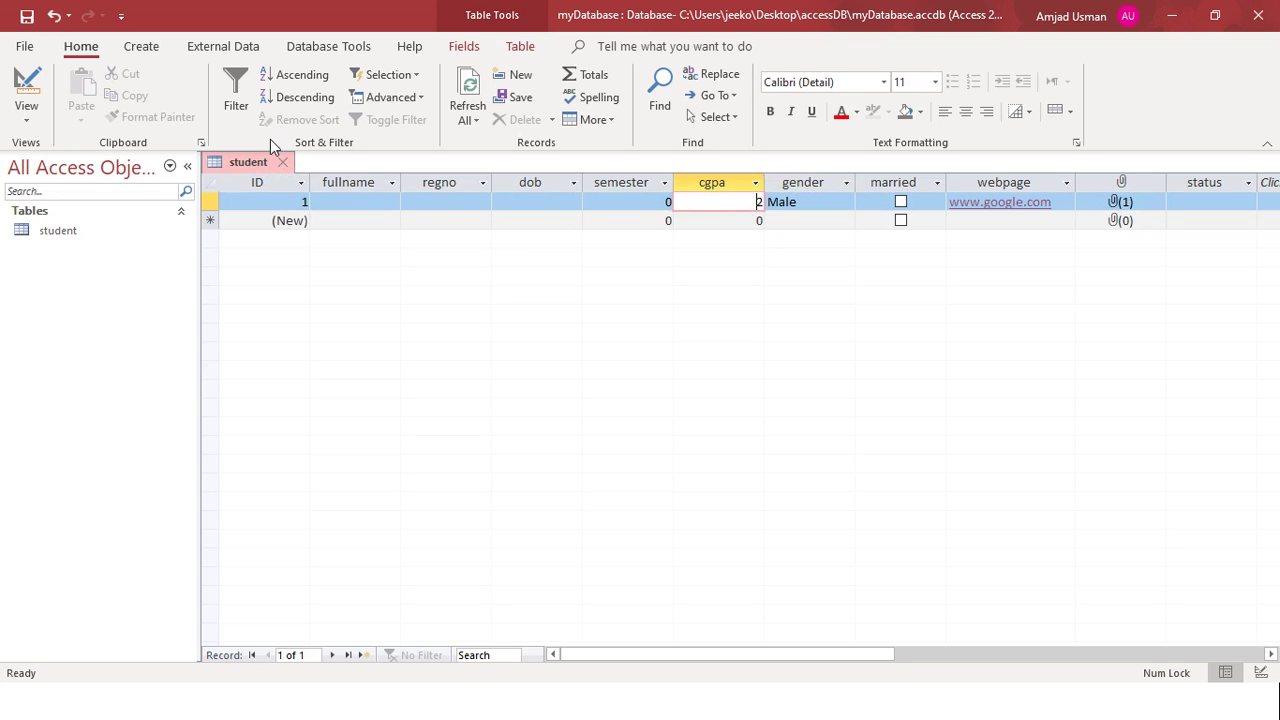
In Design View, set the cgpa field's Field Size to Integer and accept the change despite the dependent calculated column.
right_click(240, 162)
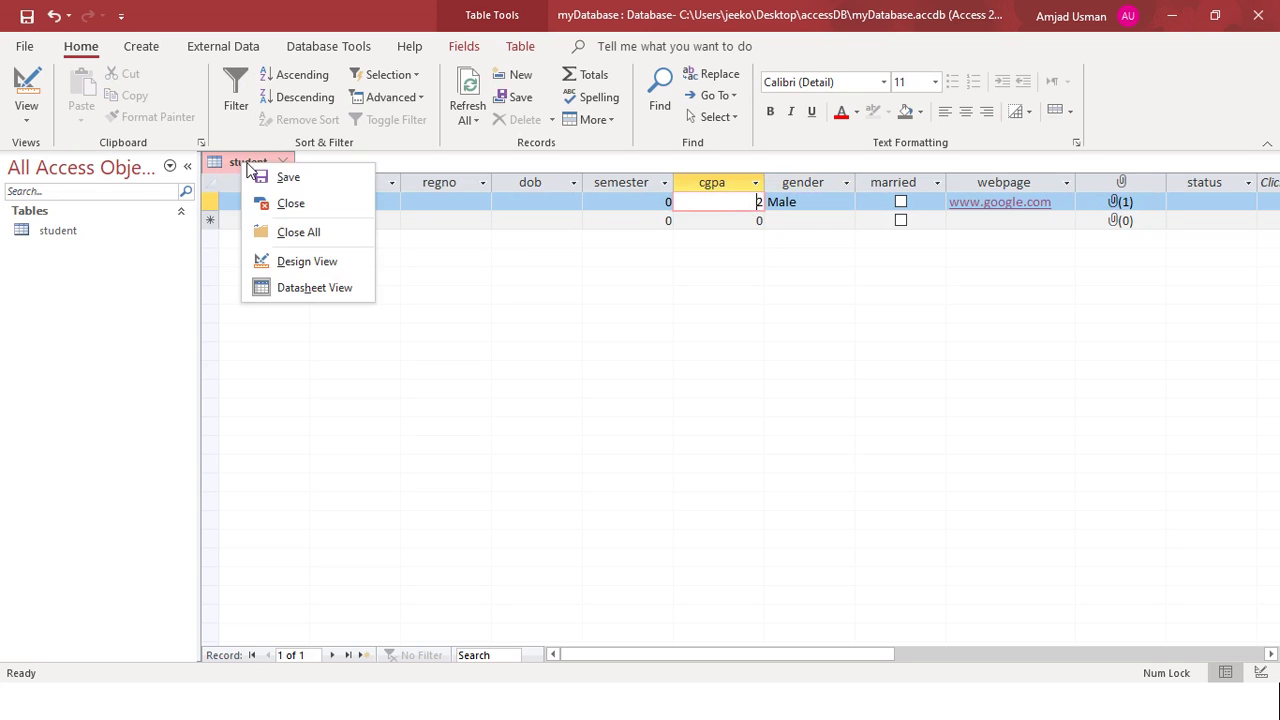
click(307, 261)
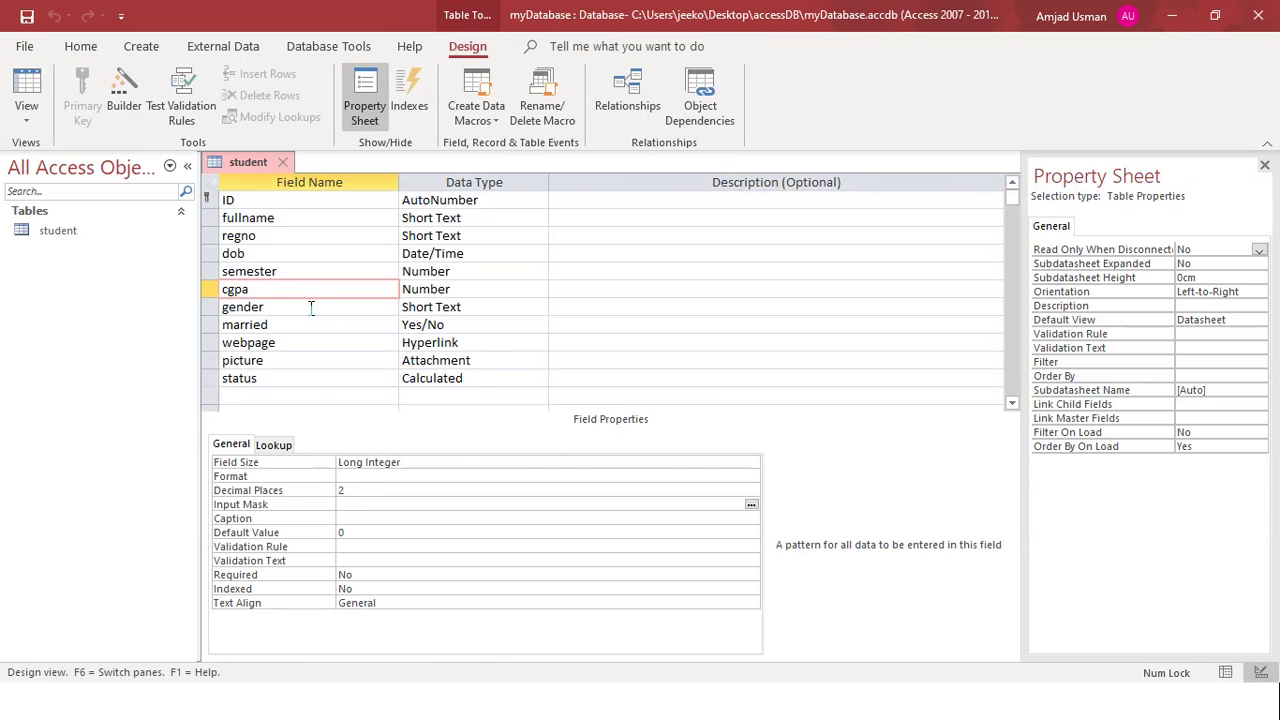
click(427, 465)
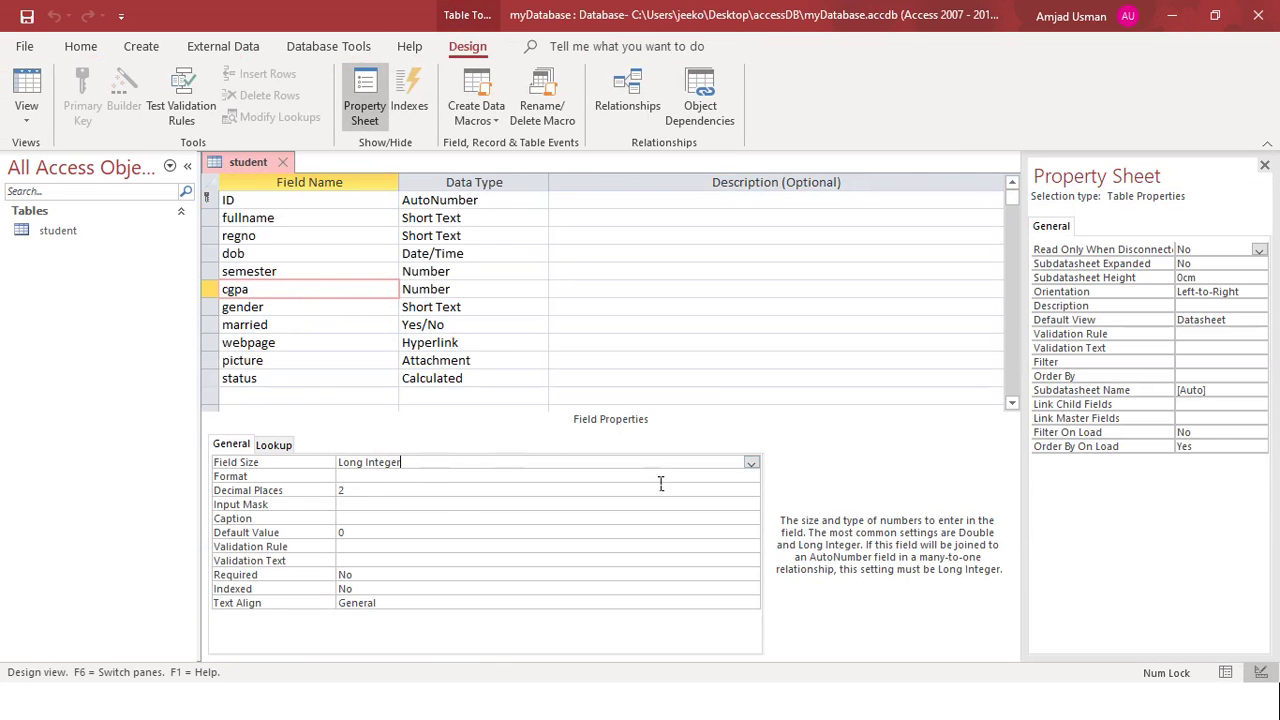
click(751, 462)
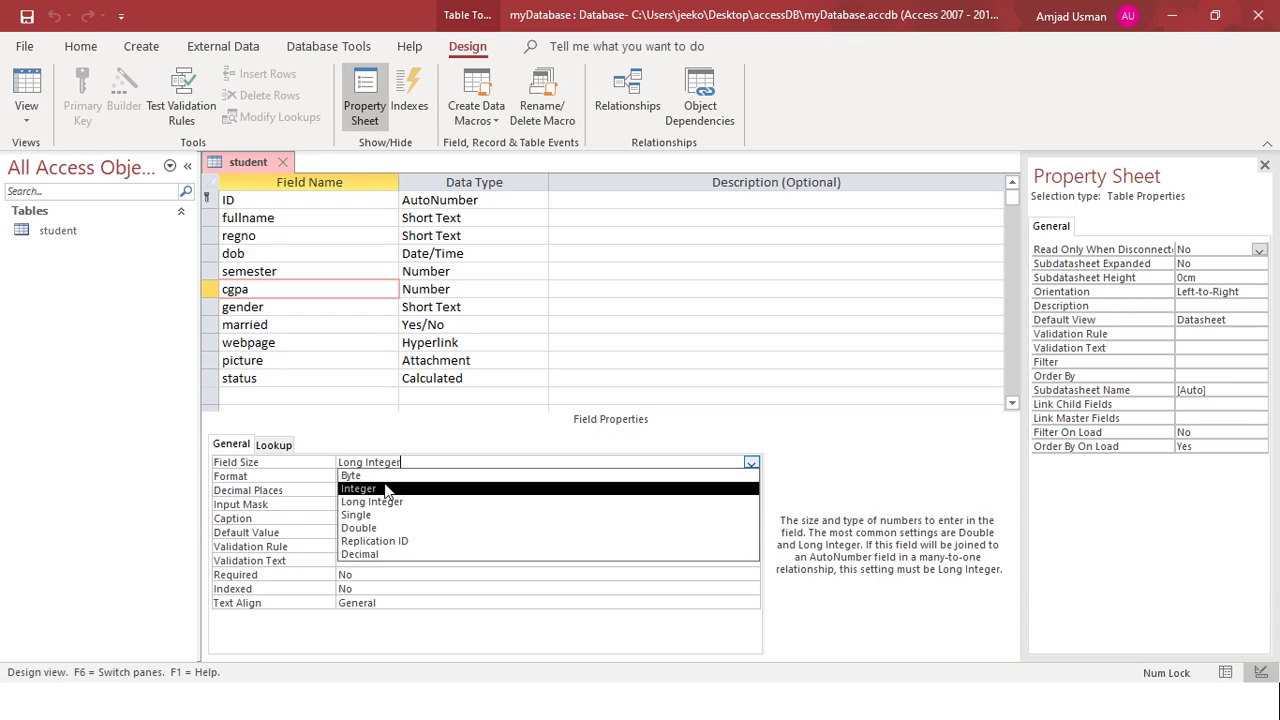
click(388, 488)
click(372, 490)
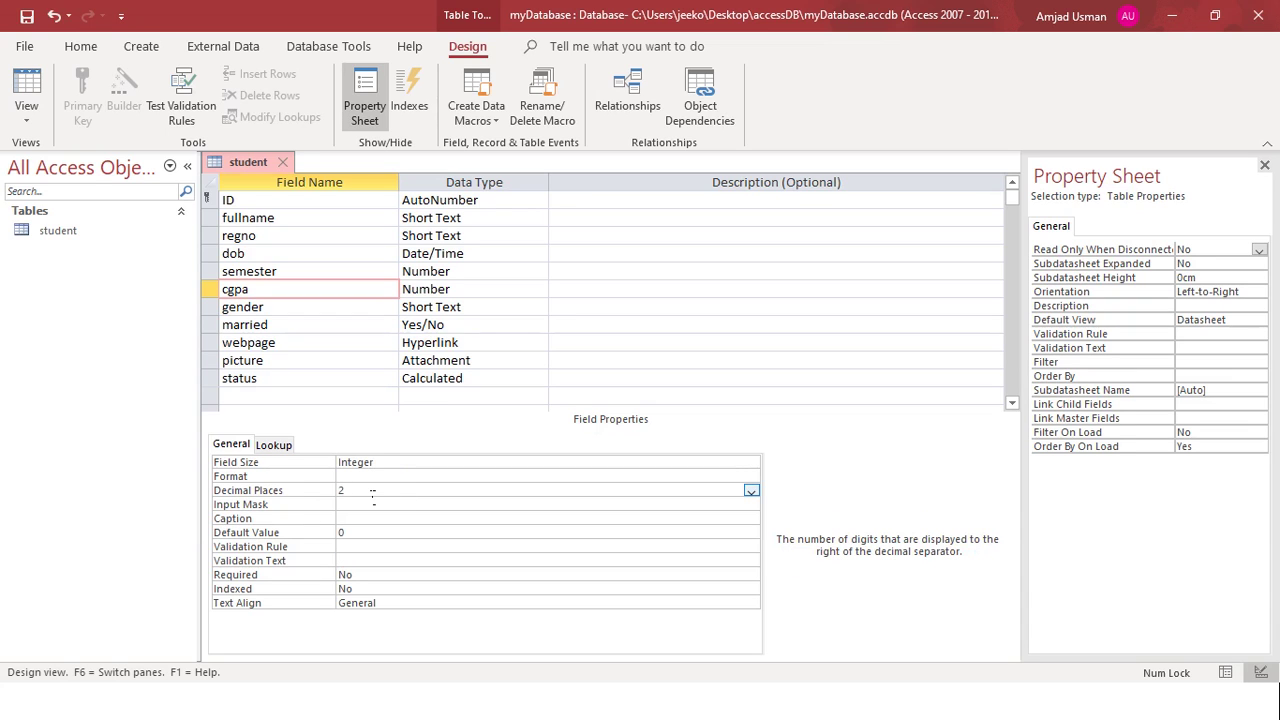
click(368, 533)
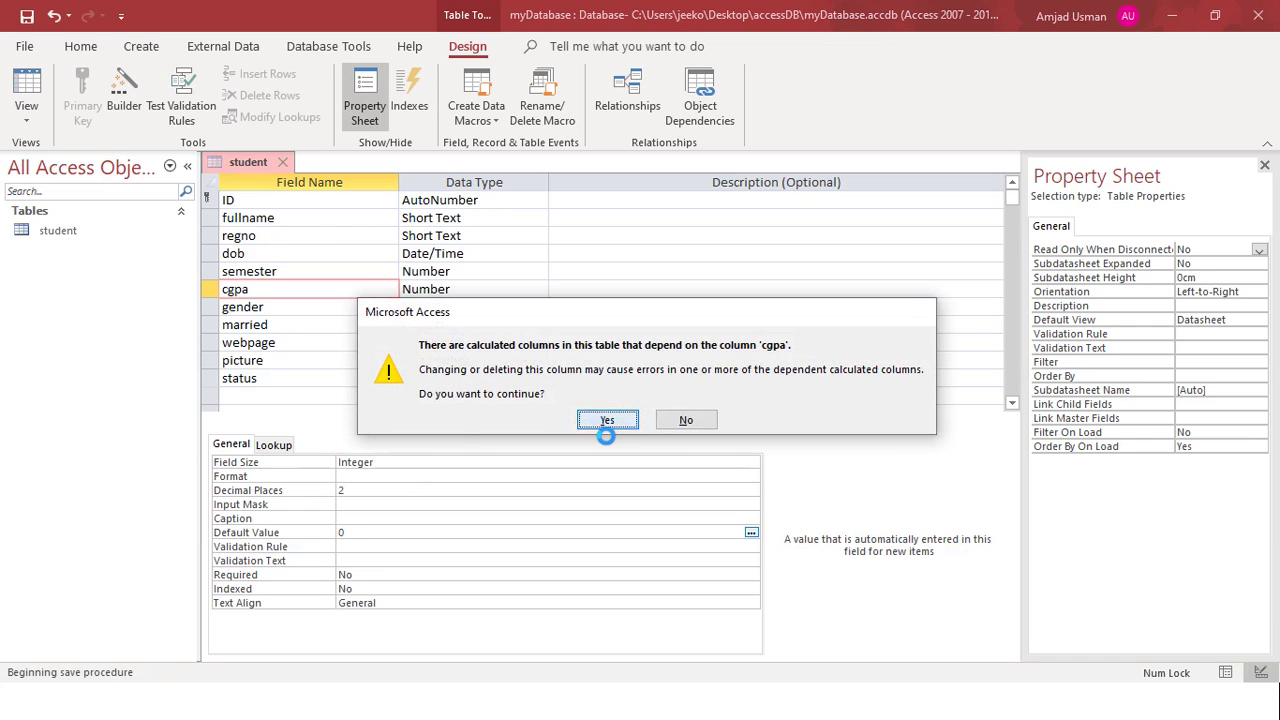
click(595, 424)
Show the student table in Datasheet View and try clearing and re-entering the first record's cgpa.
click(26, 92)
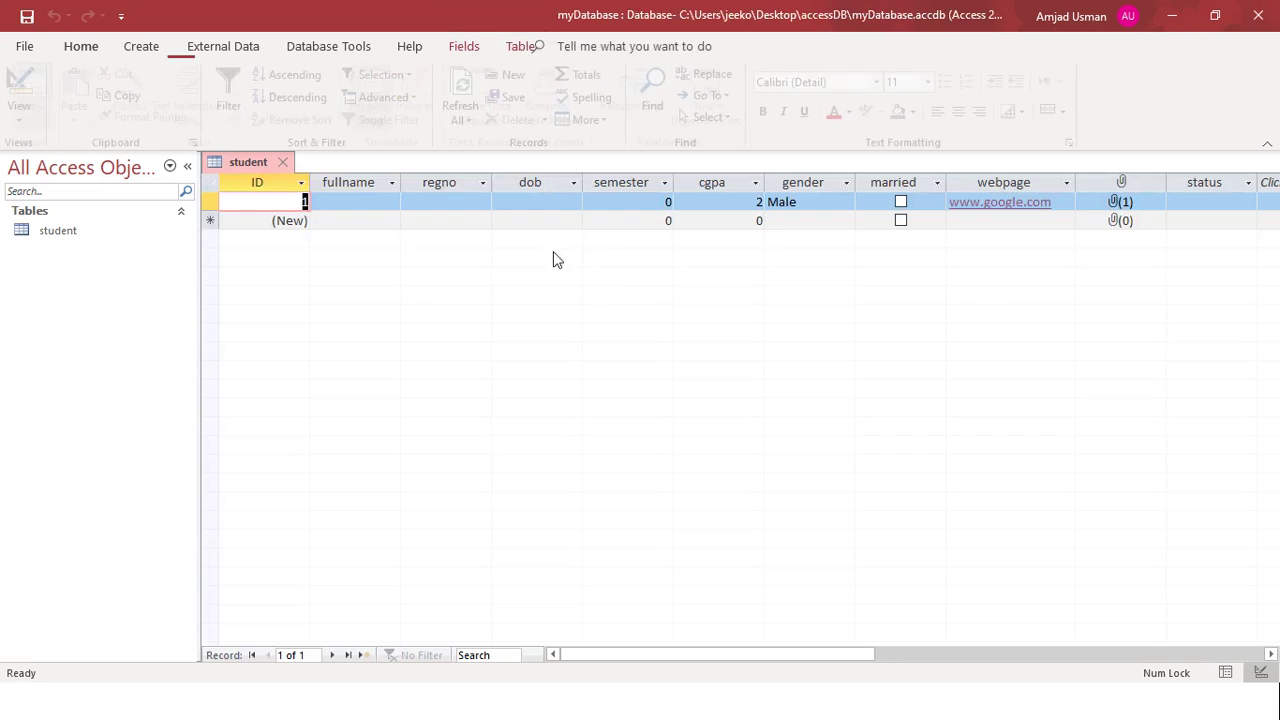
click(752, 203)
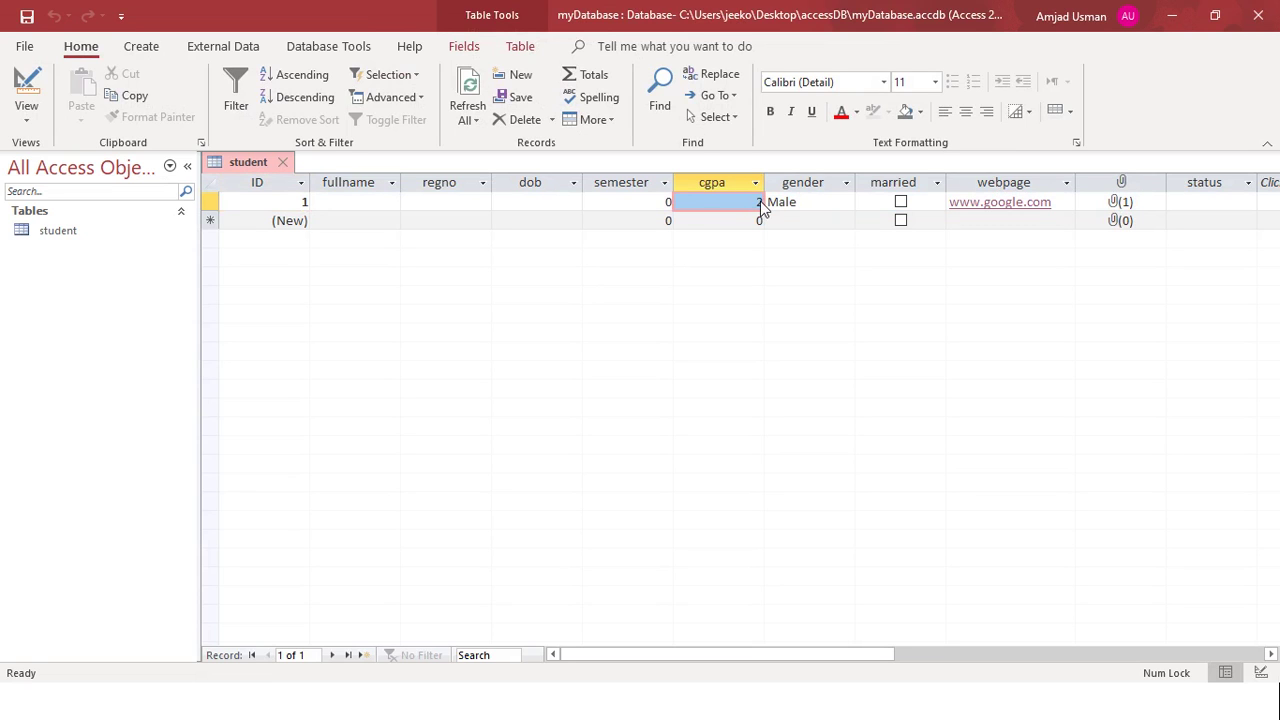
click(763, 206)
key(BackSpace)
key(Tab)
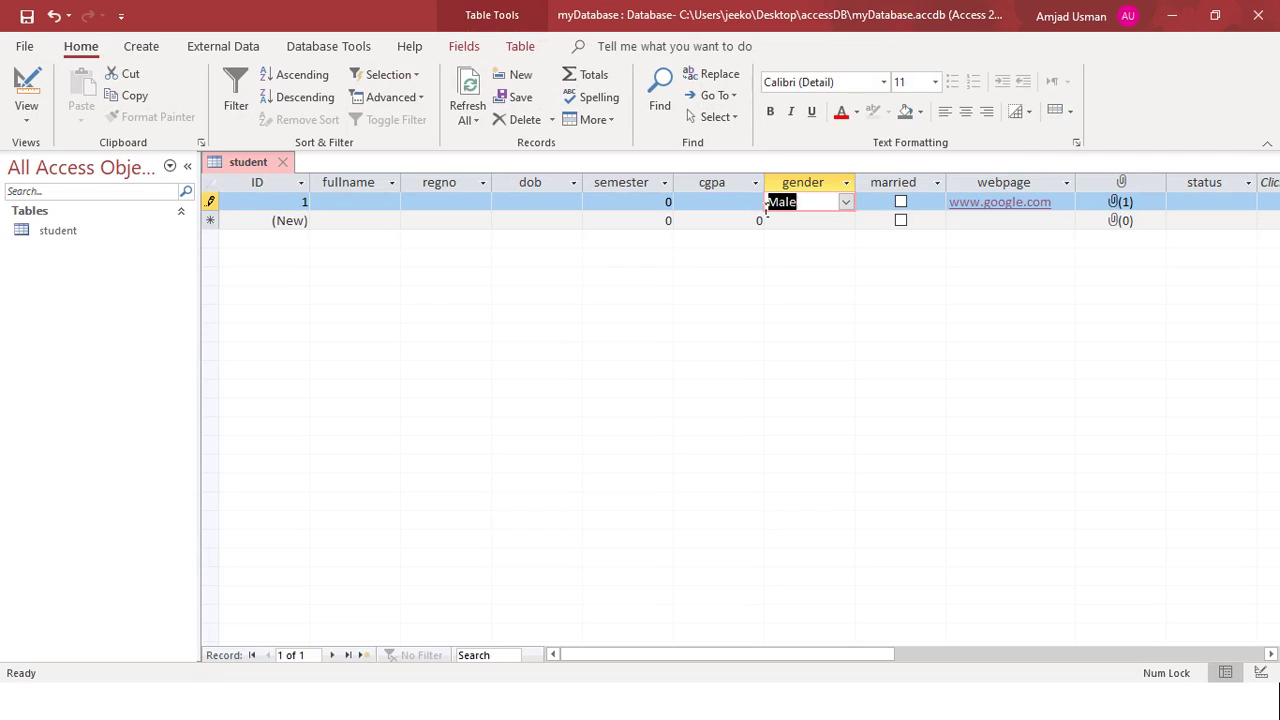
click(764, 204)
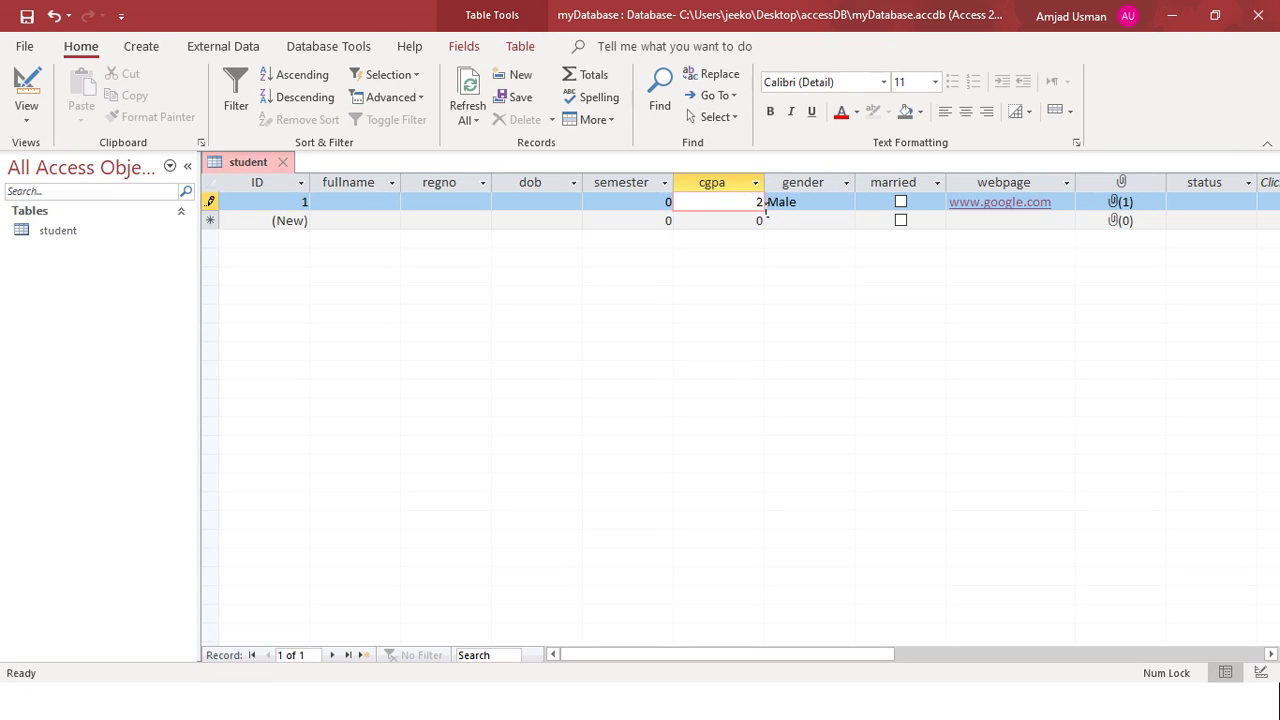
key(Down)
key(Up)
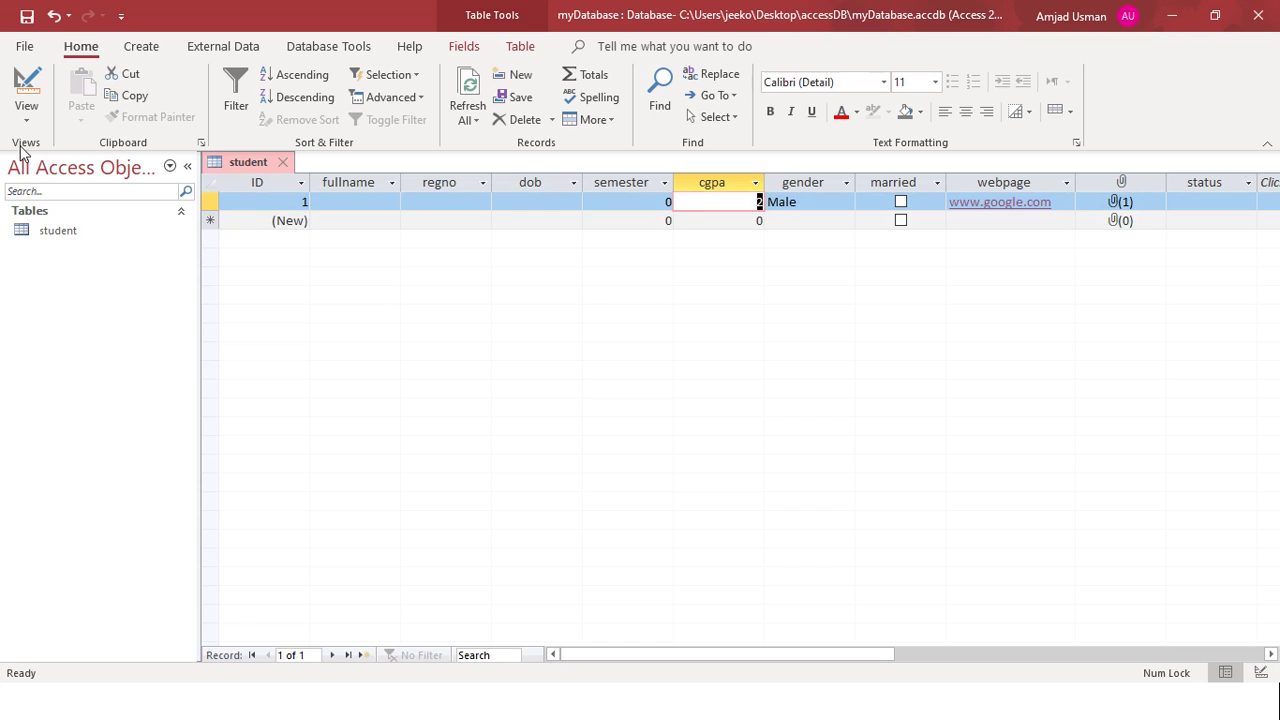
In Design View, try Decimal as the cgpa field's Field Size and switch it back to Integer.
right_click(228, 161)
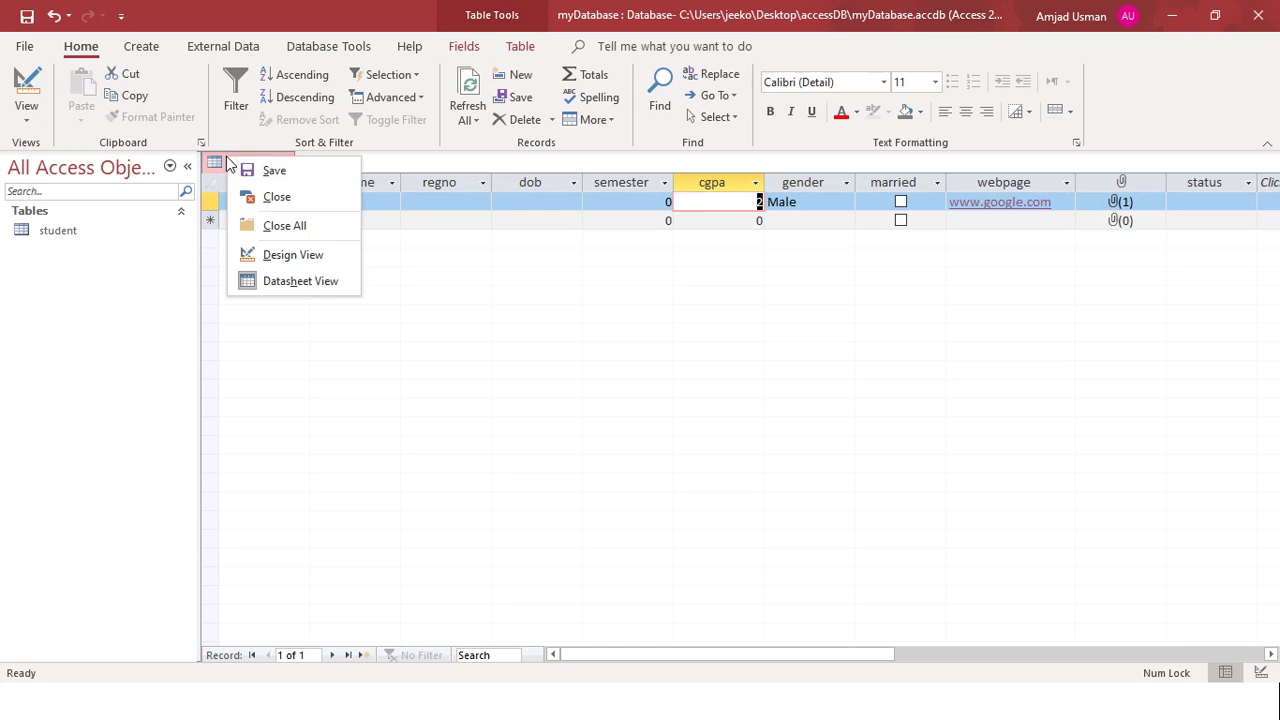
click(291, 255)
click(391, 490)
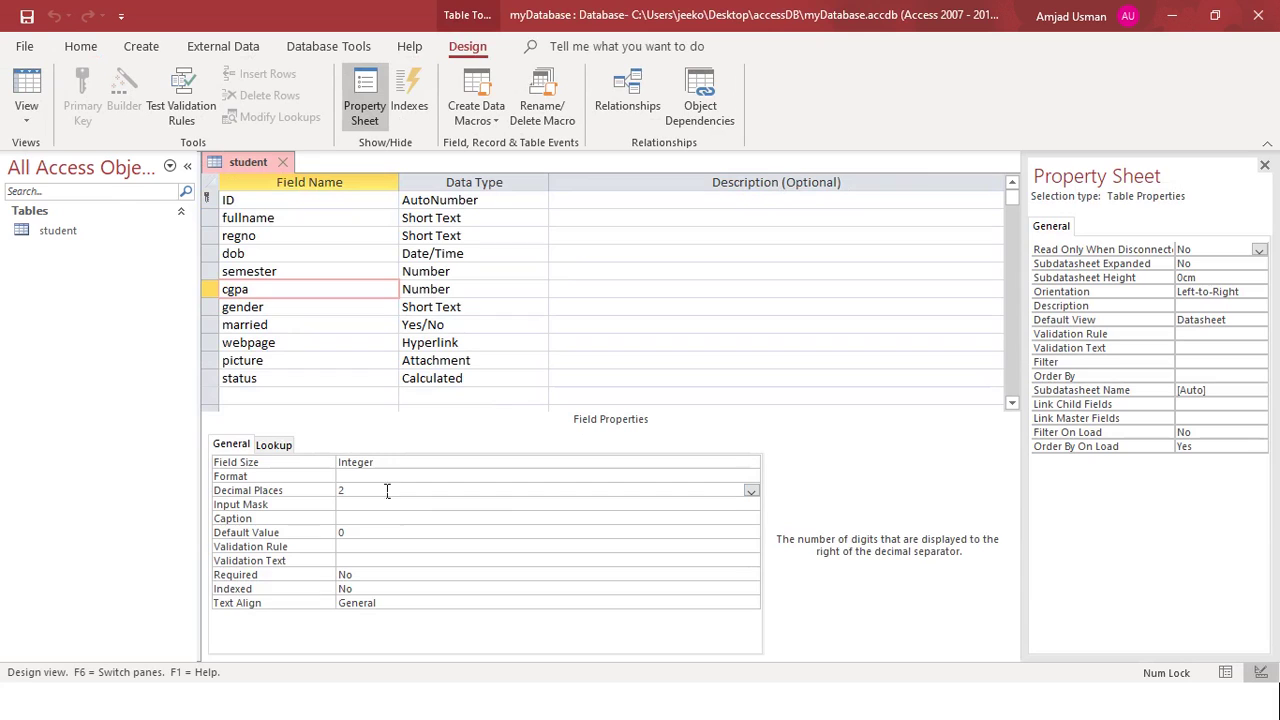
key(Up)
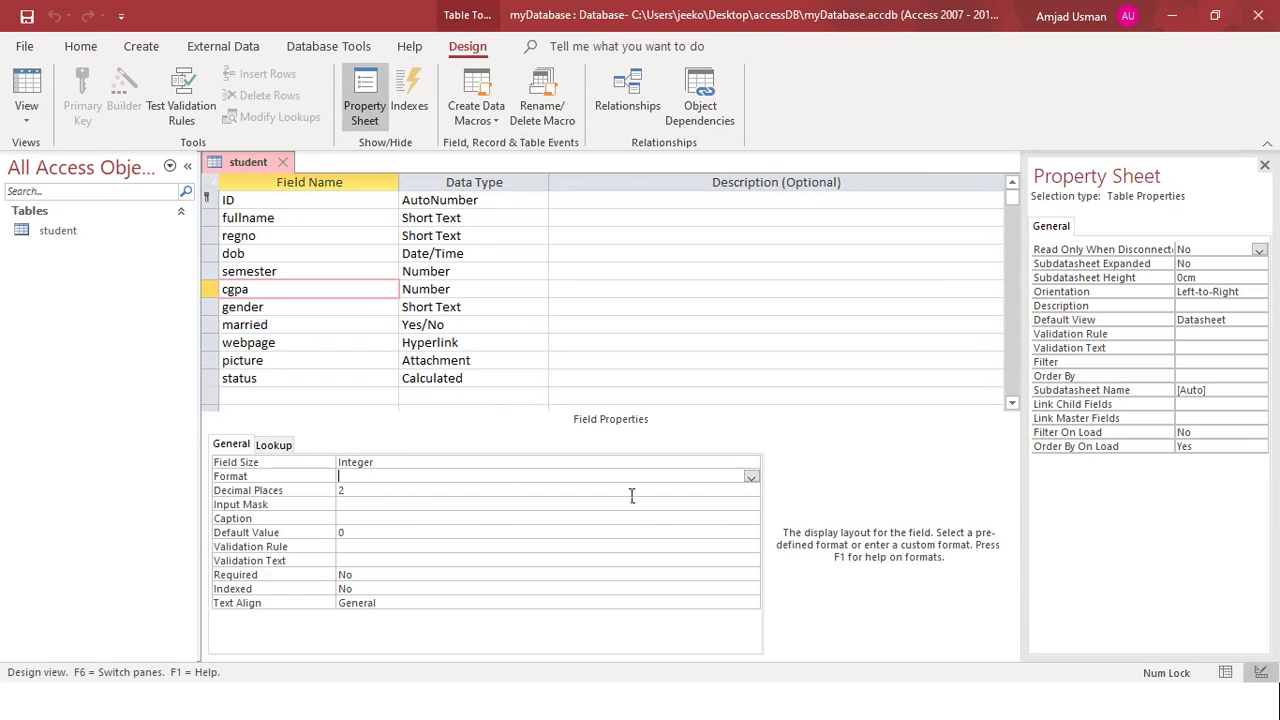
click(747, 466)
click(751, 464)
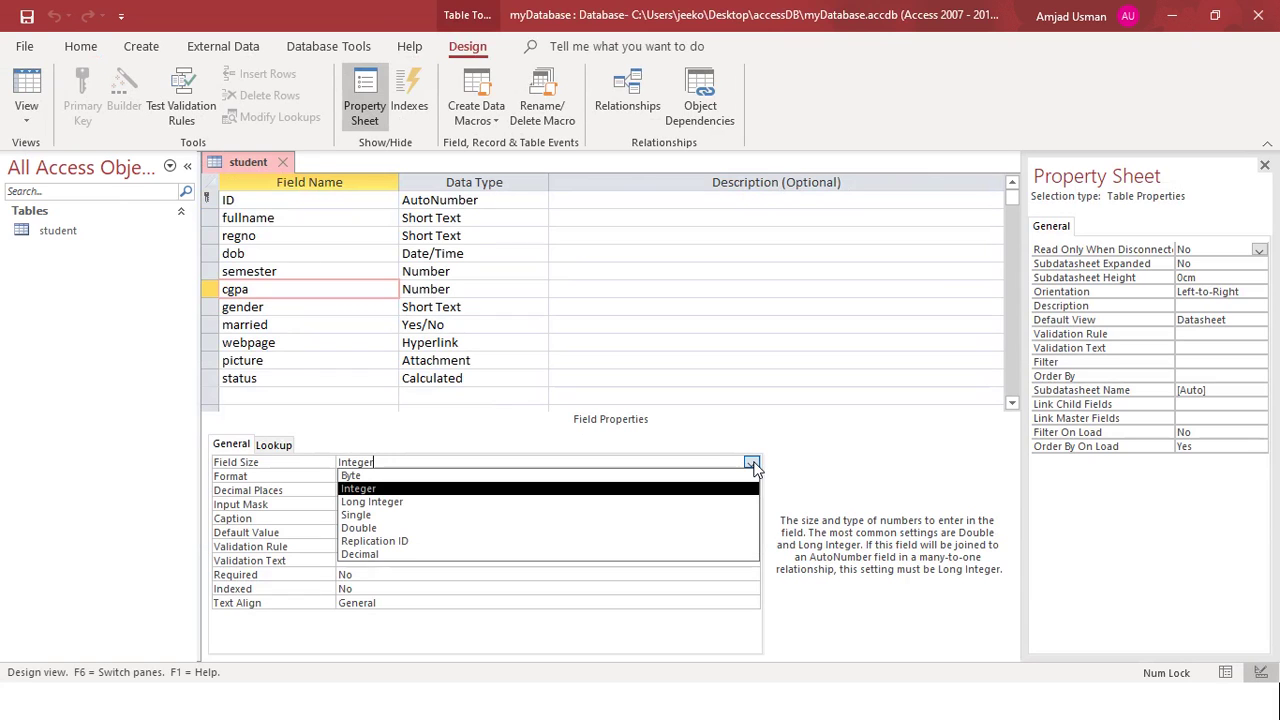
click(372, 556)
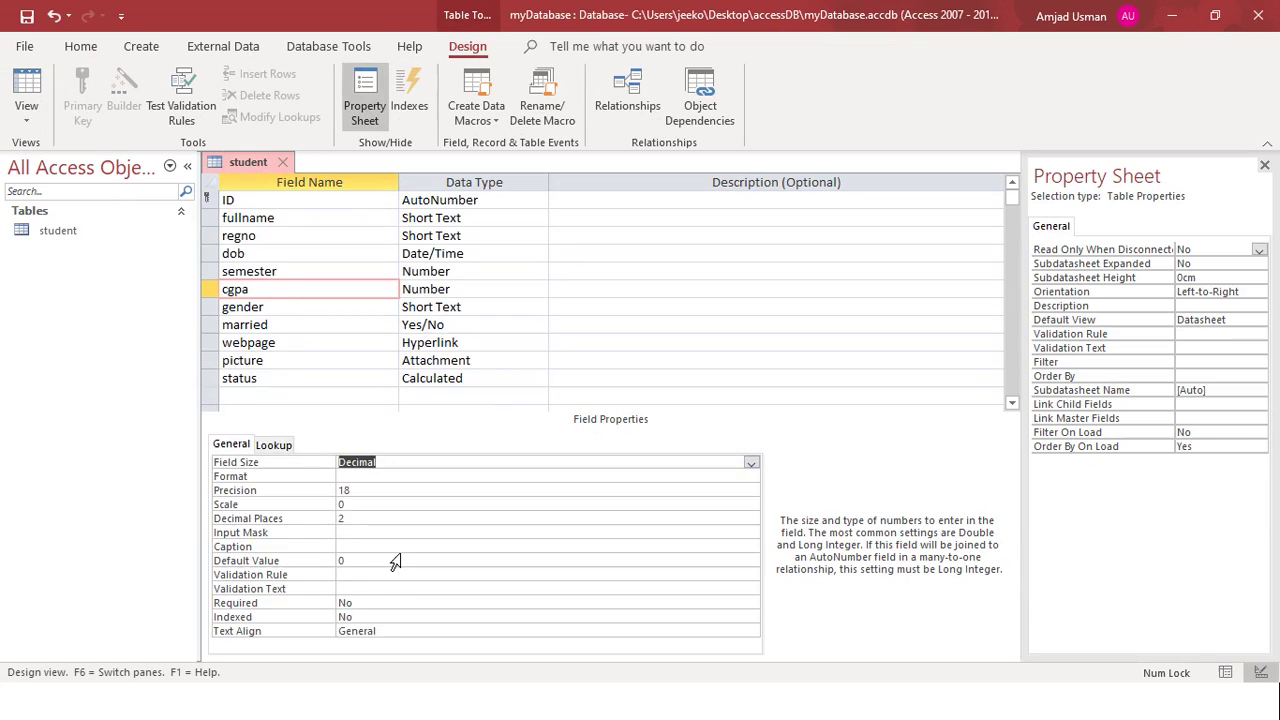
click(751, 462)
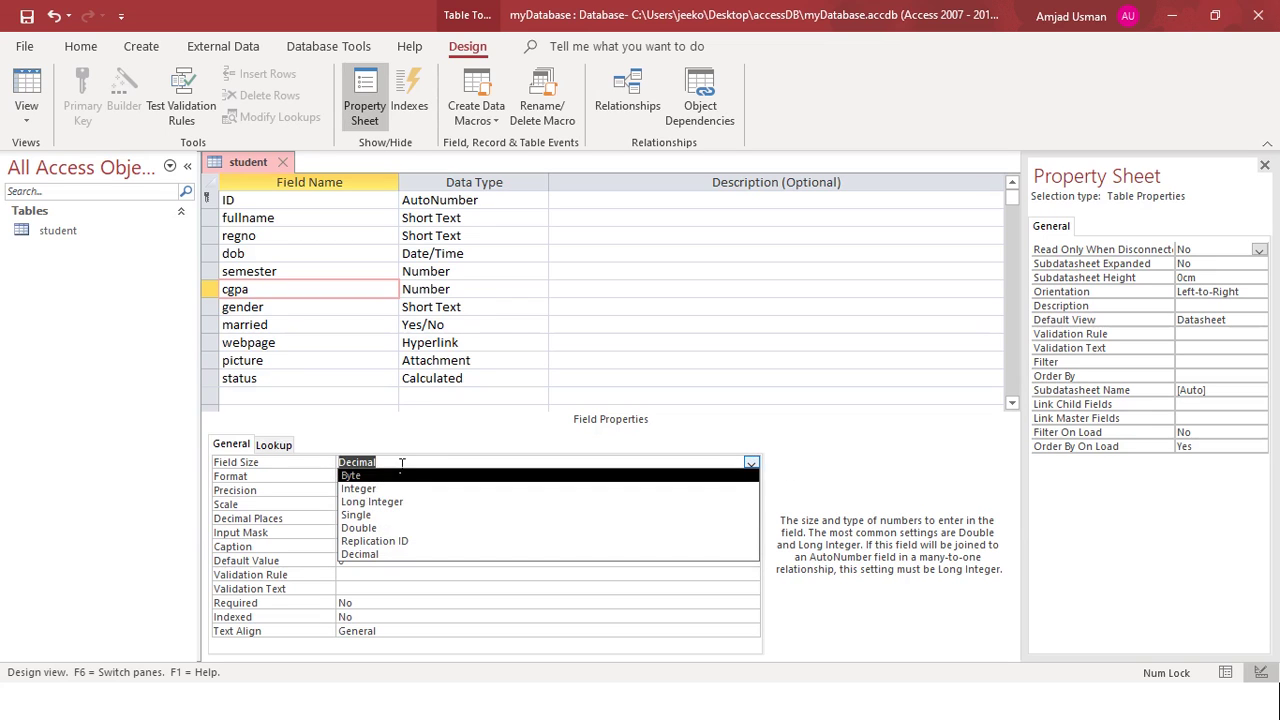
click(400, 488)
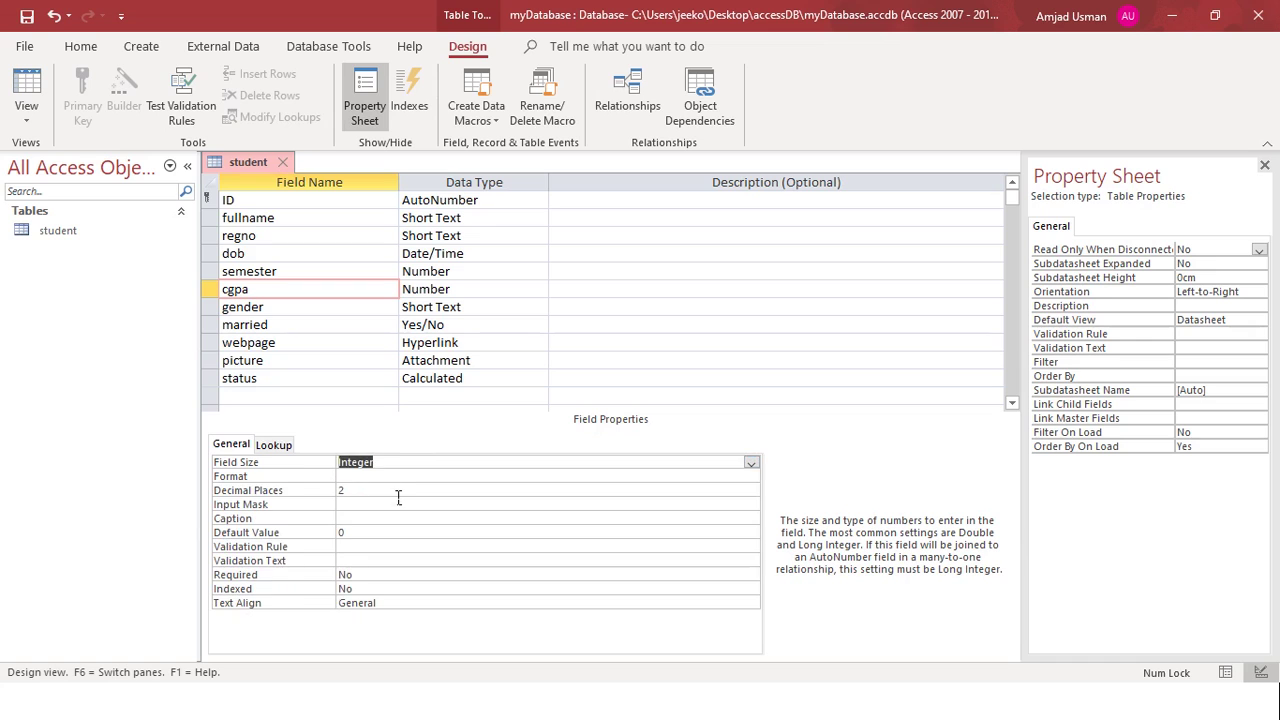
Set the cgpa field's Format to Fixed, leaving its Decimal Places at 2.
click(397, 477)
click(751, 477)
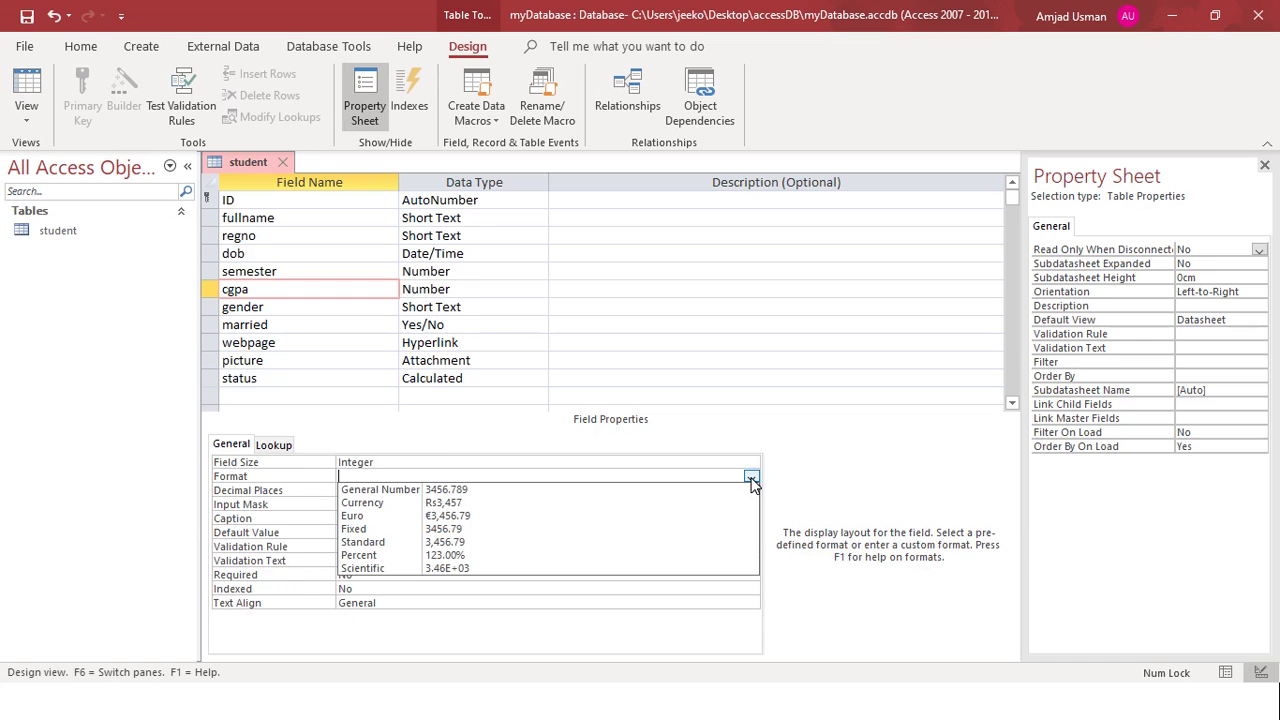
click(470, 530)
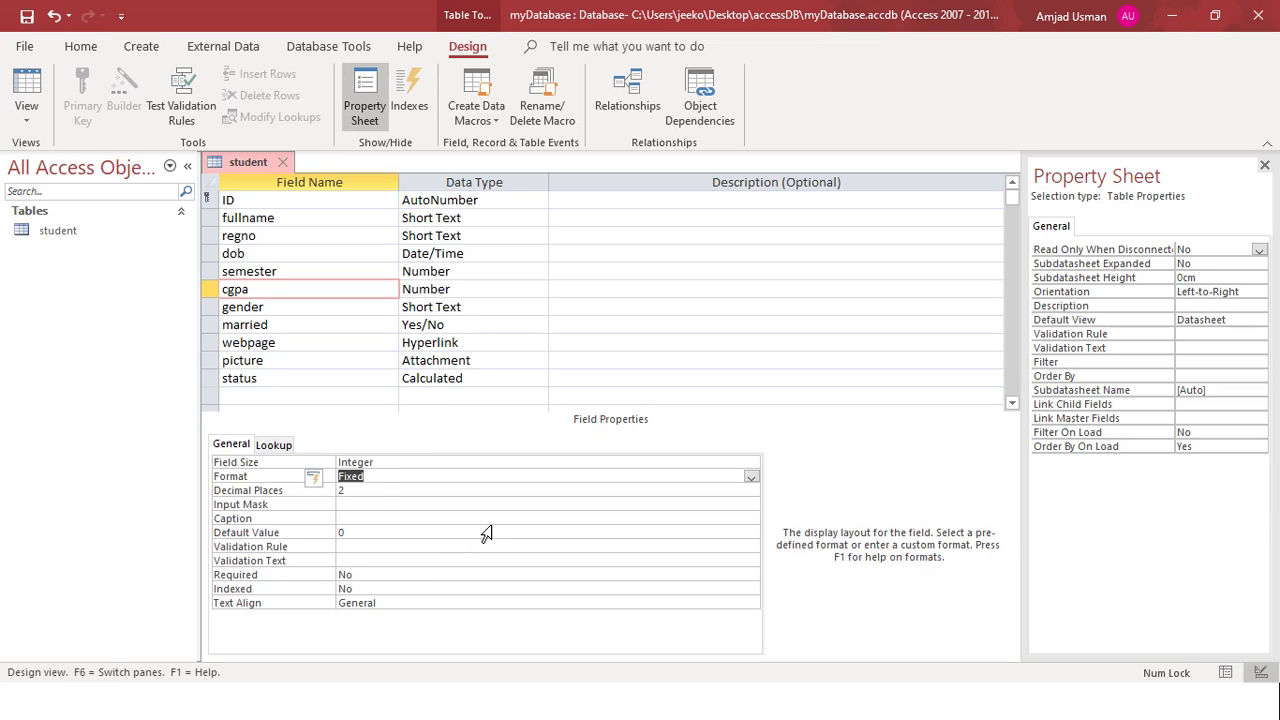
click(379, 492)
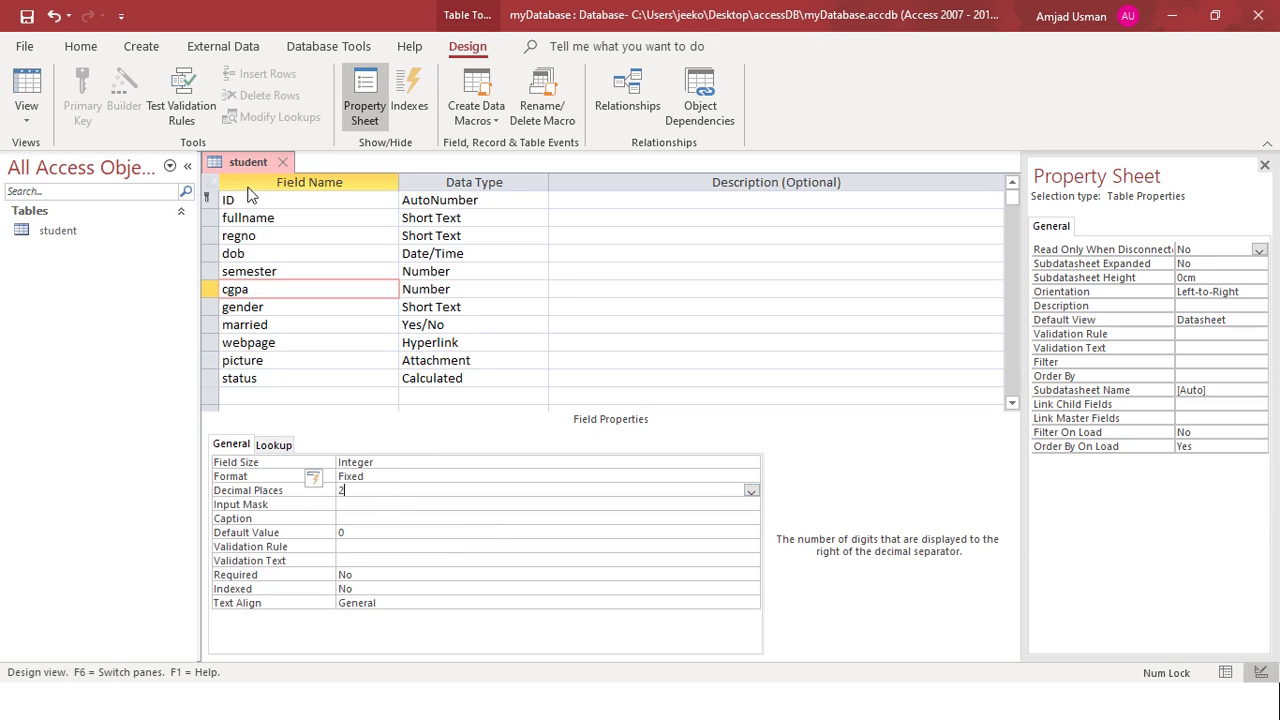
Show the student table in Datasheet View and try entering a decimal value as the first record's cgpa to test the Fixed format.
click(26, 88)
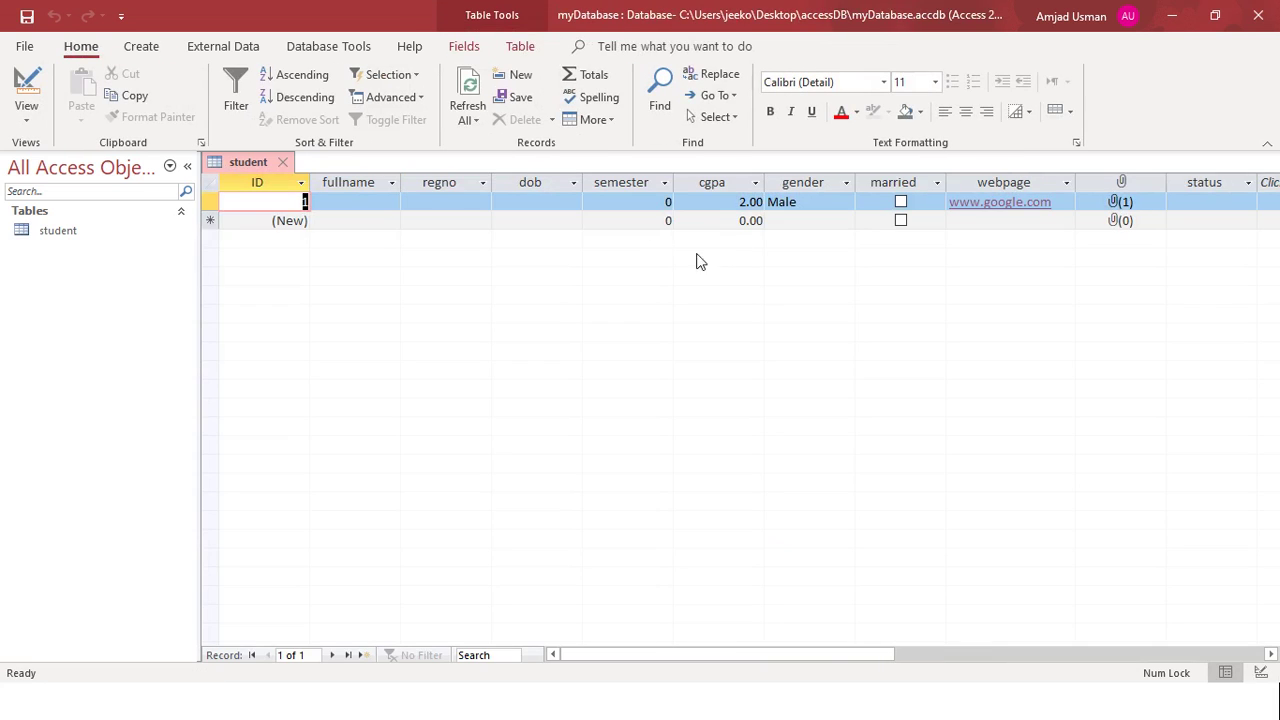
click(750, 204)
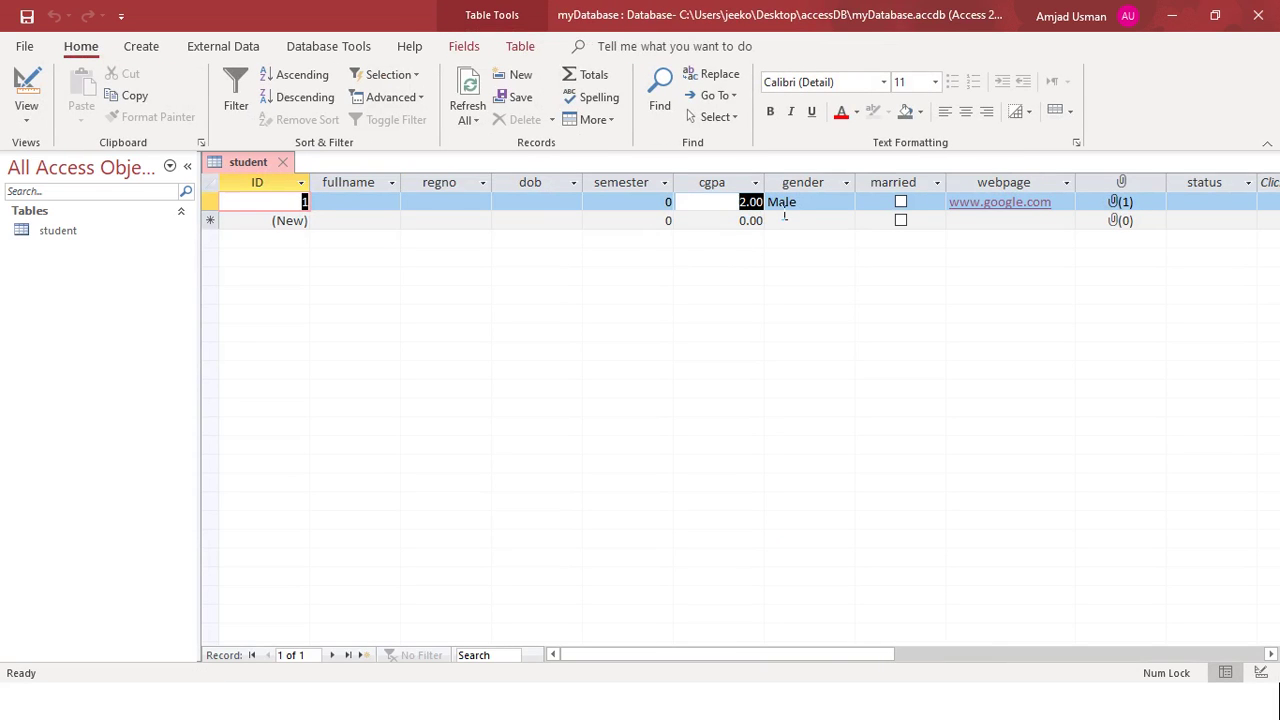
text(1.)
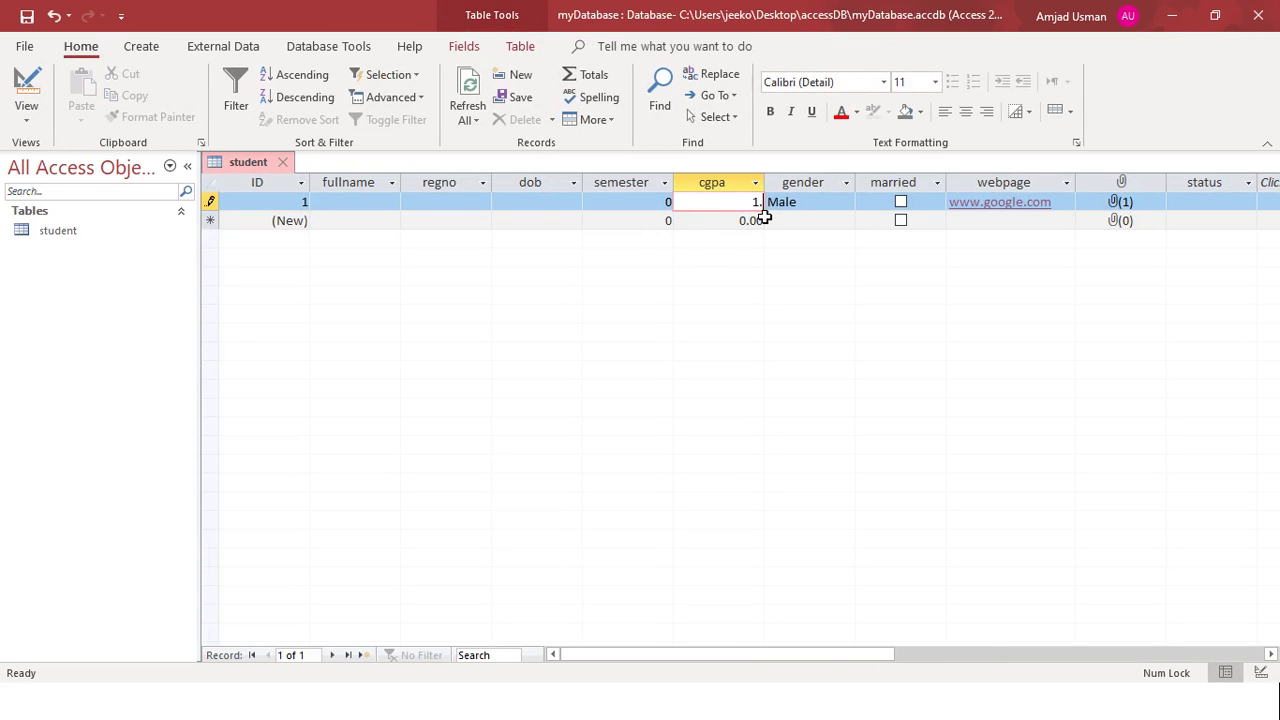
click(763, 219)
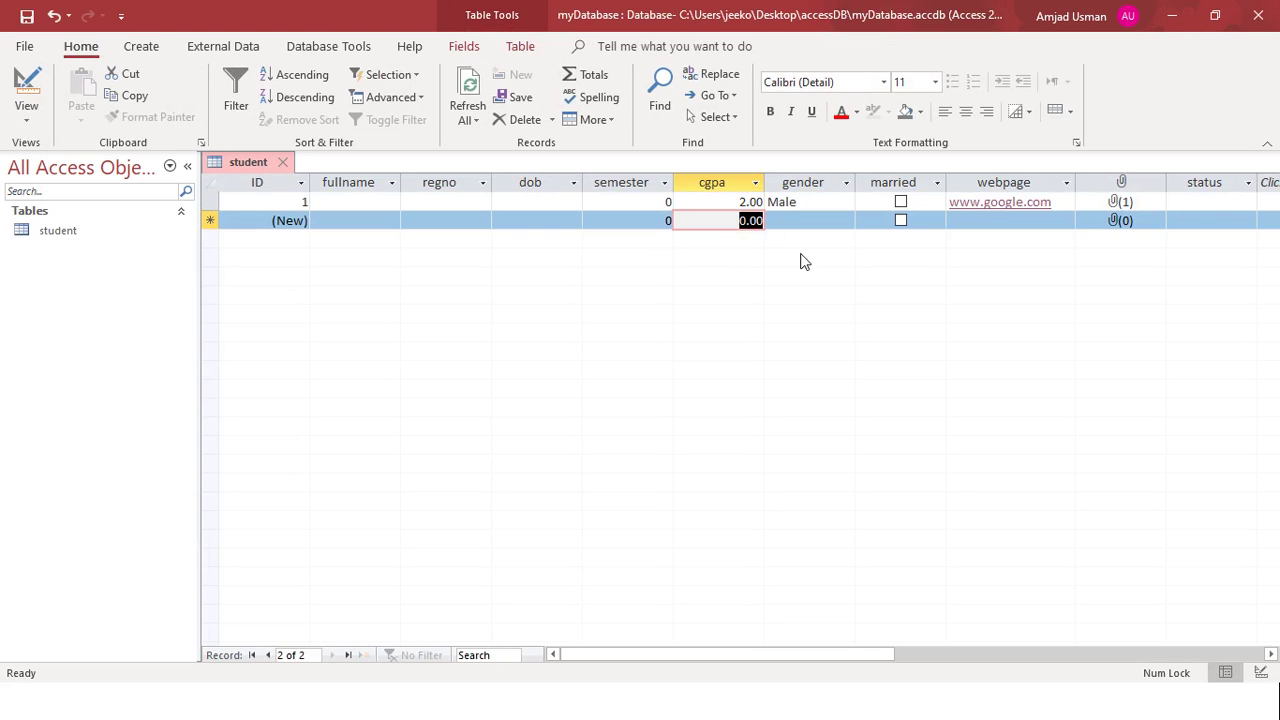
click(738, 203)
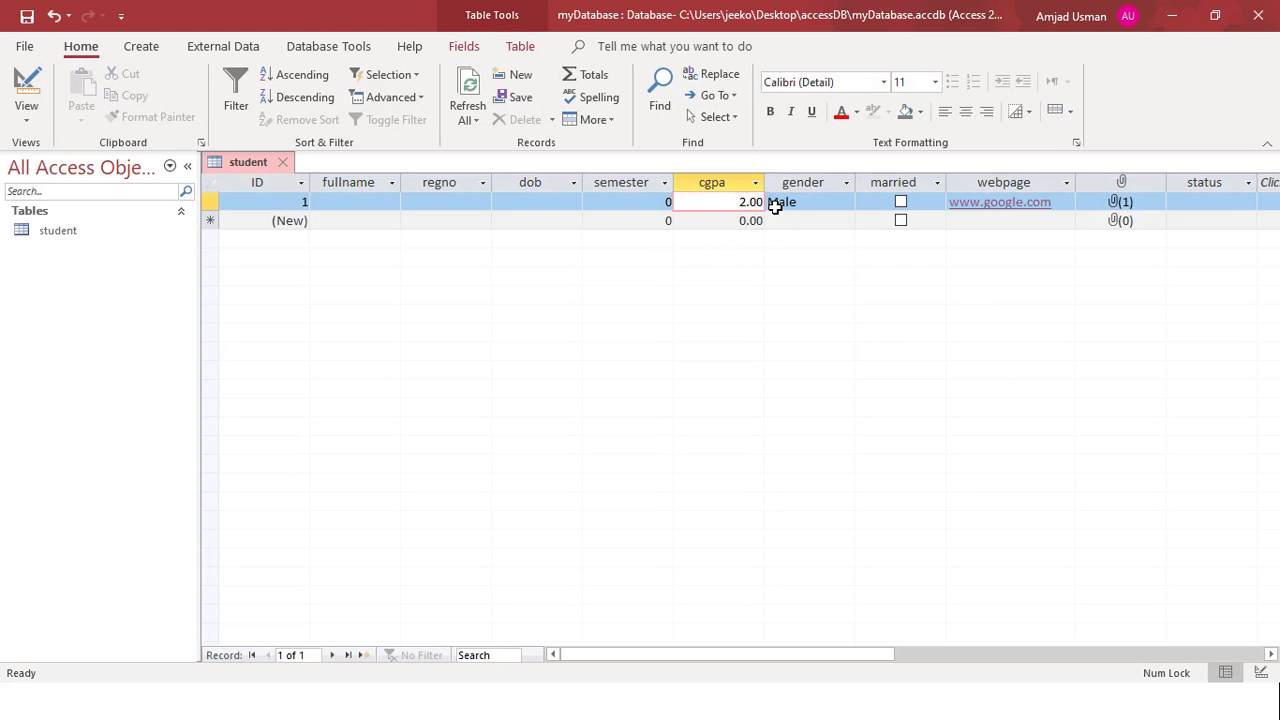
Enter 1.3 as the cgpa of the first student record and commit the record.
drag(740, 203, 768, 203)
text(1.3)
key(Down)
key(Up)
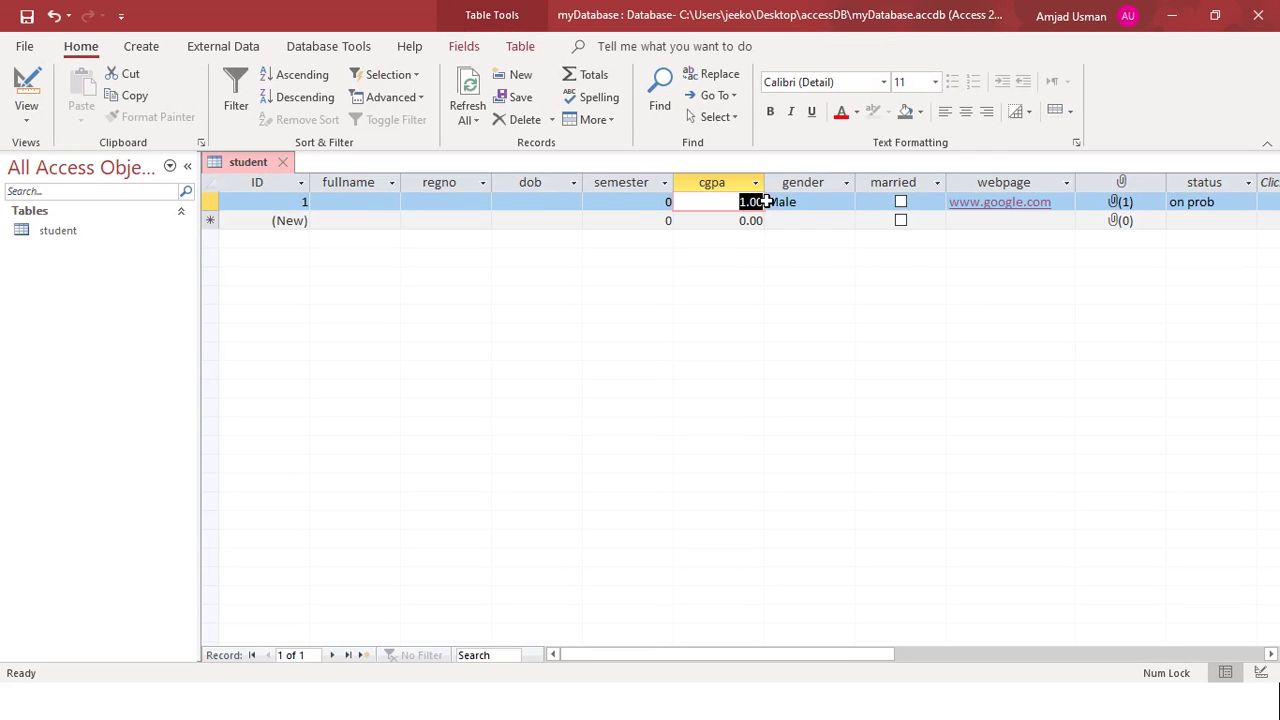
Switch the student table to Design View and go to the cgpa field's Format property.
right_click(249, 161)
click(310, 254)
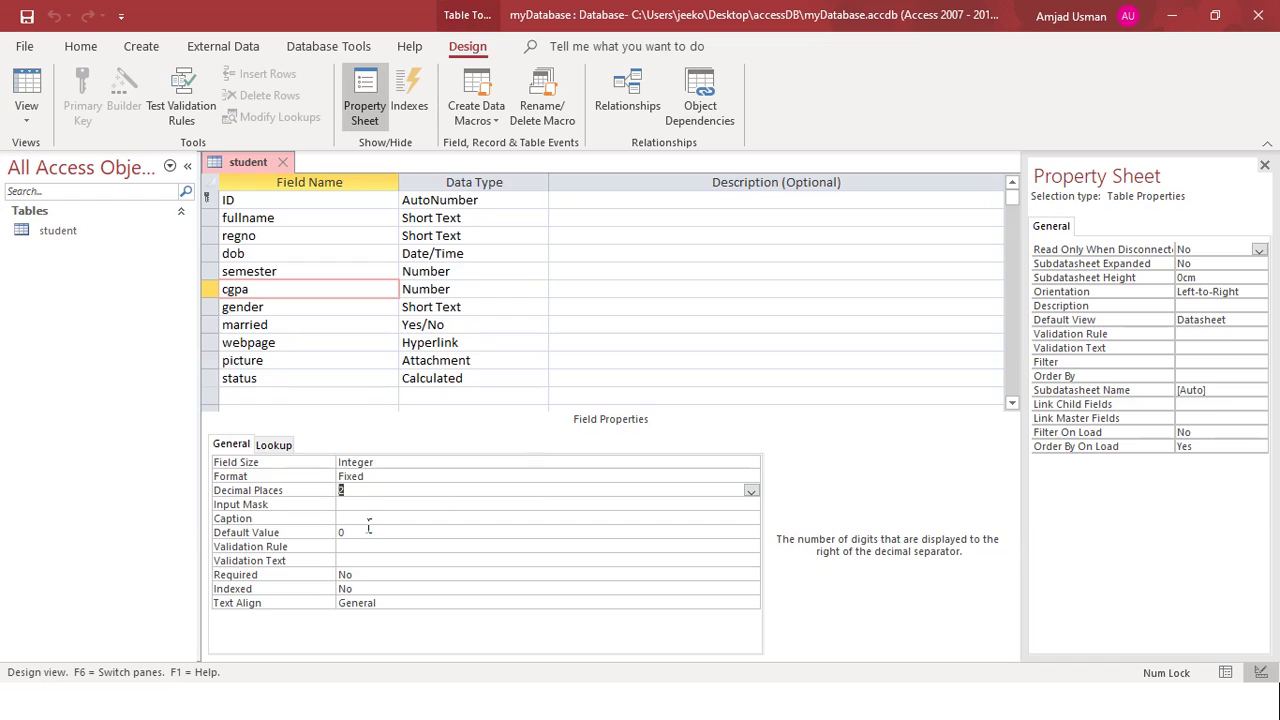
click(405, 477)
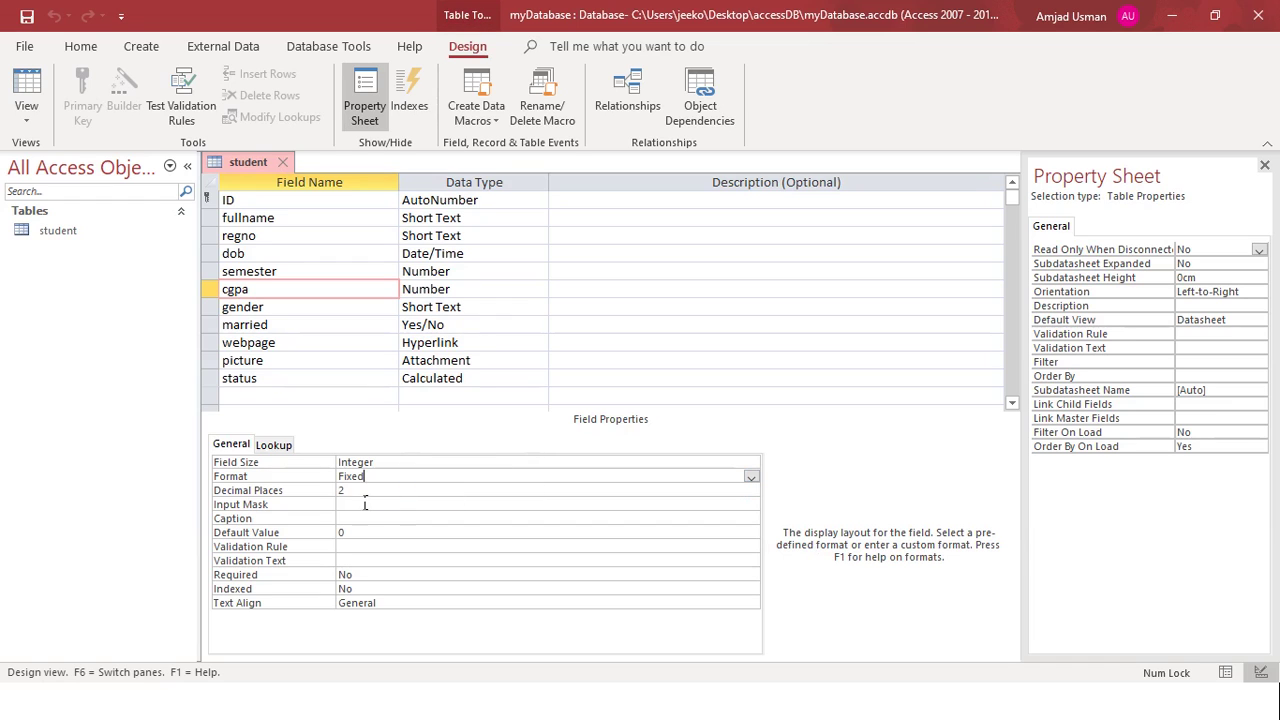
Try to clear the Decimal Places property of the cgpa field.
key(Return)
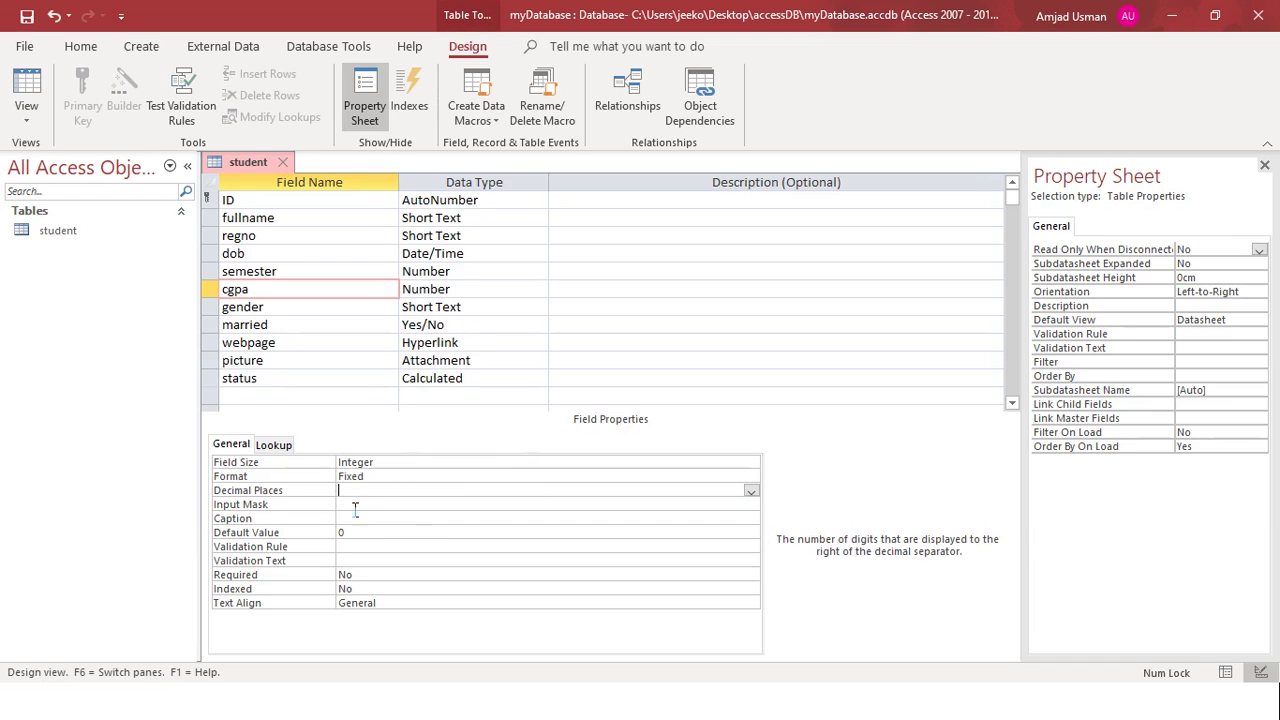
click(380, 507)
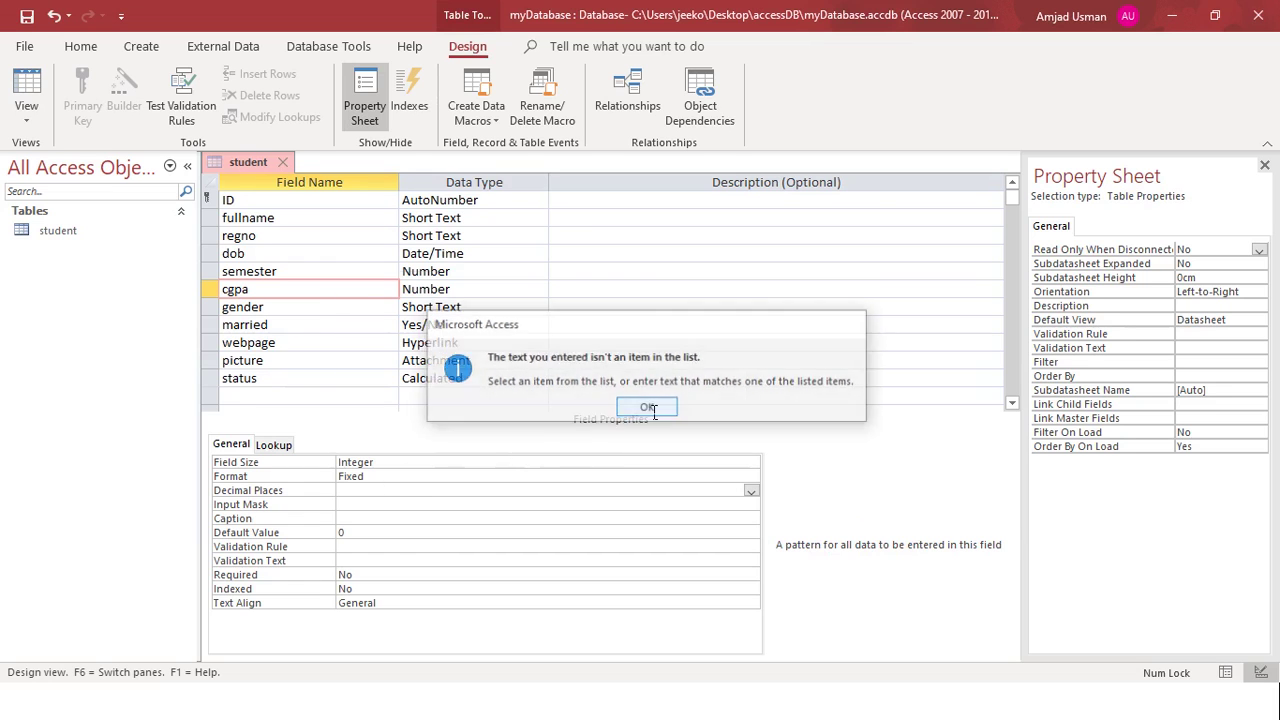
click(645, 410)
click(411, 496)
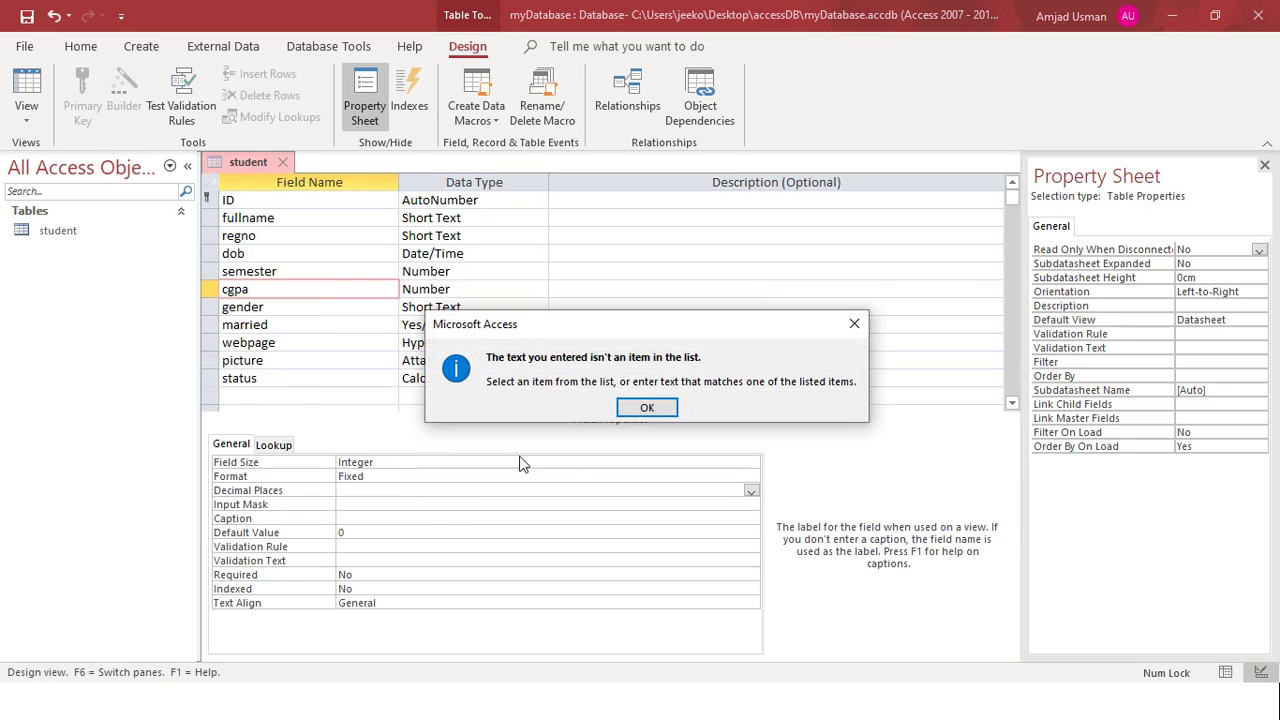
click(647, 408)
click(365, 320)
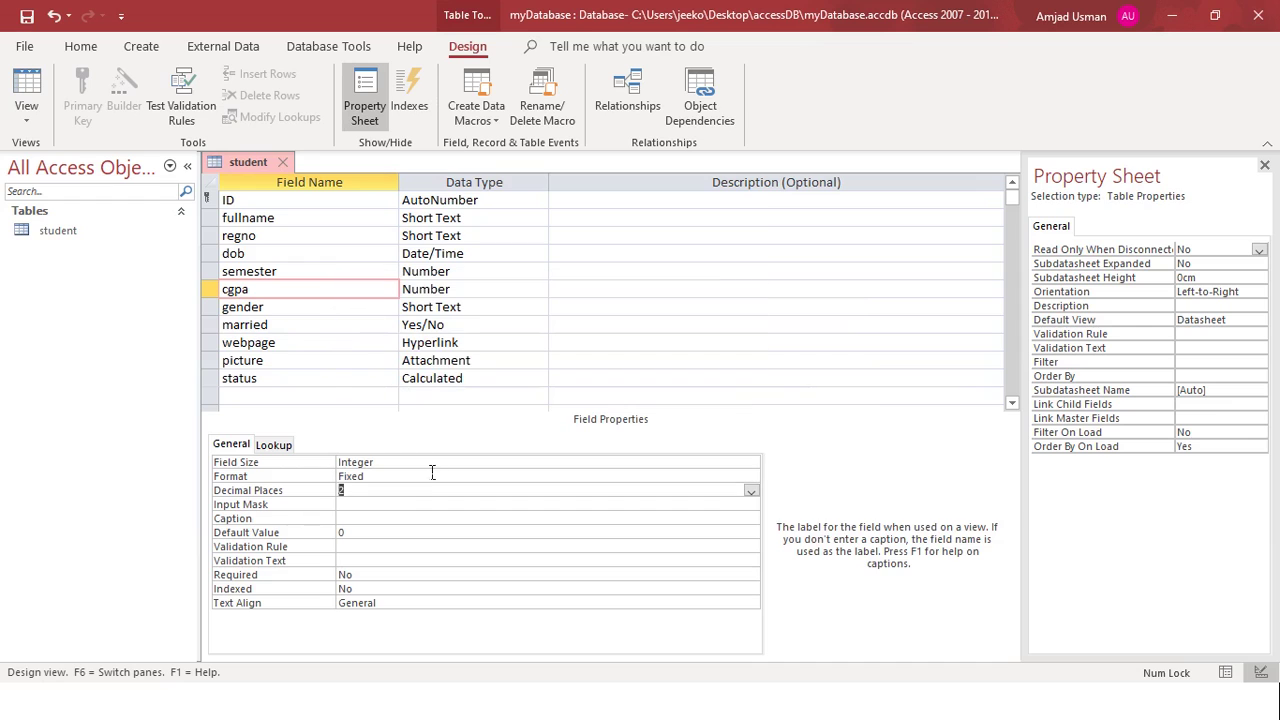
Set the Field Size of the cgpa field to Single and save the student table.
click(417, 466)
click(751, 463)
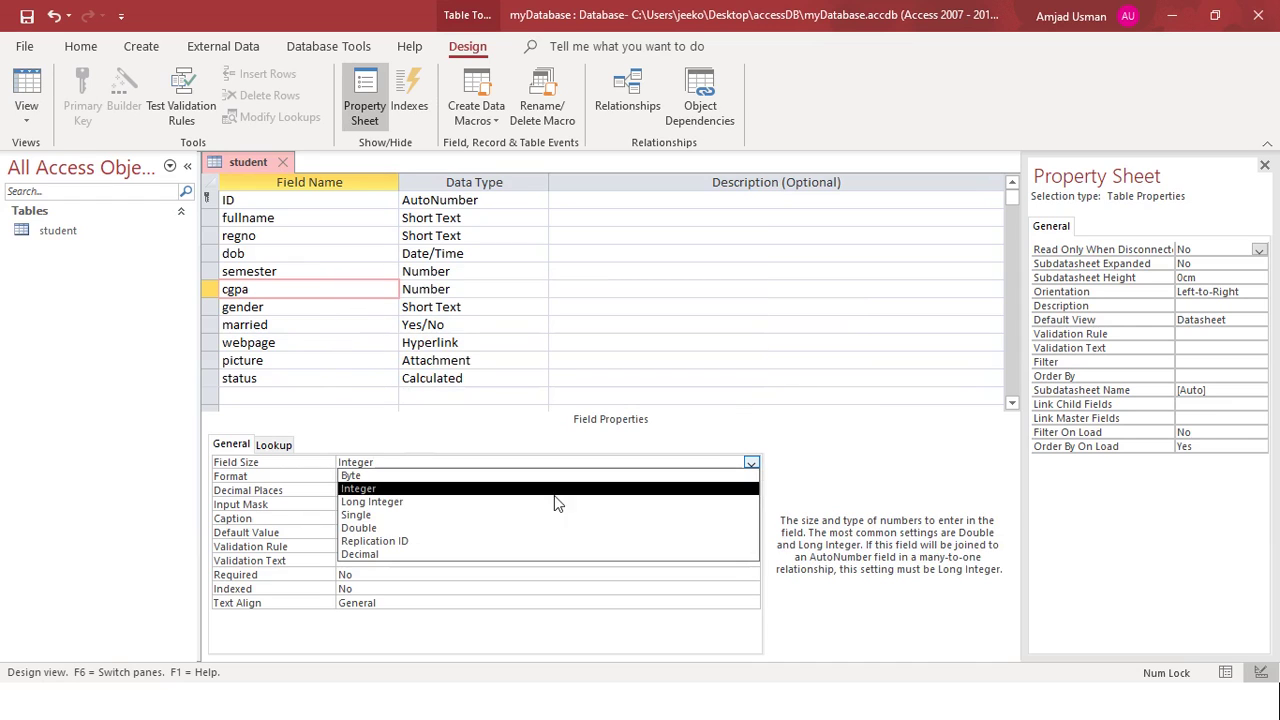
click(400, 514)
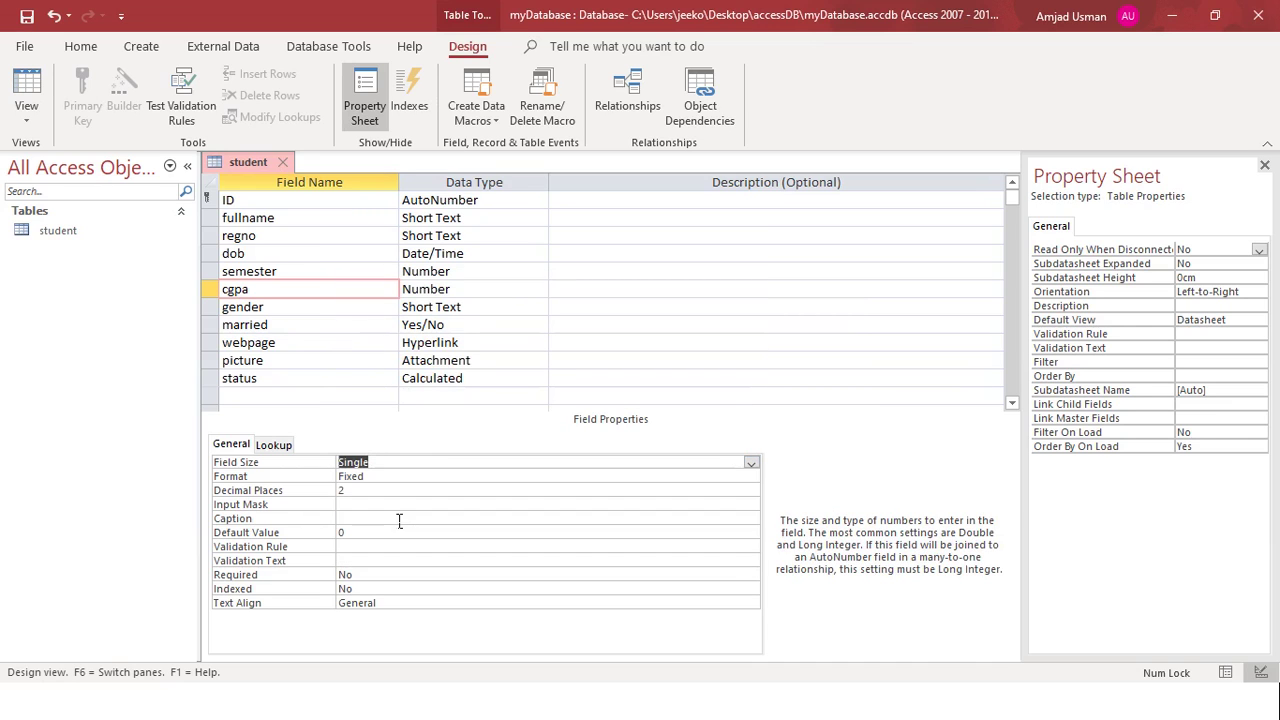
right_click(256, 153)
click(290, 166)
click(605, 420)
Set the Field Size of the cgpa field to Double and save the student table.
click(751, 462)
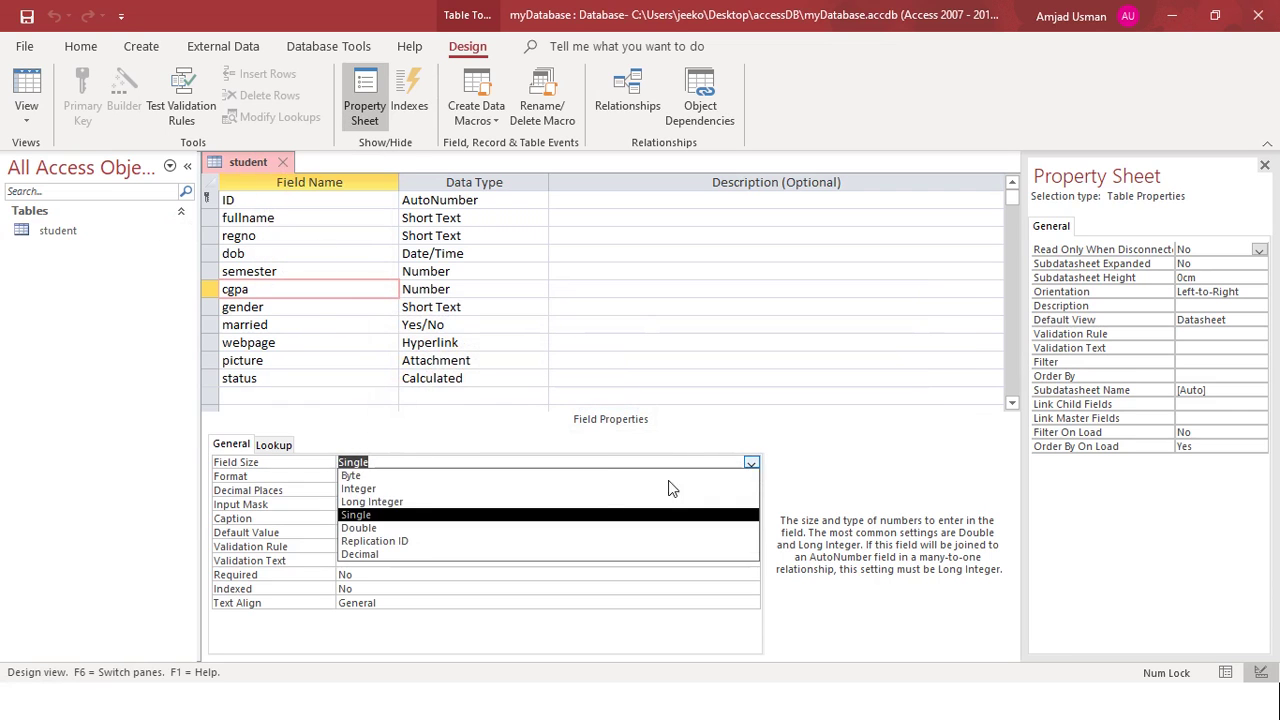
click(376, 528)
right_click(255, 162)
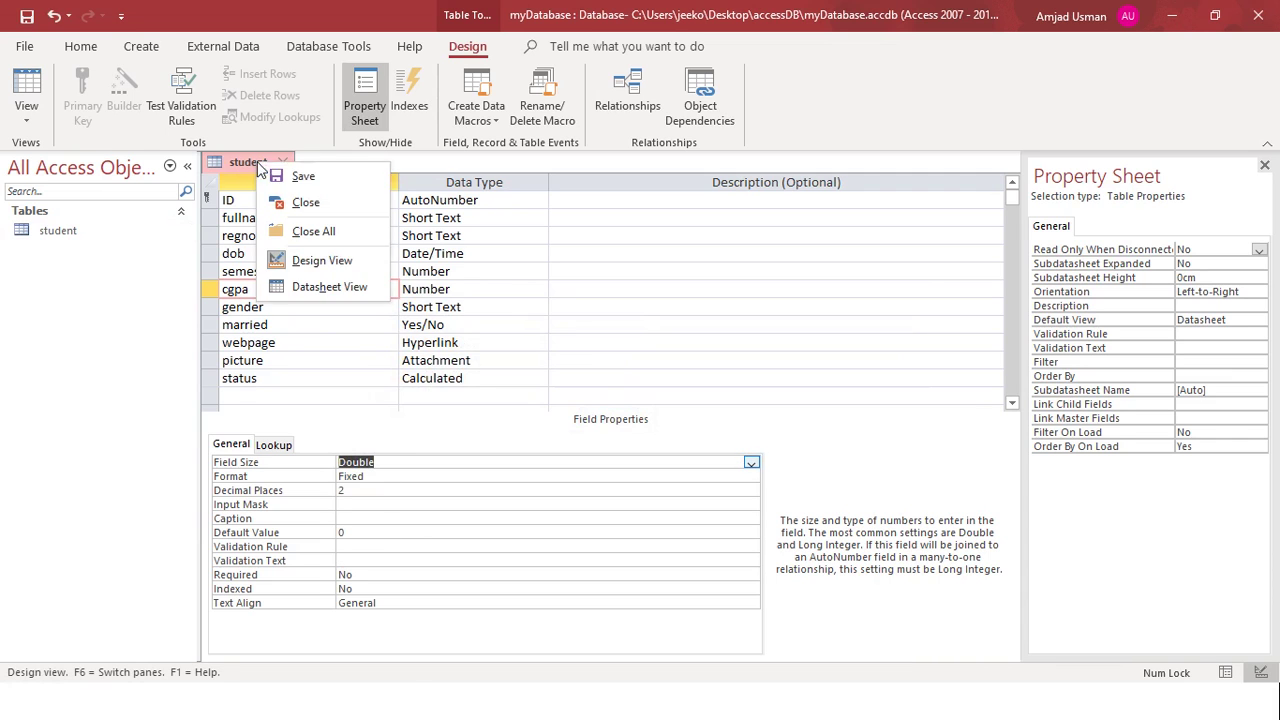
click(262, 172)
key(Return)
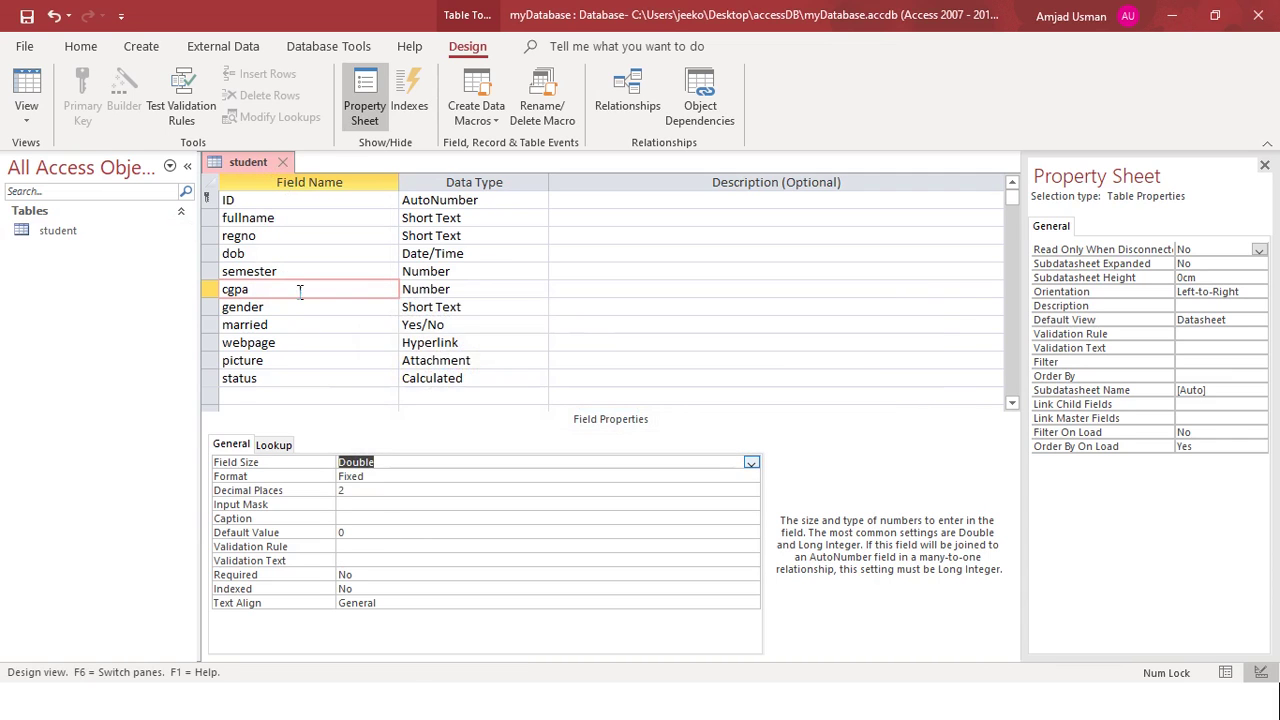
Switch the student table to Datasheet View and enter 1.50 as the cgpa of the first record.
right_click(242, 165)
click(306, 258)
right_click(250, 170)
click(302, 285)
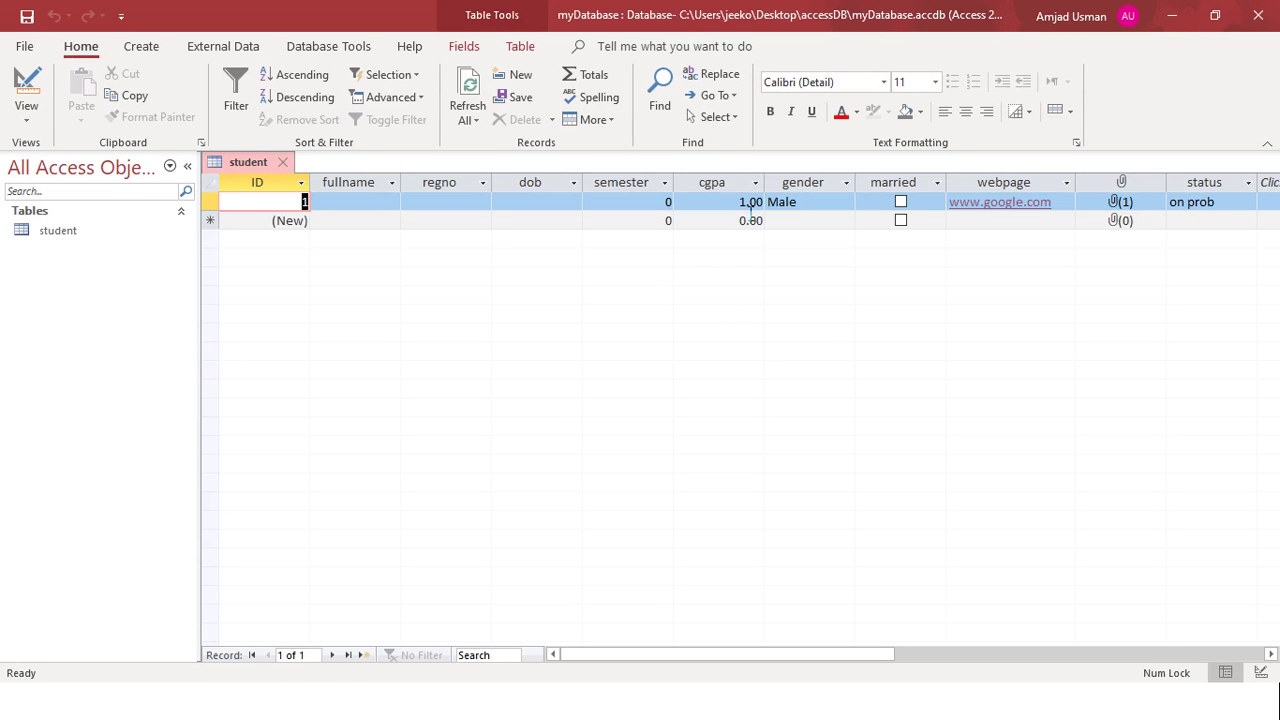
click(771, 203)
text(1.)
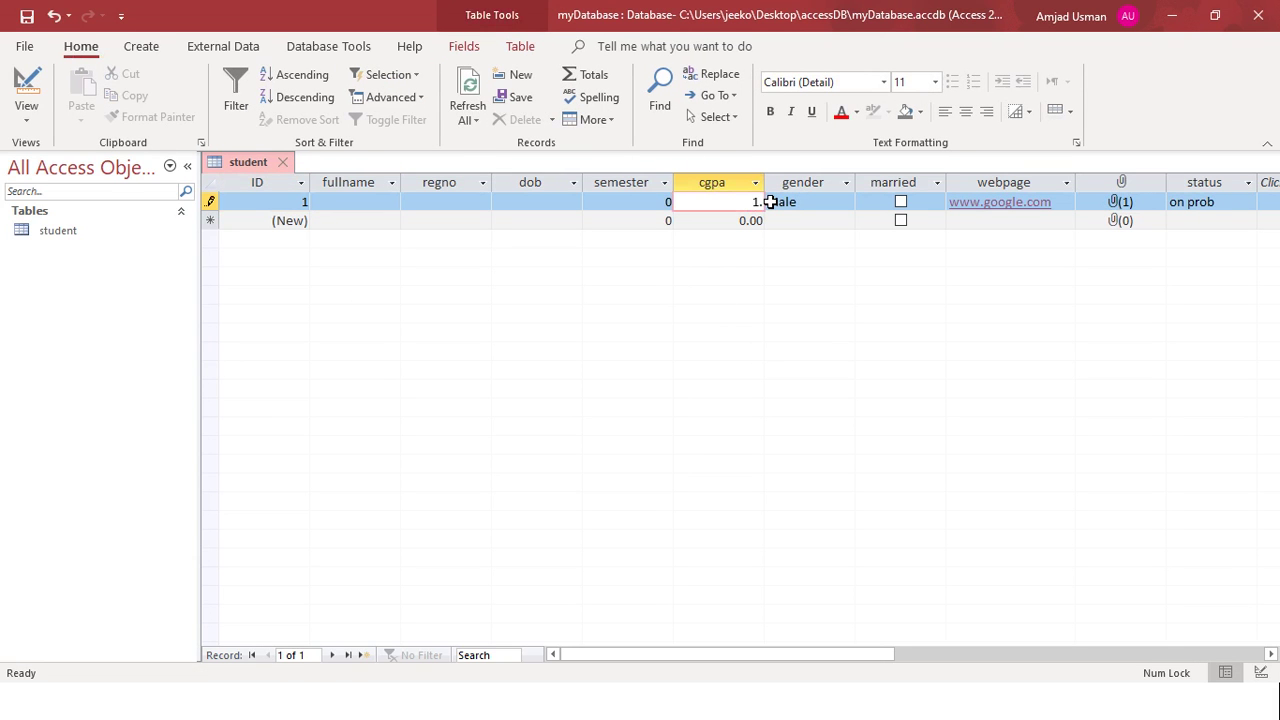
text(50)
key(Down)
key(Up)
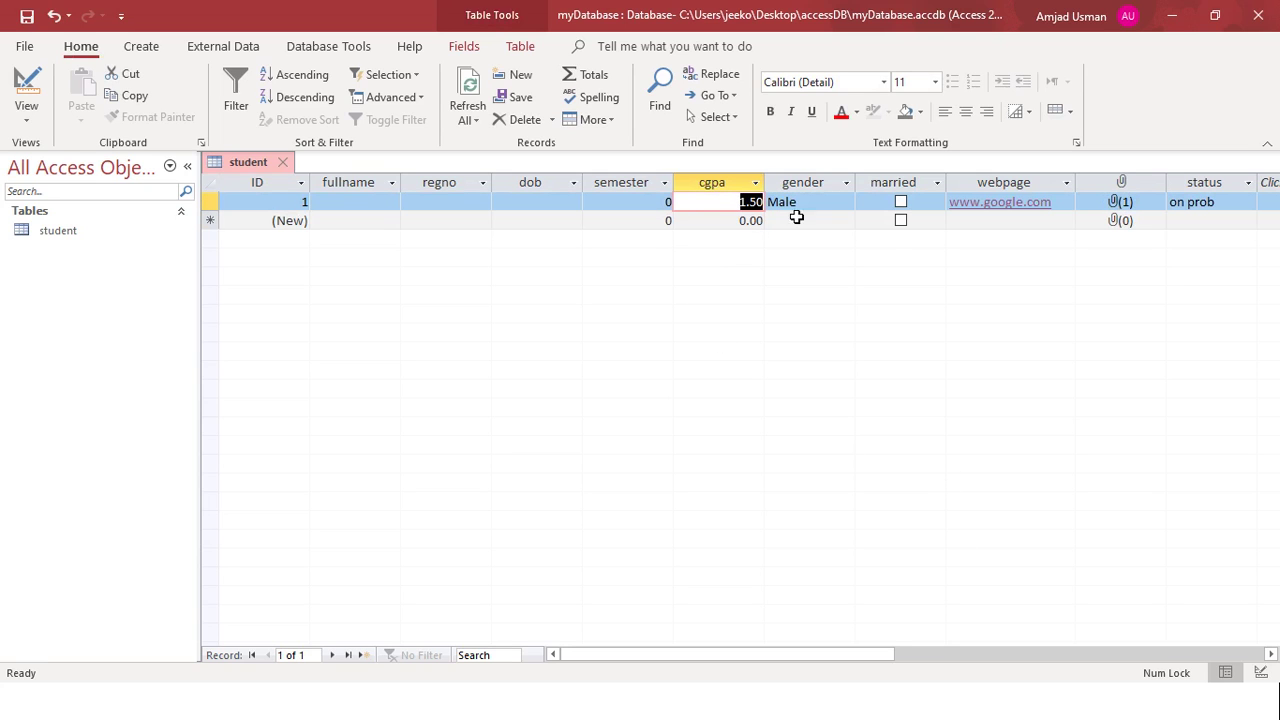
Return the student table to Design View and add a field named semesterFee with the Currency data type.
right_click(240, 162)
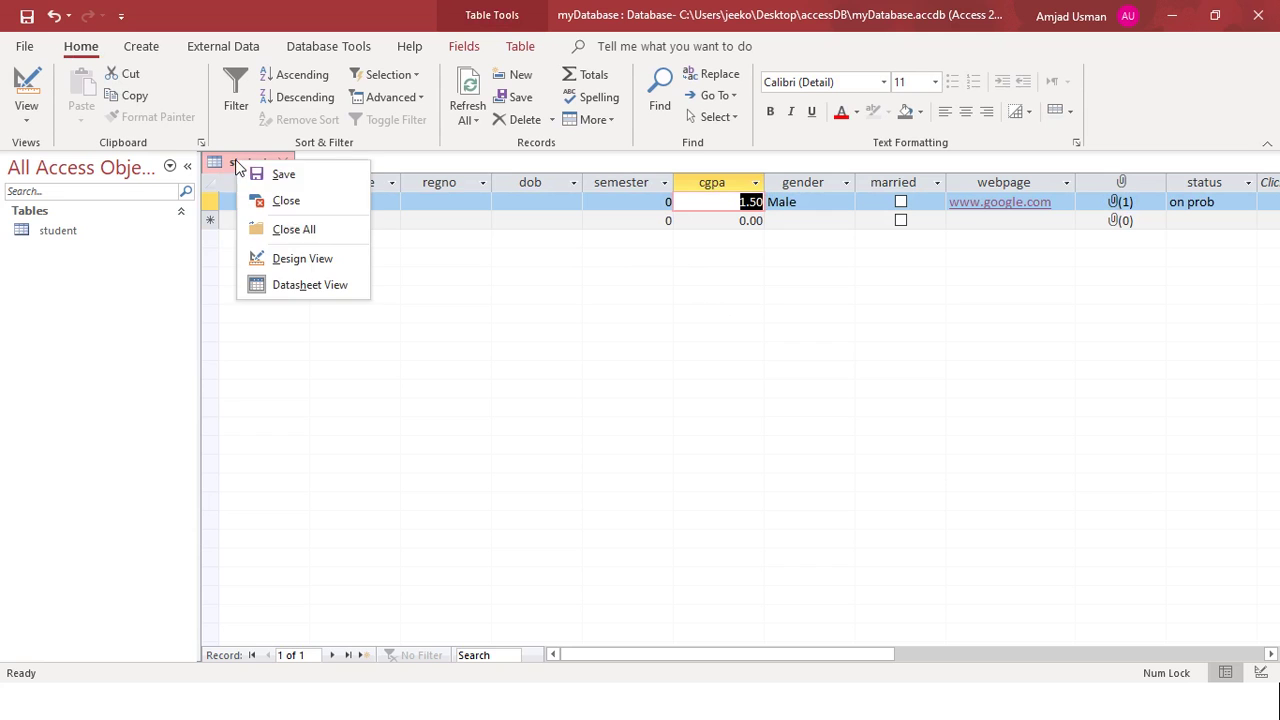
click(288, 262)
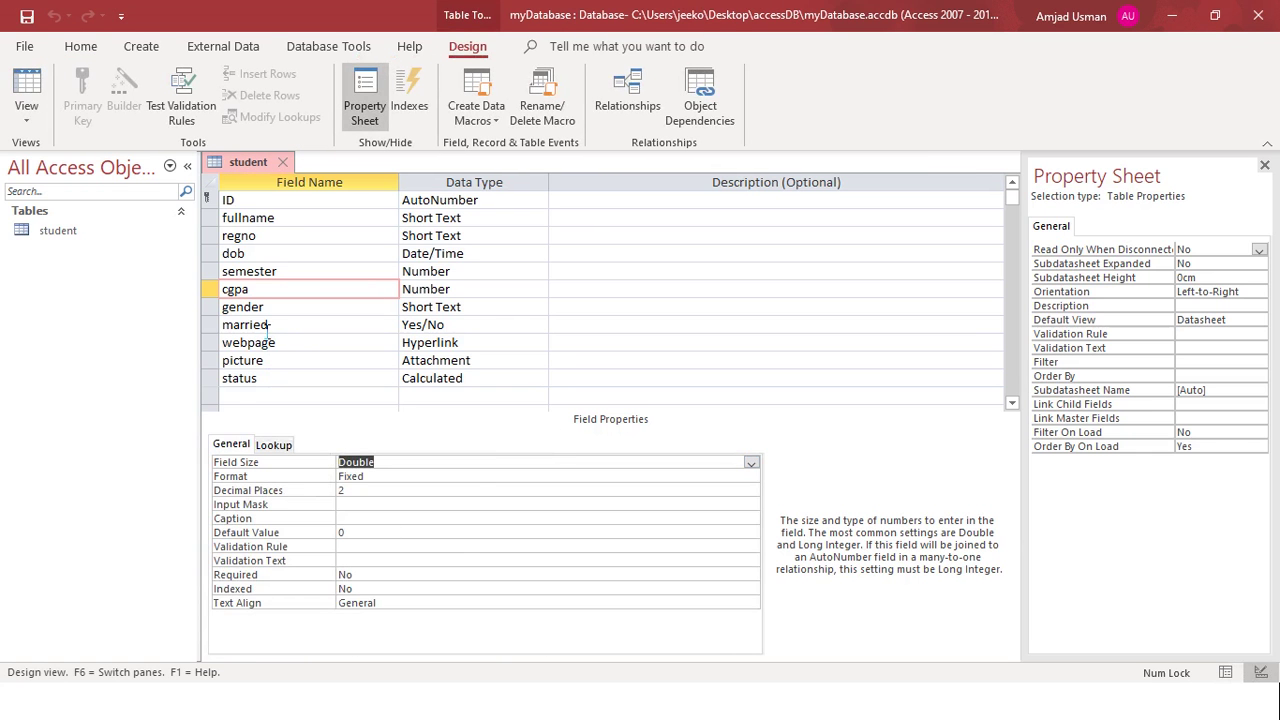
click(495, 296)
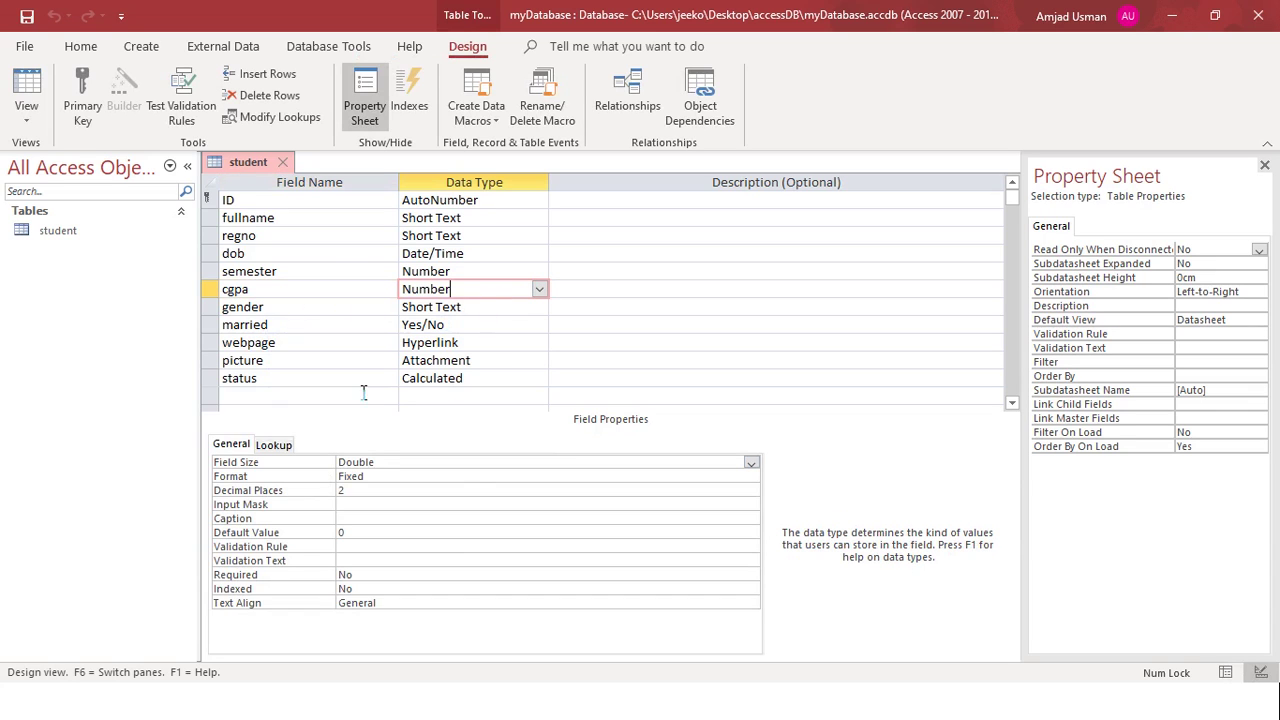
click(283, 402)
text(semesterFee)
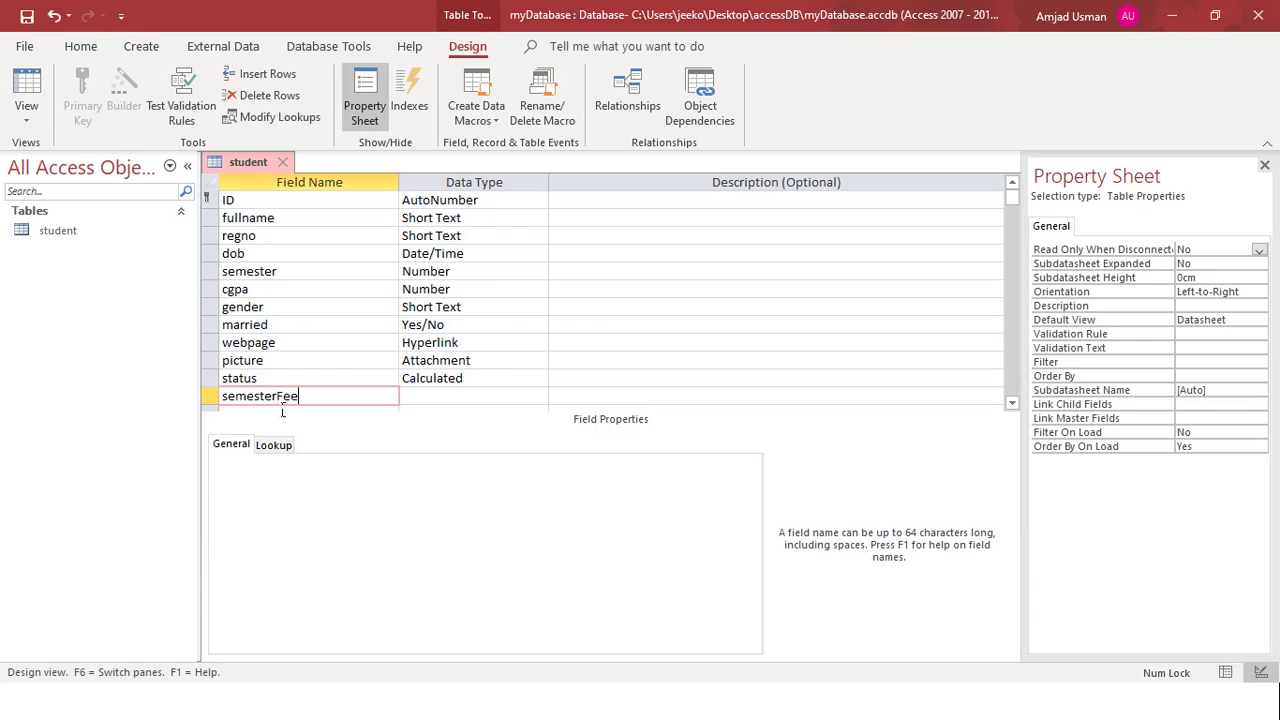
key(Tab)
text(c)
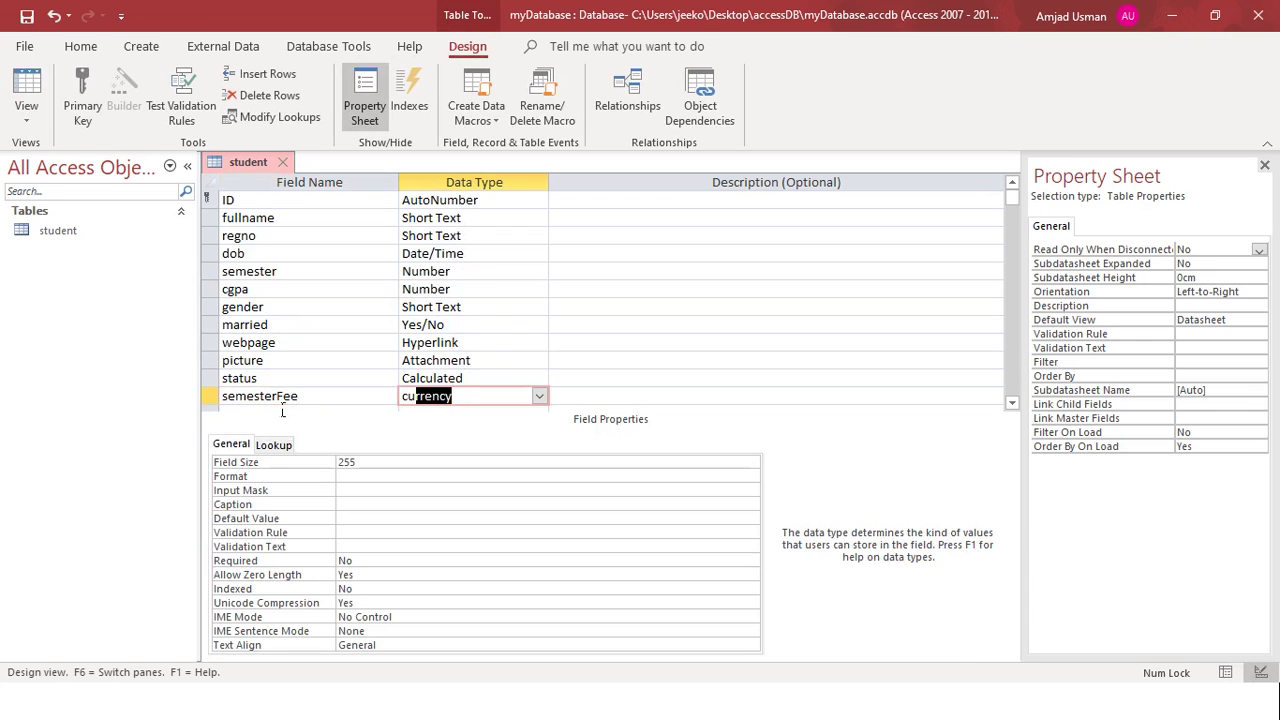
text(u)
key(Tab)
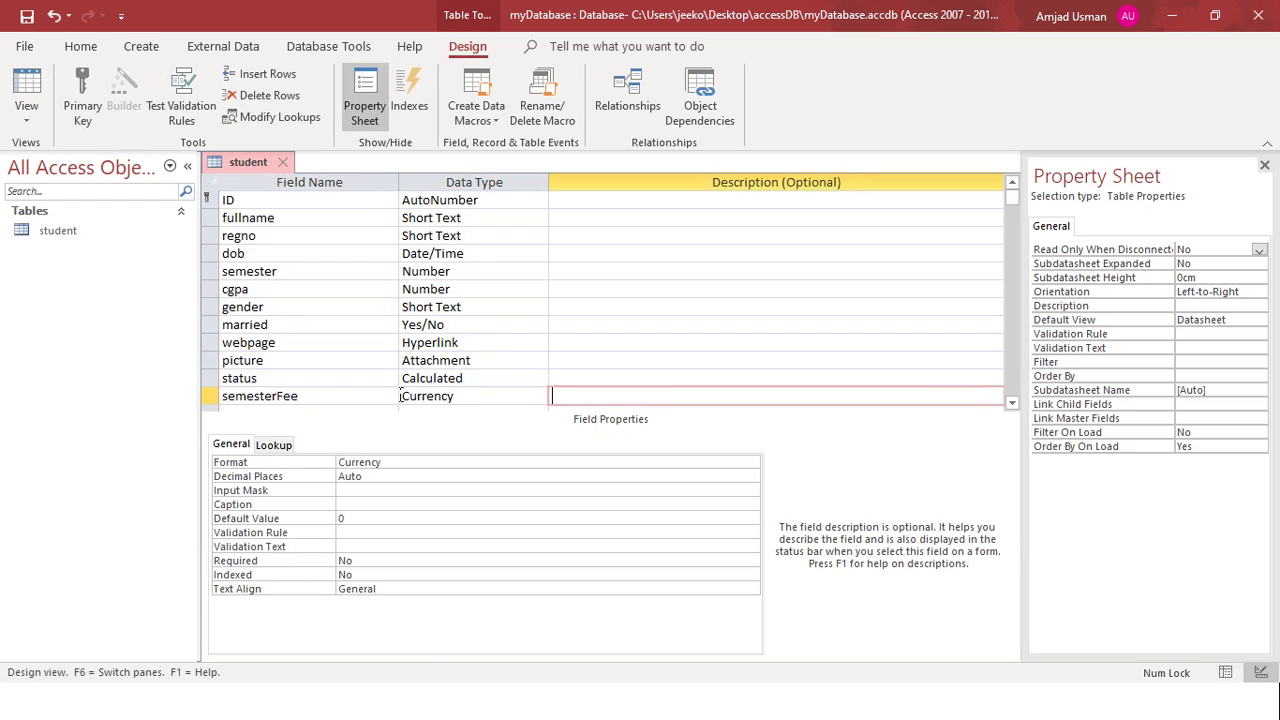
Set the Decimal Places property of the semesterFee field to 2.
click(485, 399)
drag(376, 480, 322, 480)
text(2)
key(Return)
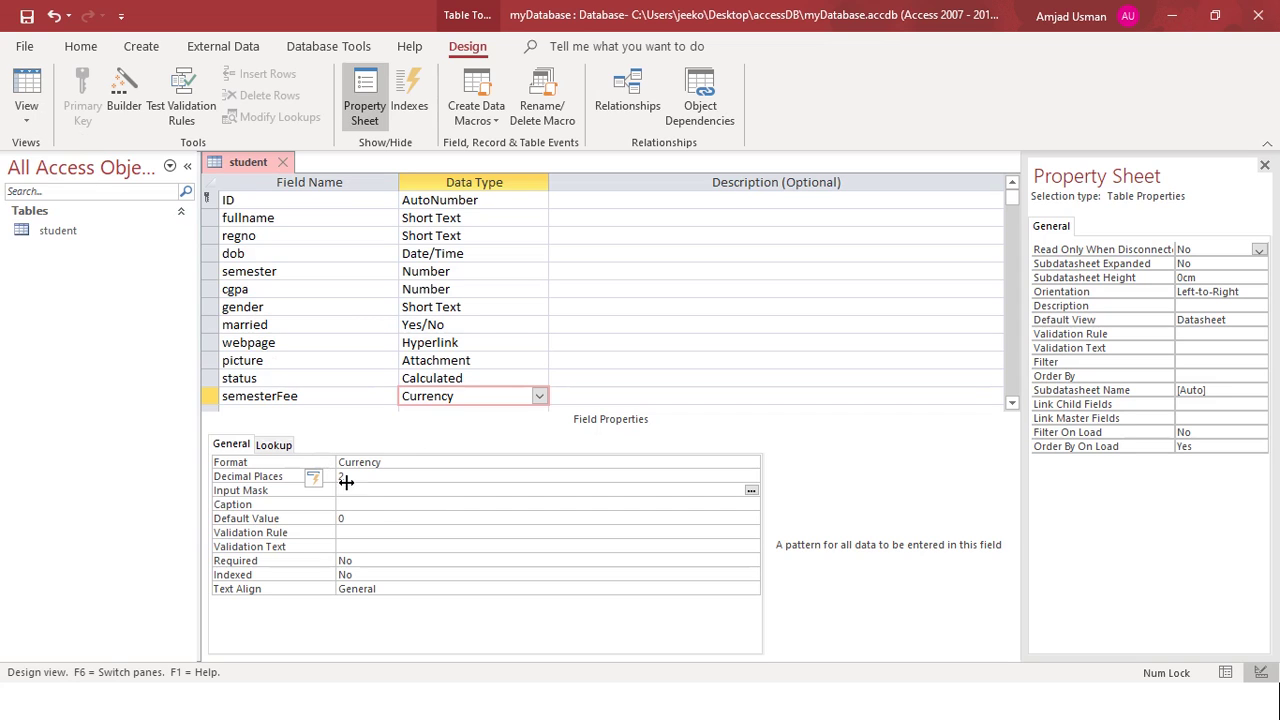
Show the student table in Datasheet View, enter 85,000 as the first record's semesterFee, and highlight its Rs currency symbol.
right_click(250, 165)
click(320, 289)
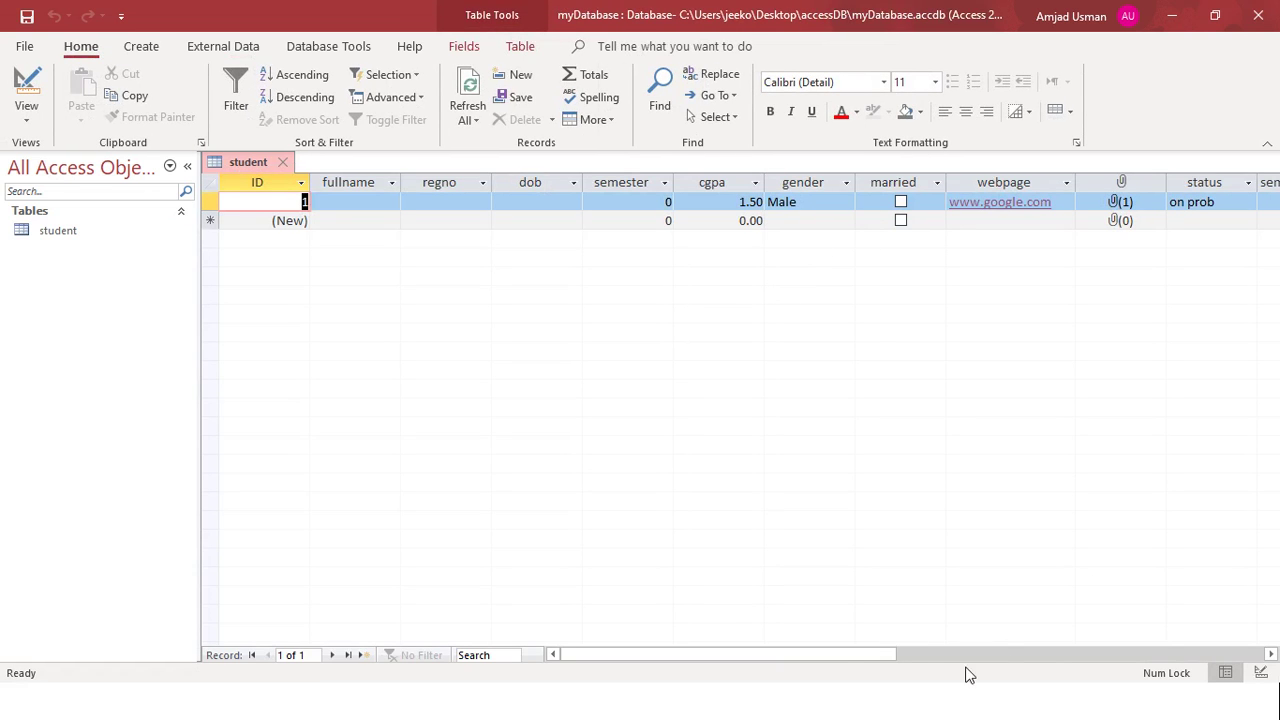
drag(837, 655, 939, 655)
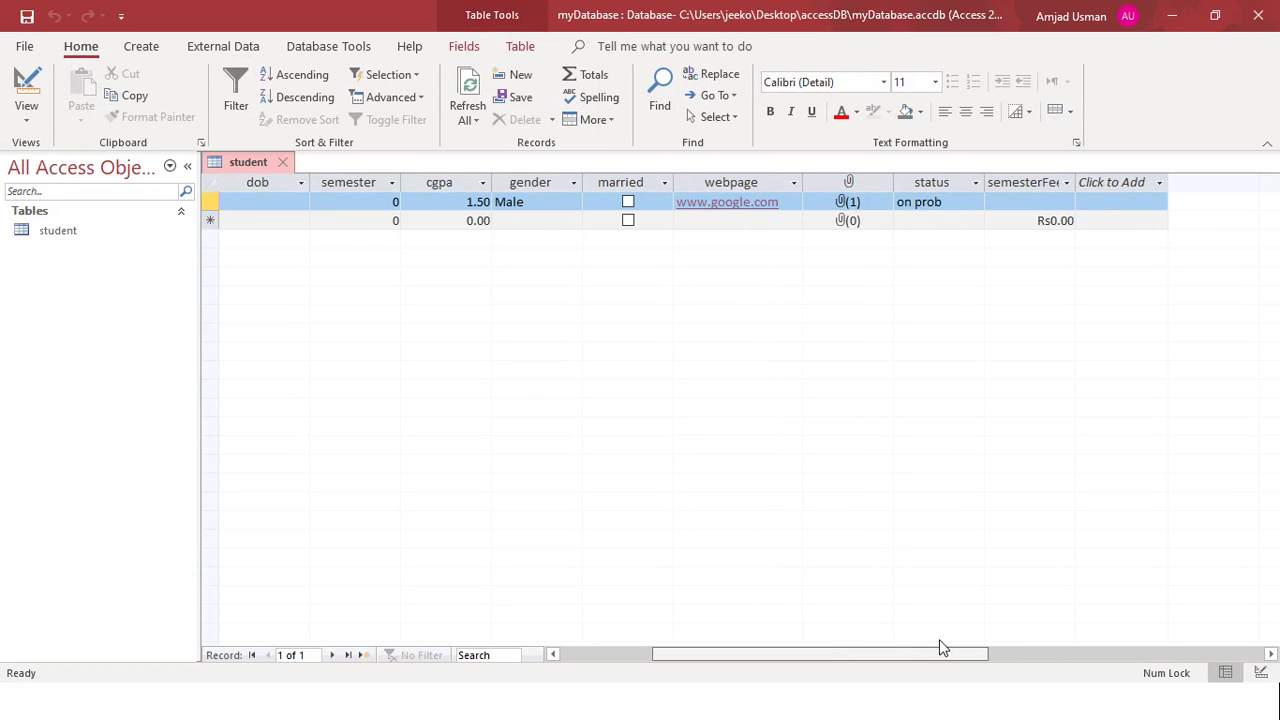
click(1040, 208)
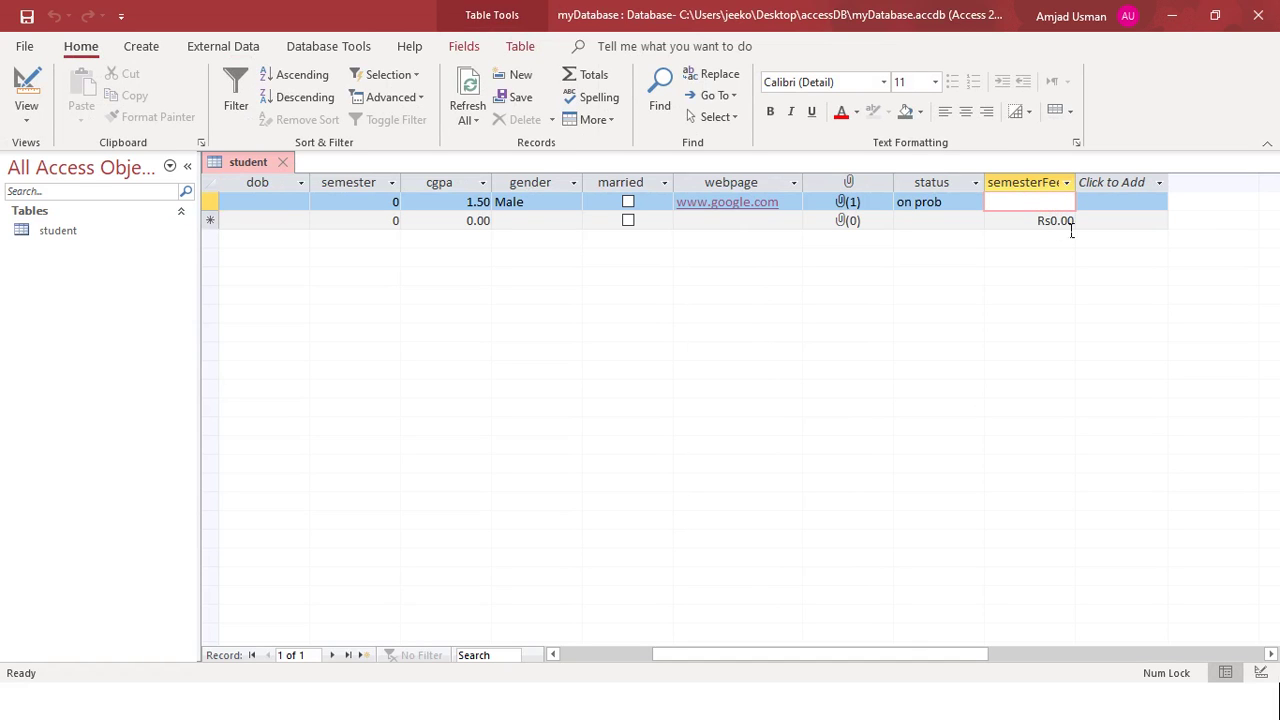
text(85,000)
key(Tab)
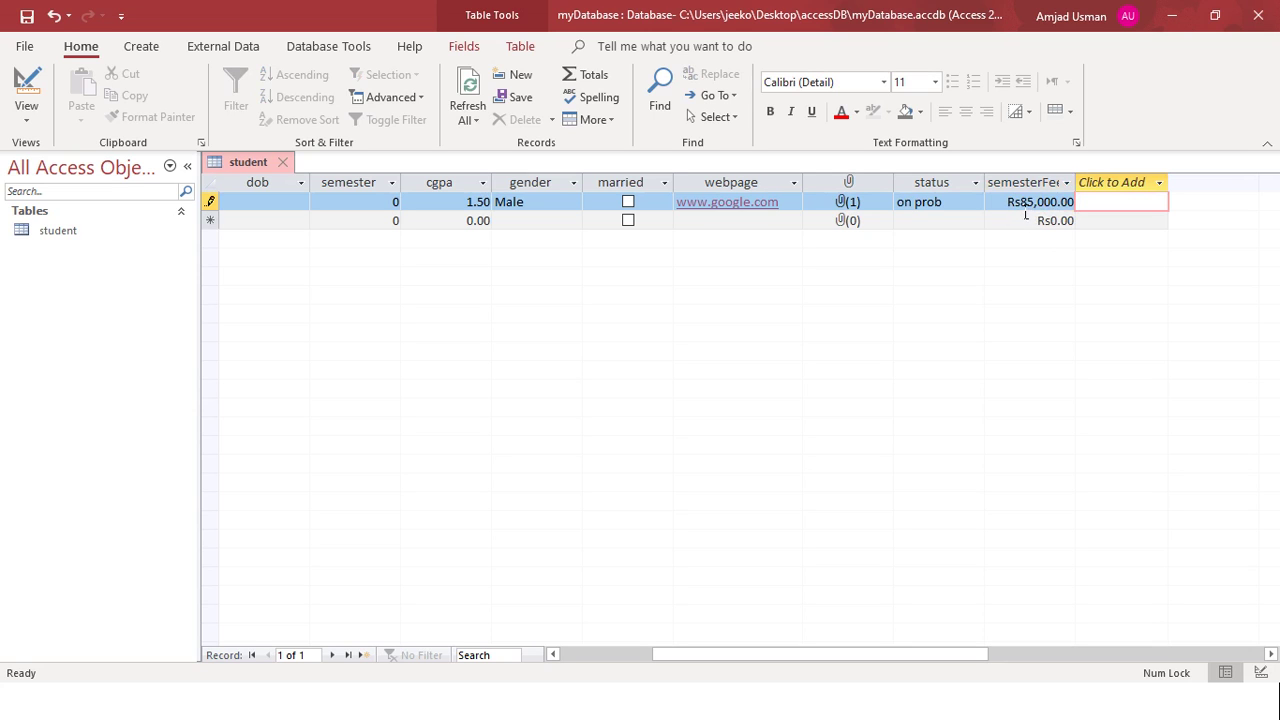
drag(1024, 203, 1006, 201)
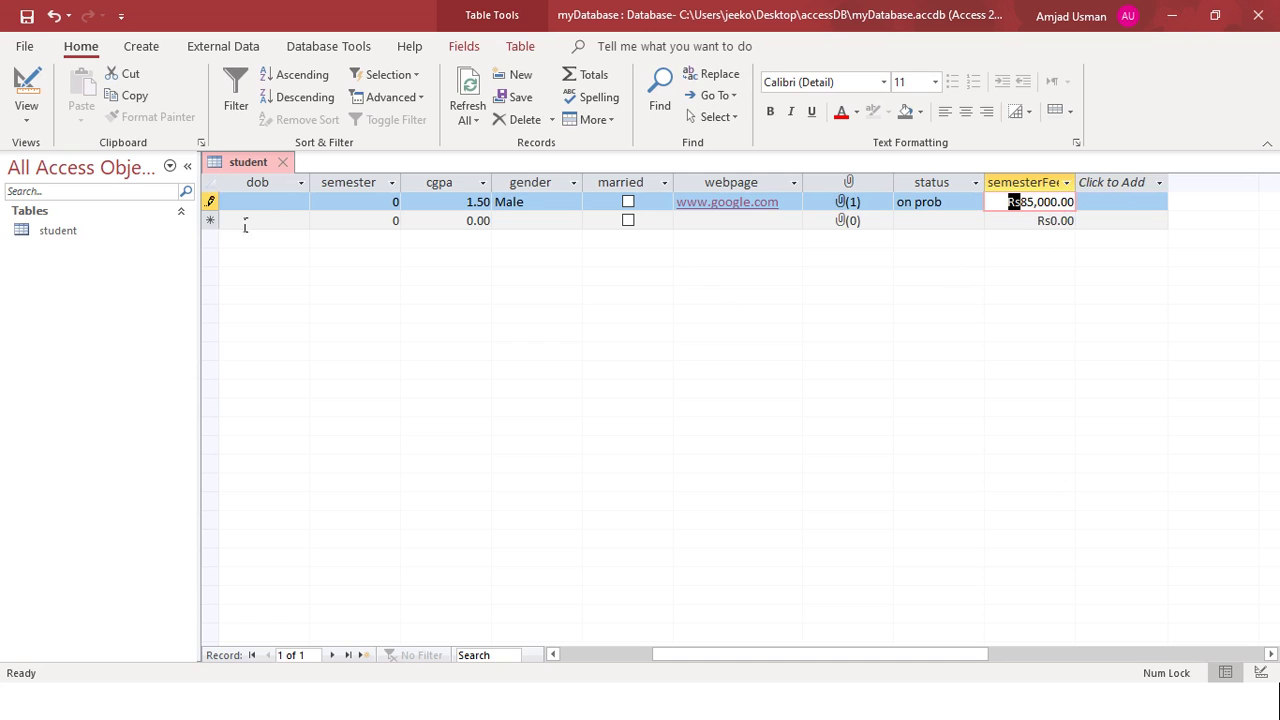
click(27, 88)
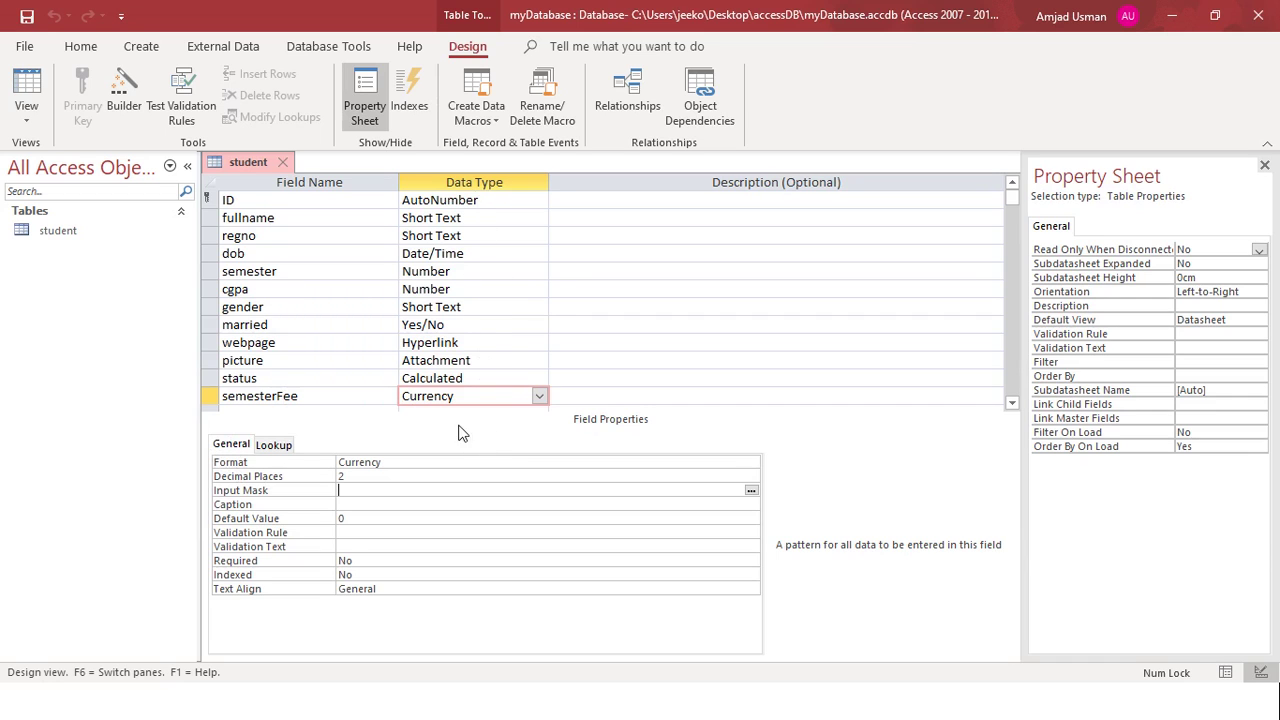
right_click(260, 166)
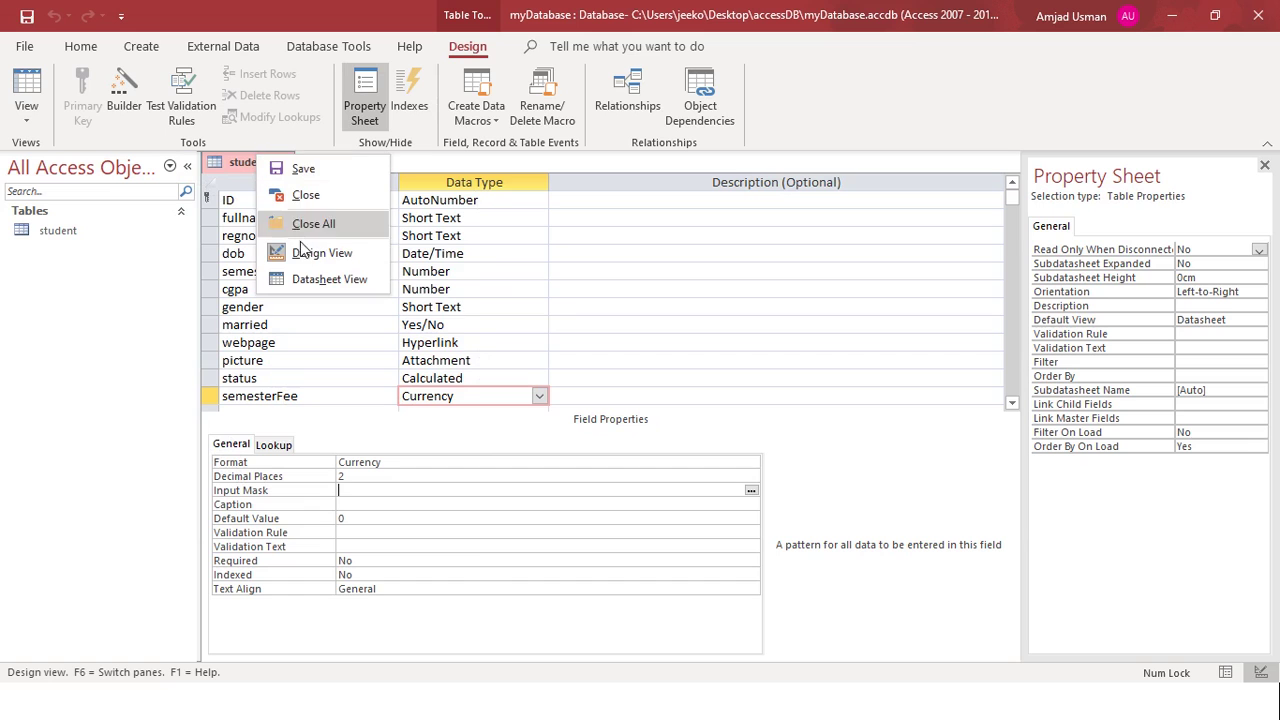
click(312, 285)
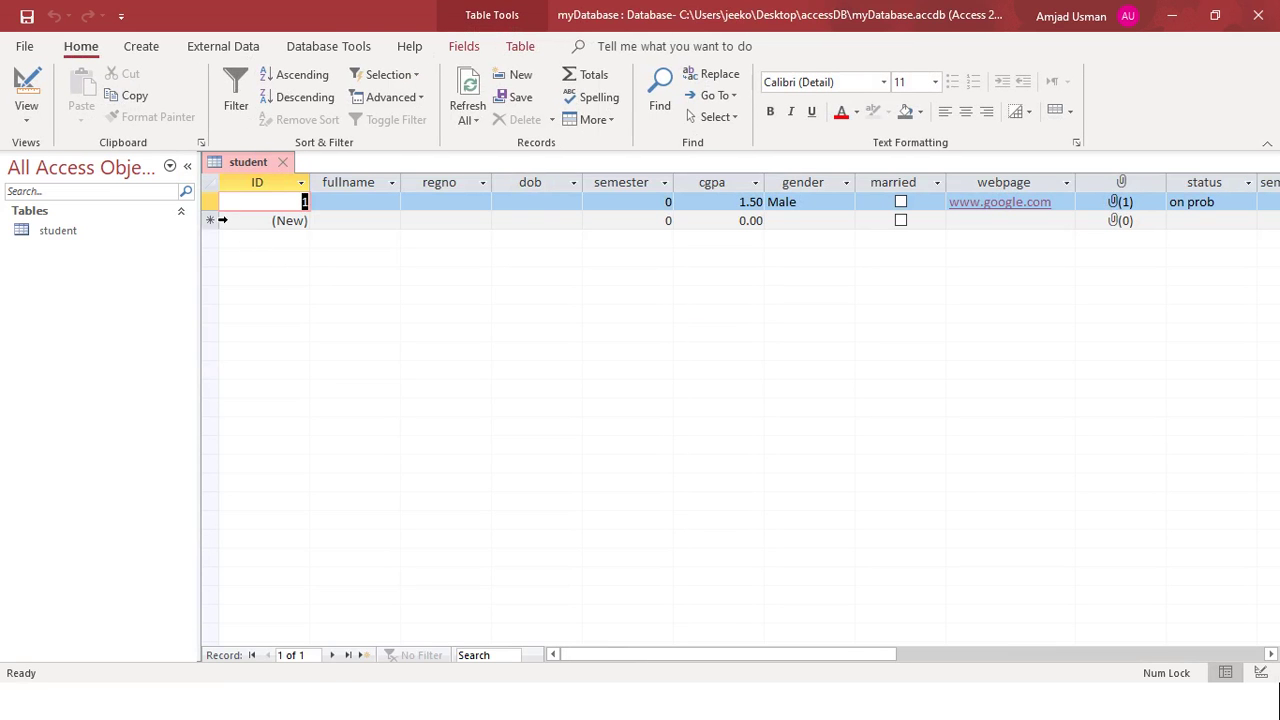
Delete the first record from the student table and confirm the deletion.
click(211, 205)
right_click(211, 207)
click(275, 247)
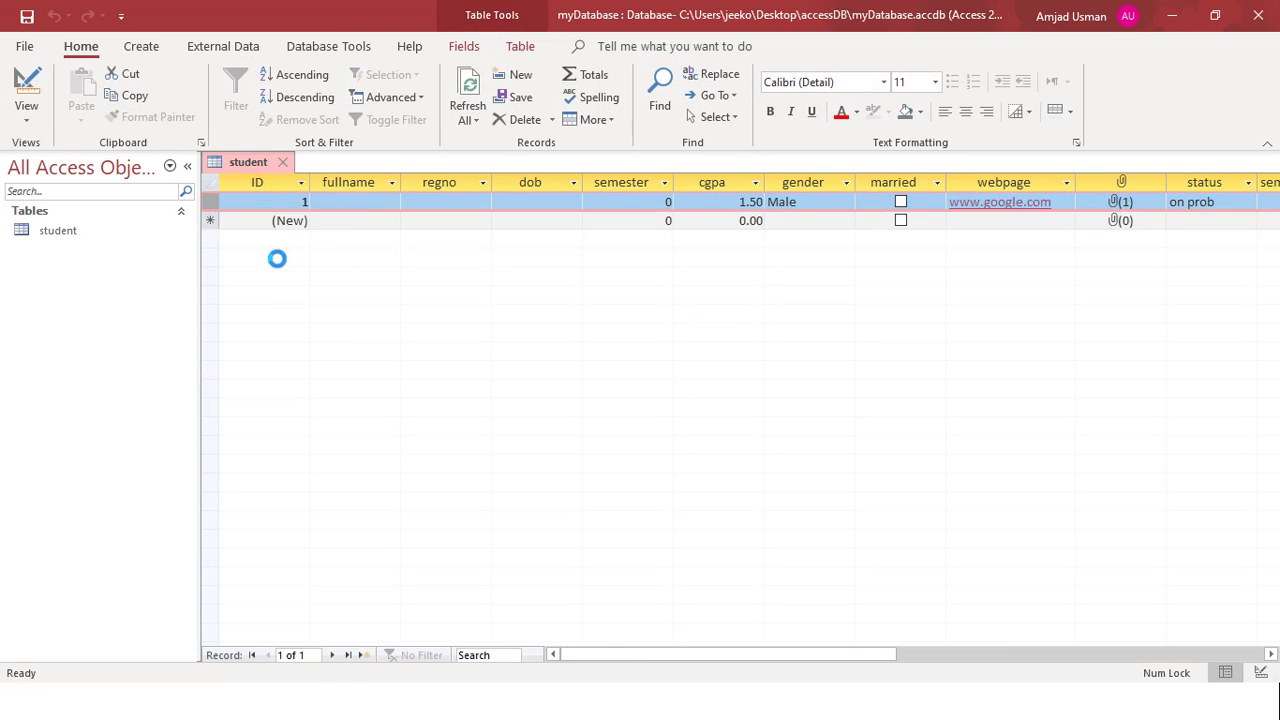
click(603, 413)
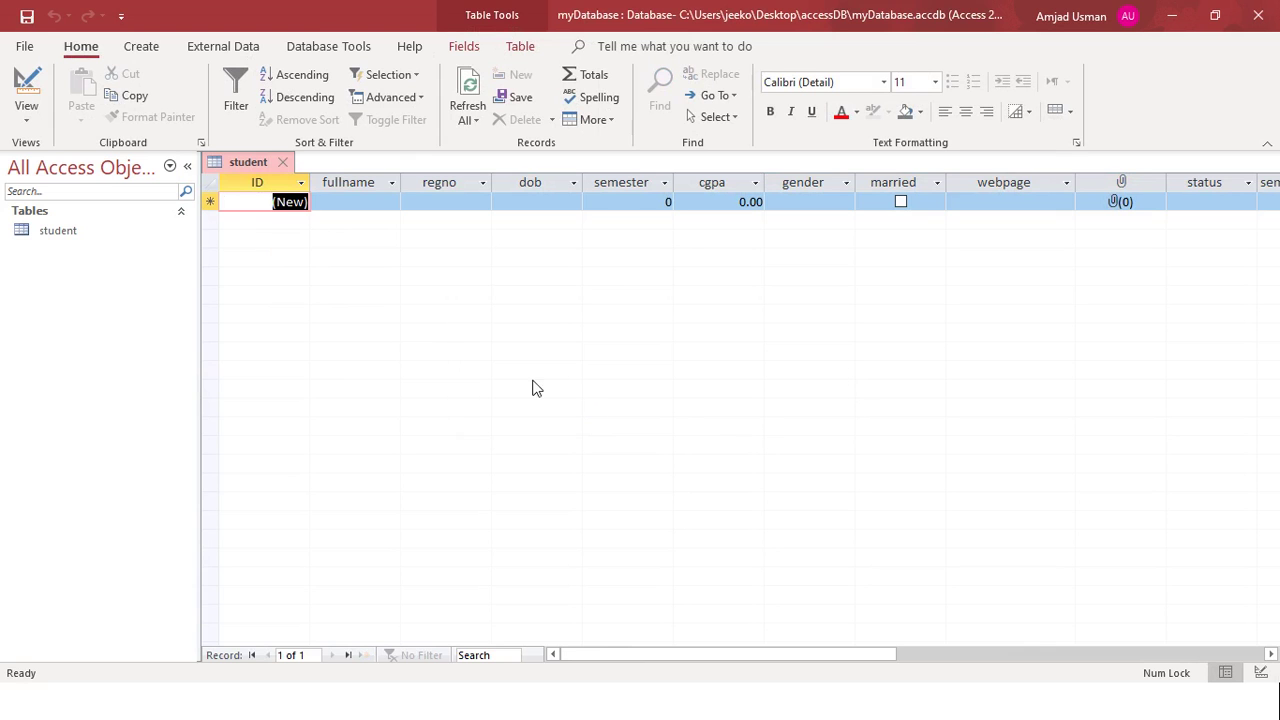
Switch the student table to Design View and select the ID field to show its field properties.
click(30, 85)
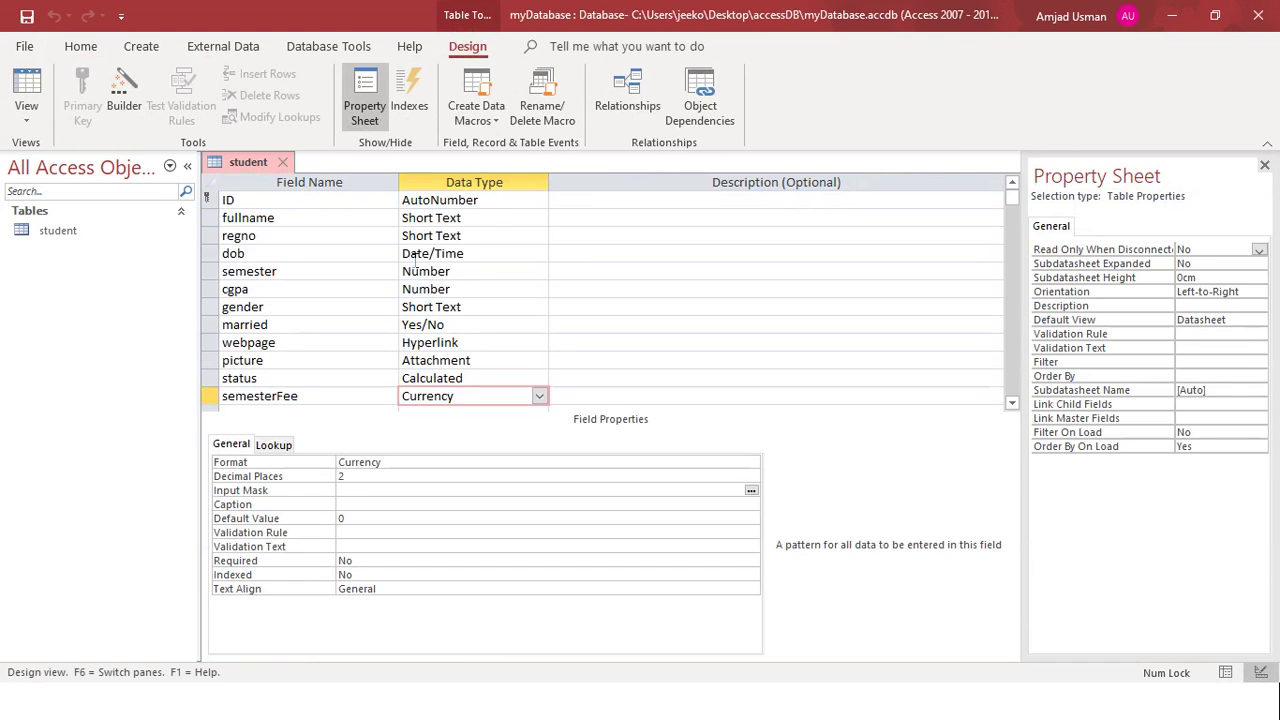
click(300, 201)
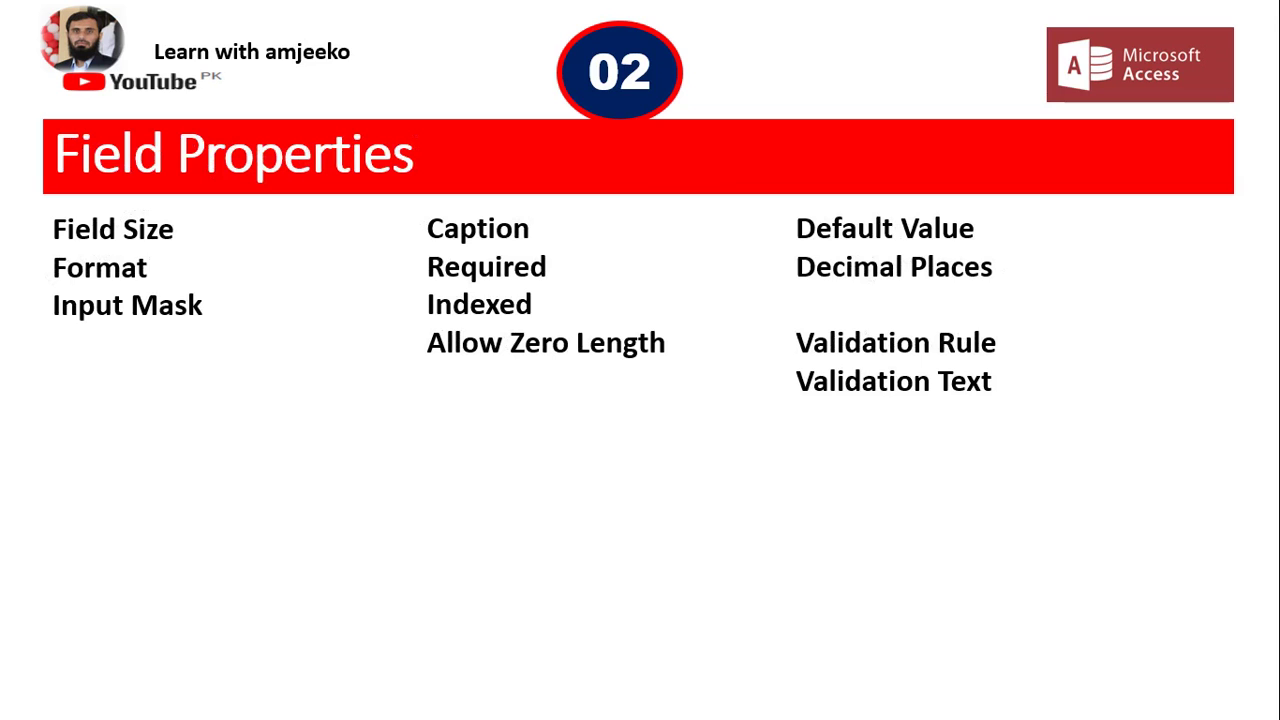
key(alt+Tab)
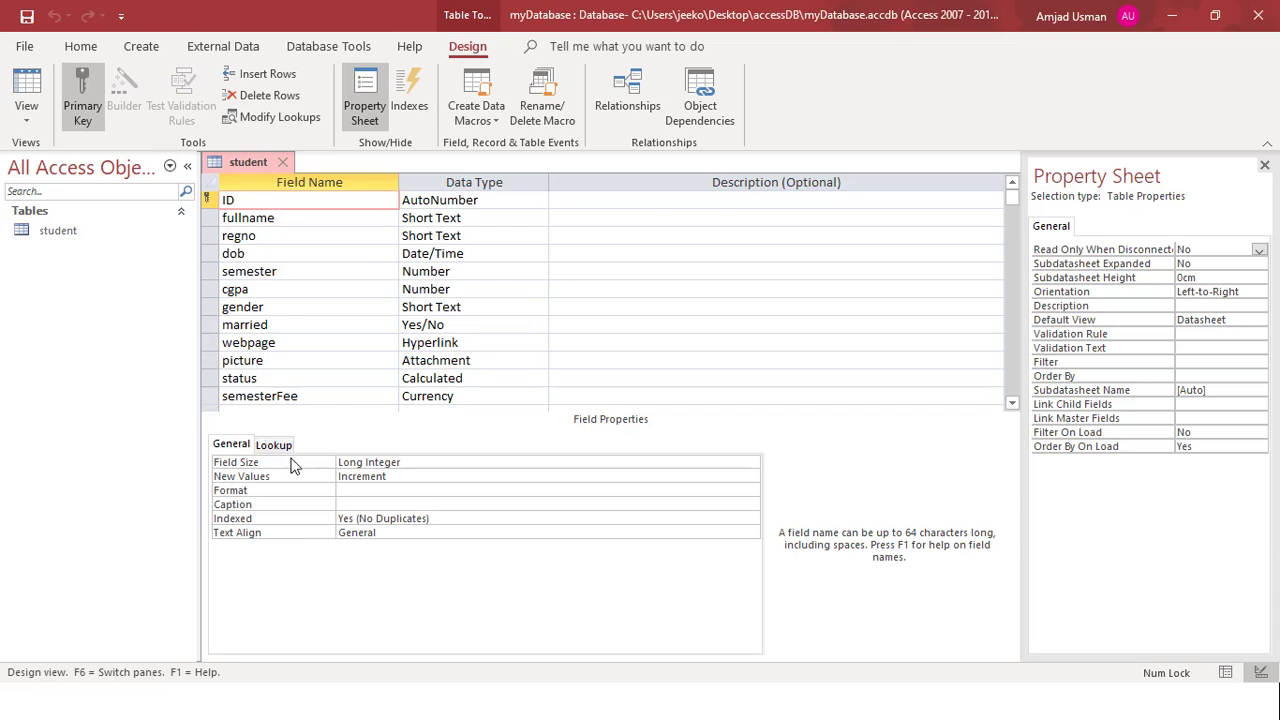
Examine the field properties of the fullname, dob and ID fields in turn.
click(487, 222)
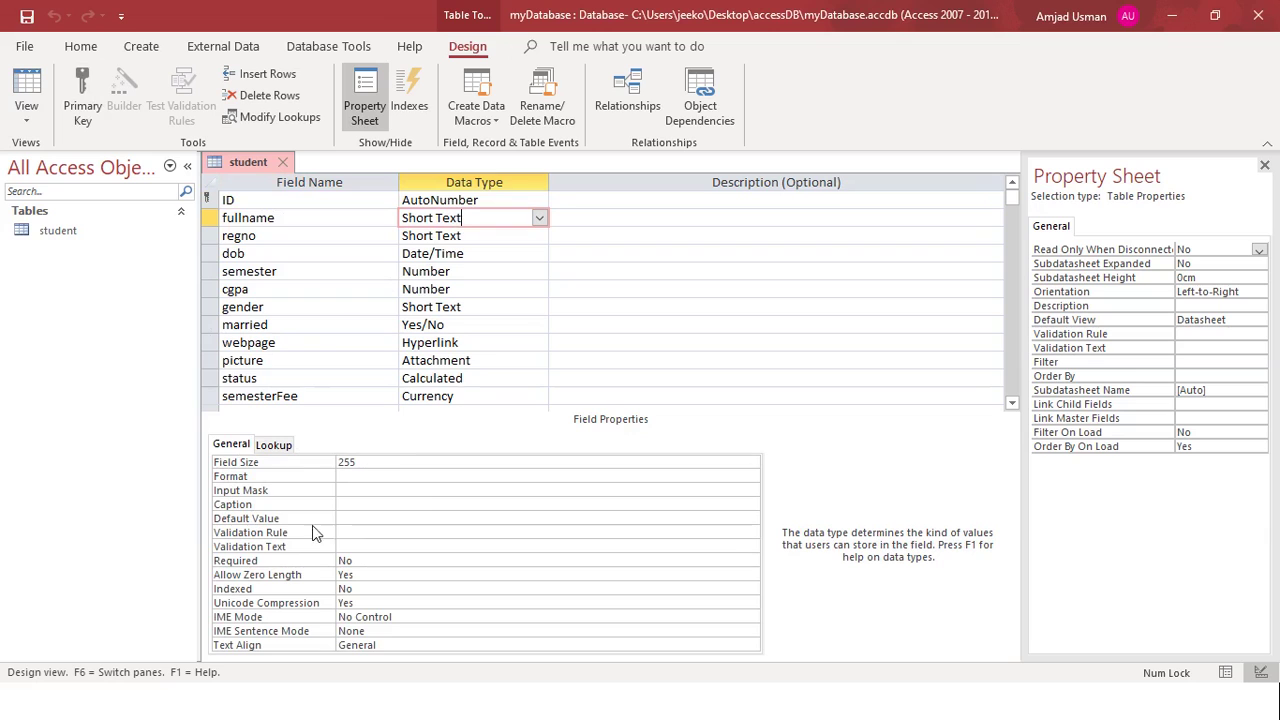
click(464, 253)
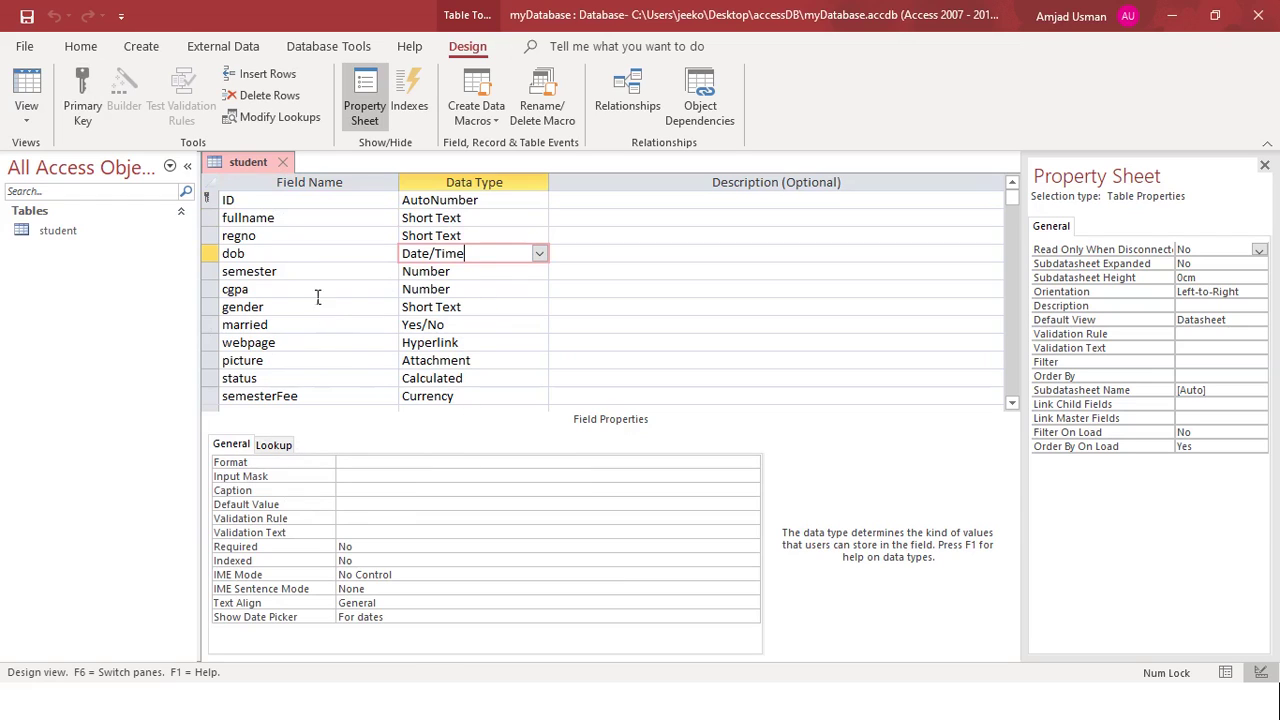
click(303, 206)
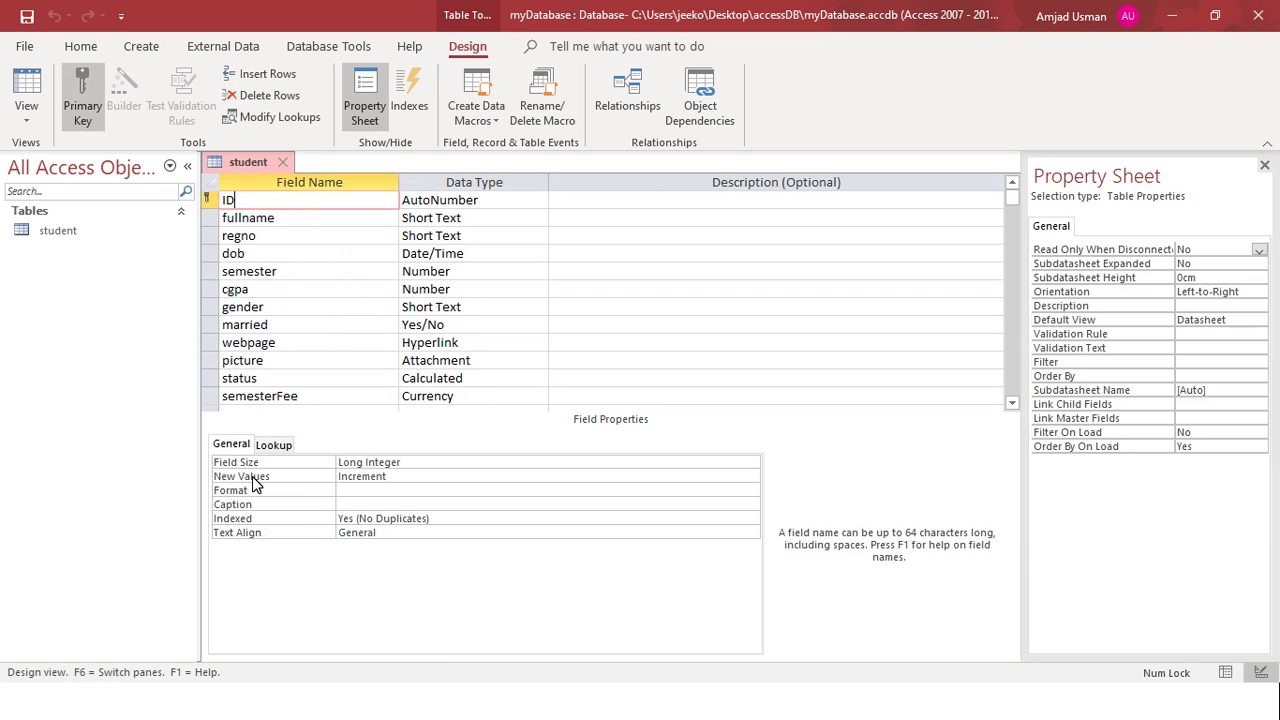
Set the Field Size property of the fullname field to 6.
click(286, 218)
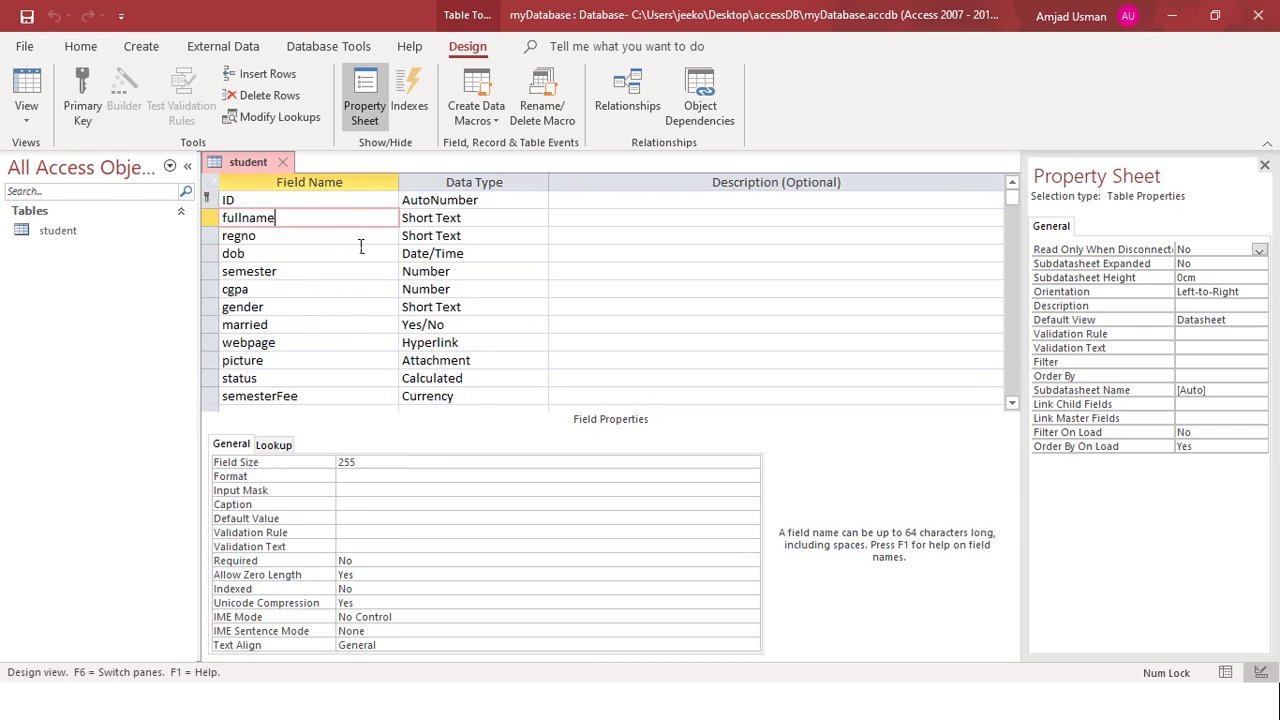
click(372, 464)
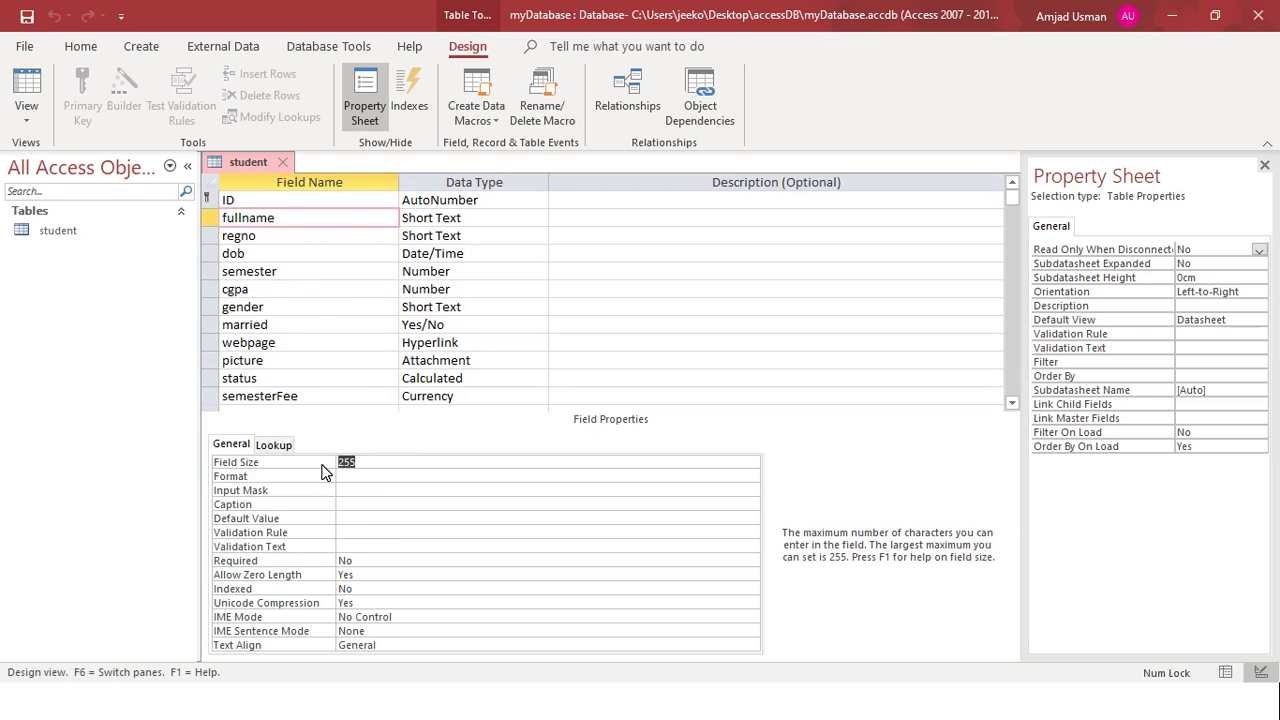
text(20)
key(BackSpace)
key(BackSpace)
text(6)
key(Return)
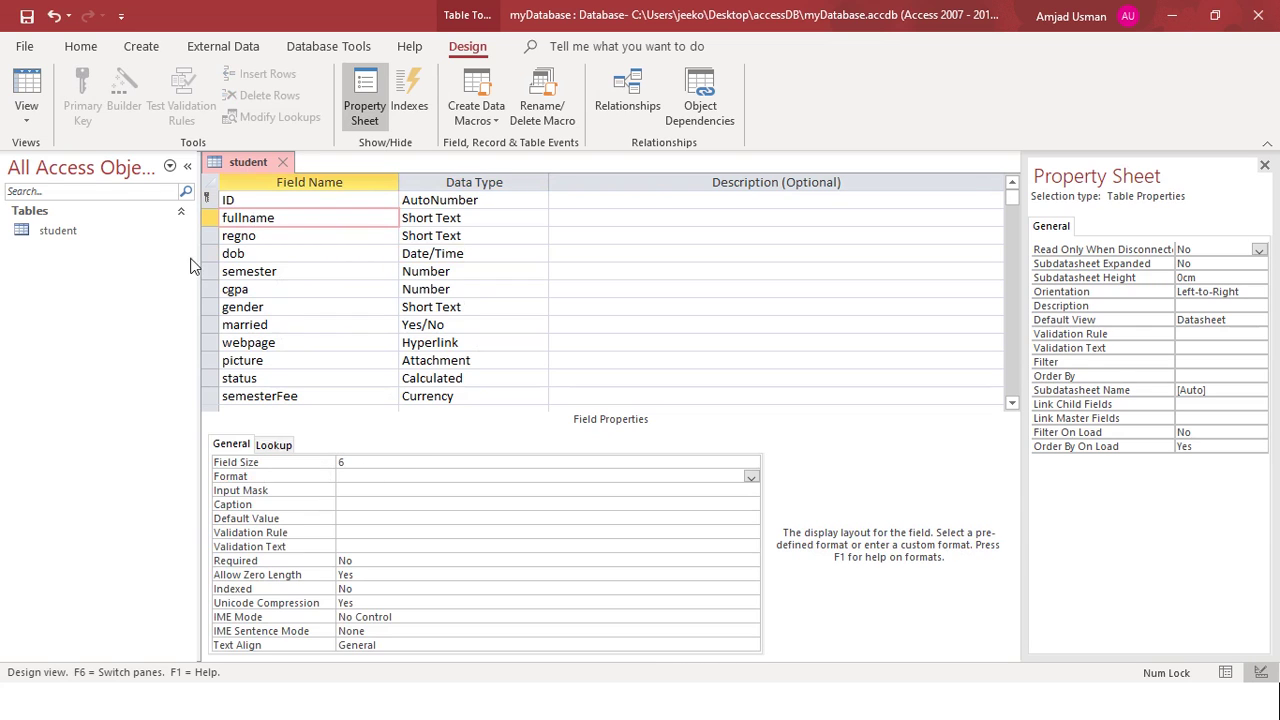
Save the student table, show it in Datasheet View, and enter aaaaaa as the new record's fullname to test the size limit.
click(26, 86)
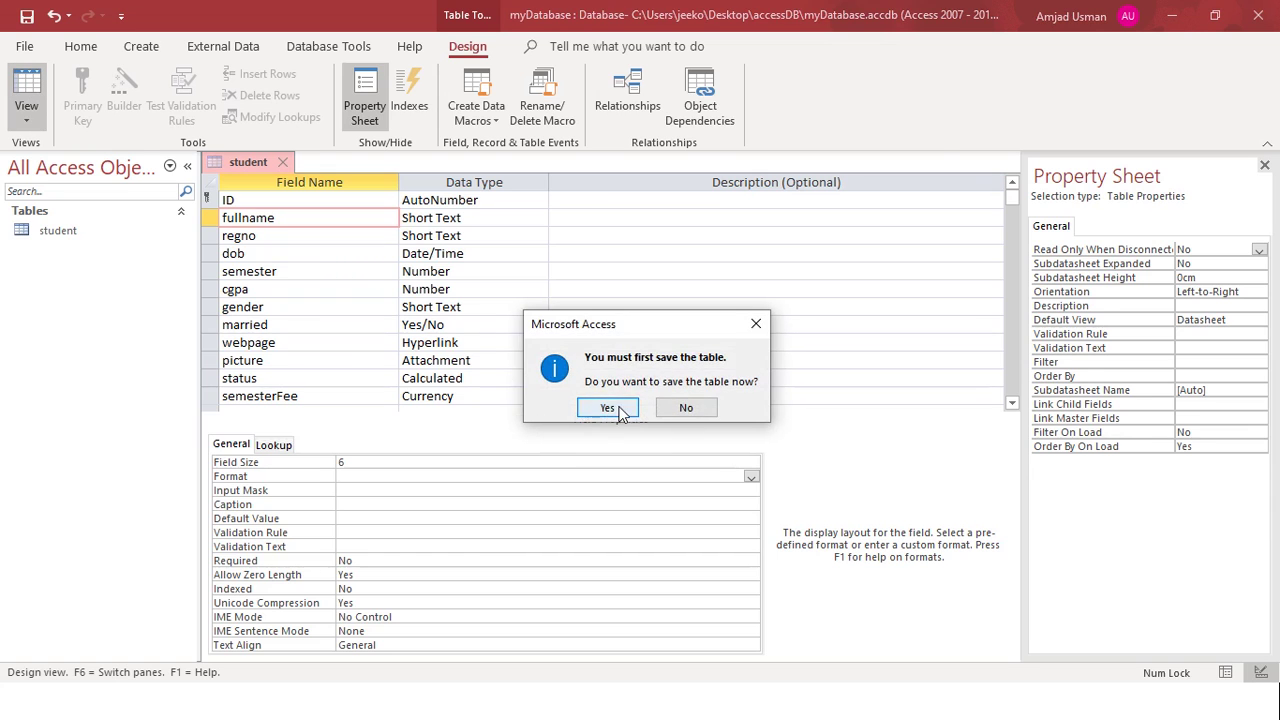
click(607, 406)
click(355, 204)
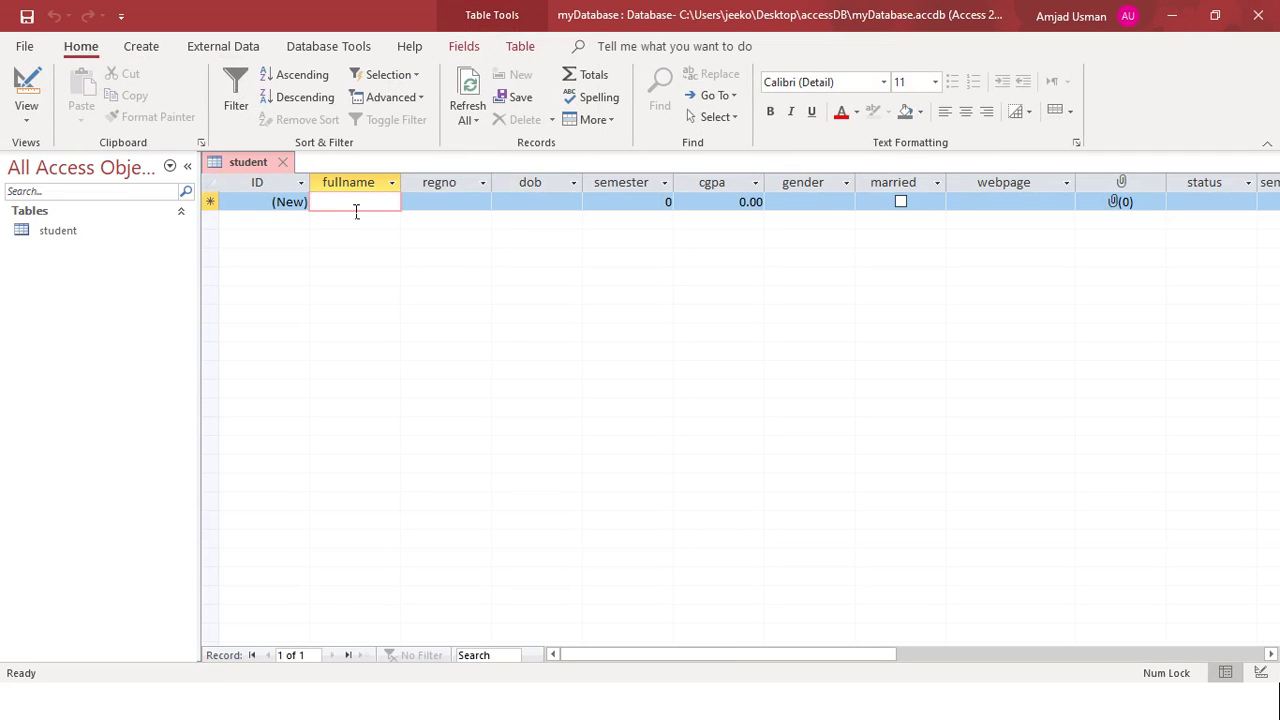
text(aaaaaa)
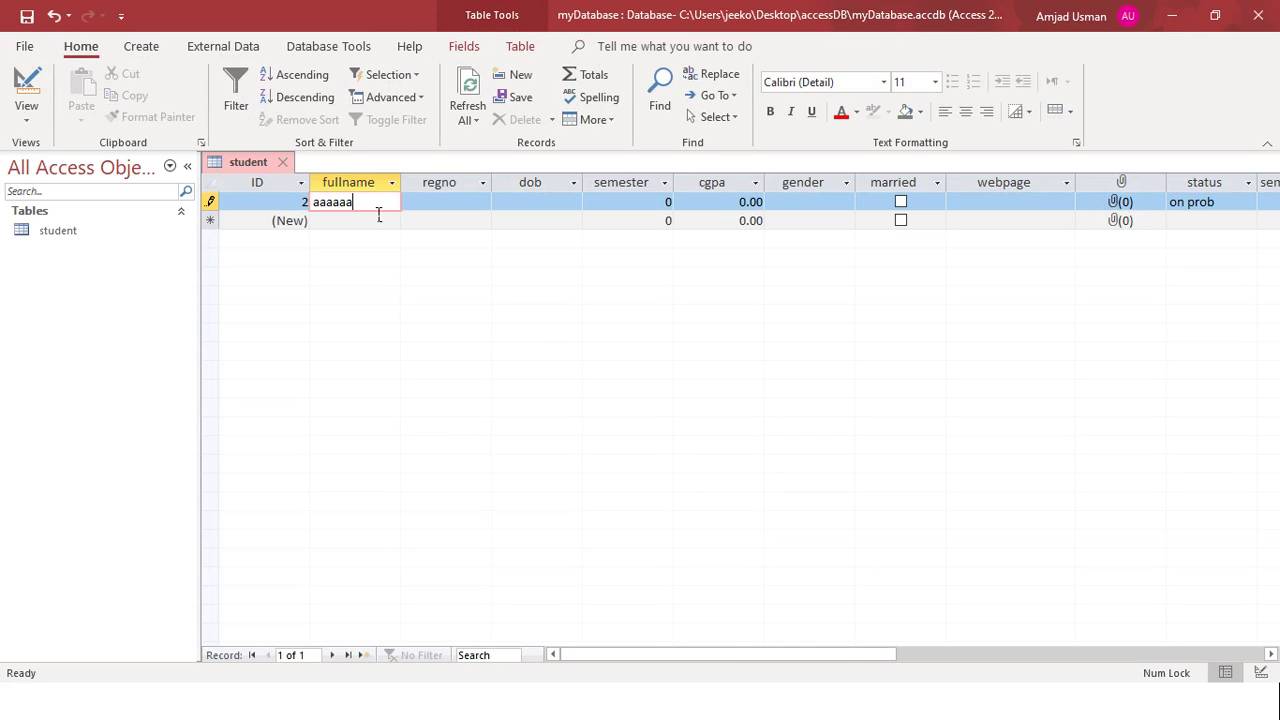
drag(378, 208, 314, 206)
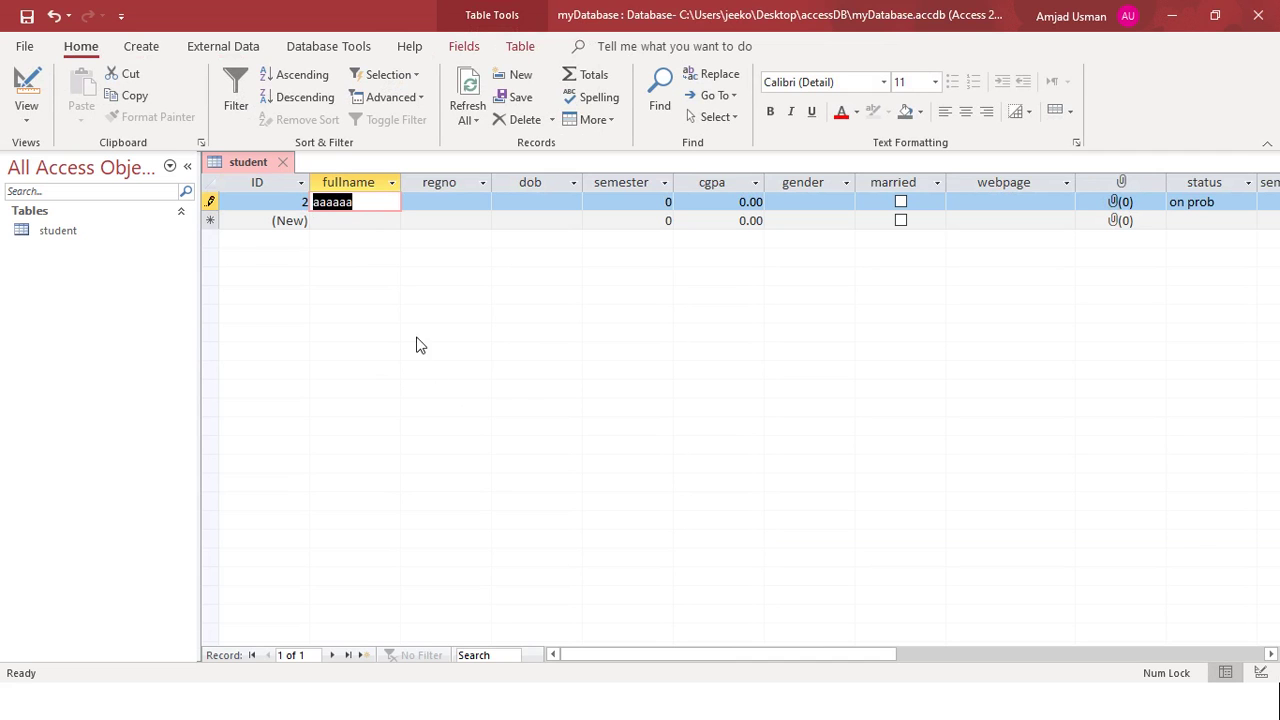
Return the student table to Design View and set the Format property of the dob field to Short Date.
click(28, 85)
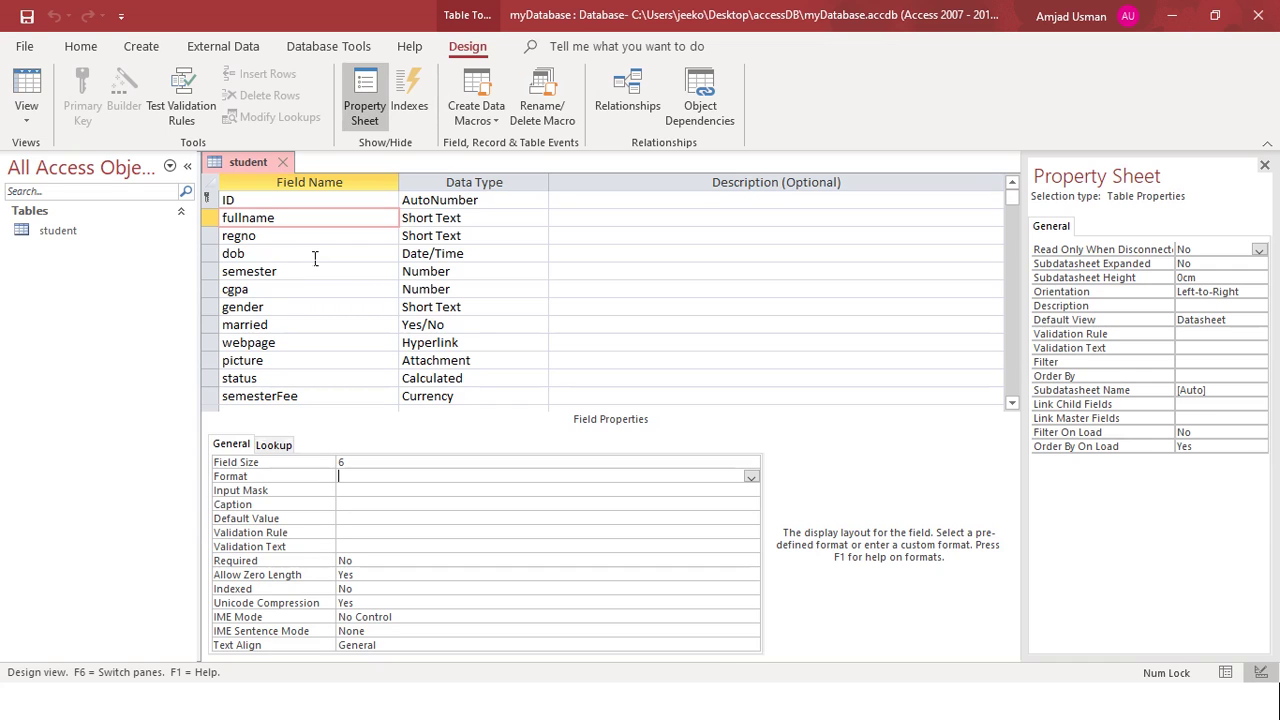
click(498, 259)
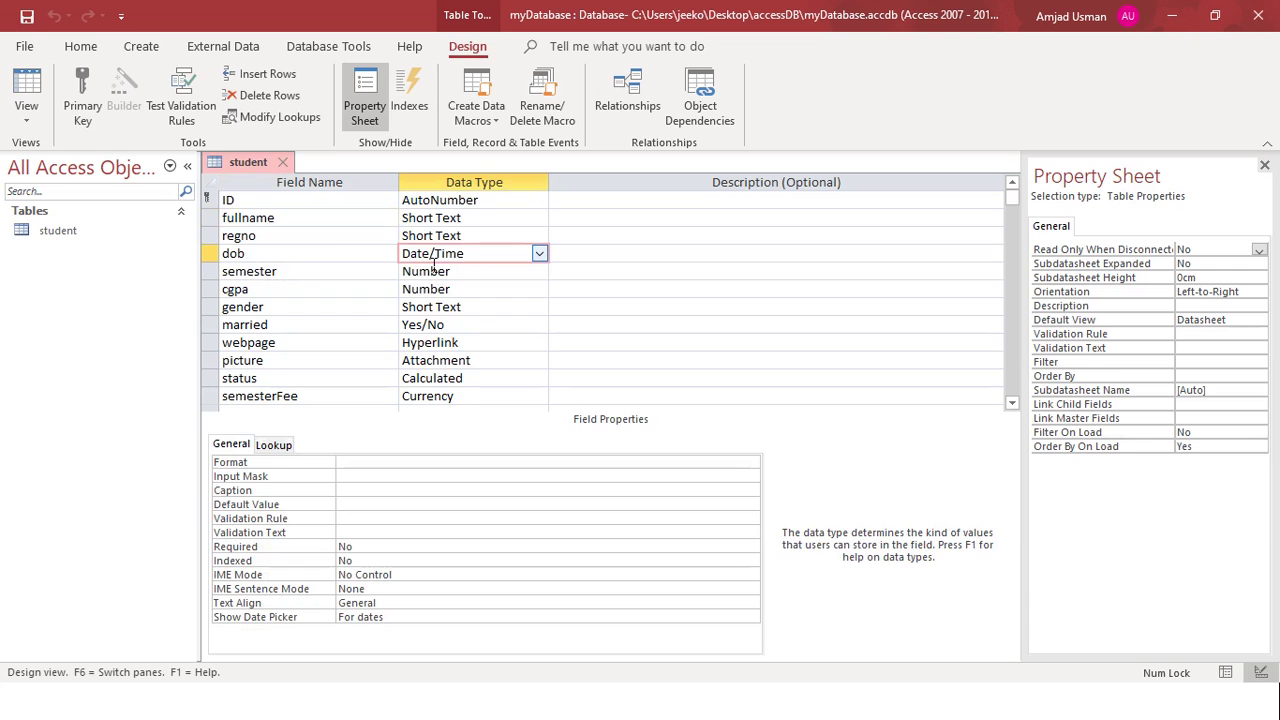
click(366, 463)
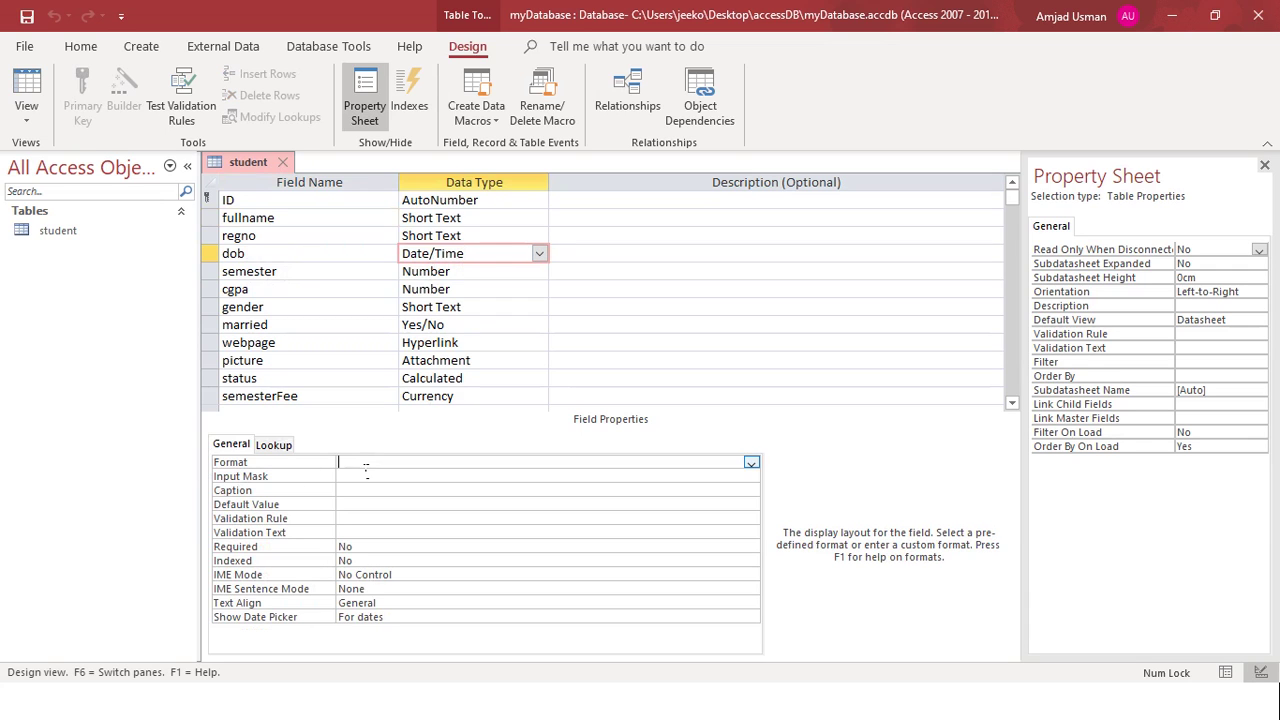
click(751, 463)
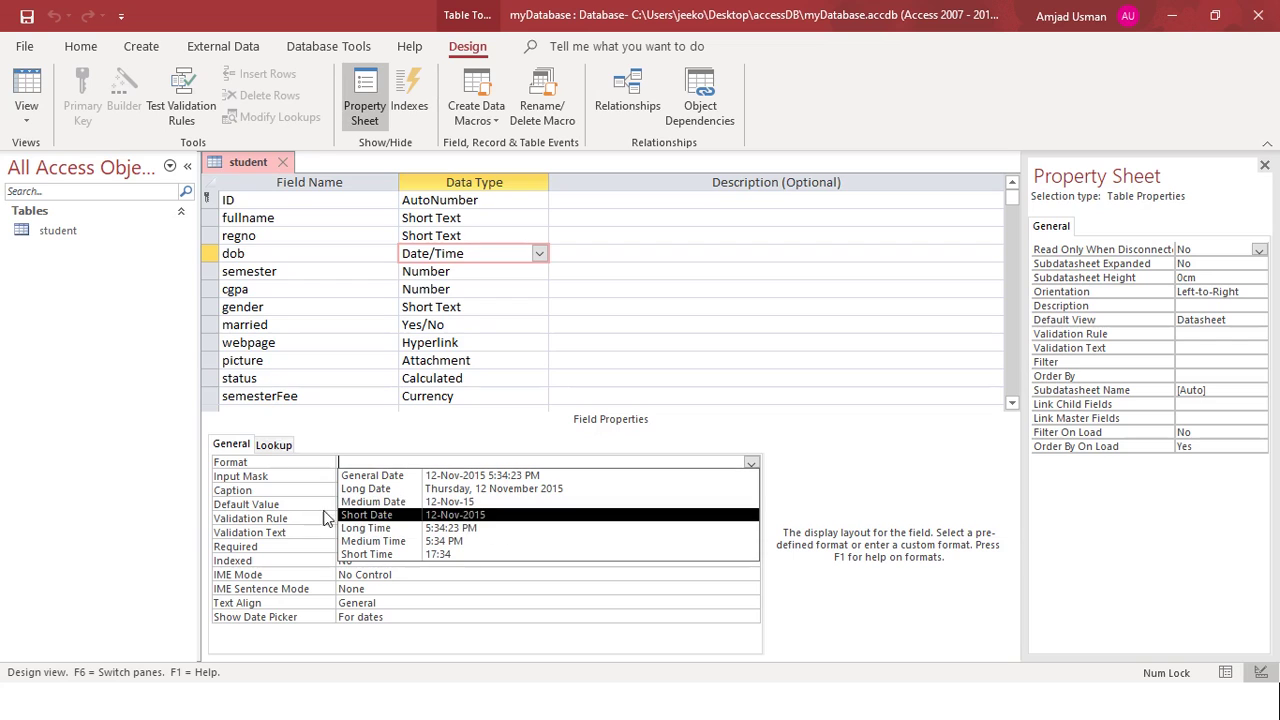
click(489, 515)
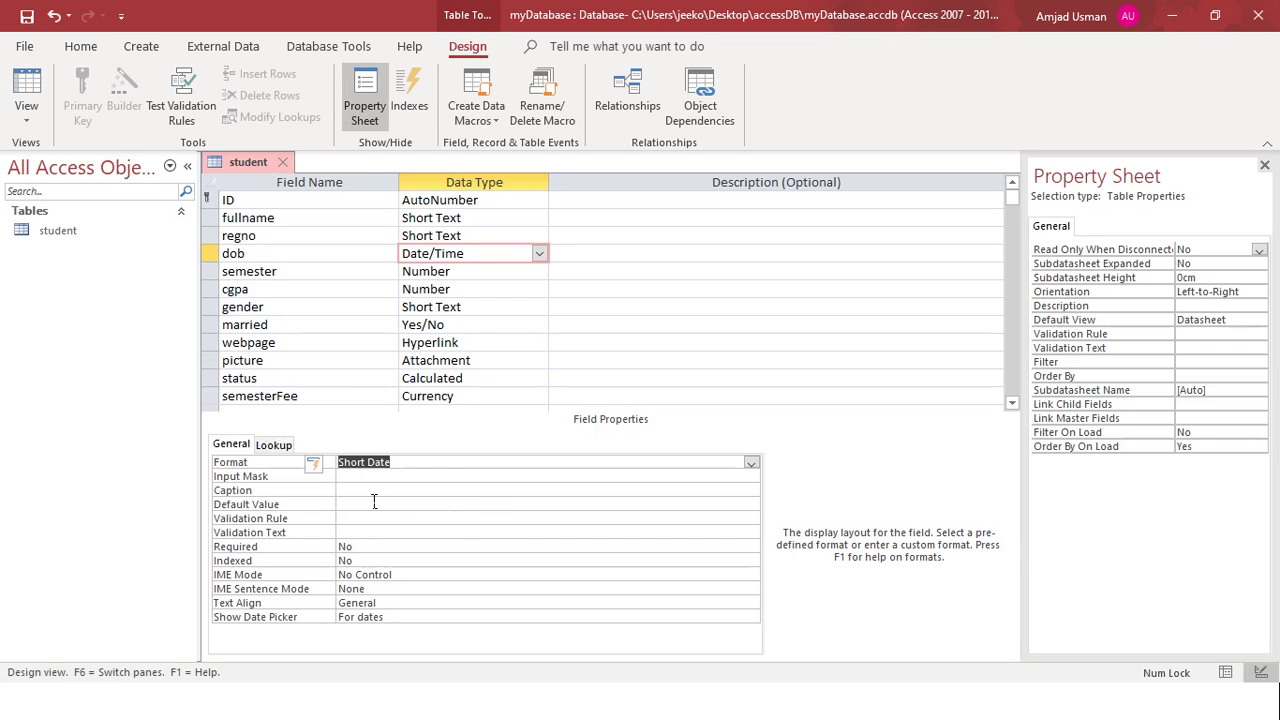
Save the student table, show it in Datasheet View, and pick today's date from the calendar for the record's dob.
click(26, 100)
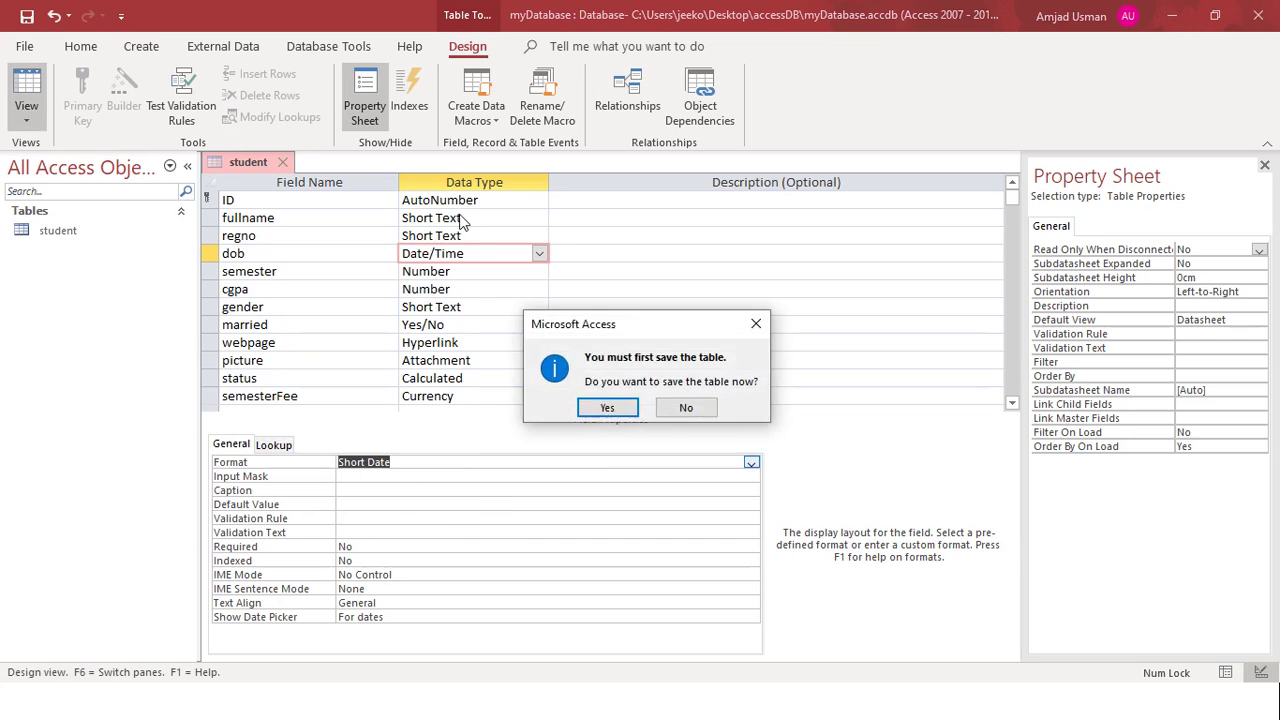
click(608, 410)
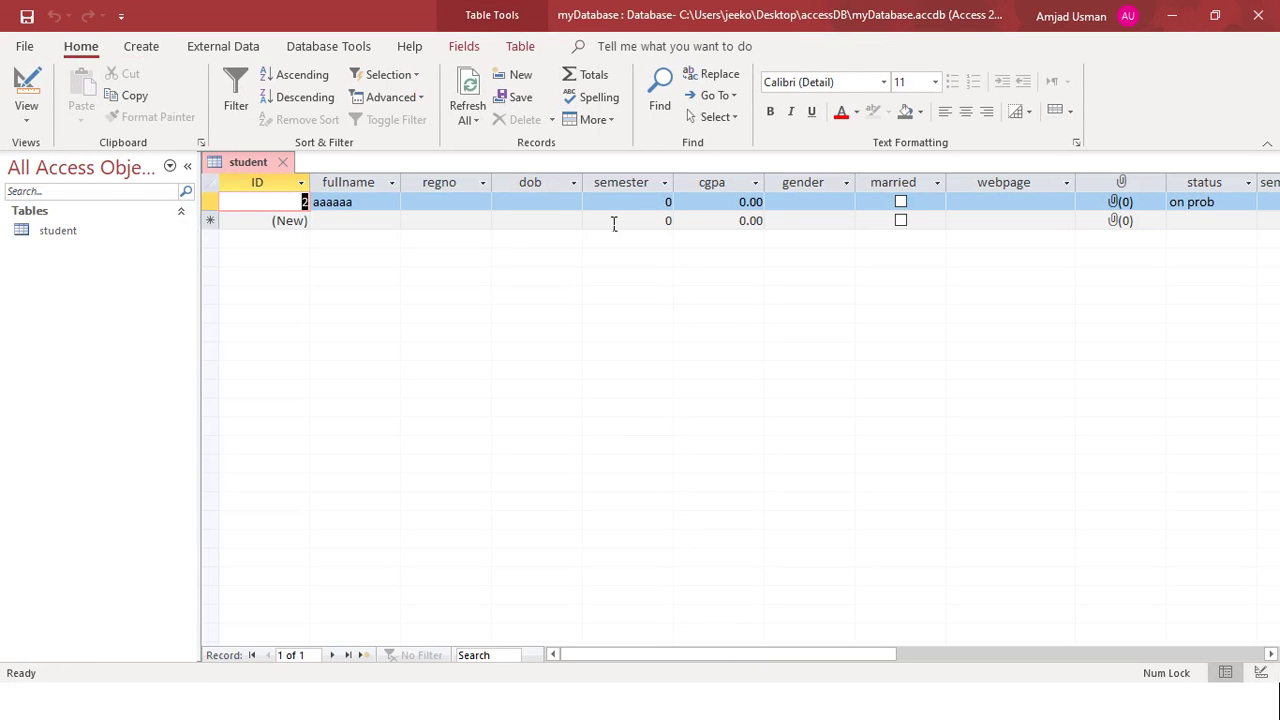
click(549, 210)
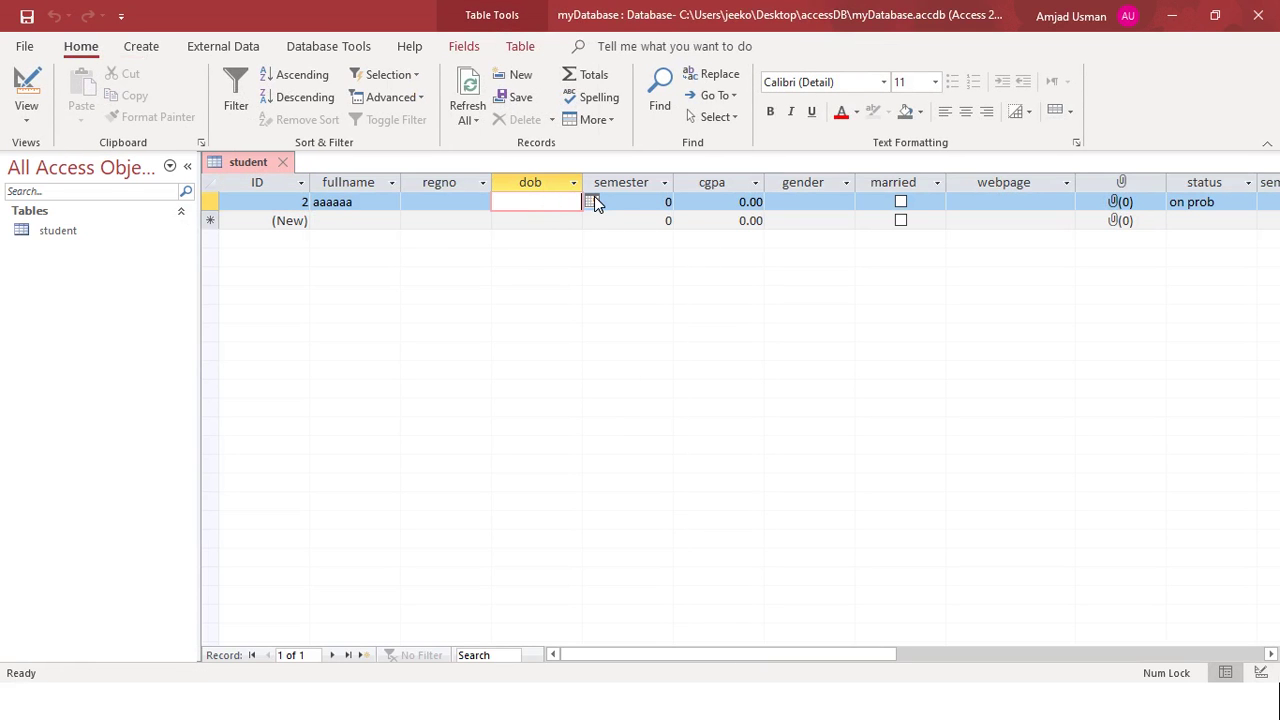
click(592, 201)
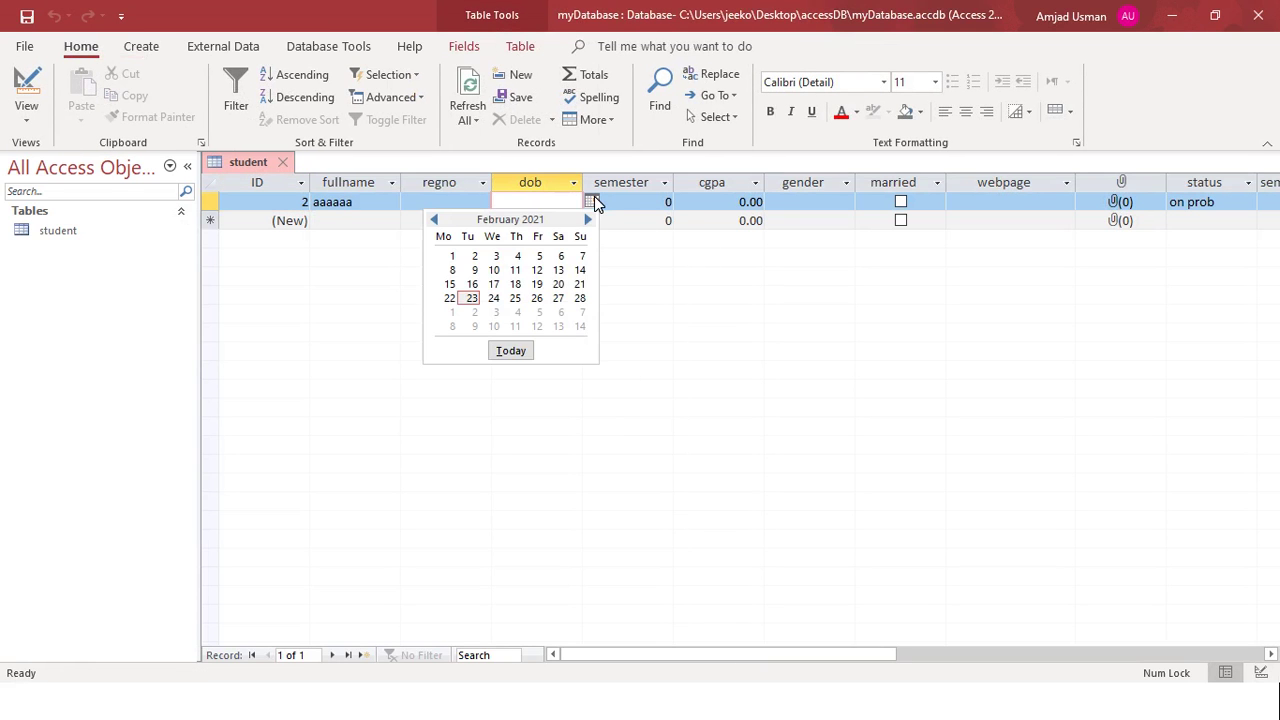
click(471, 298)
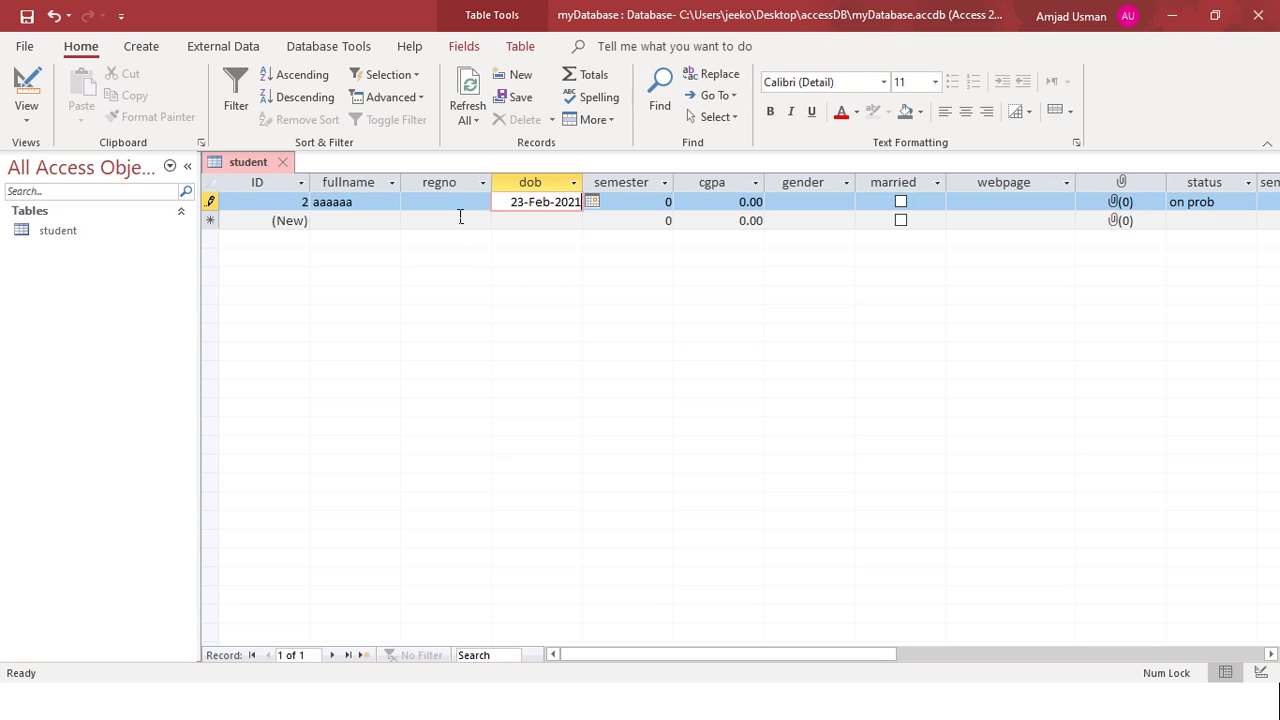
Set the dob field's Format to dd-mm-yyyy in Design View, save the table, and view the date in Datasheet View.
click(28, 88)
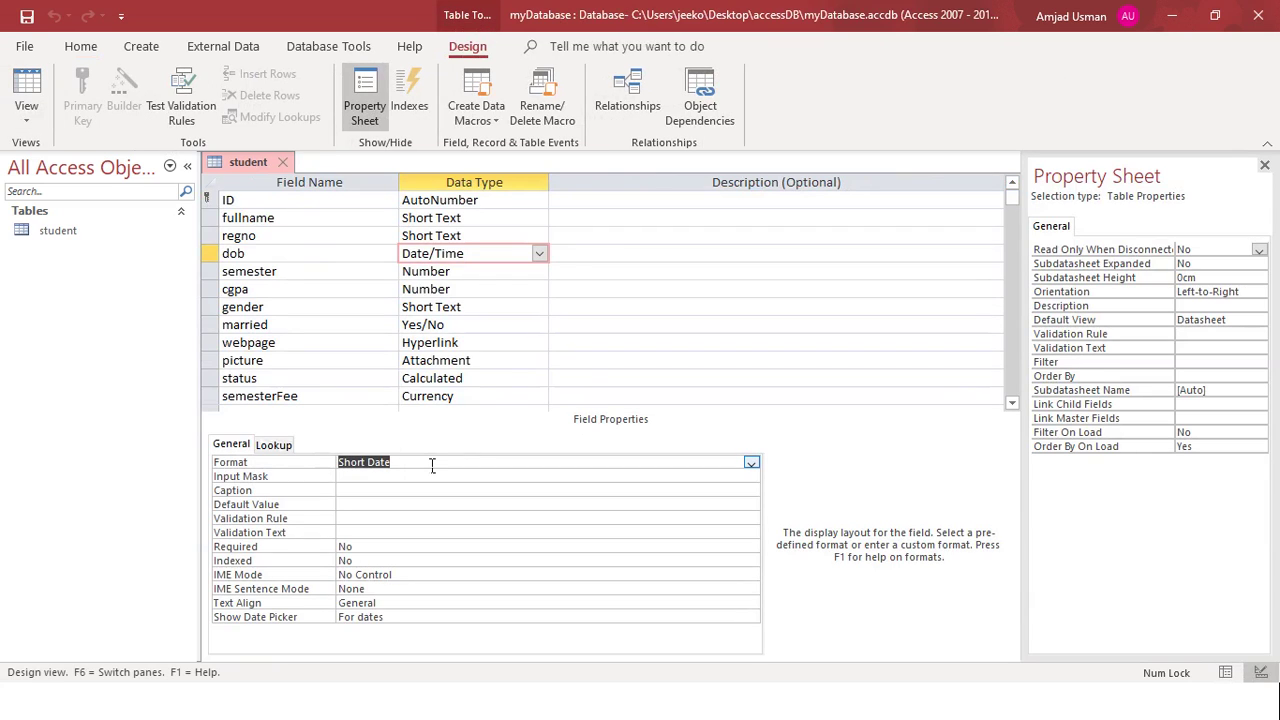
text(dd-mm-yyyy)
key(Return)
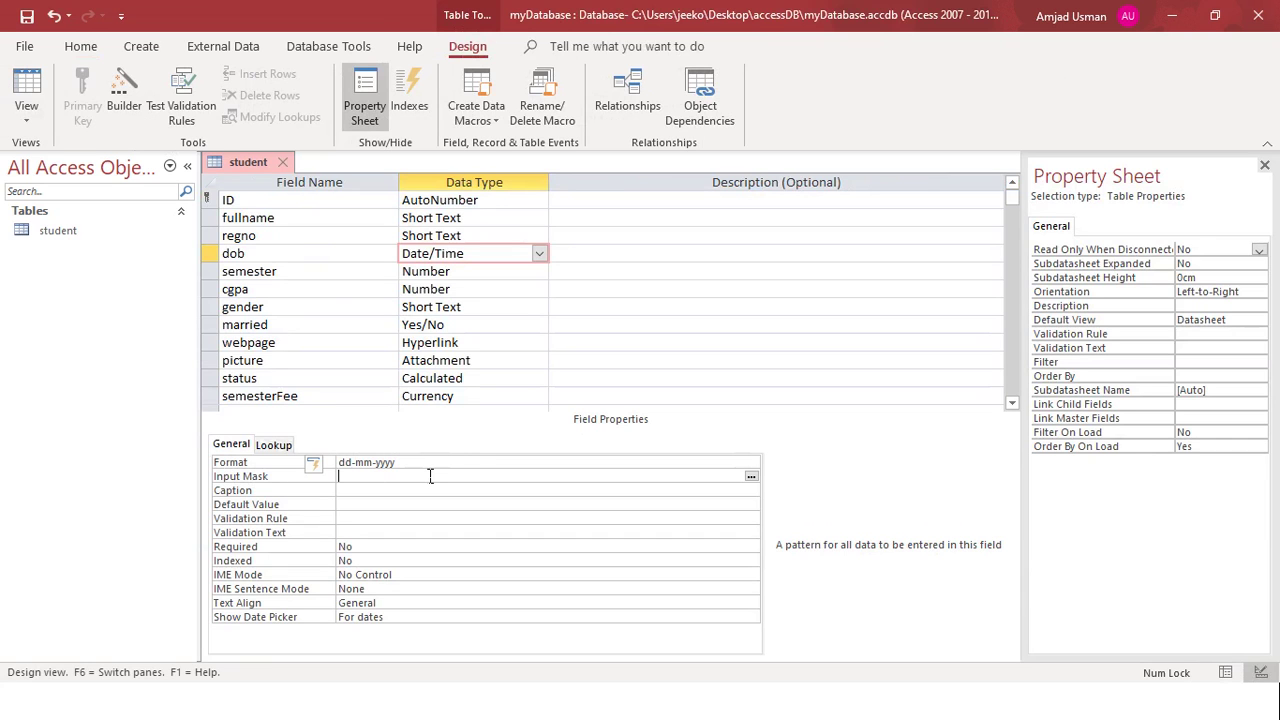
click(26, 88)
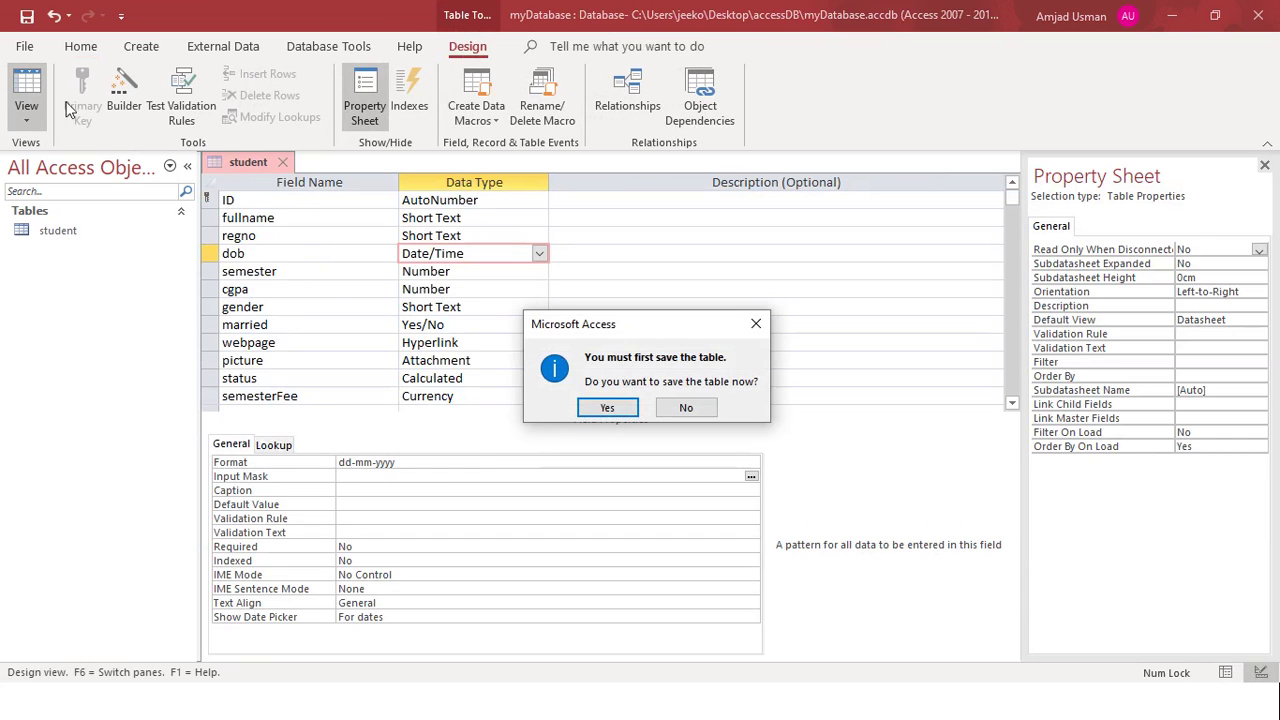
click(607, 408)
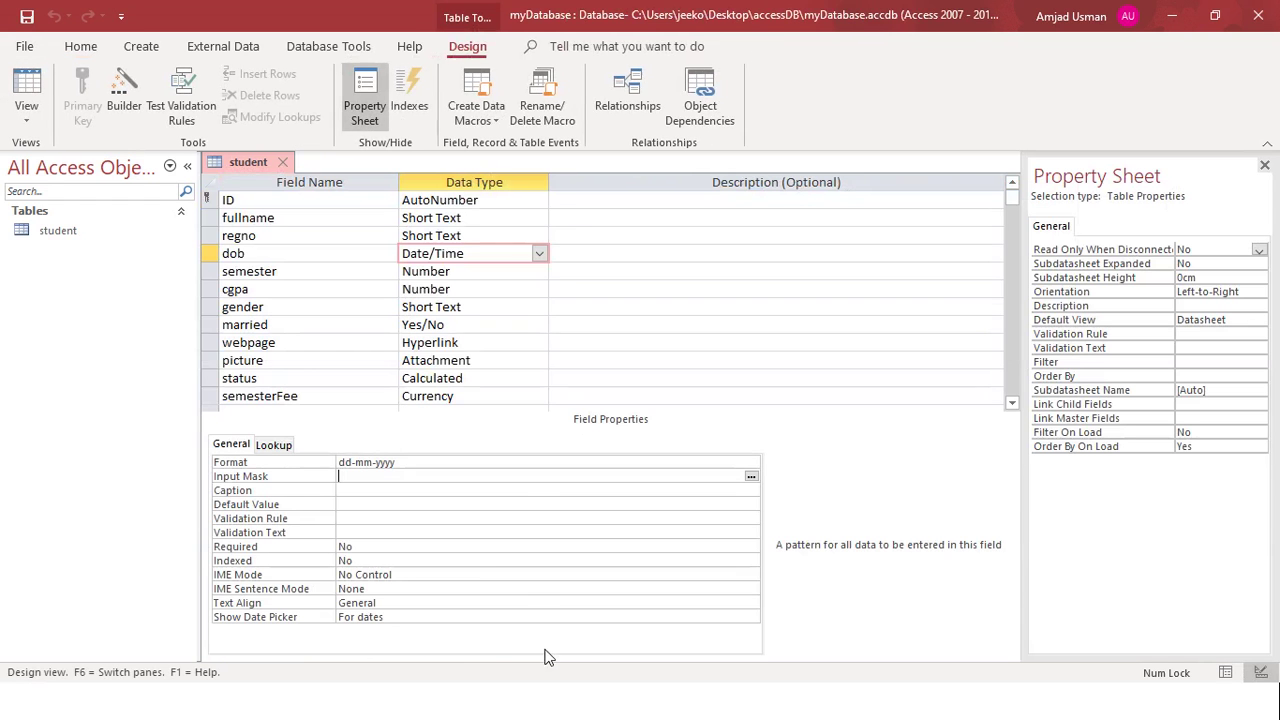
Change the dob field's Format to dd-mmm-yyyy, save the table, and view the date in Datasheet View.
click(364, 462)
text(m)
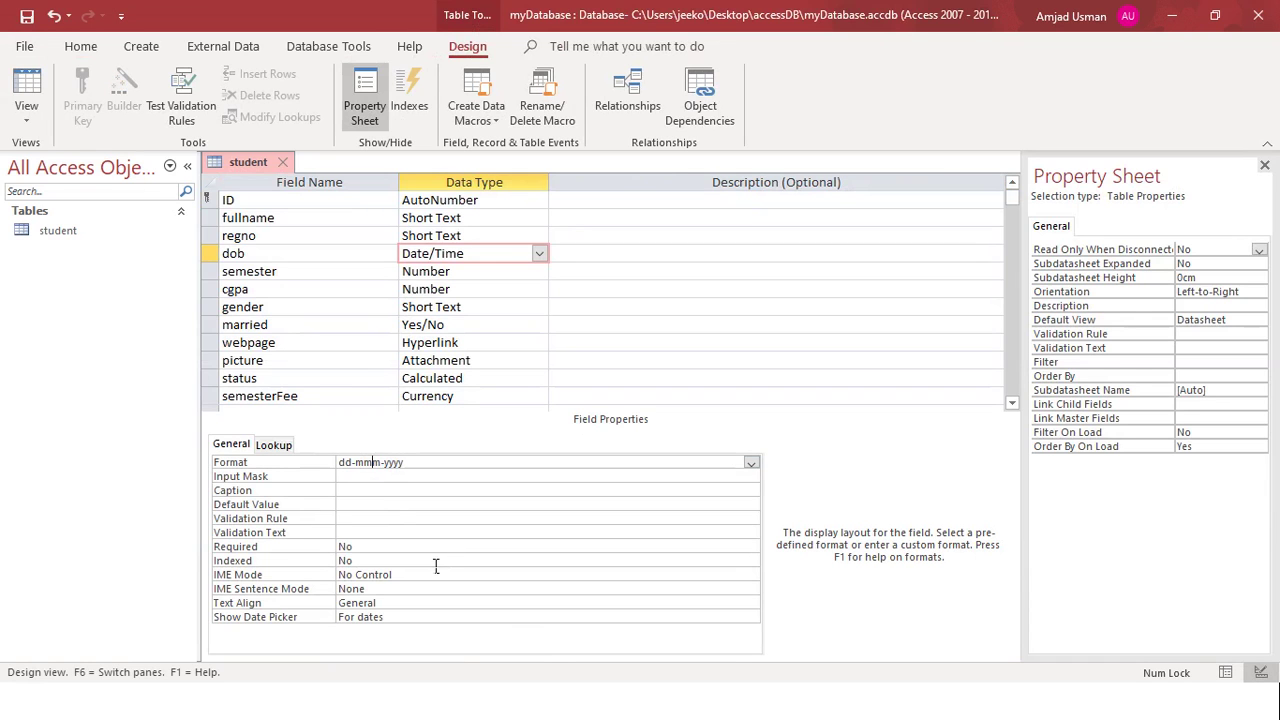
click(26, 92)
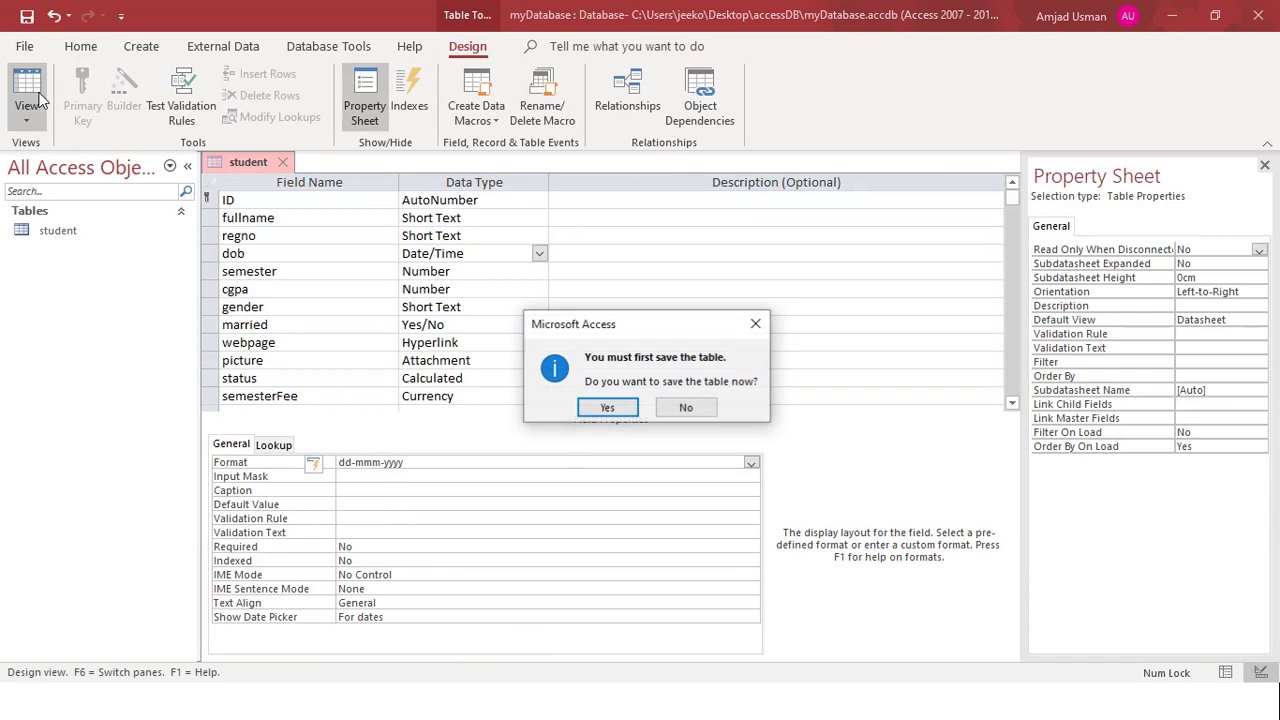
click(625, 411)
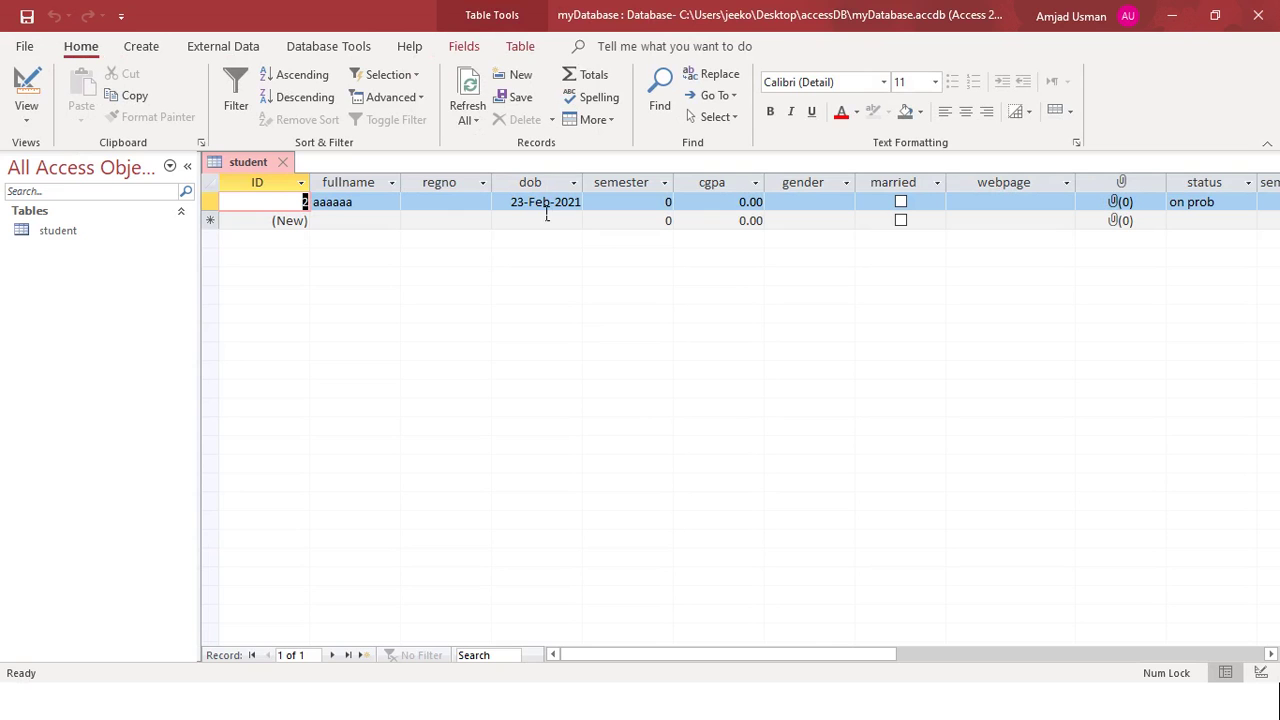
Change the dob field's Format to dd-mmmm-yyyy in Design View, save the table, and show it in Datasheet View.
click(26, 90)
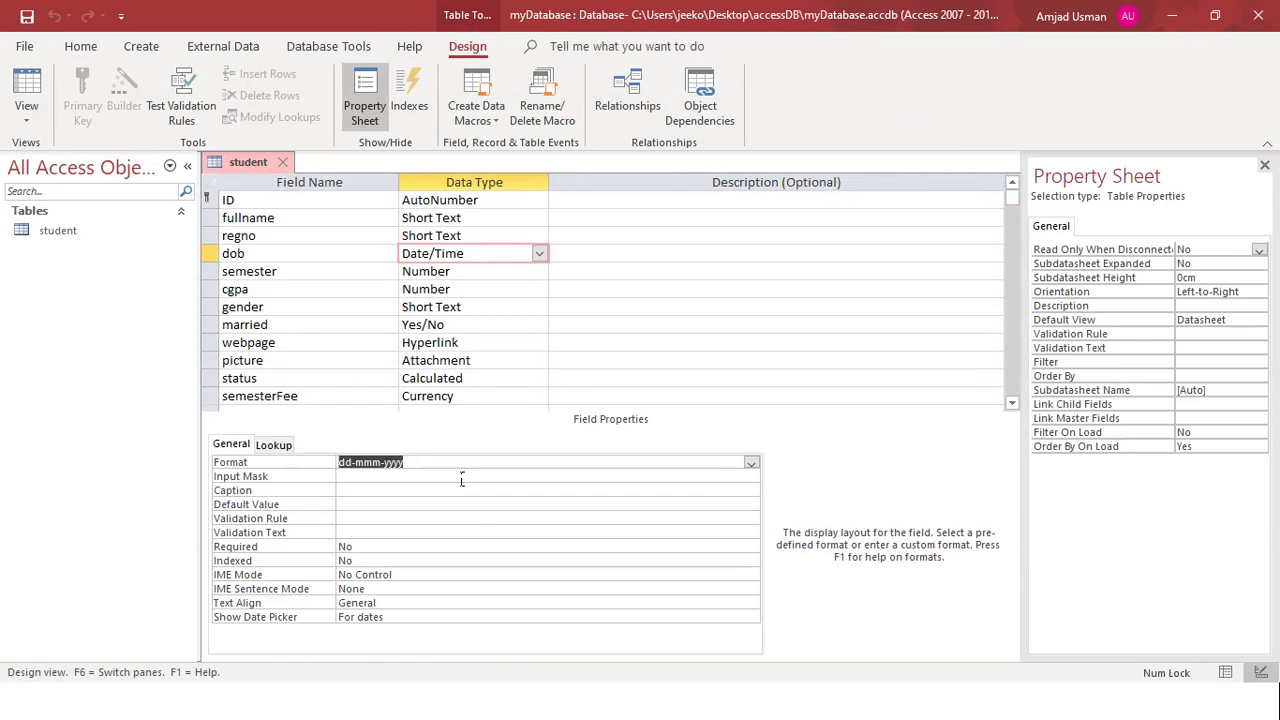
click(383, 463)
text(m)
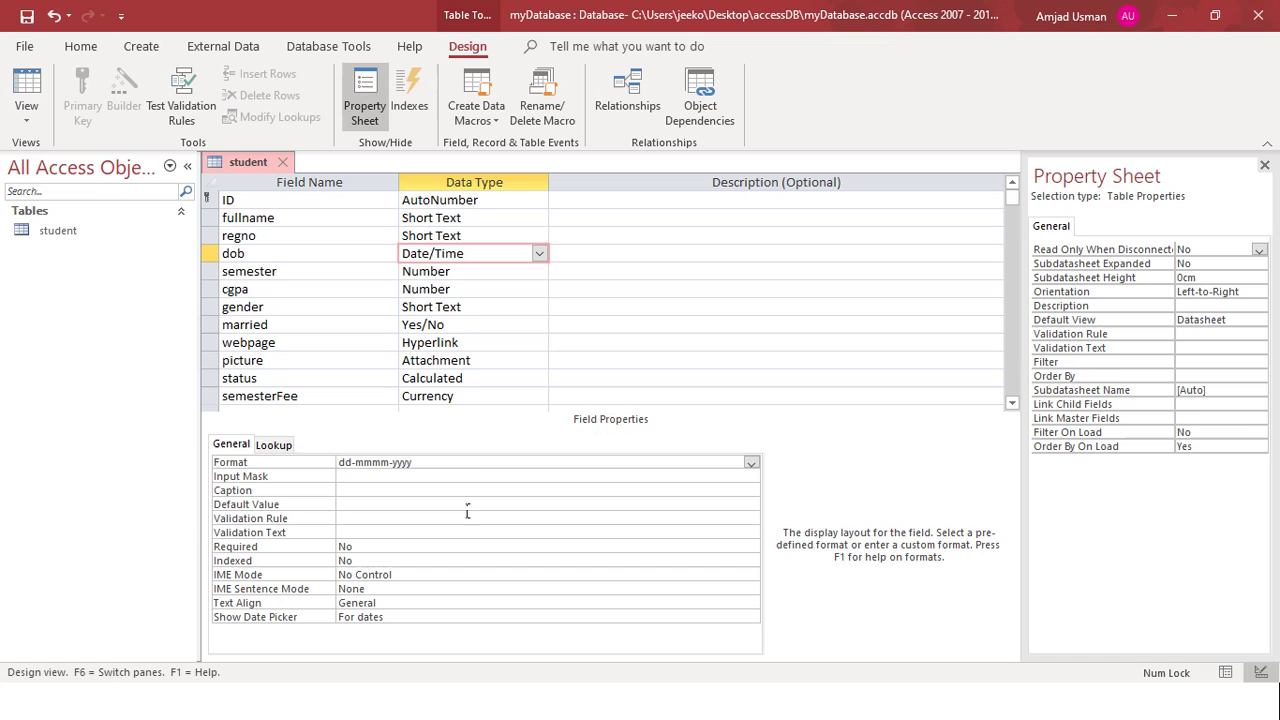
click(26, 90)
click(608, 405)
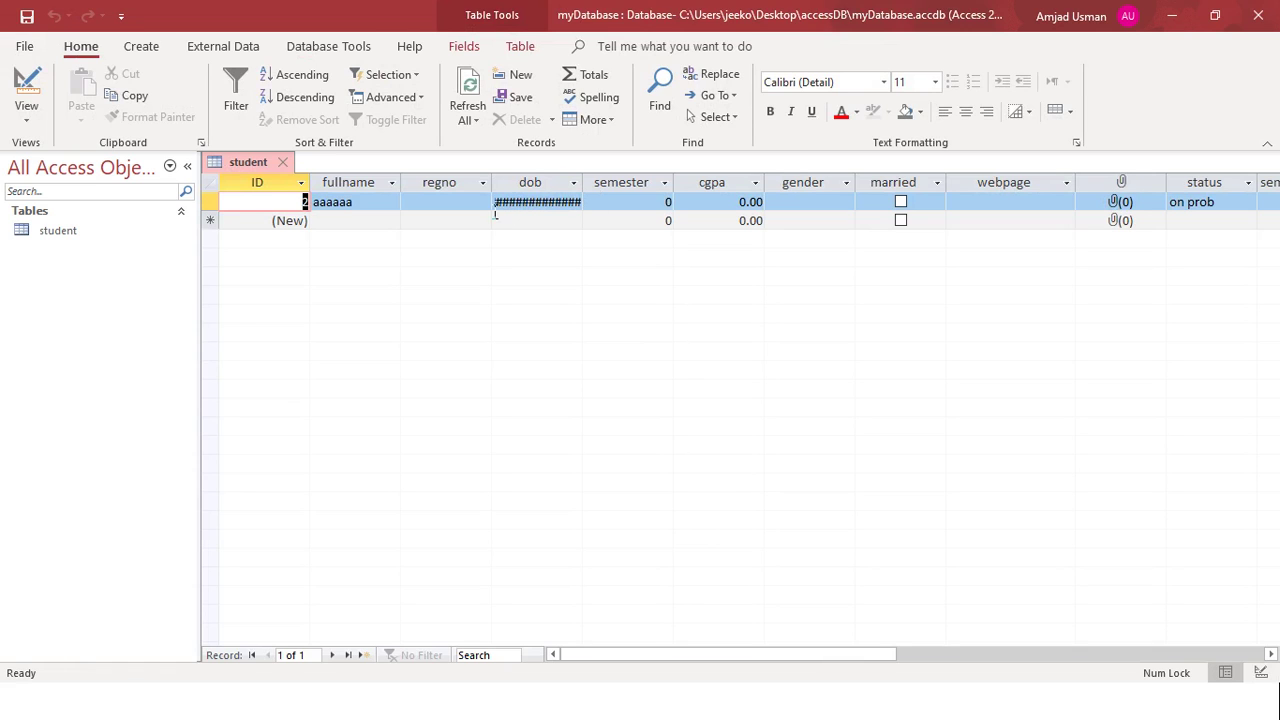
Widen the dob column to fit the full date and highlight the month name in the first record.
double_click(594, 189)
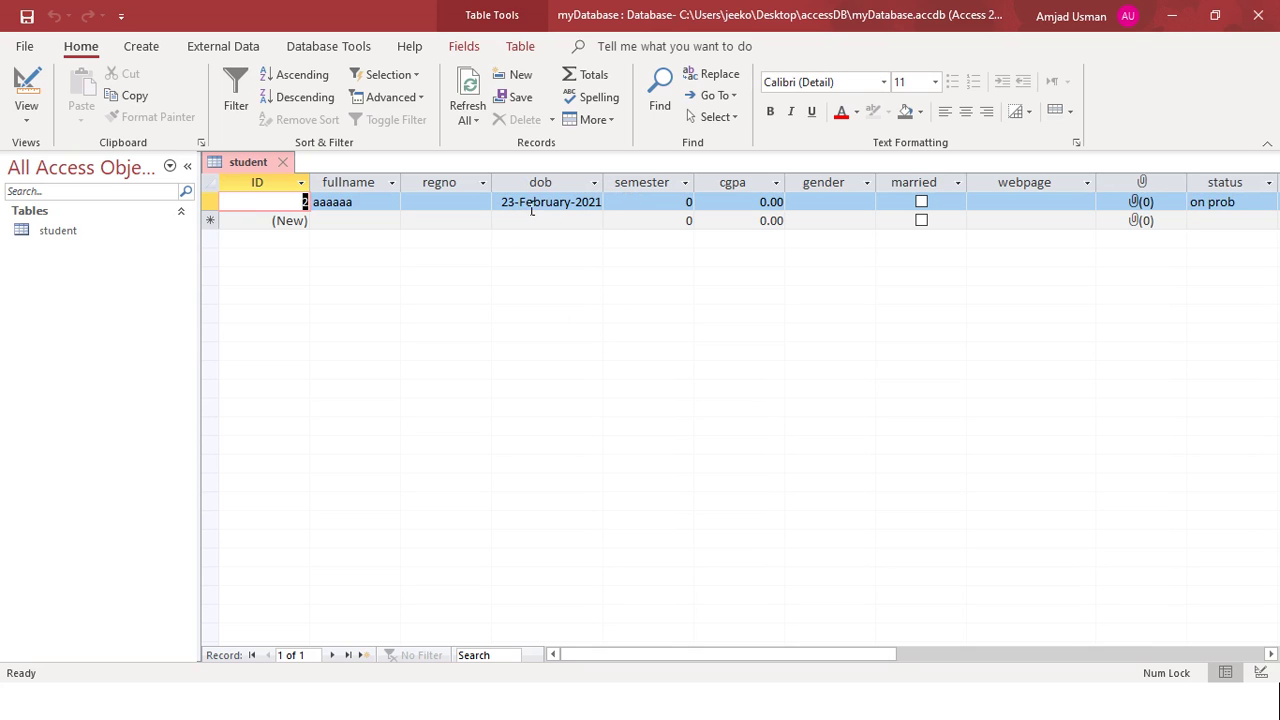
drag(530, 208, 578, 212)
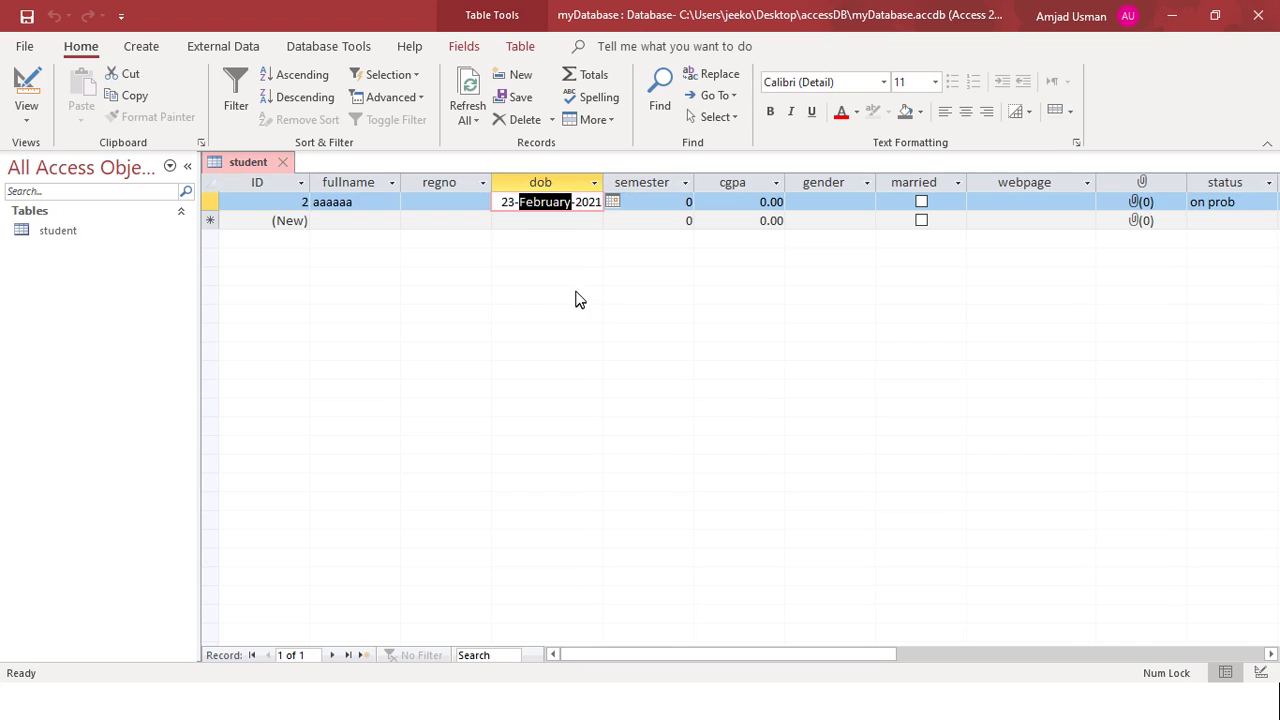
click(544, 218)
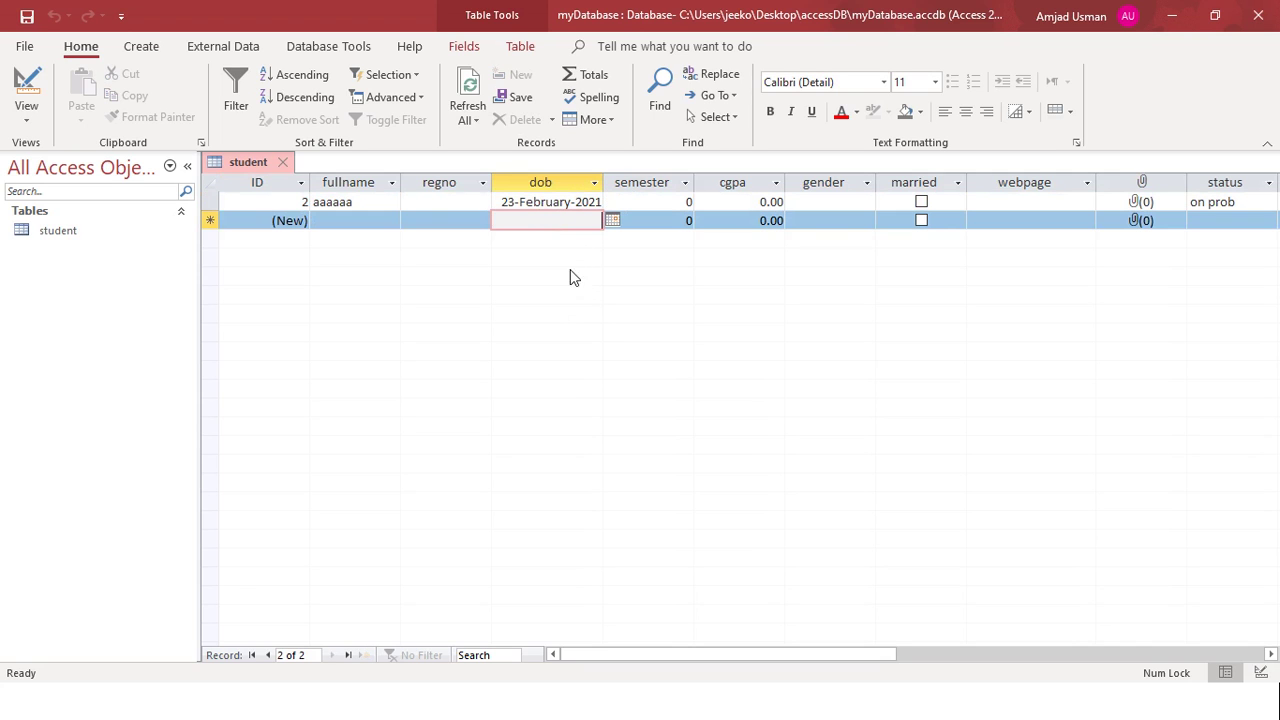
Return the student table to Design View and select the regno field's Field Size value.
click(30, 84)
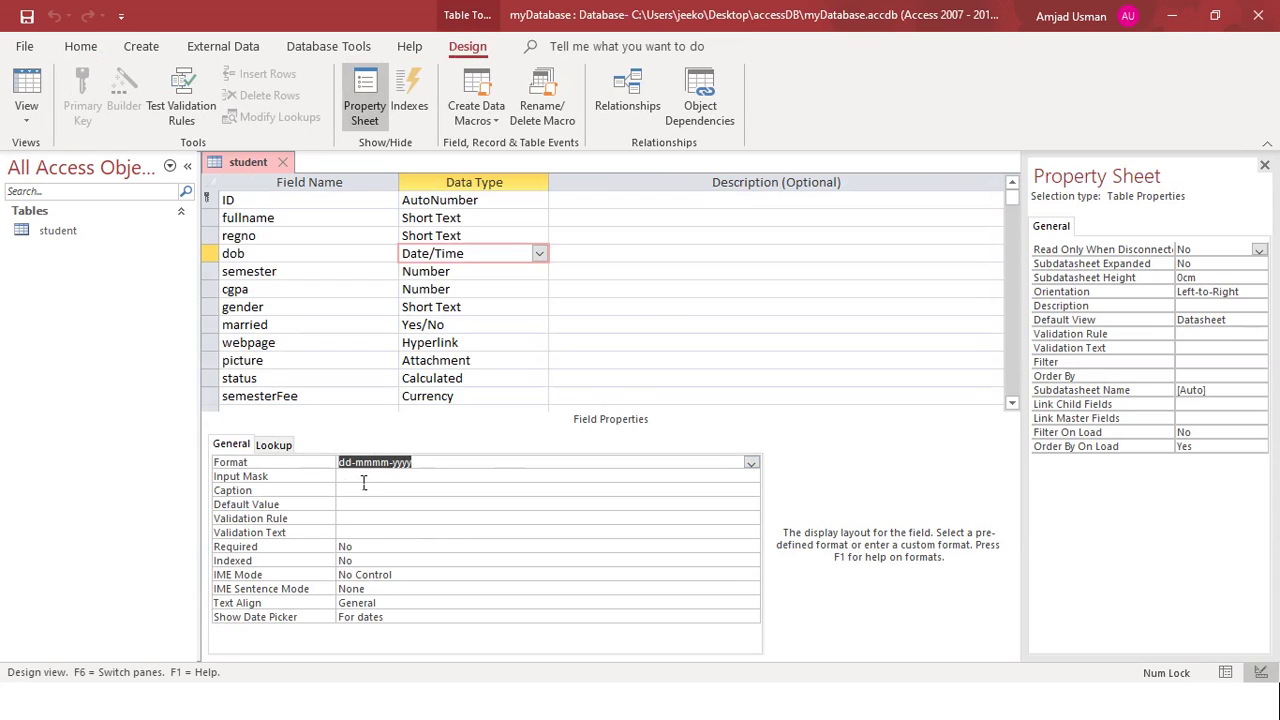
click(306, 241)
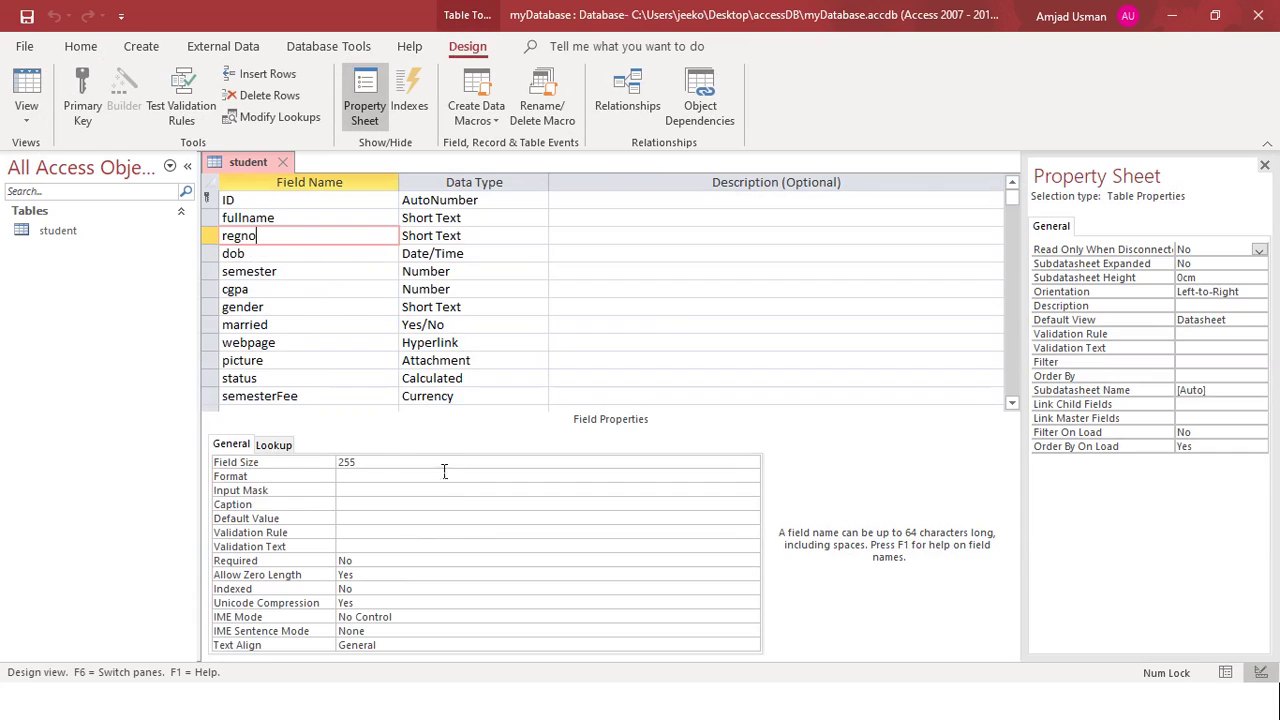
click(379, 468)
click(311, 466)
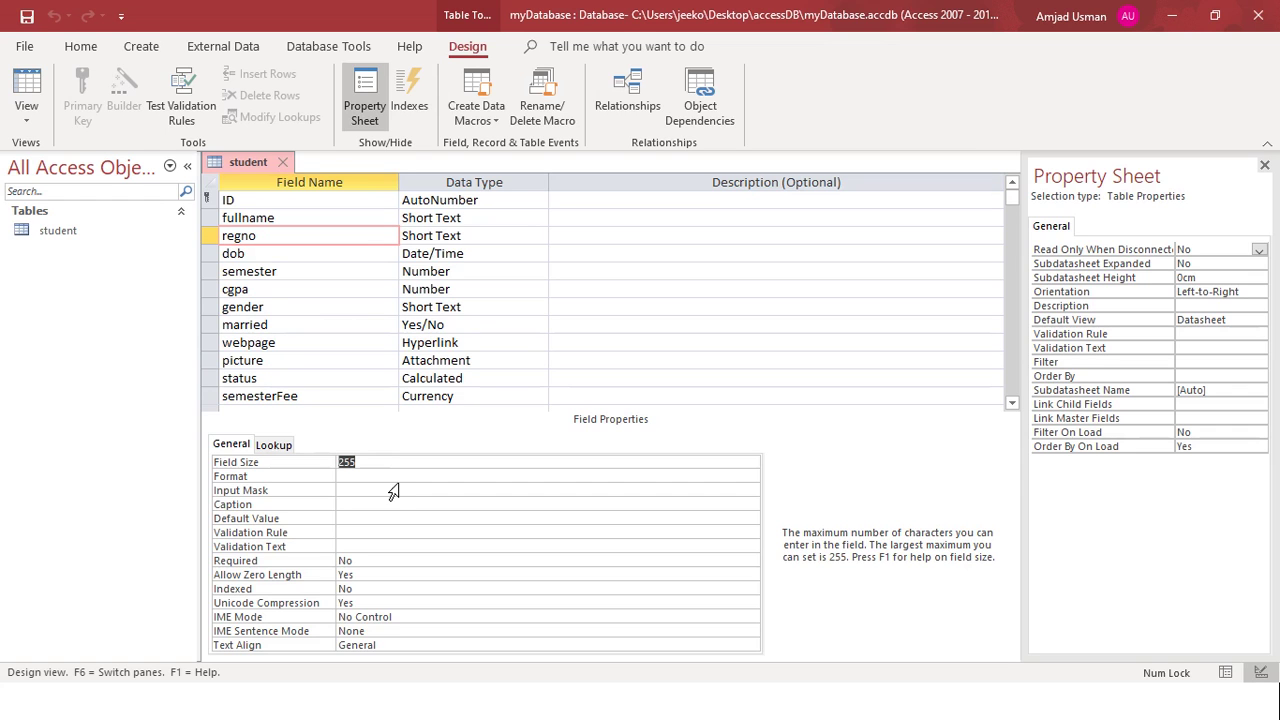
In Datasheet View, widen the regno column and enter a sample registration number in the first record.
click(26, 95)
click(444, 202)
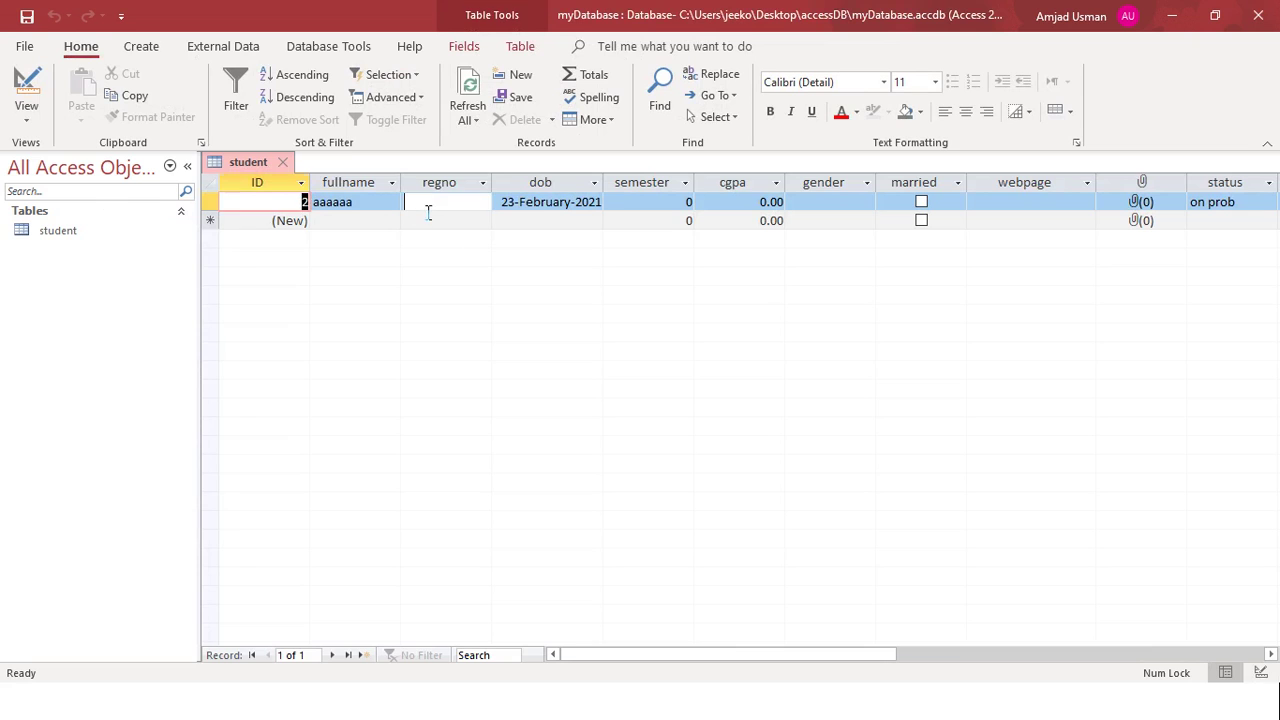
drag(500, 191, 577, 191)
text(fa1)
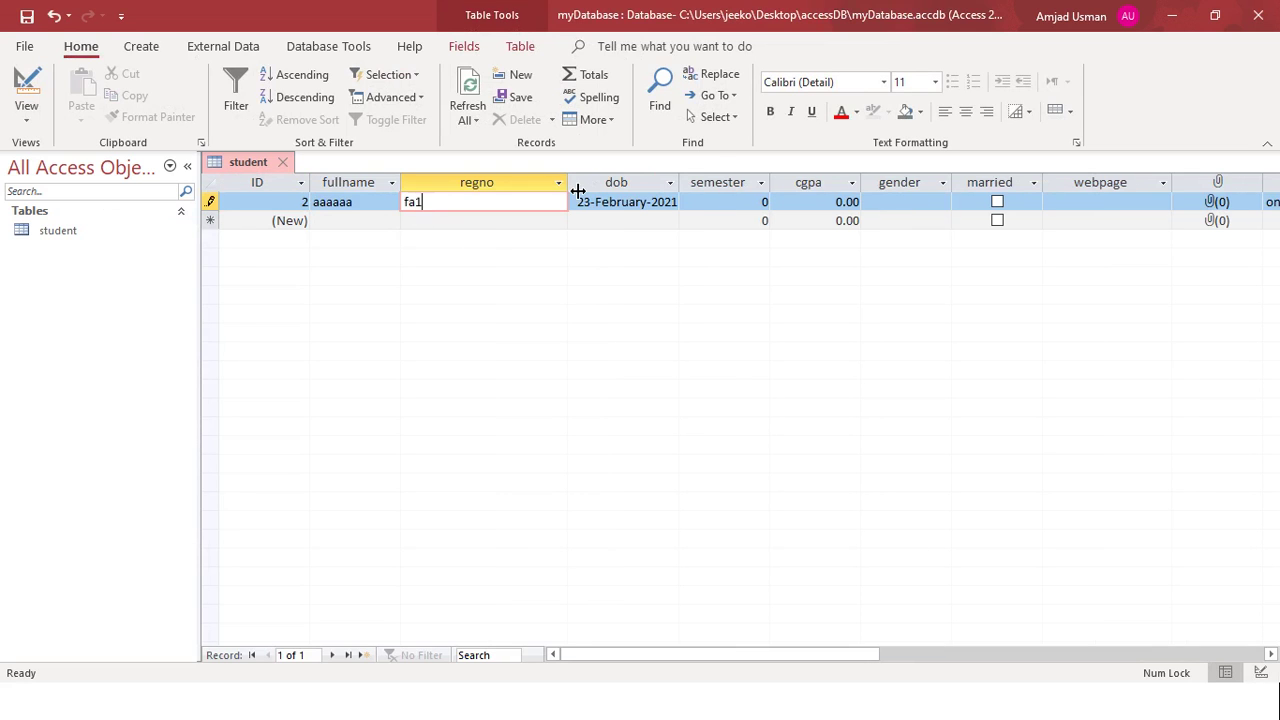
text(9-bcs-001)
Highlight the parts and separators of the first record's registration number to count its characters.
key(shift+Left)
key(shift+Left)
key(shift+Left)
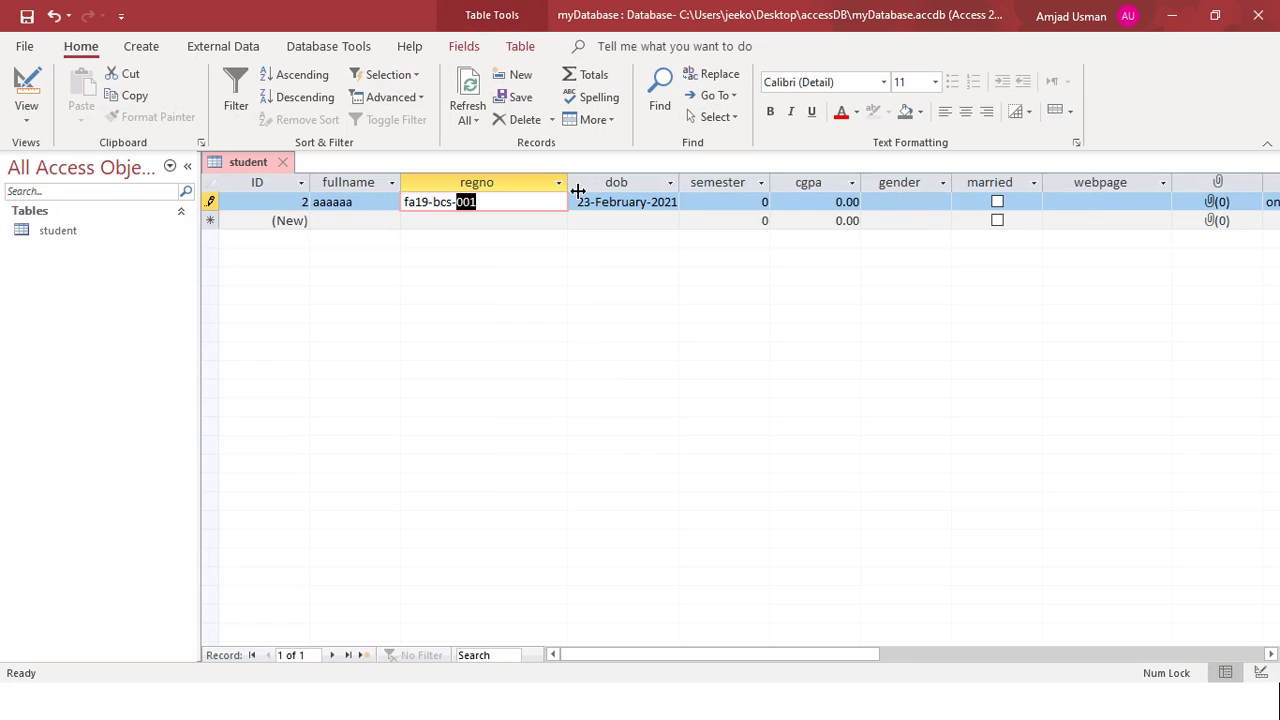
key(Left)
key(Left)
key(Left)
key(shift+Left)
key(shift+Left)
key(shift+Left)
key(Left)
key(Left)
key(Left)
key(shift+Left)
key(shift+Left)
key(shift+Left)
key(Left)
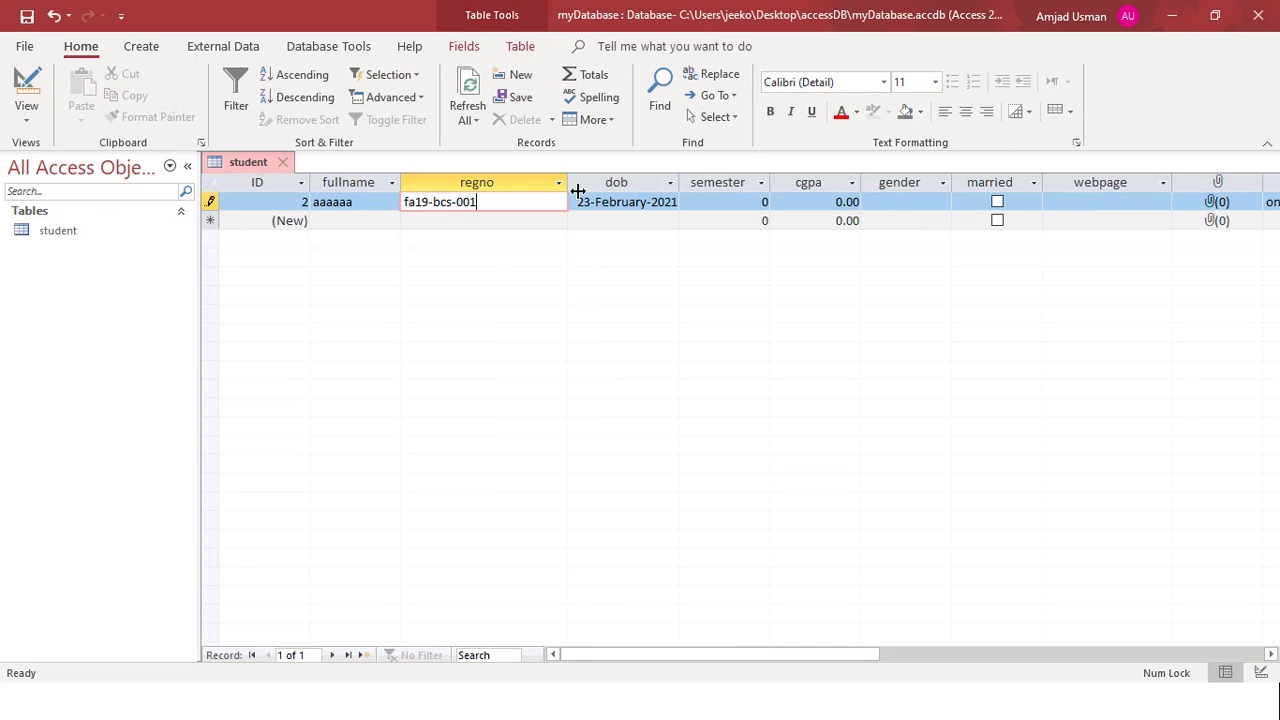
key(shift+Left)
key(shift+Left)
key(shift+Left)
key(shift+Left)
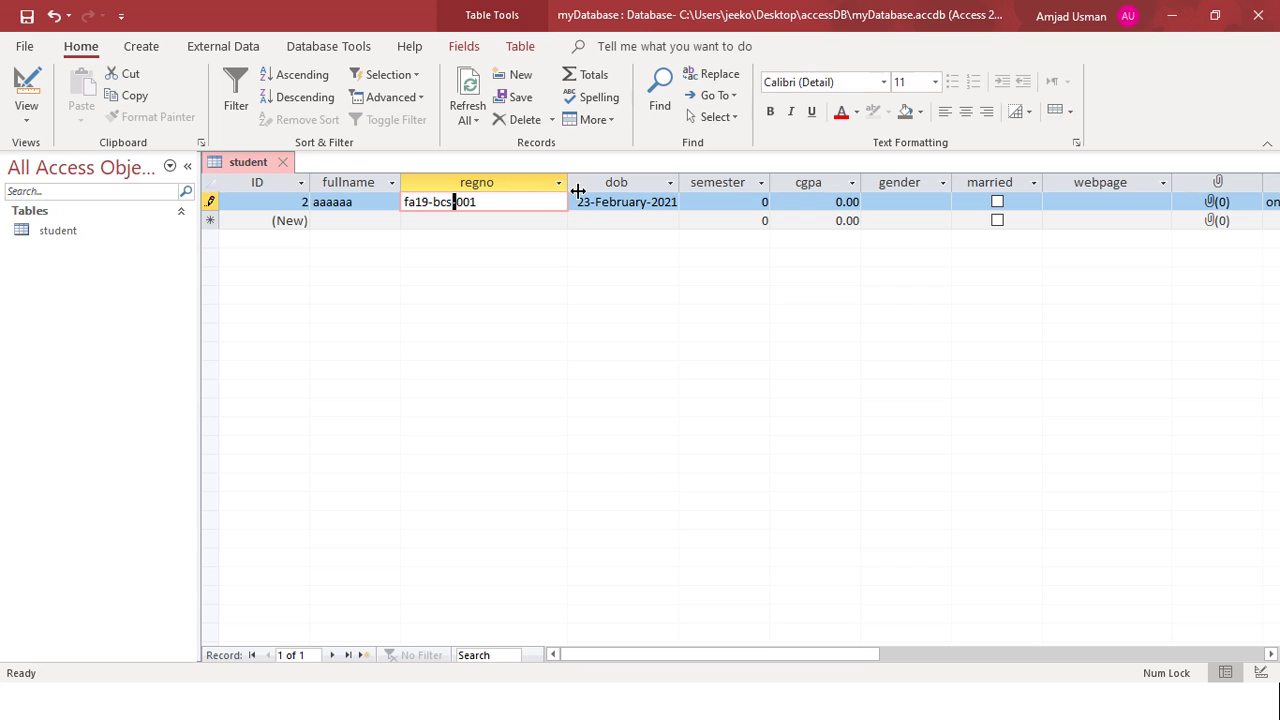
key(Left)
key(shift+Right)
key(Right)
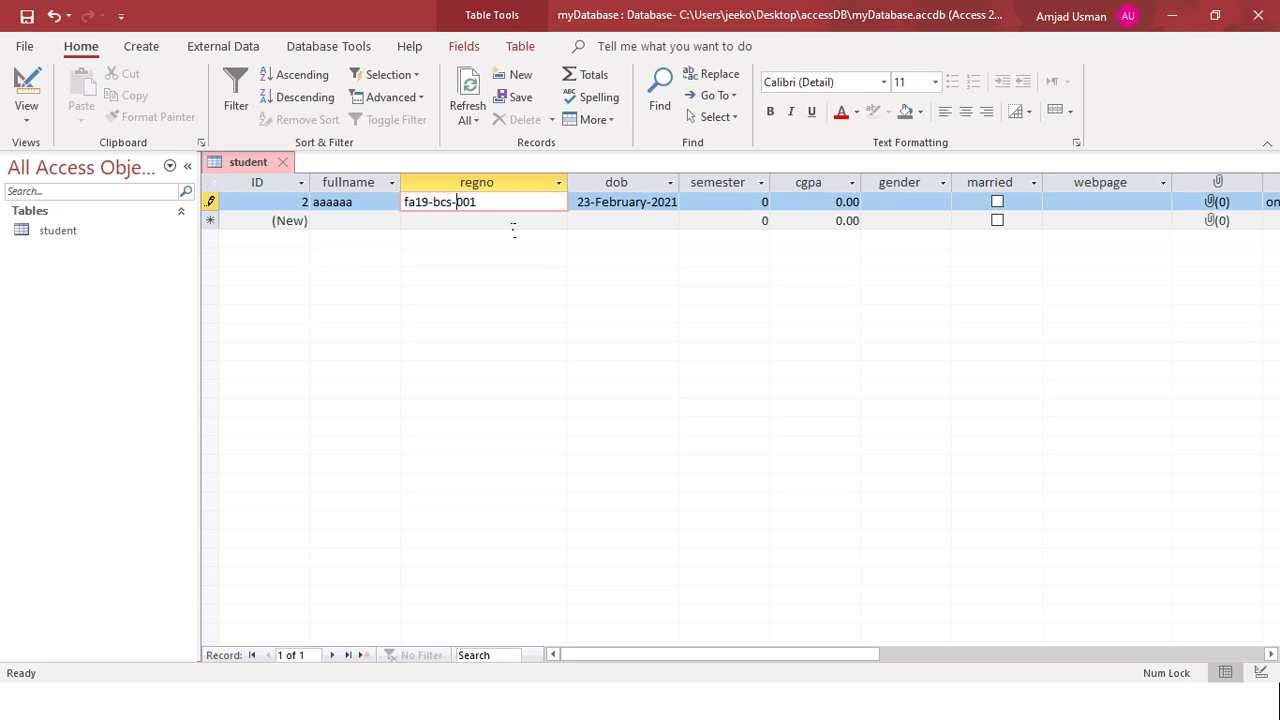
Clear the first record's regno value and set the regno field's Field Size to 12 in Design View.
drag(500, 204, 404, 205)
key(Delete)
key(ctrl+period)
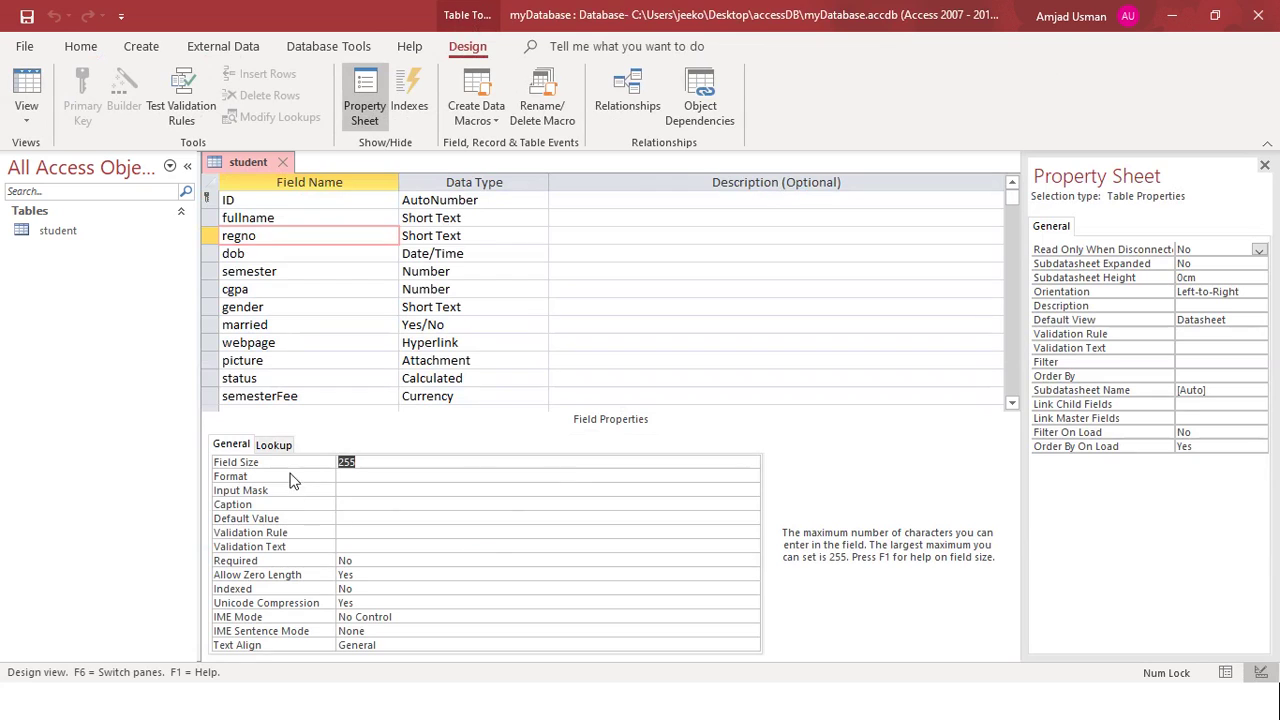
text(12)
Save the table, review the predefined masks in the regno field's Input Mask Wizard, and cancel the wizard.
click(368, 491)
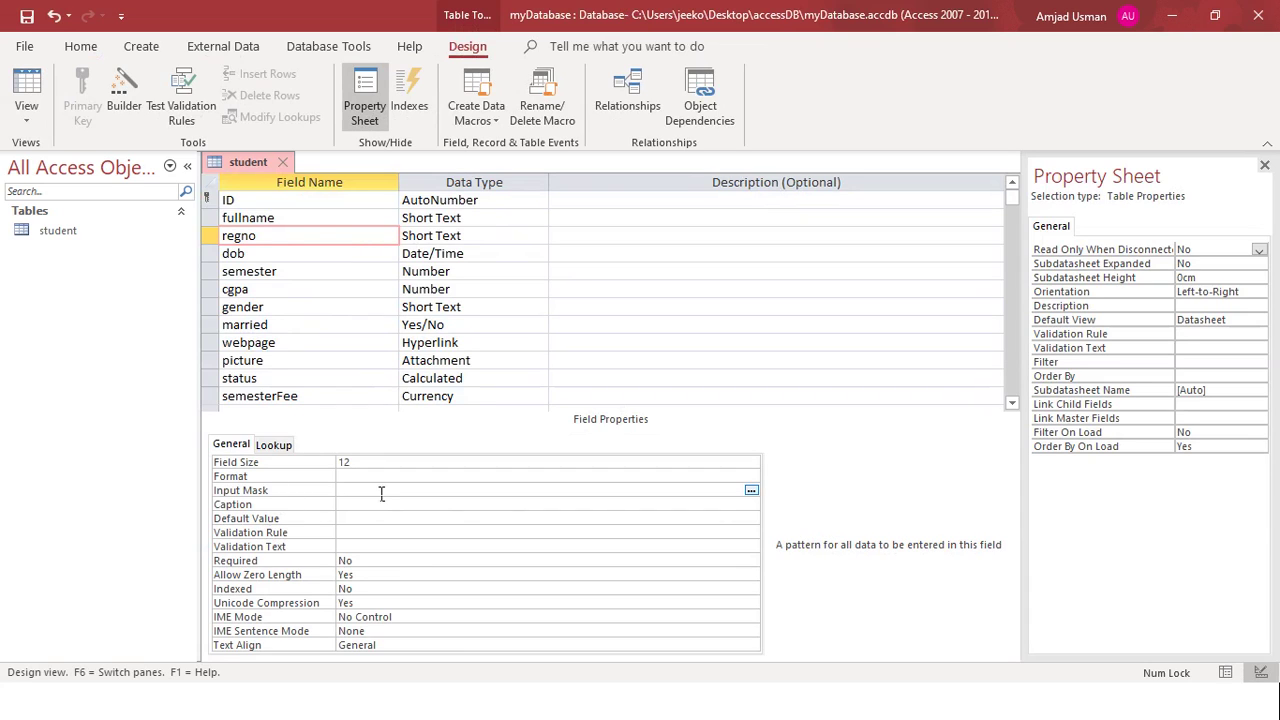
click(751, 490)
click(610, 403)
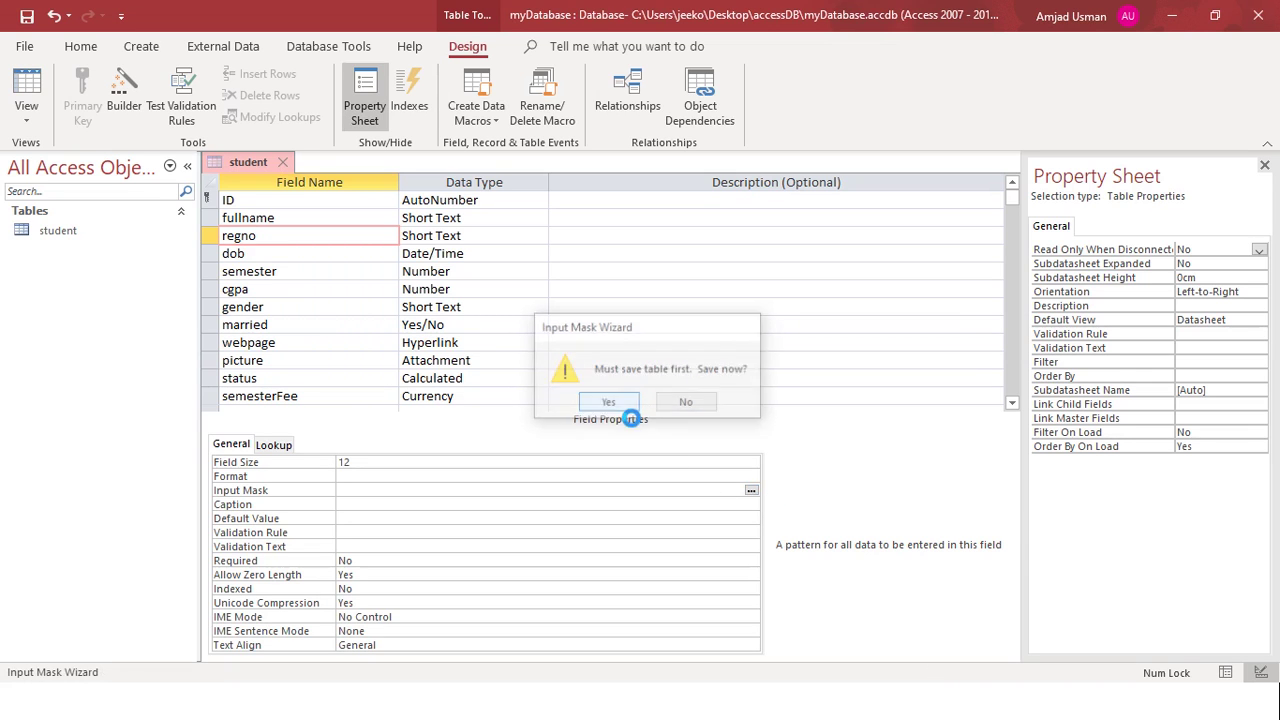
click(614, 416)
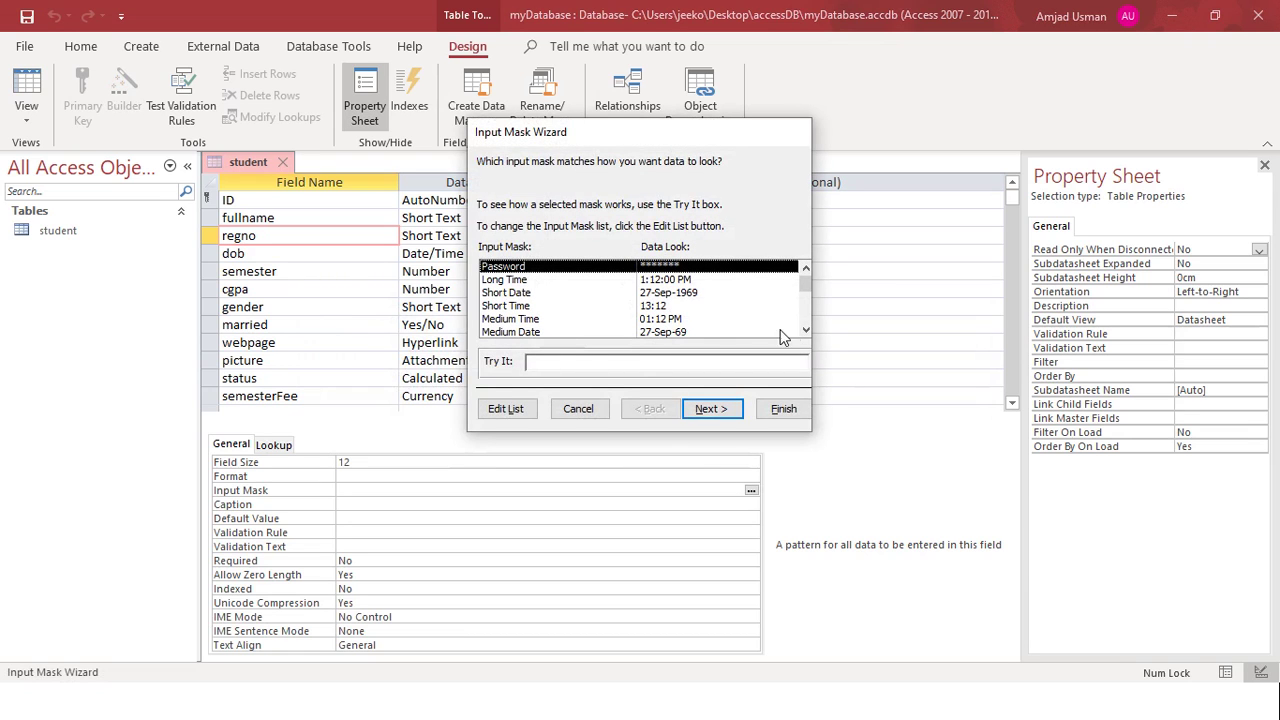
click(806, 330)
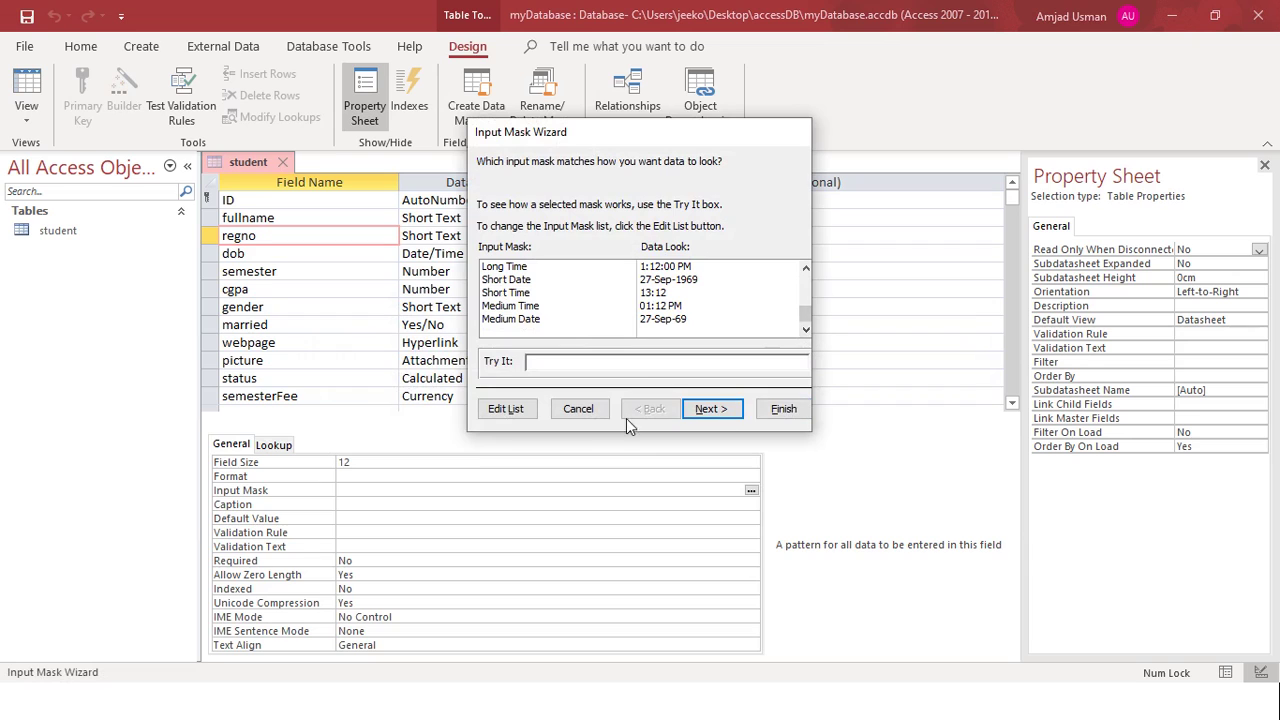
click(580, 410)
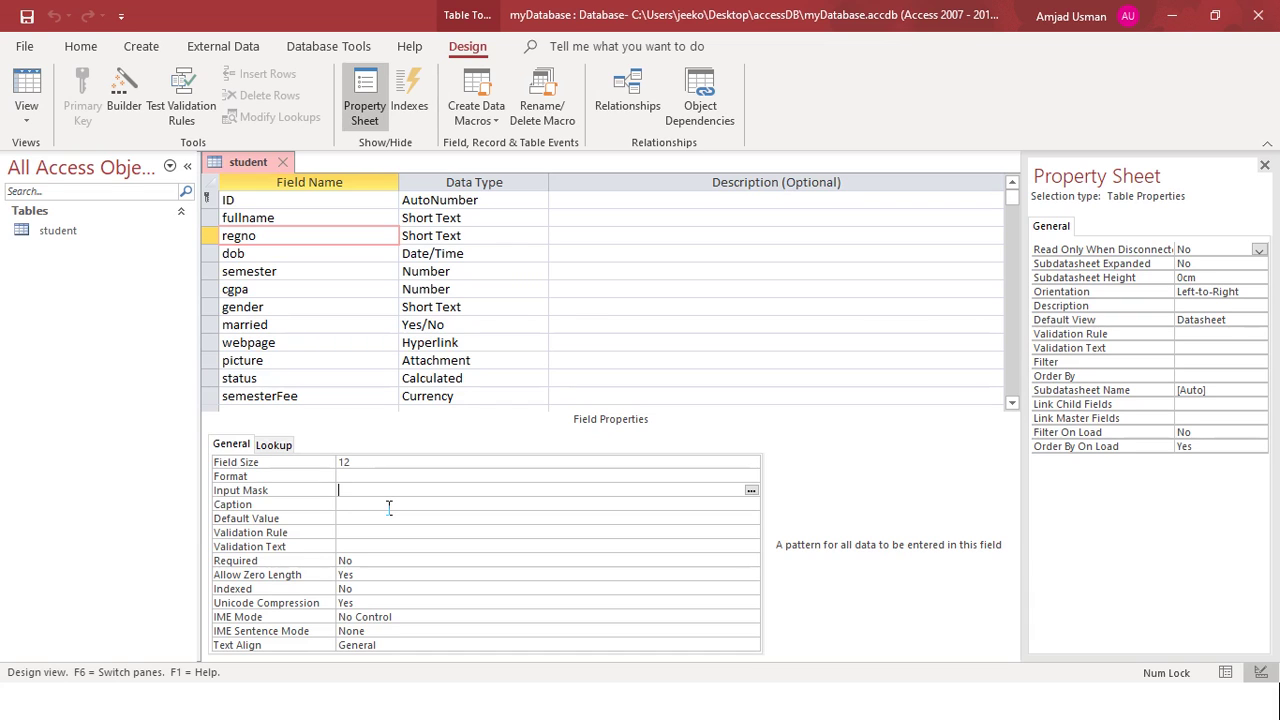
Switch to the PowerPoint slide show about field properties.
key(alt+Tab)
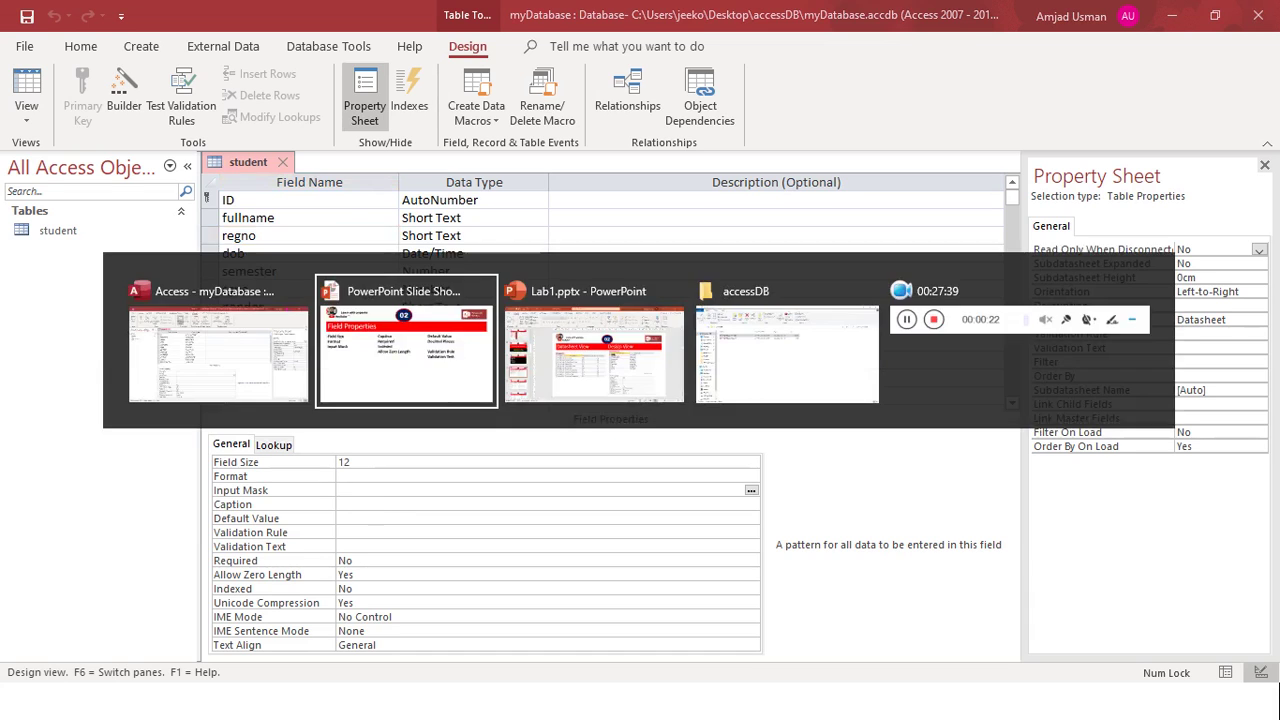
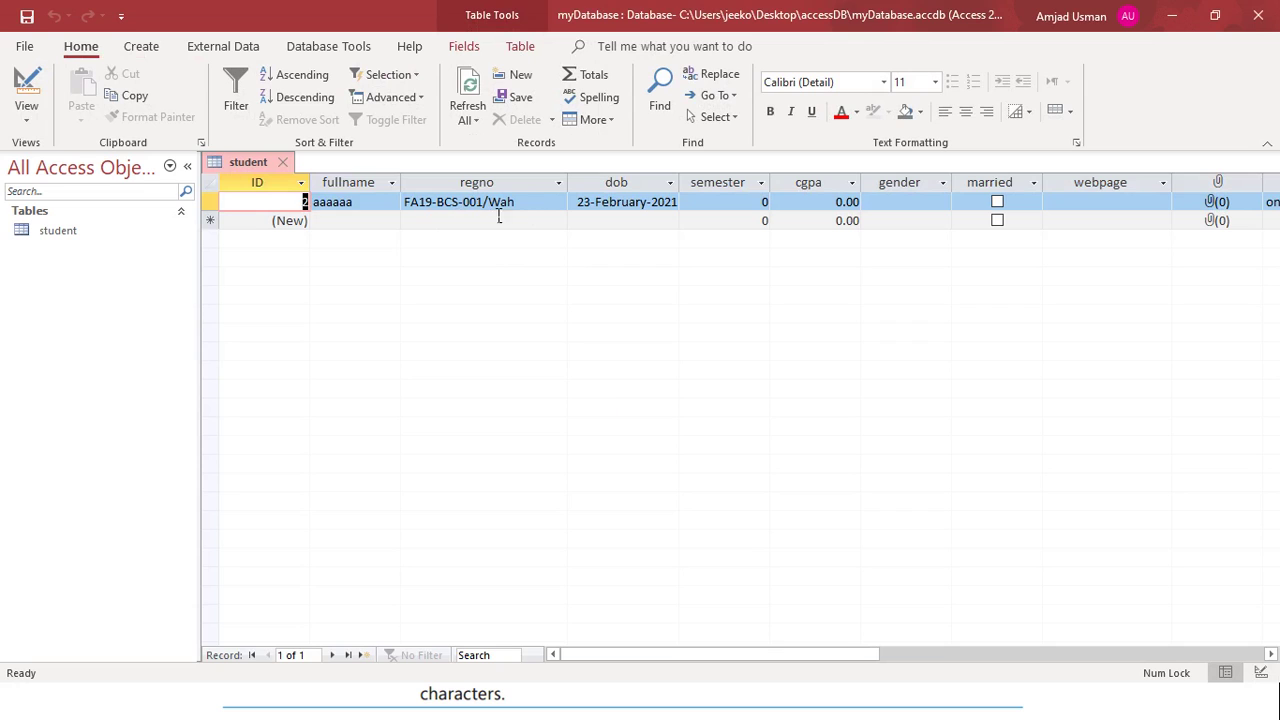
Add a second record with a sample registration number entered through the regno mask and the fullname bbb.
click(418, 222)
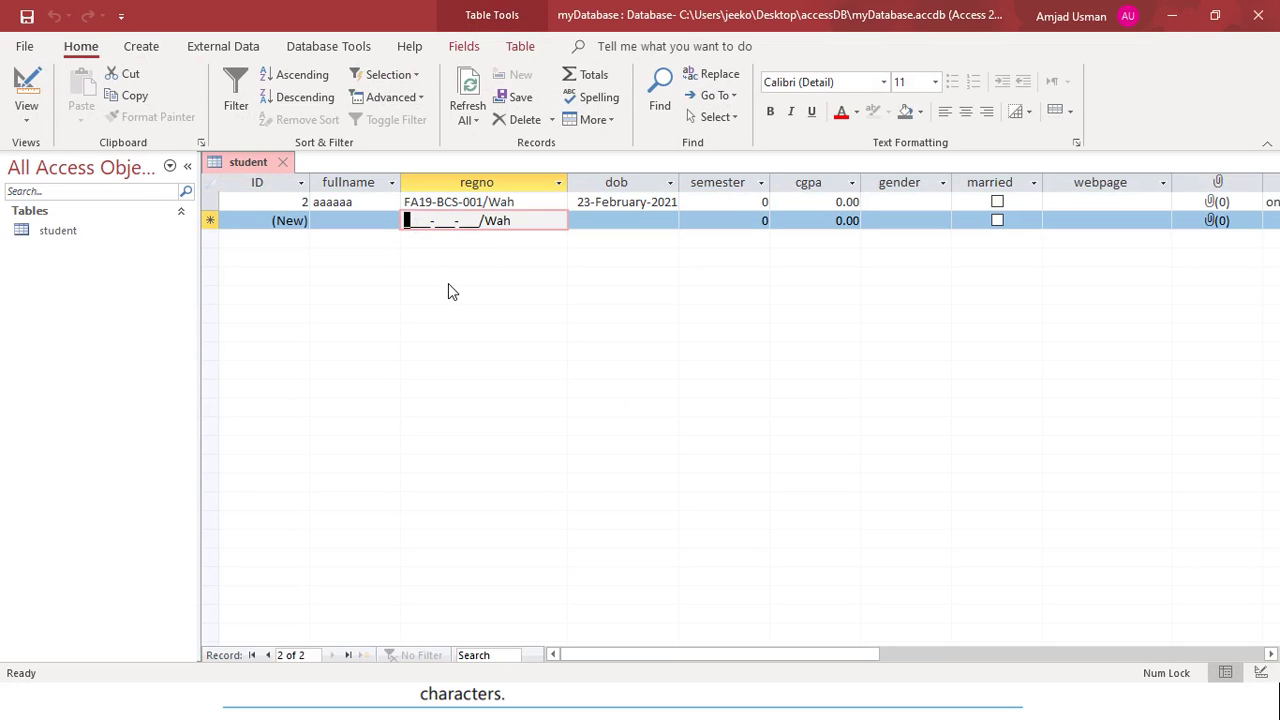
text(SP)
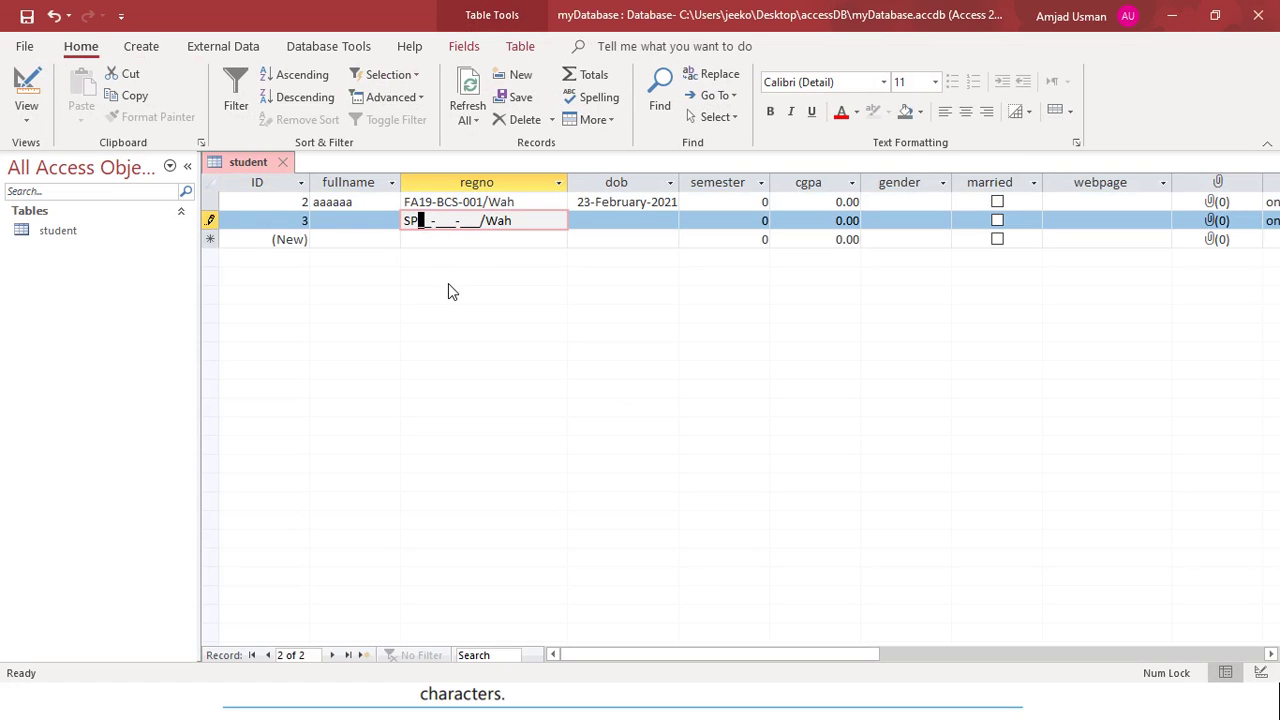
text(17-BSE-201)
key(Down)
key(Up)
key(Up)
key(Left)
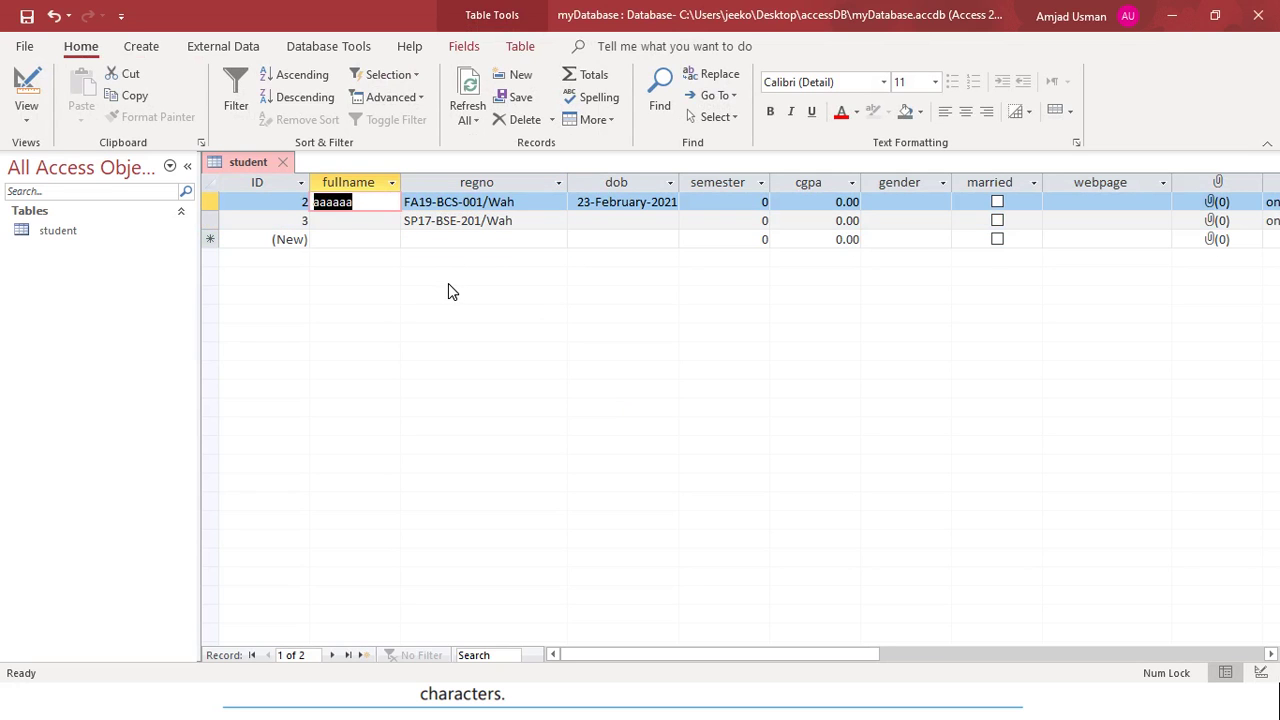
key(Down)
text(bbb)
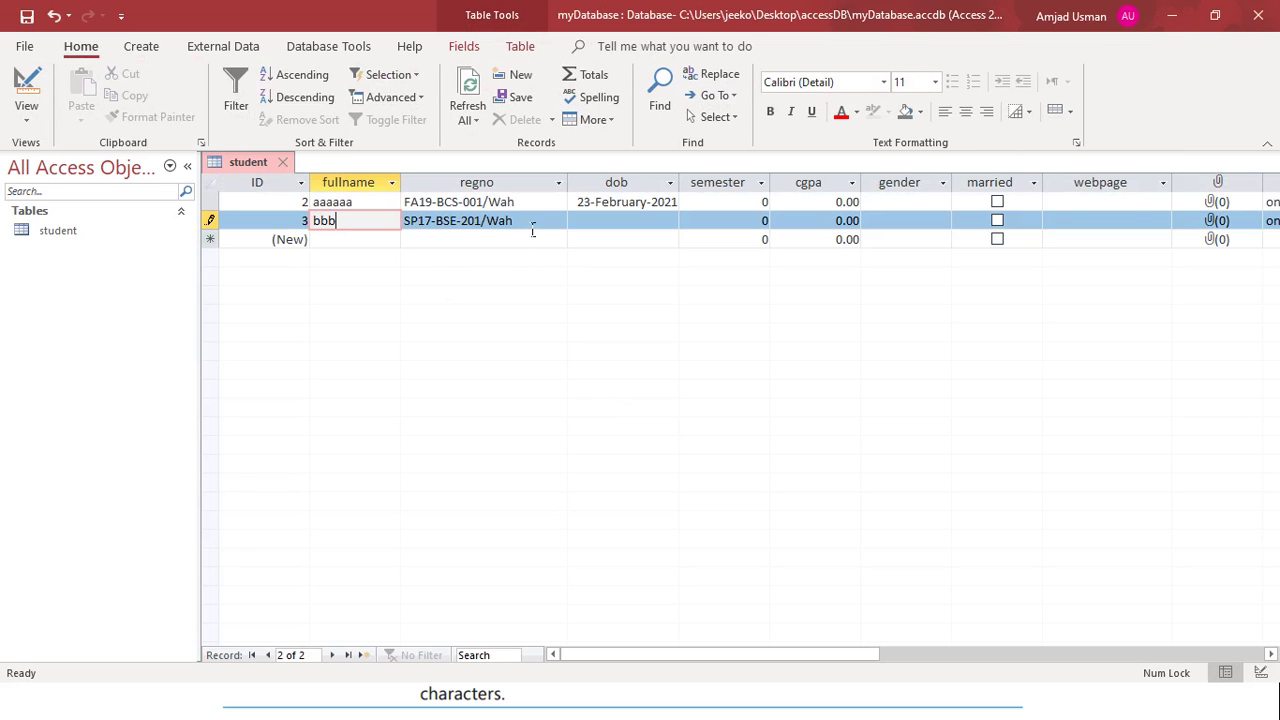
Return the table to Design View and review the list of field properties in the PowerPoint slide show, coming back to Access.
click(26, 92)
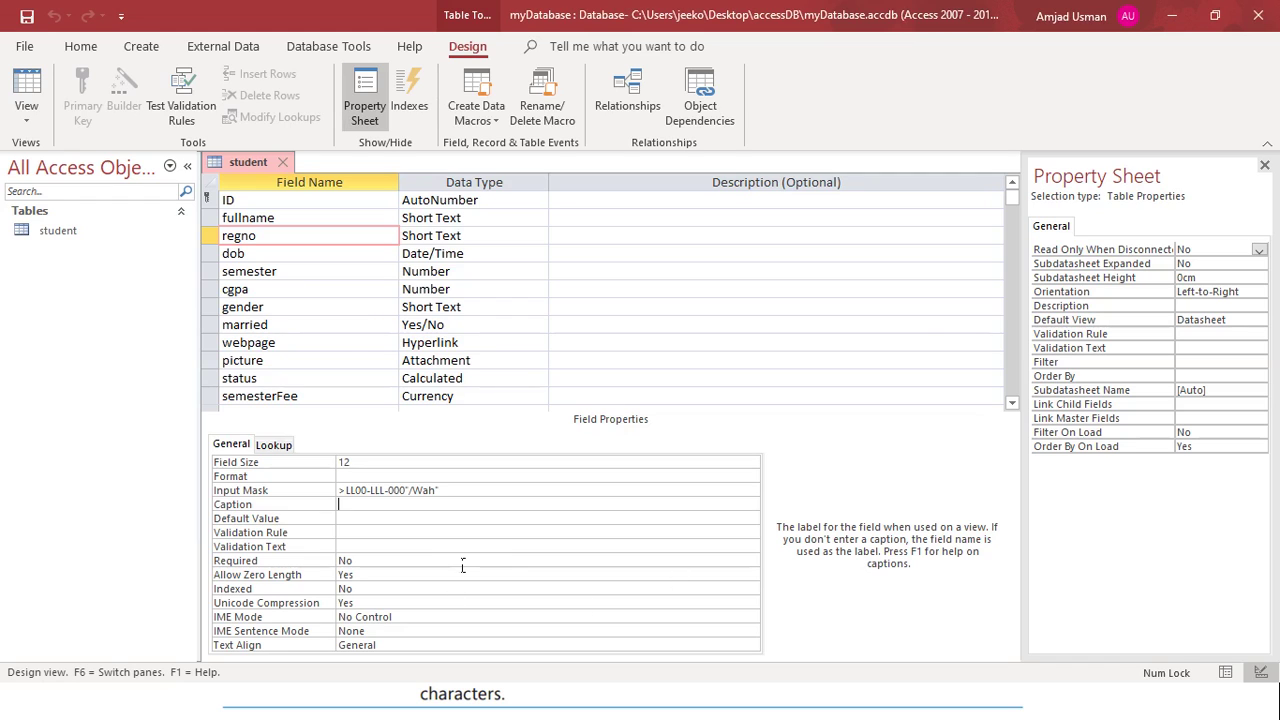
key(alt+Tab)
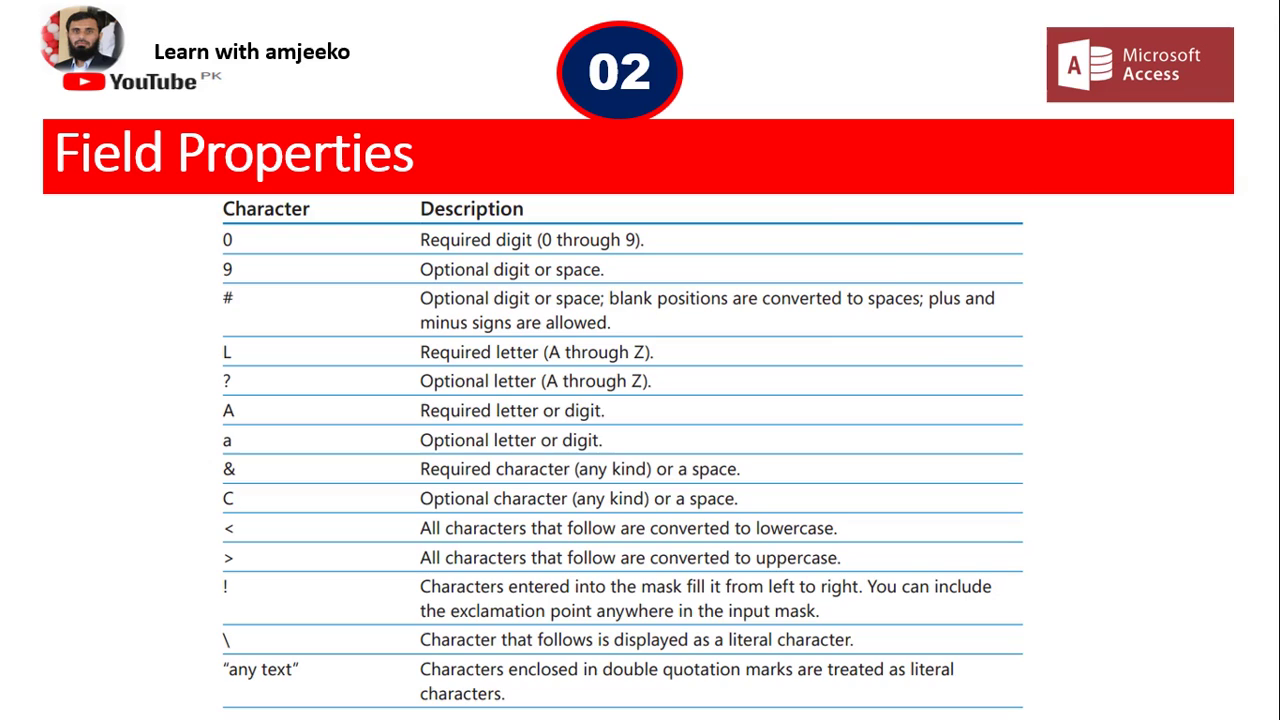
key(Right)
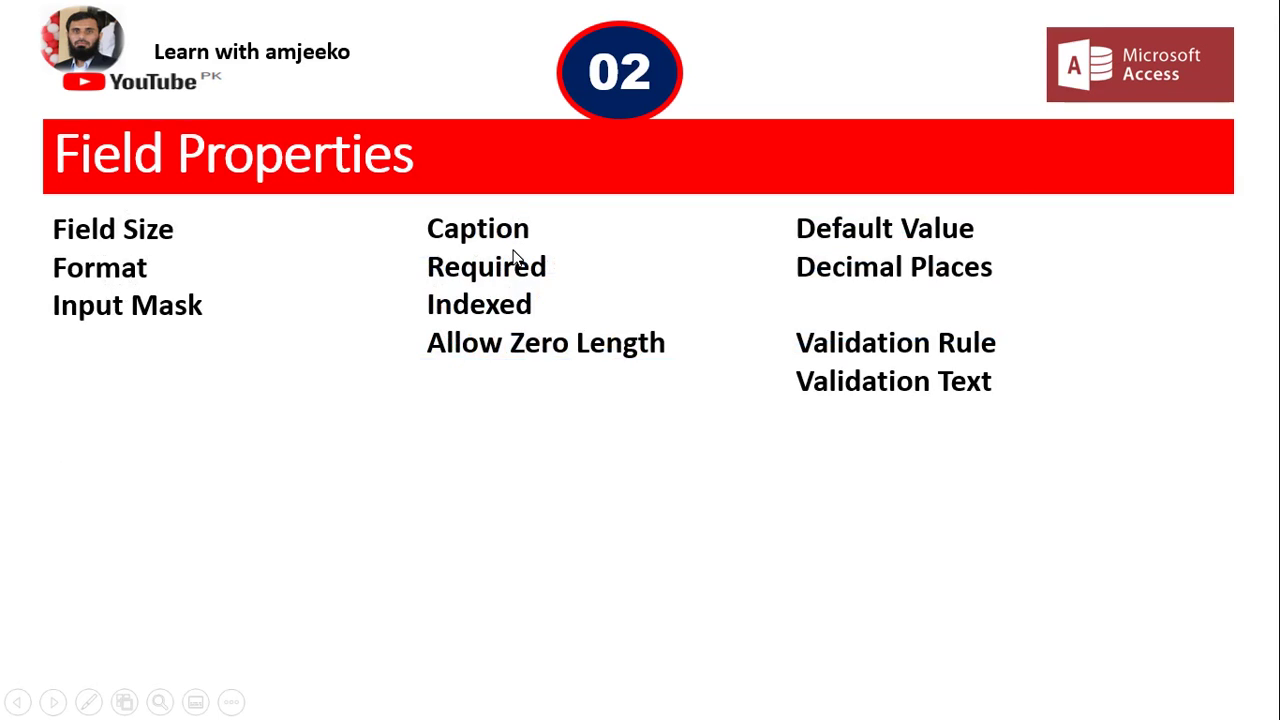
key(alt+Tab)
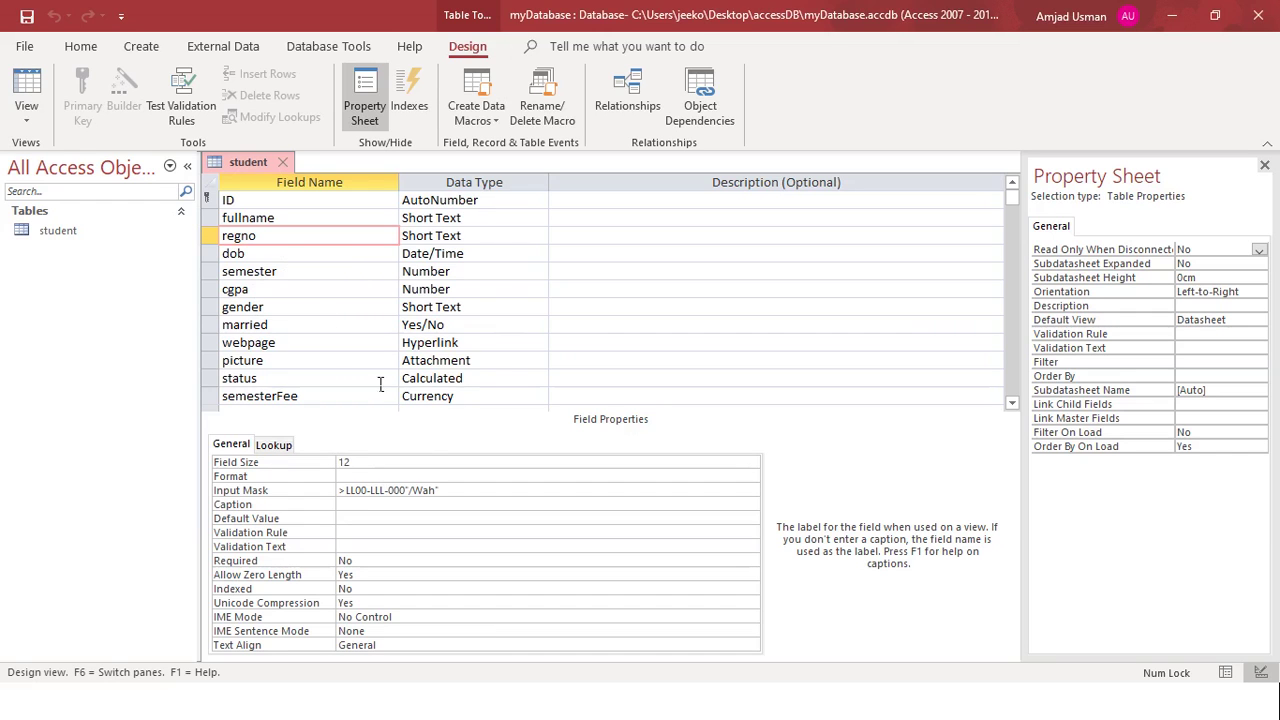
Set the regno field's Caption to Student RollNo, save the table, and view the column heading in Datasheet View.
click(26, 90)
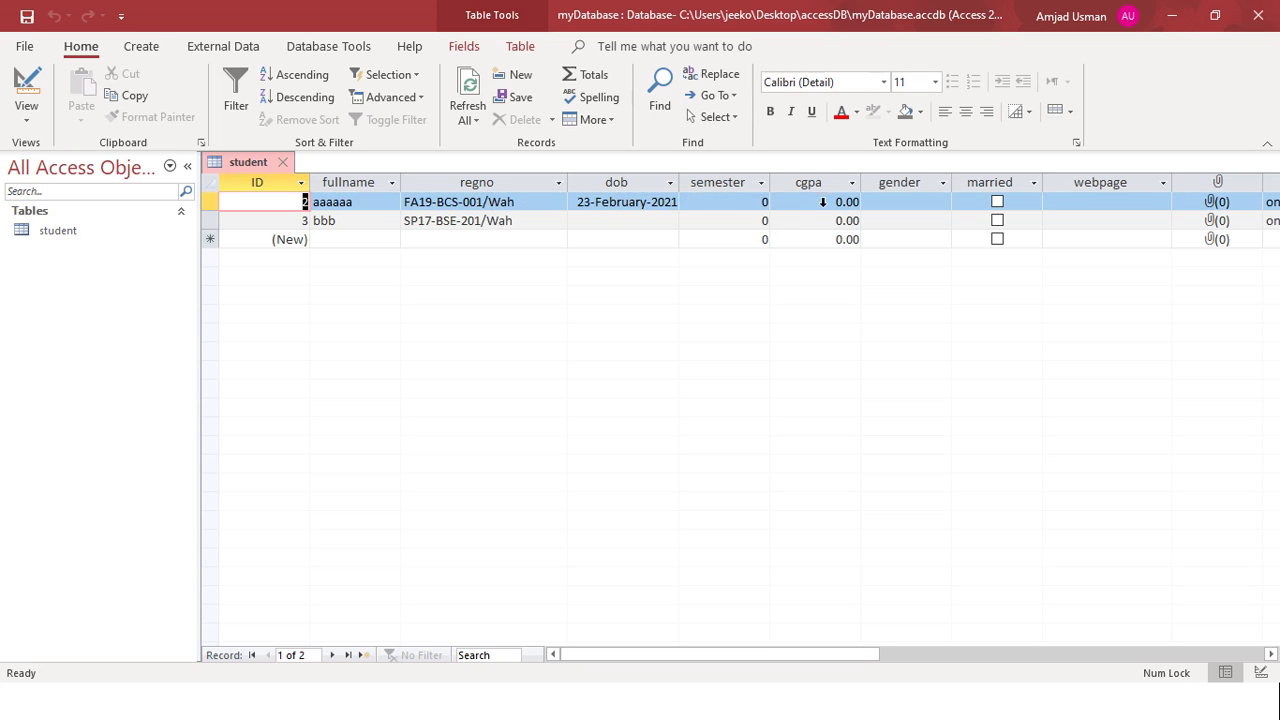
click(25, 95)
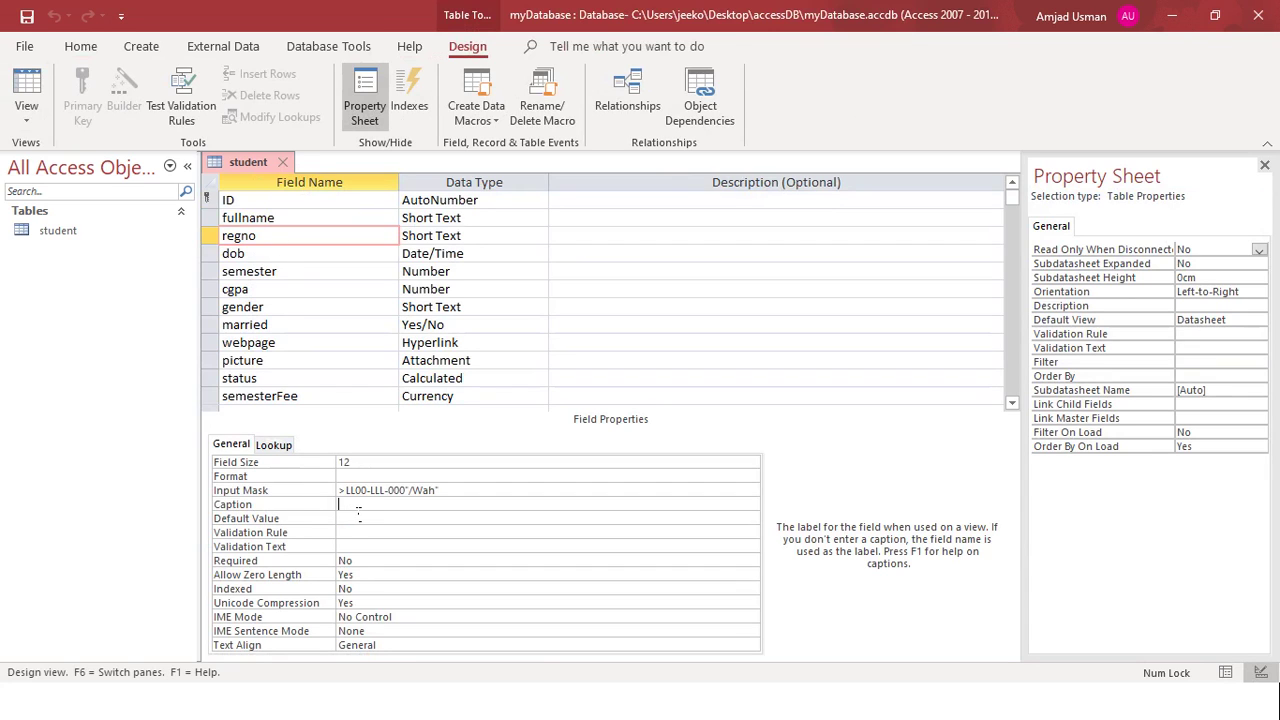
text(Re)
text(udent RollNo)
click(359, 517)
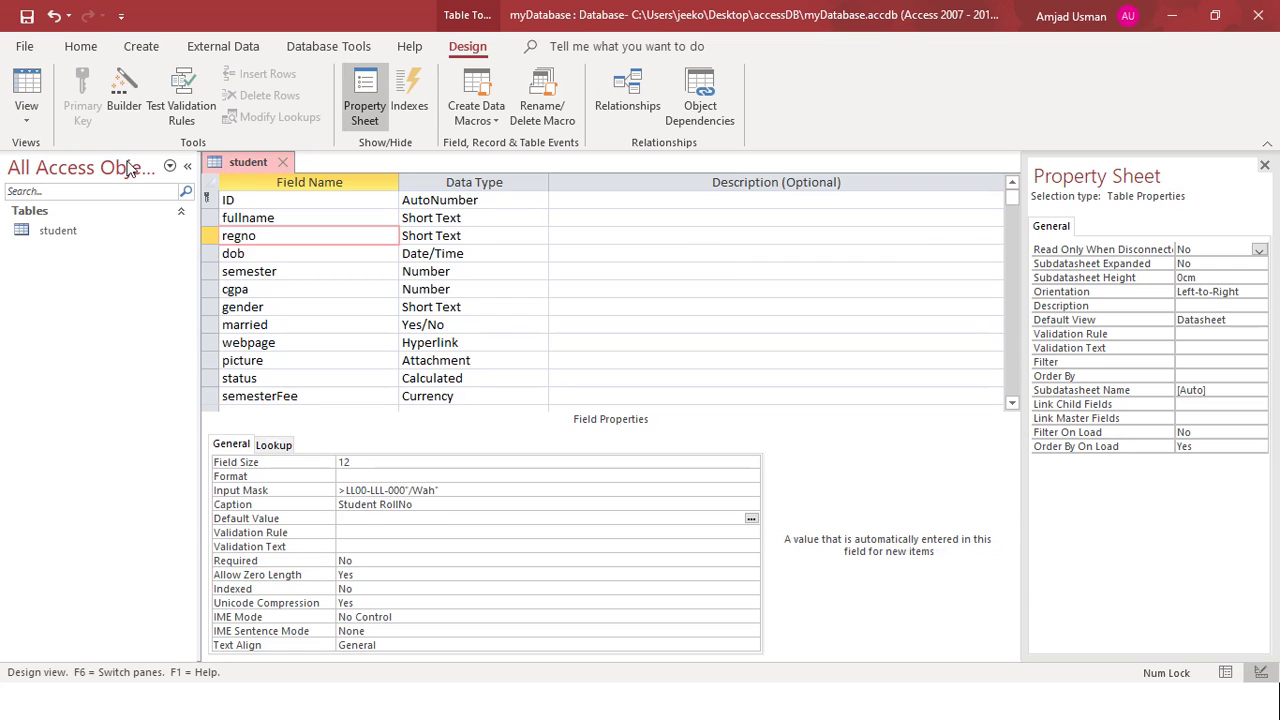
click(40, 98)
click(611, 411)
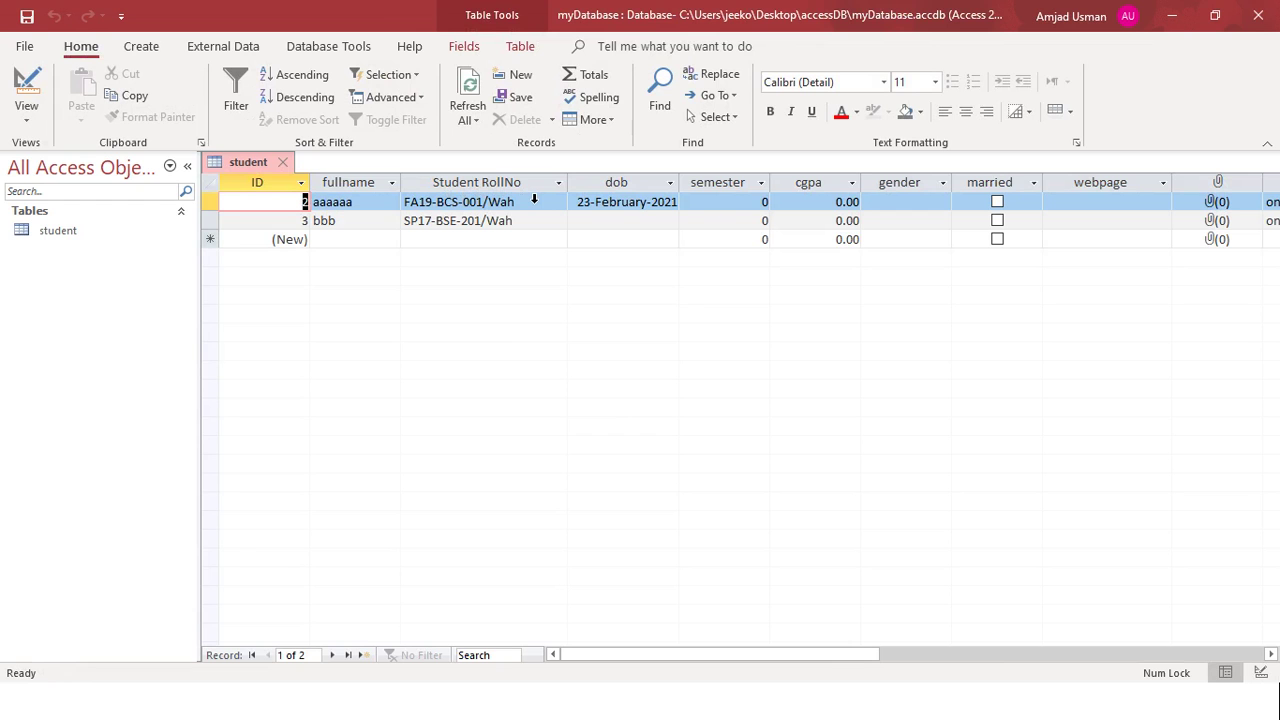
Return to Design View and set the dob field's Caption to Date of Birth.
click(26, 100)
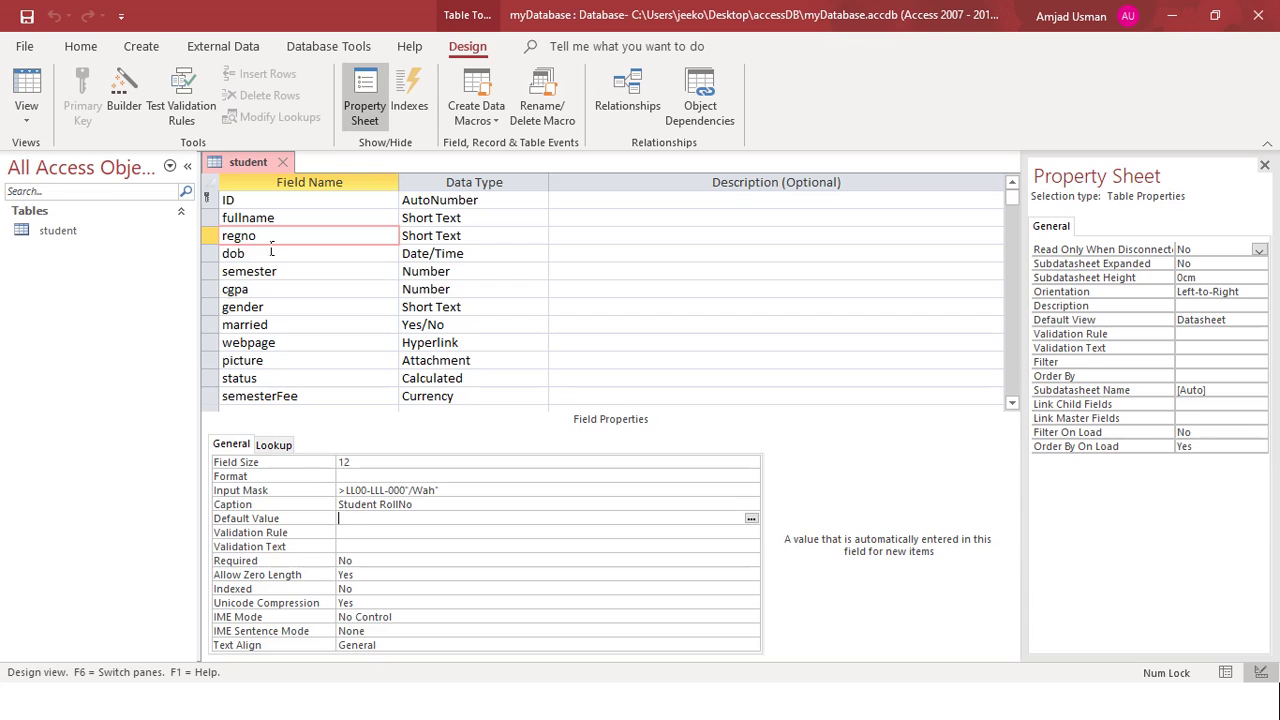
key(F6)
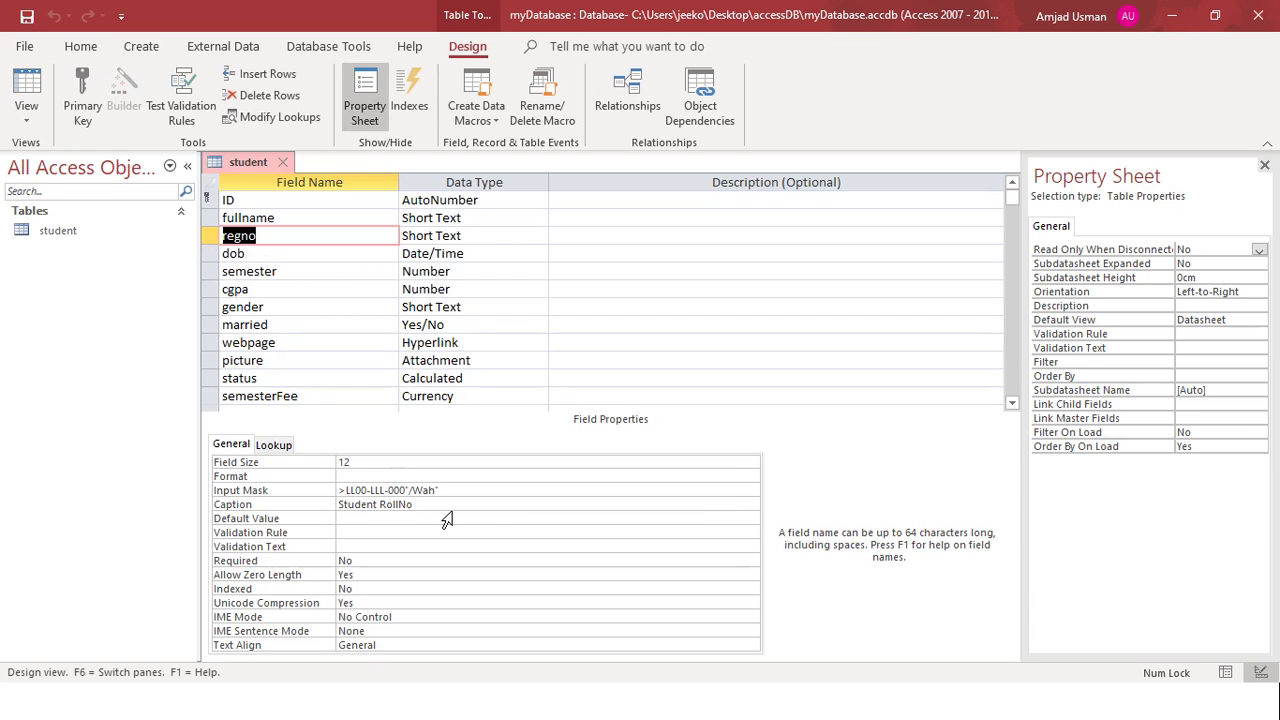
click(438, 505)
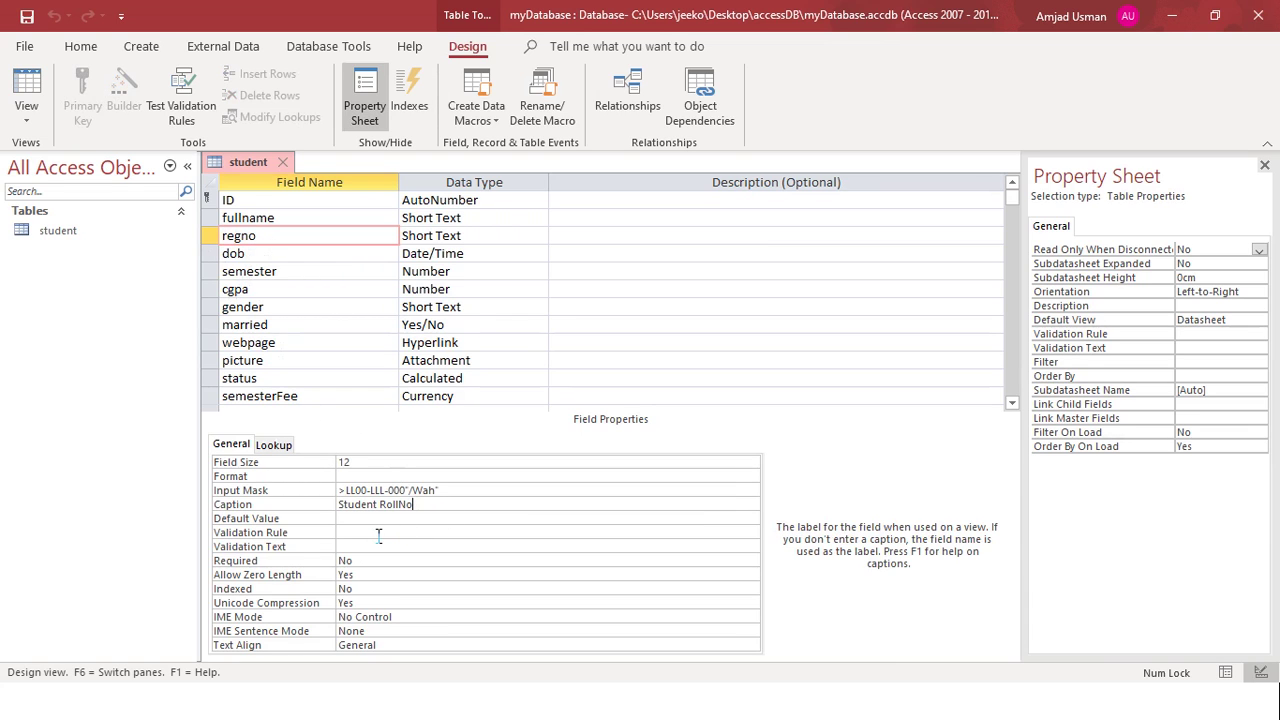
click(271, 256)
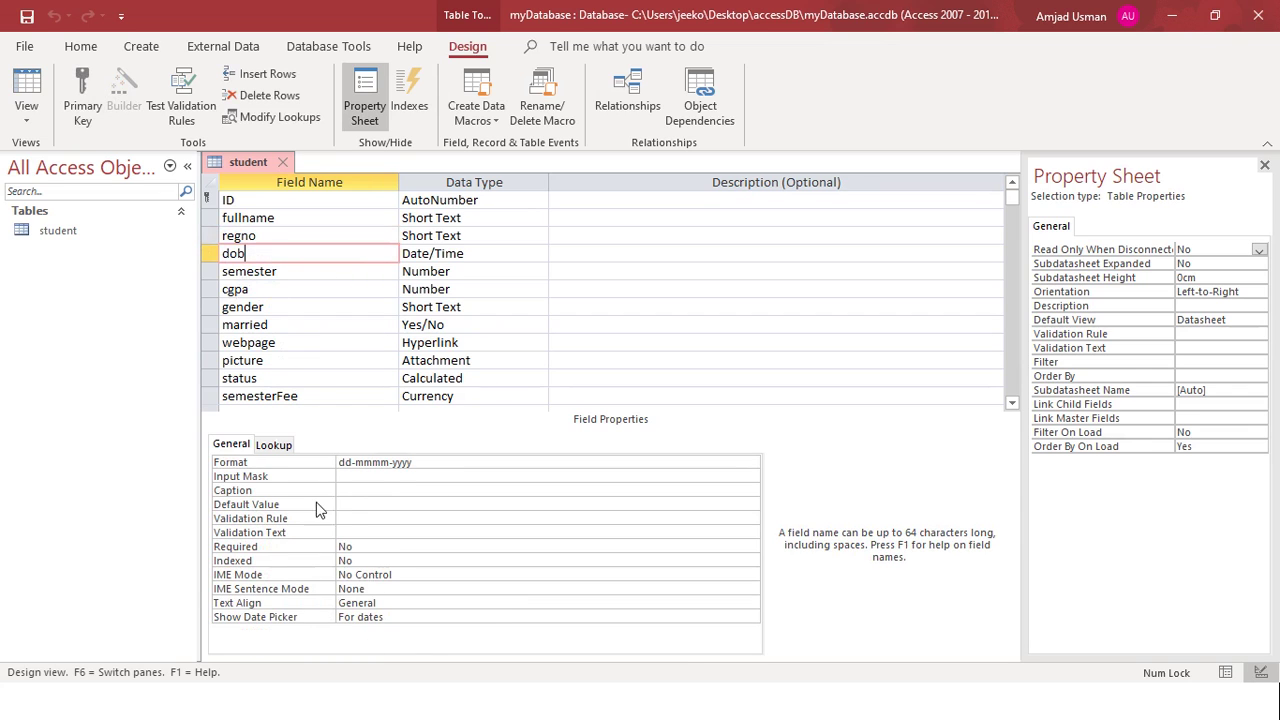
click(375, 491)
text(Date of Birth)
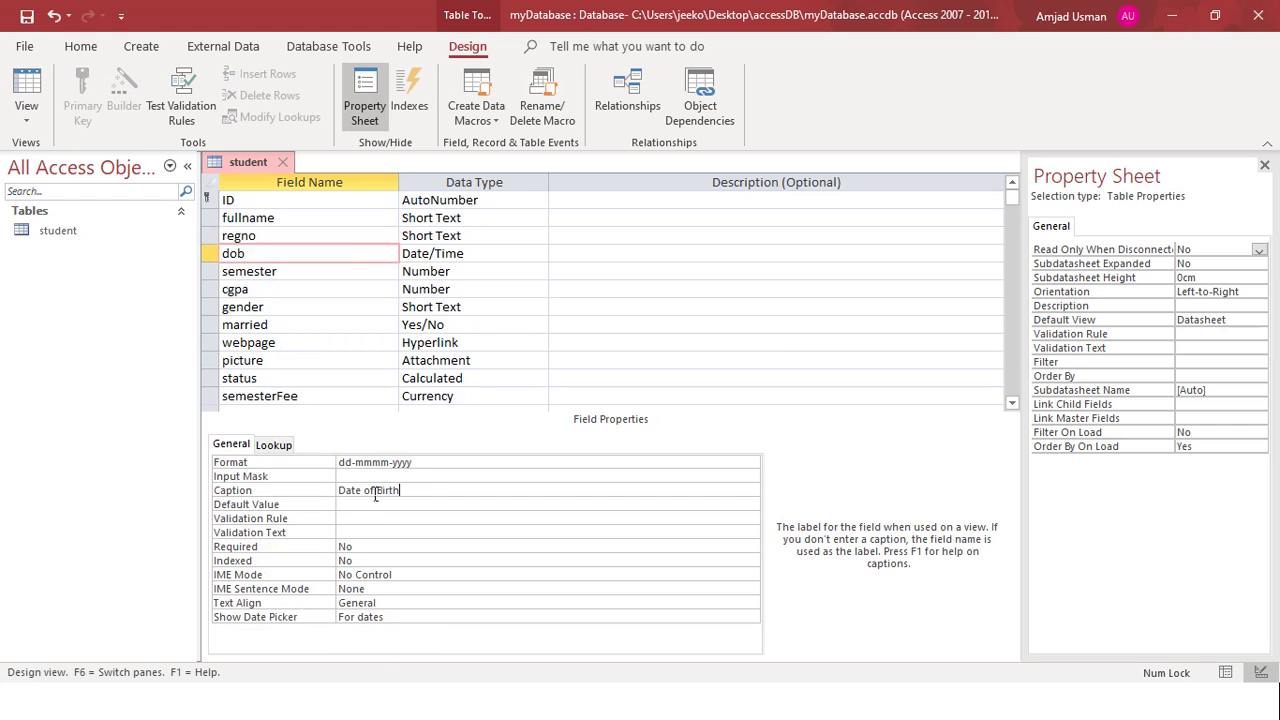
key(Return)
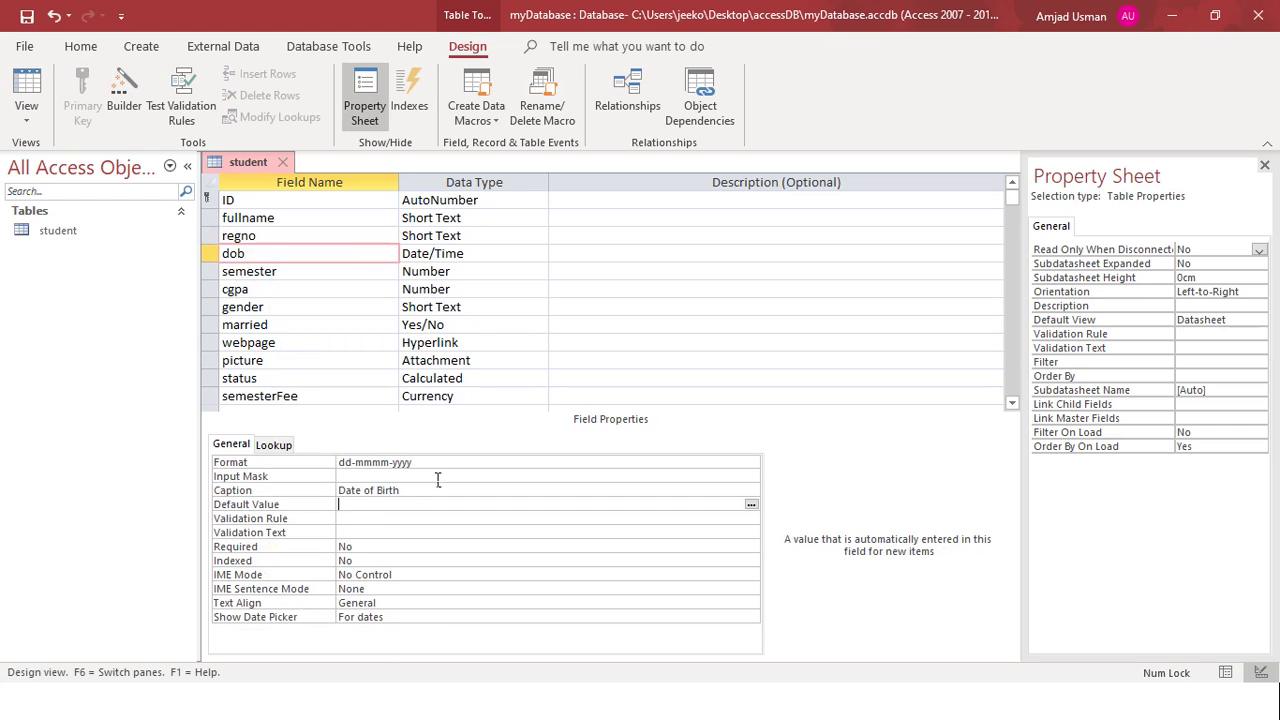
Save the table, check the dob column heading in Datasheet View, and review the PowerPoint property list before returning to Access in Design View.
click(26, 85)
click(609, 407)
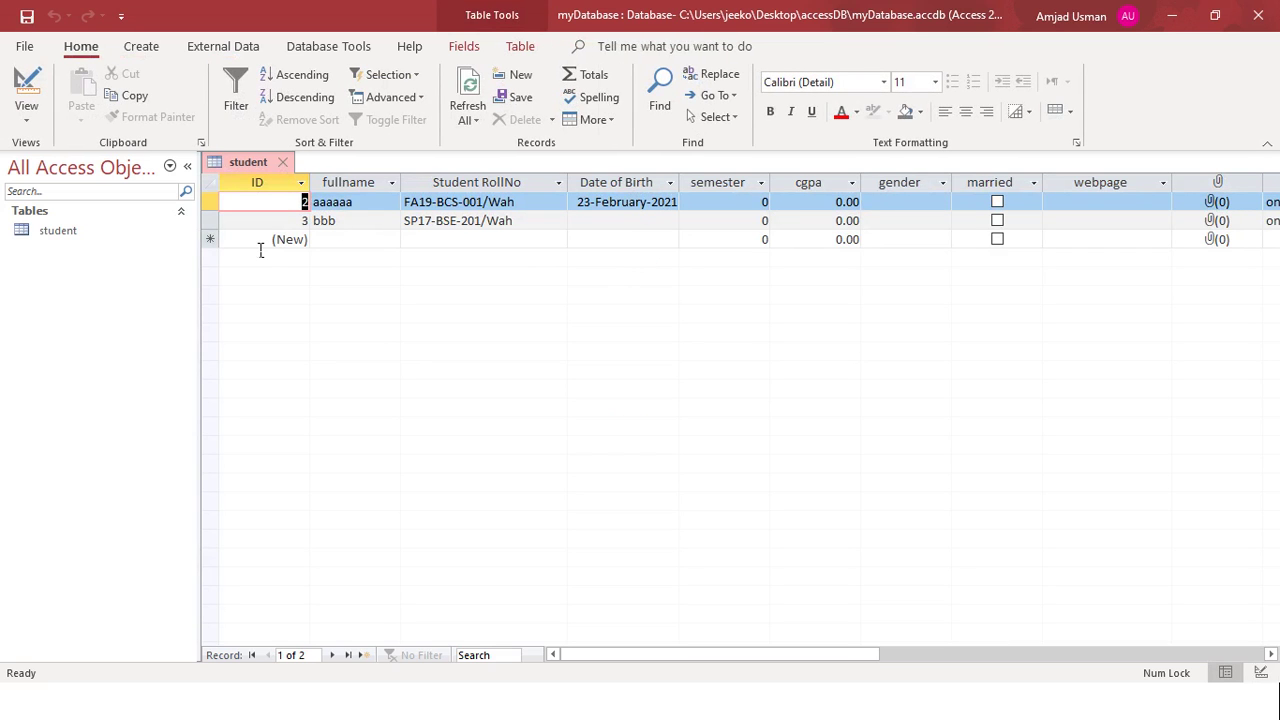
click(26, 98)
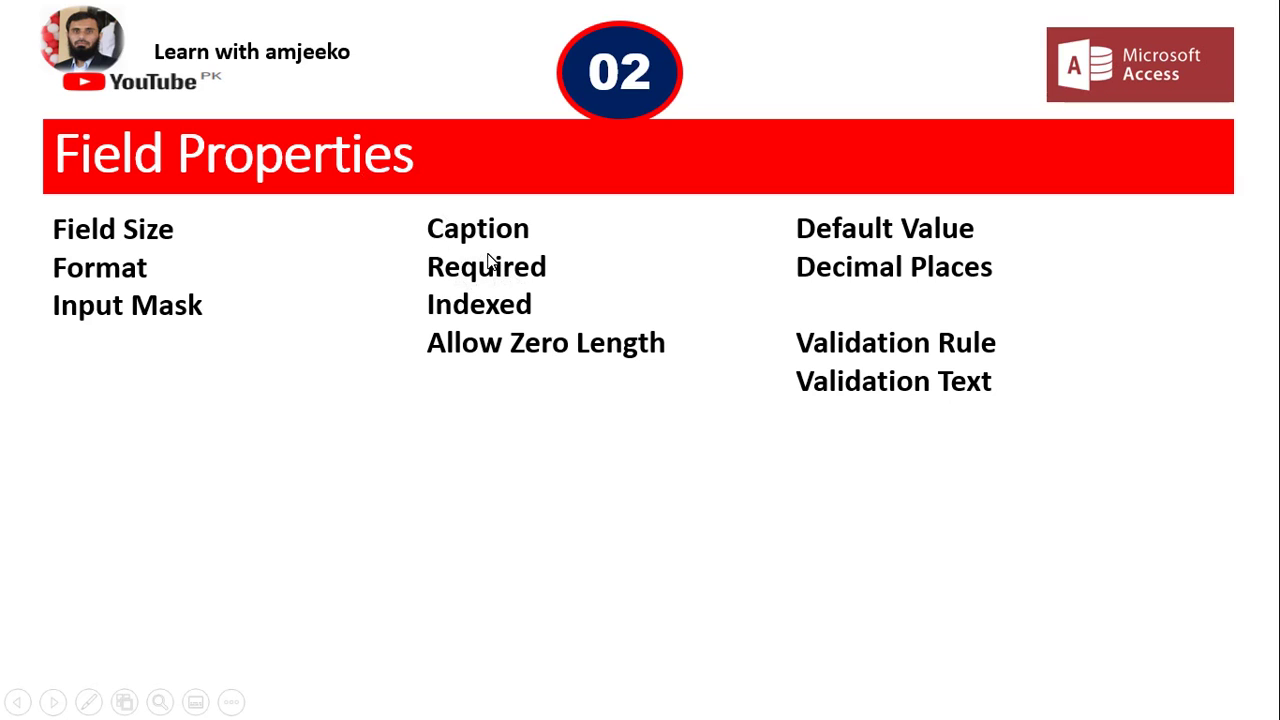
key(alt+Tab)
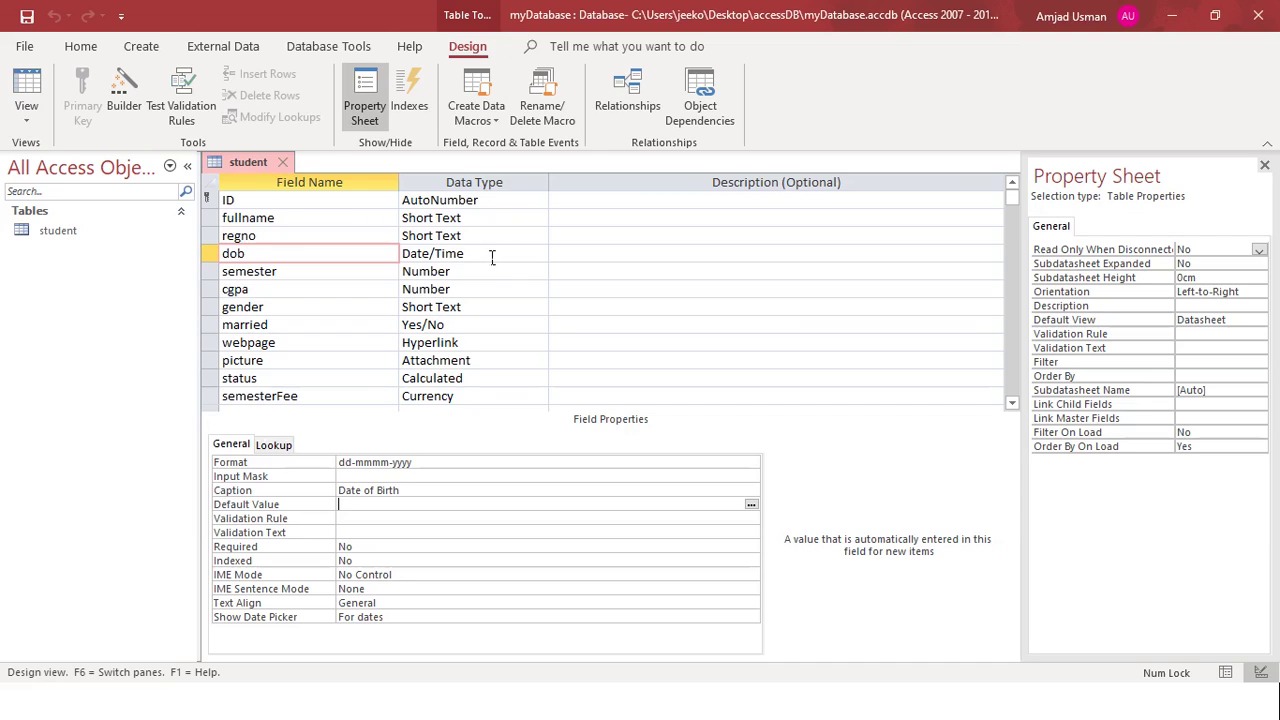
Set the Required property to Yes for both the fullname and regno fields.
click(303, 222)
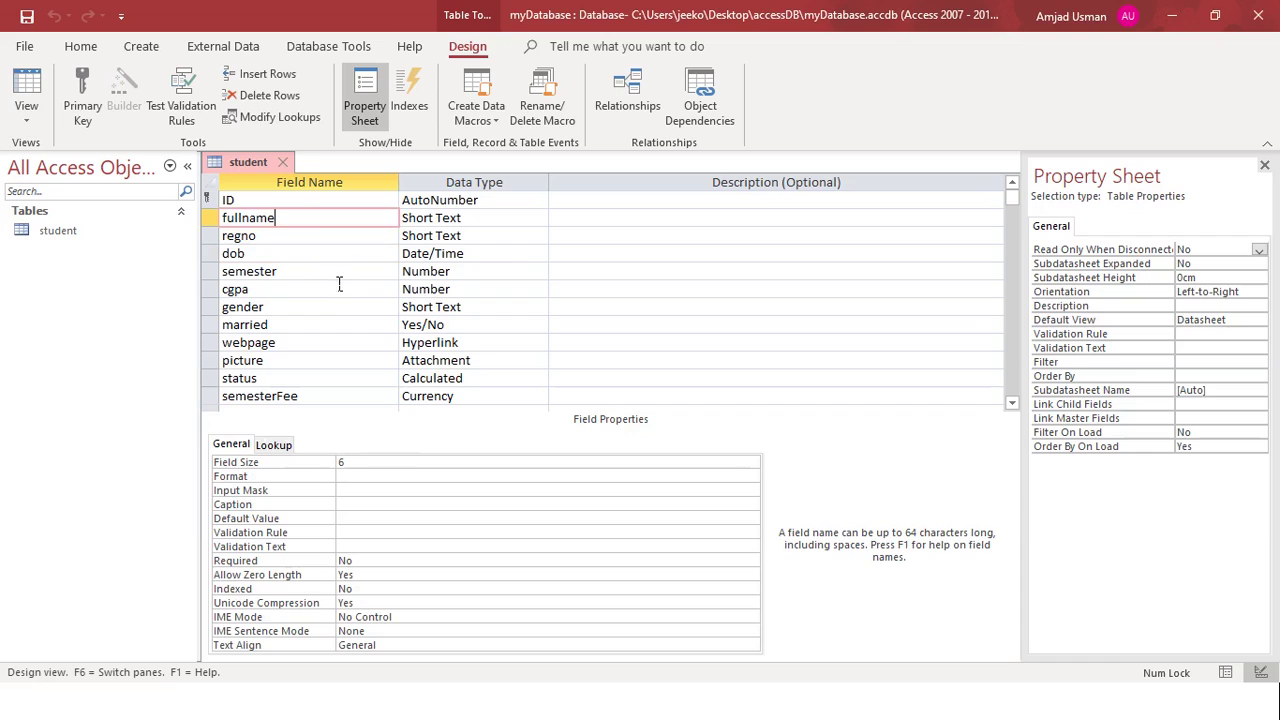
click(297, 237)
click(300, 222)
click(377, 562)
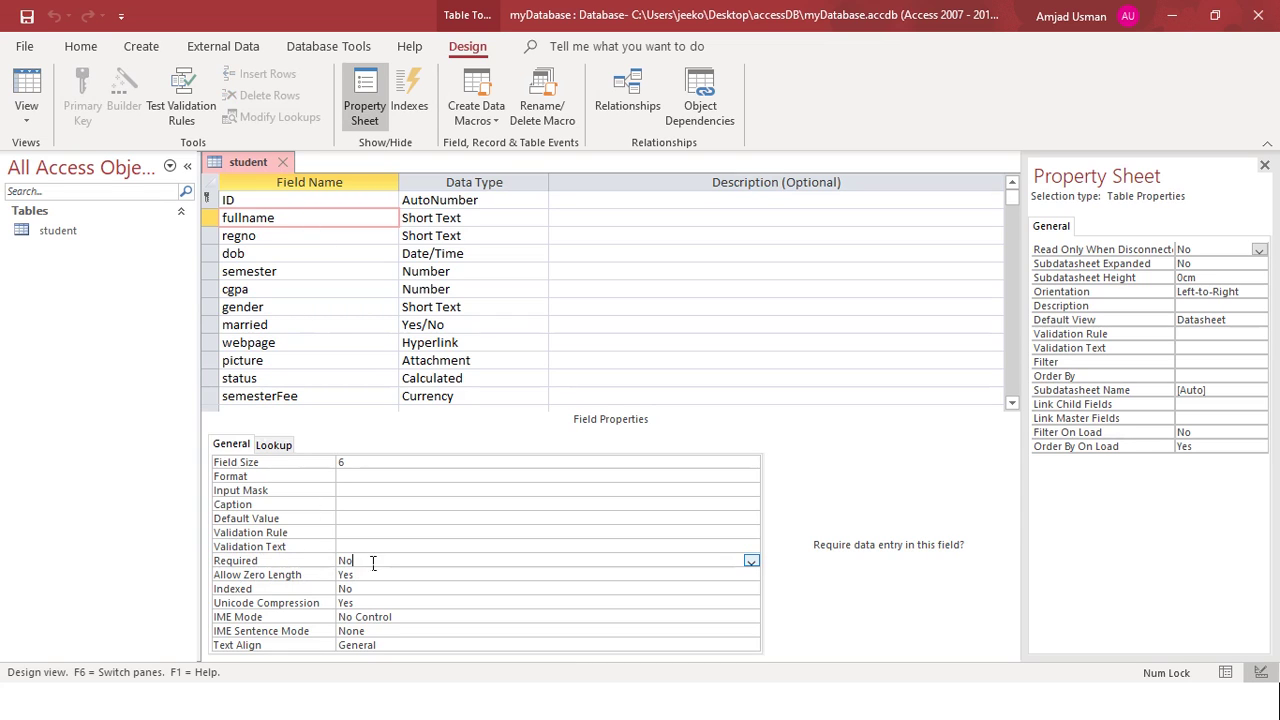
double_click(373, 567)
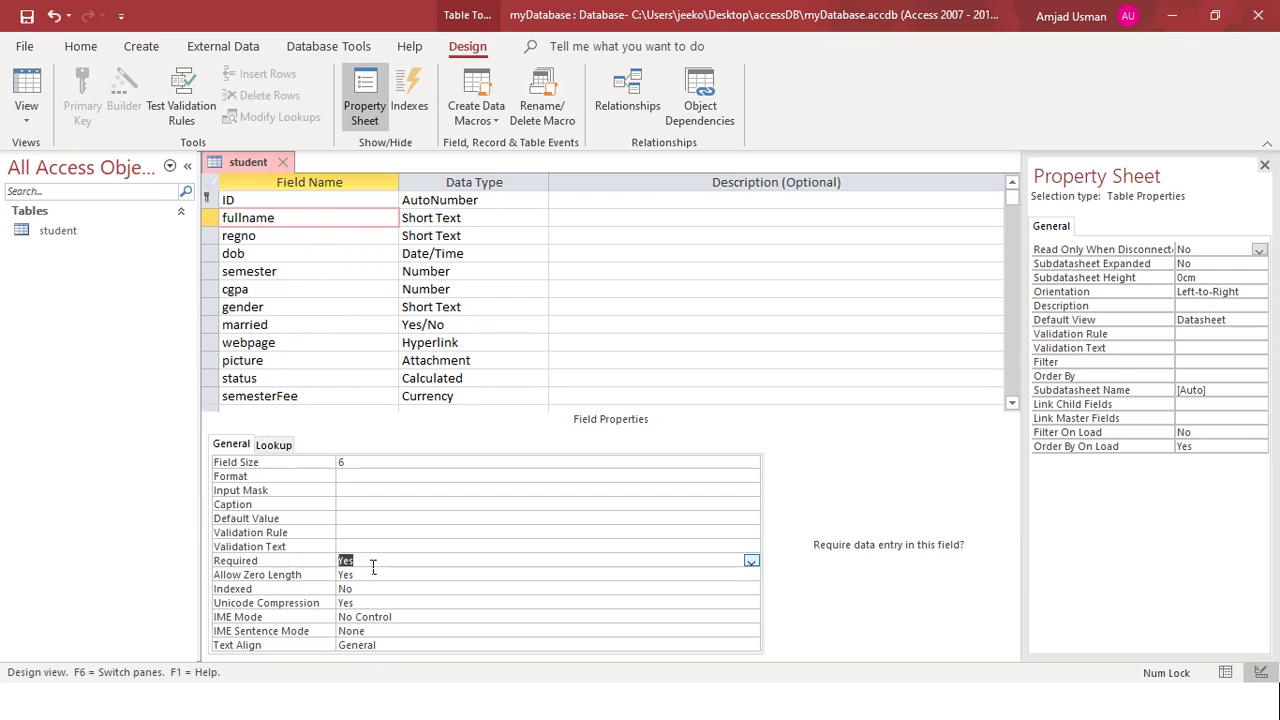
click(276, 237)
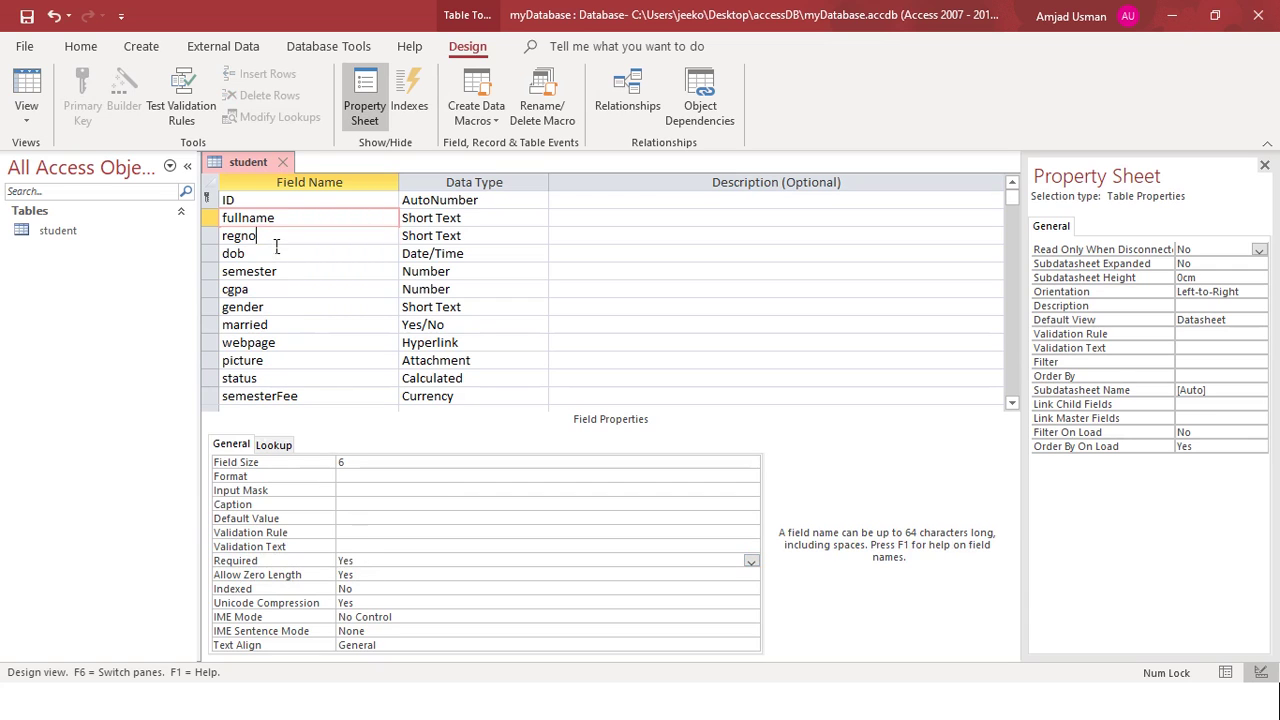
double_click(364, 564)
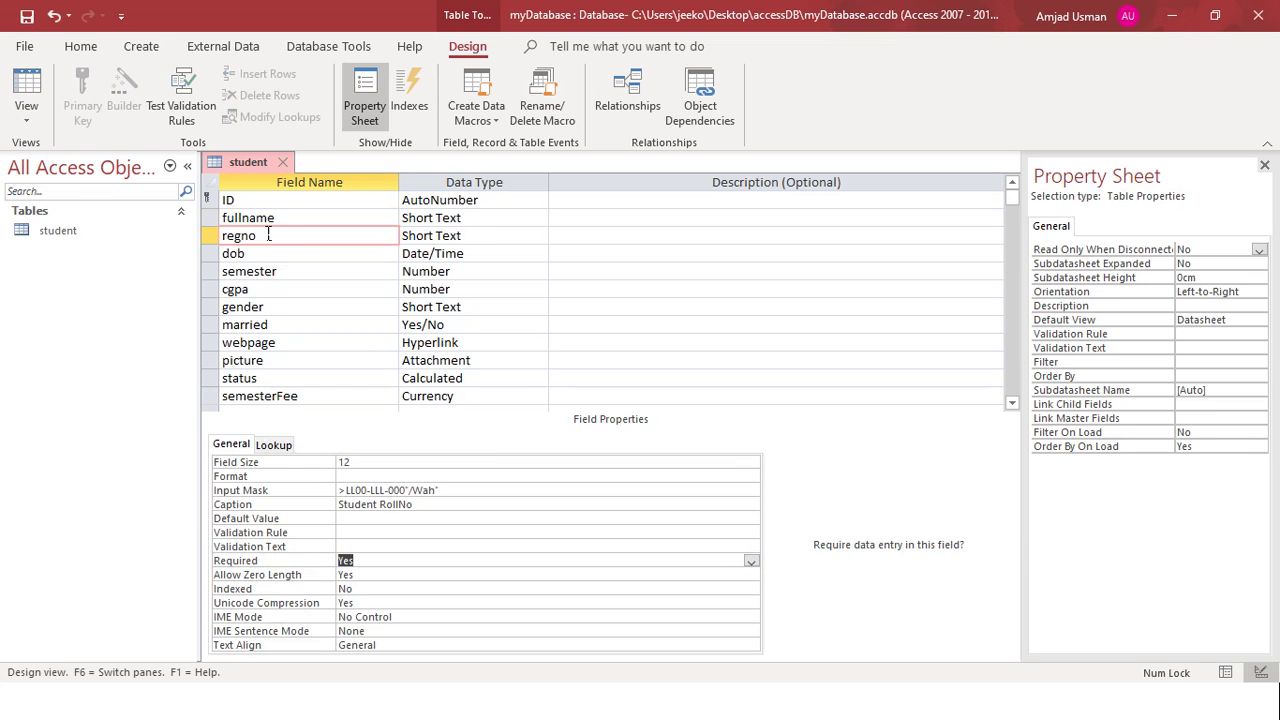
Save the table with the existing data tested against the new rules, and open it in Datasheet View.
key(ctrl+s)
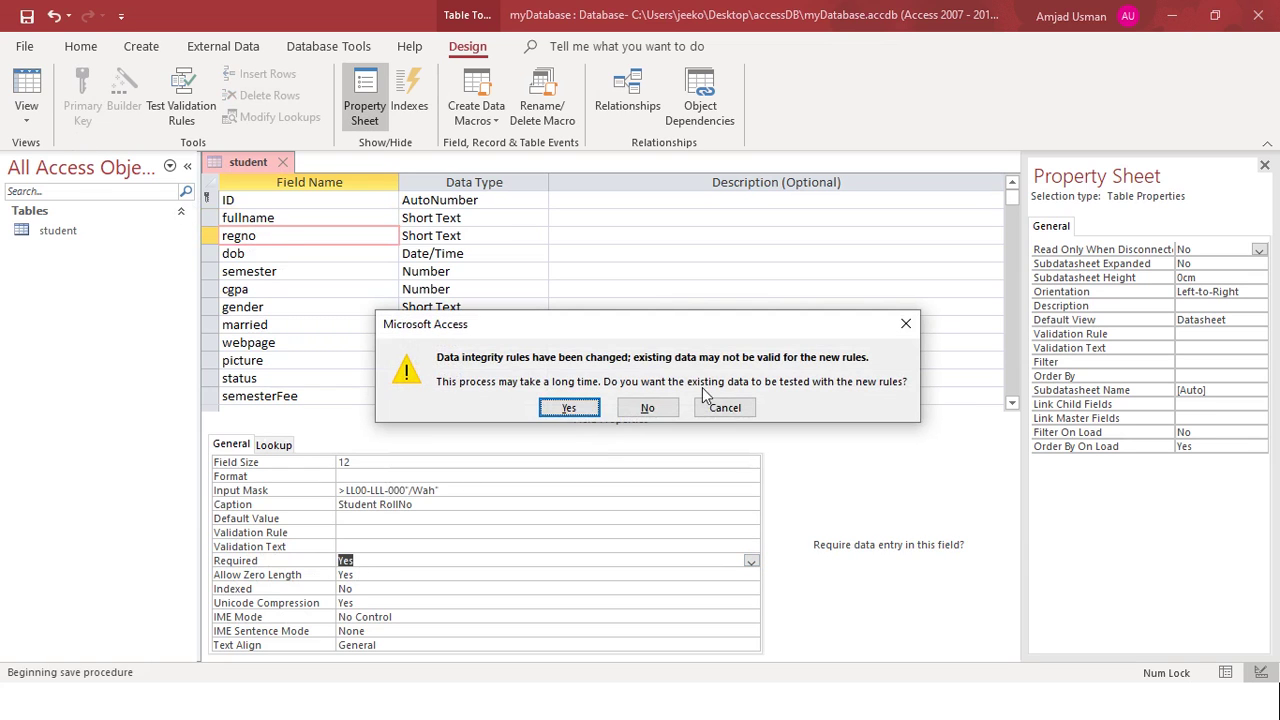
click(572, 407)
click(43, 106)
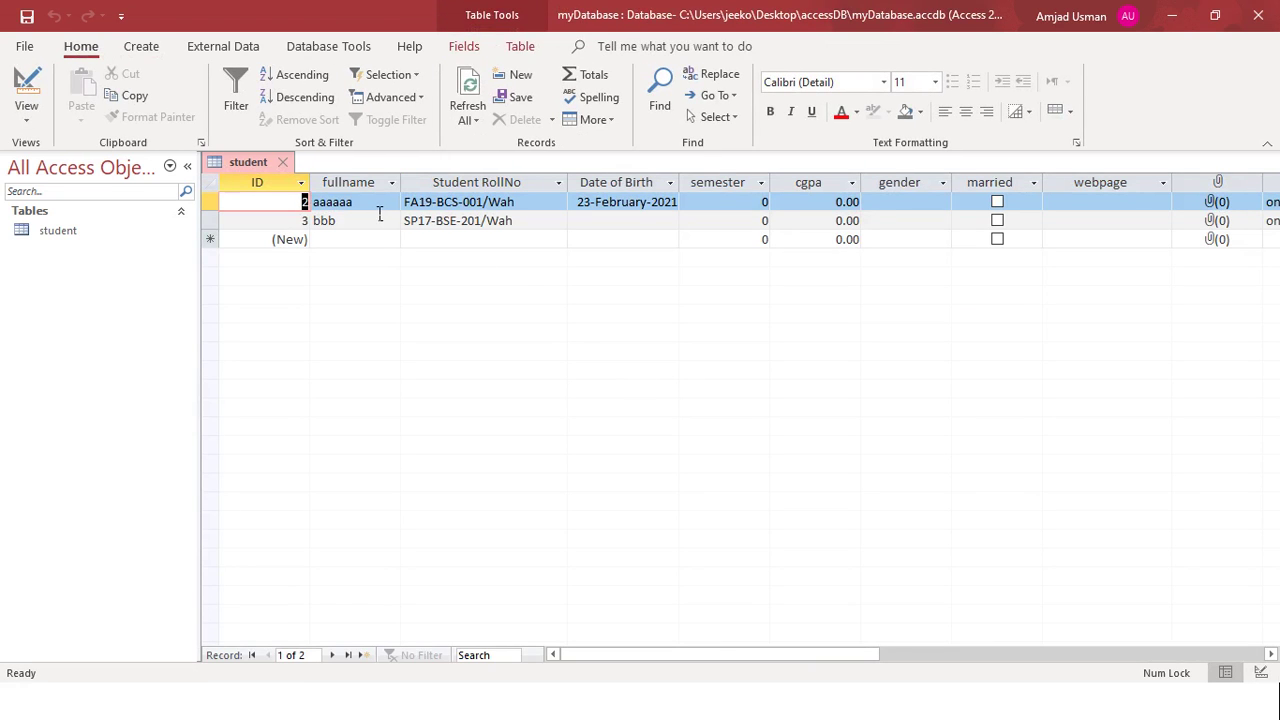
Clear the fullname bbb from the second record and leave the cell blank to test the Required rule.
click(379, 219)
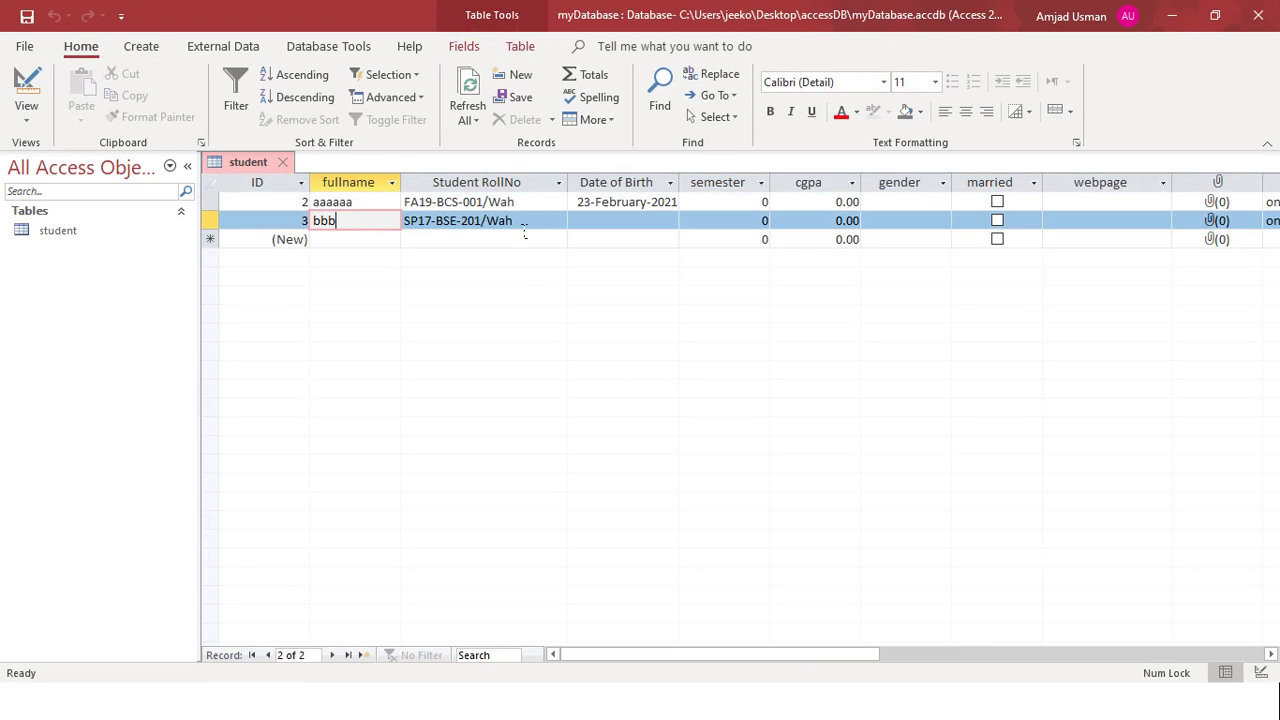
drag(353, 224, 293, 224)
key(BackSpace)
click(379, 204)
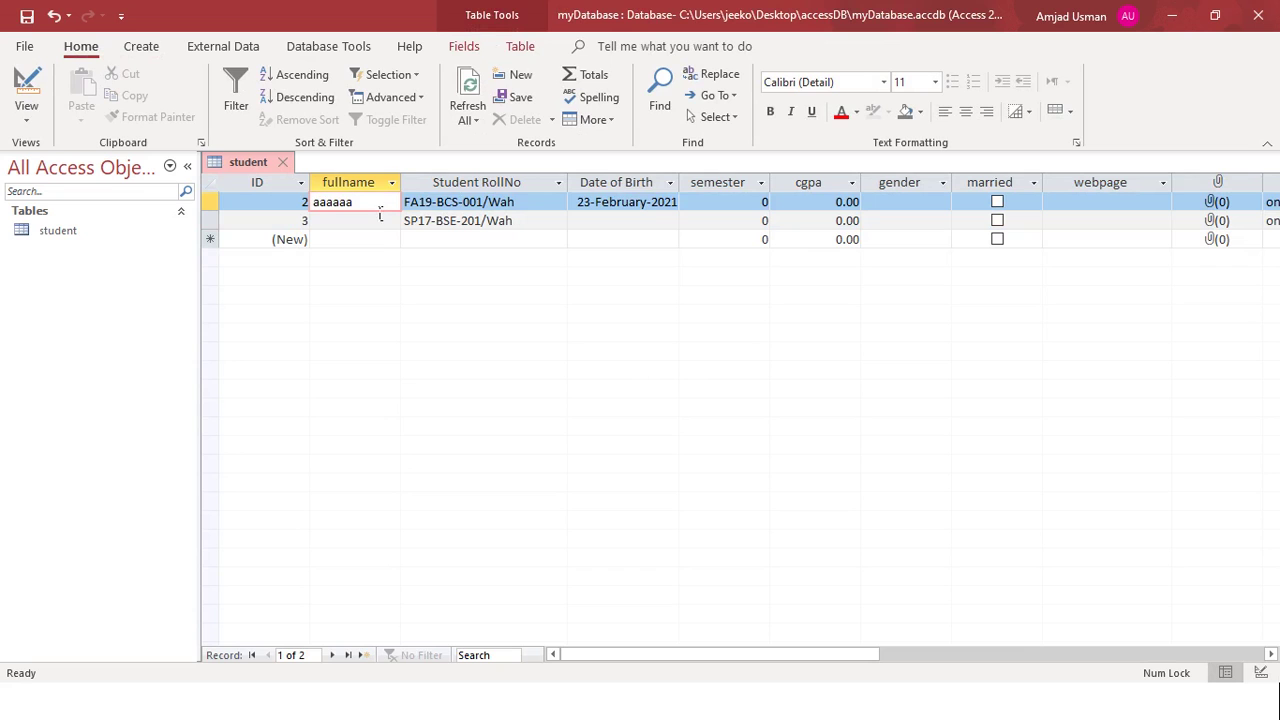
click(380, 226)
click(345, 201)
right_click(254, 168)
key(Escape)
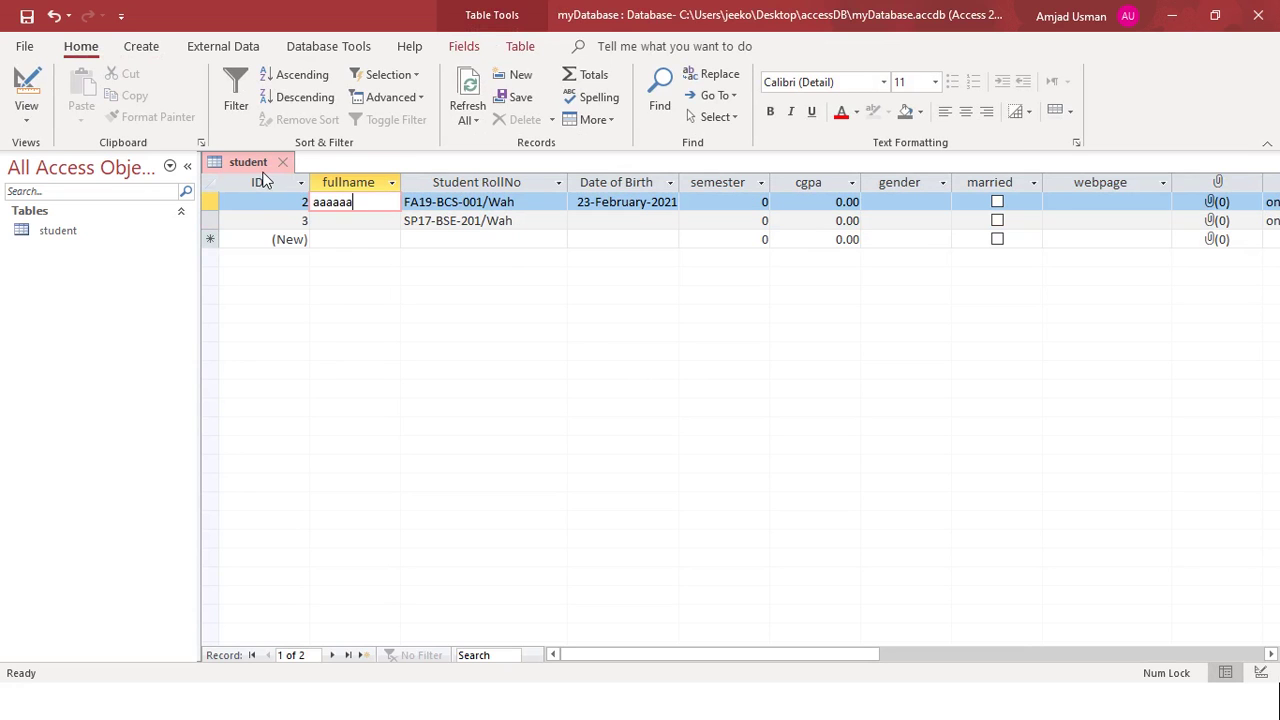
Check the fullname field's Required property in Design View, and recheck the second record's blank fullname cell in Datasheet View.
click(26, 92)
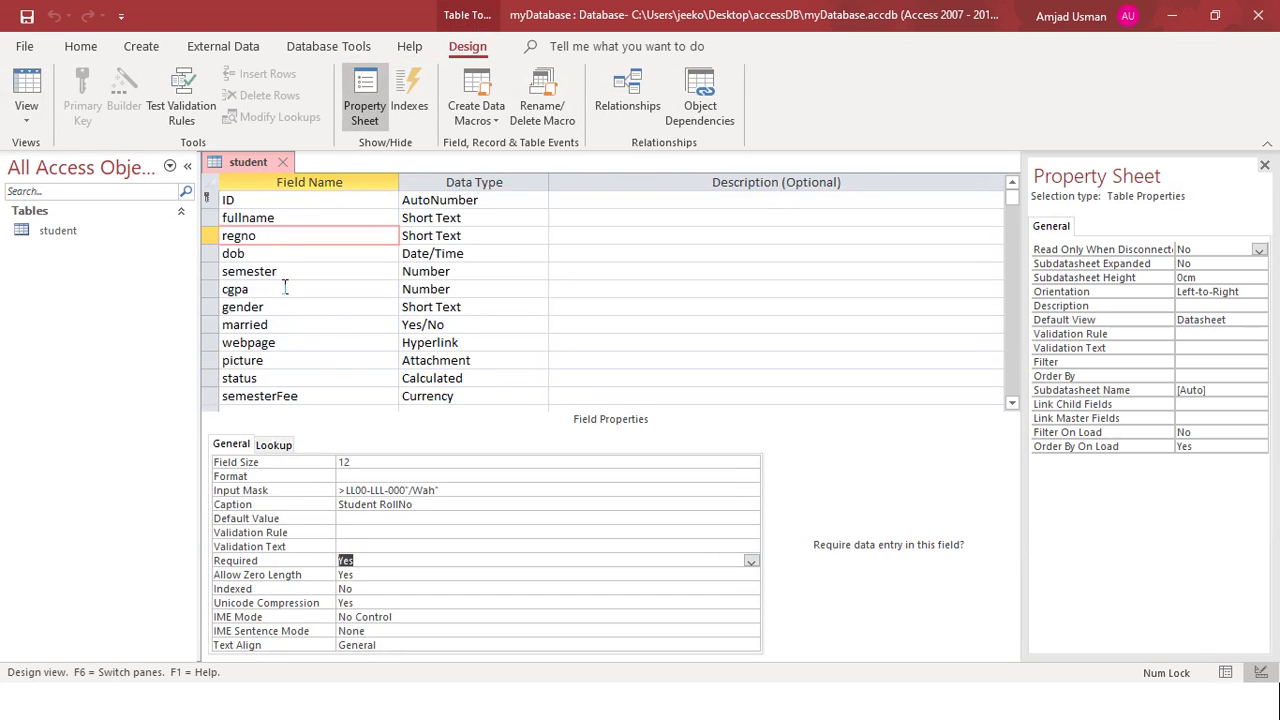
click(302, 224)
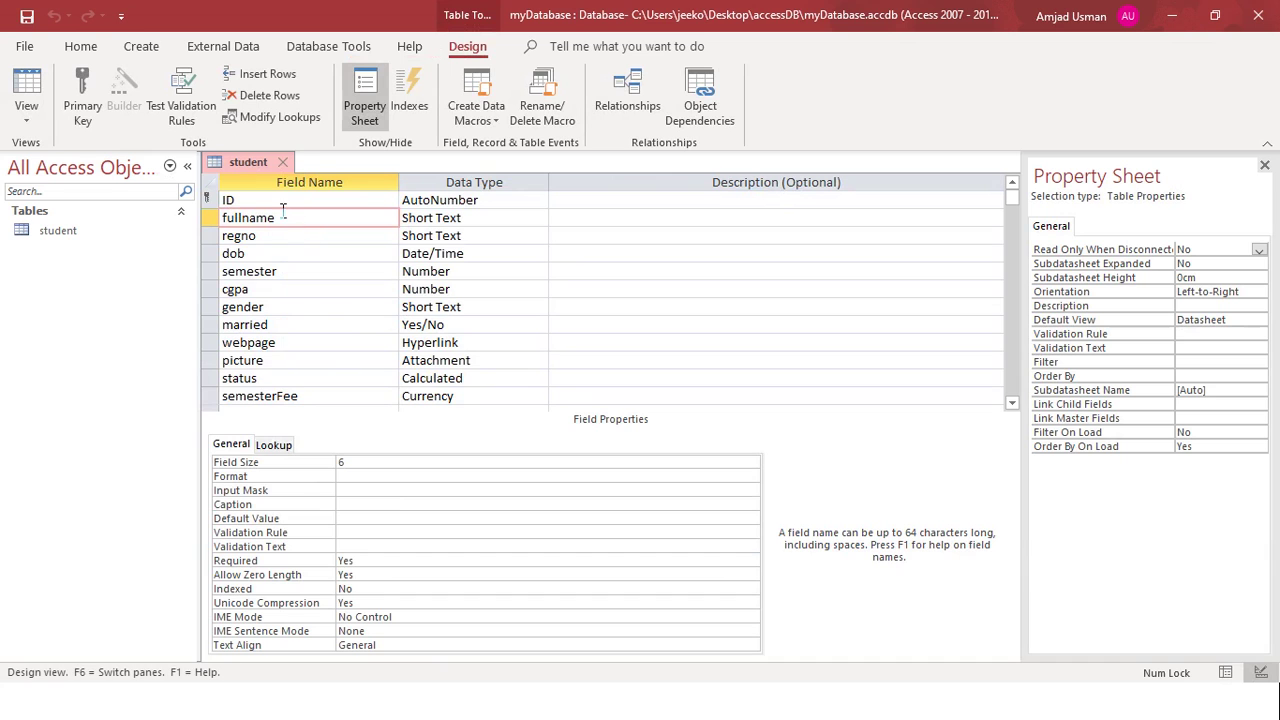
right_click(250, 166)
click(320, 286)
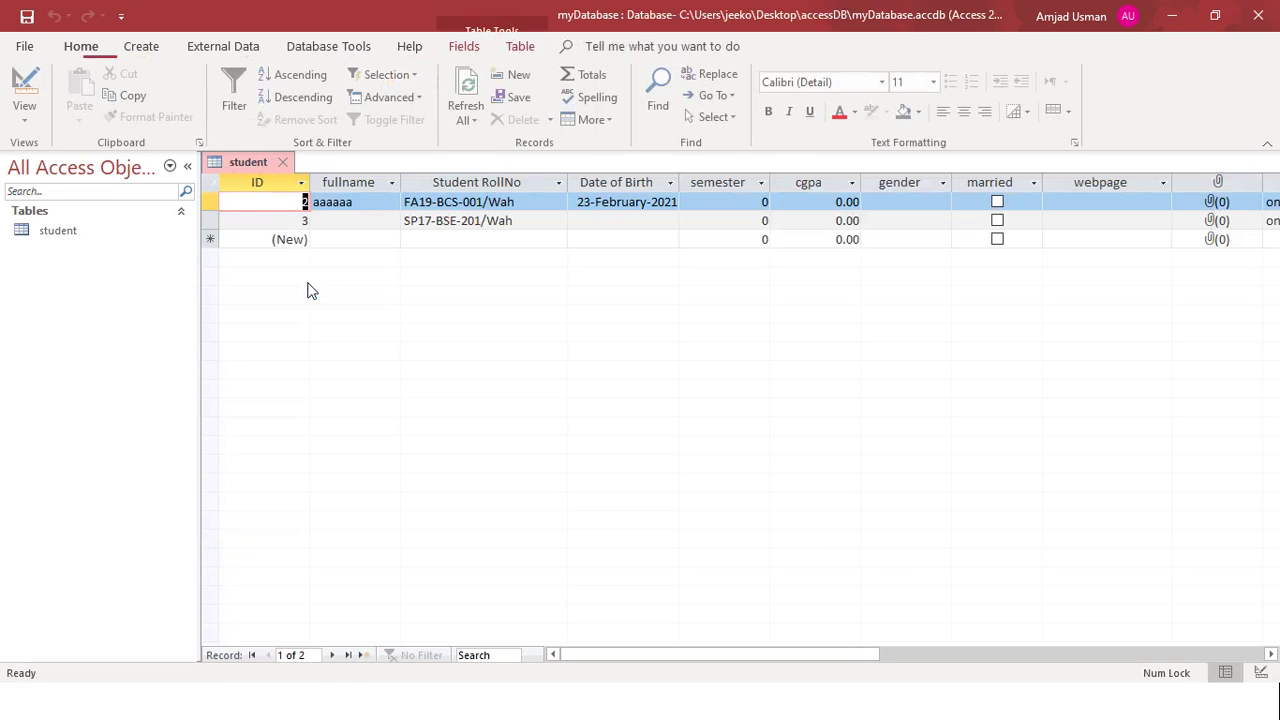
click(359, 222)
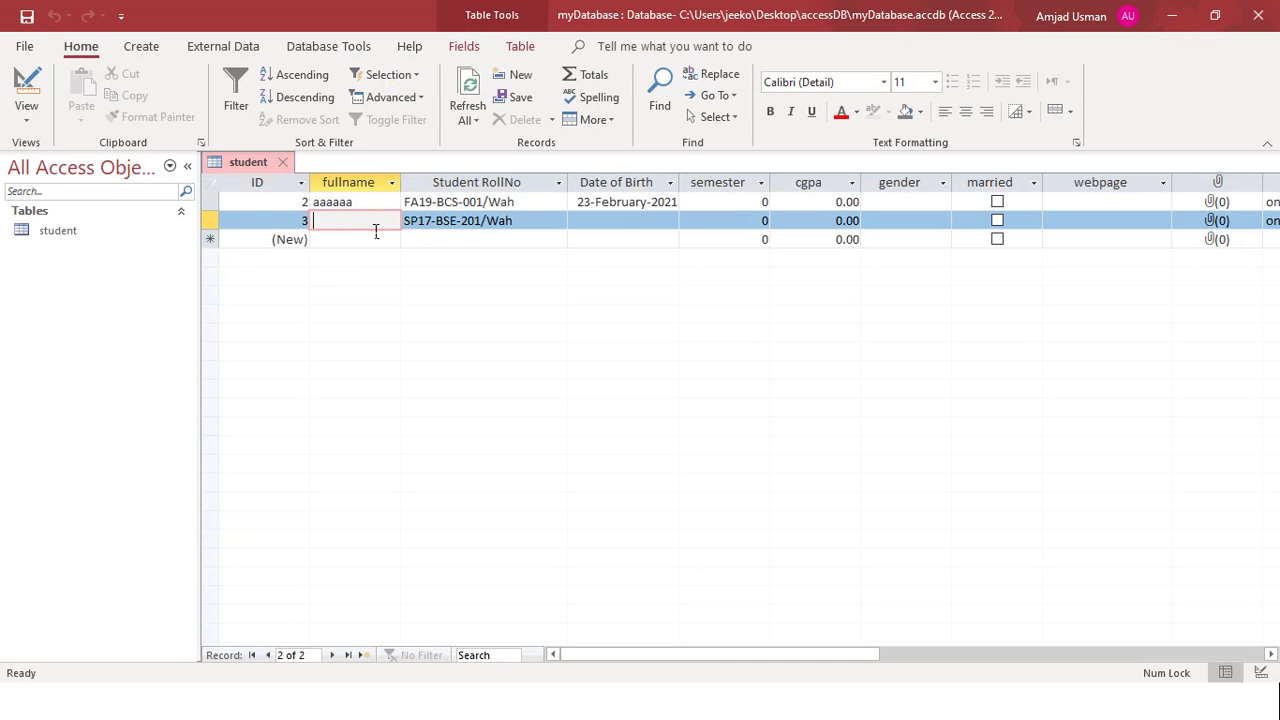
key(Tab)
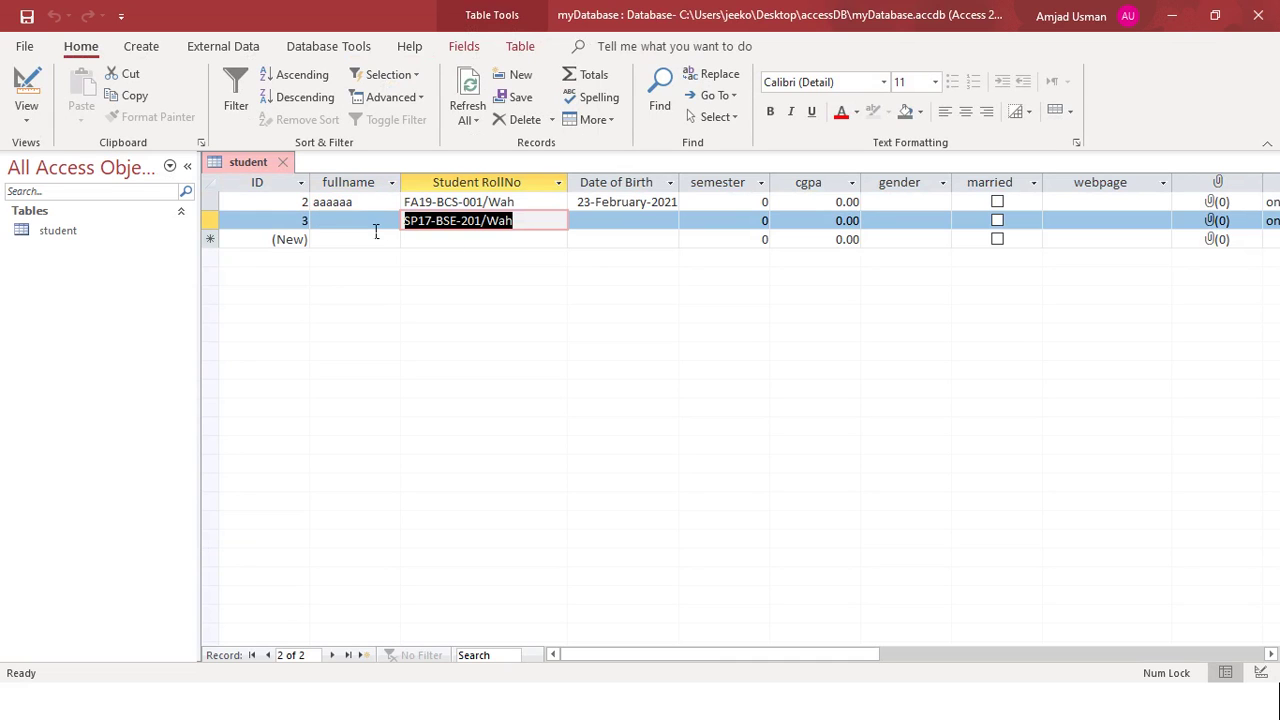
click(362, 238)
click(360, 222)
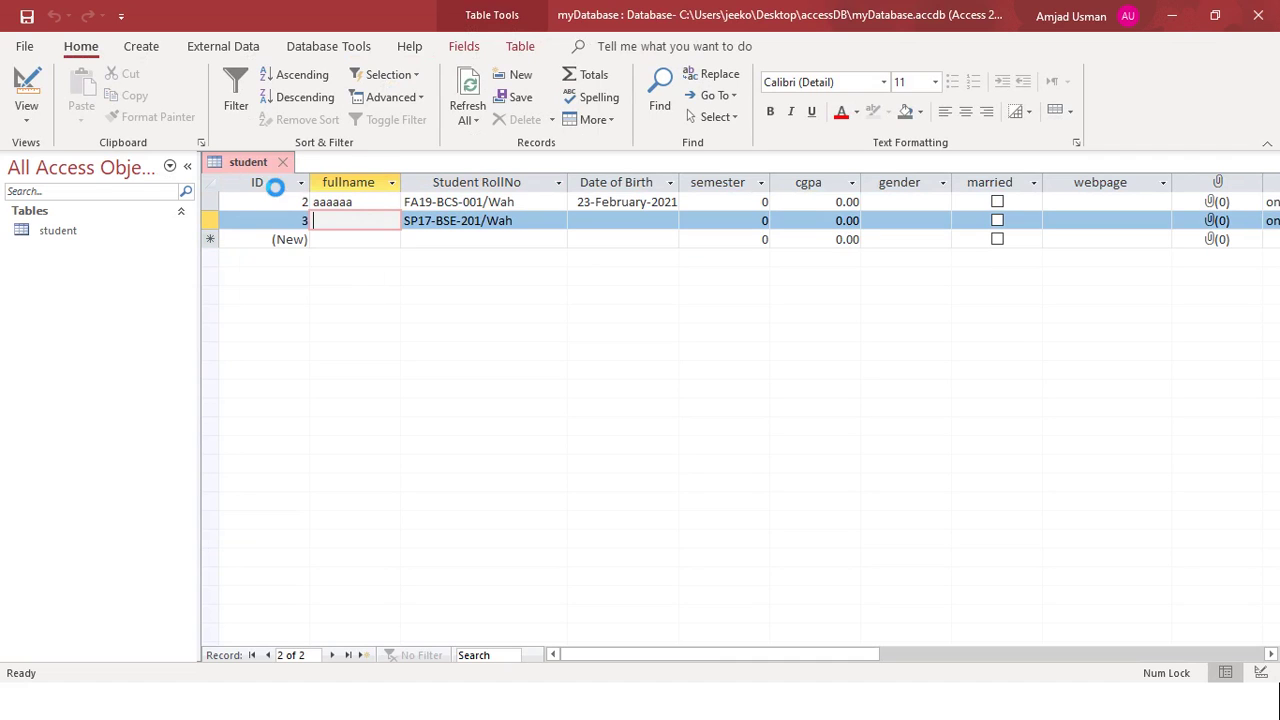
Try to add a new record with only a sample registration number and the fullname left blank.
click(334, 238)
click(468, 246)
click(415, 248)
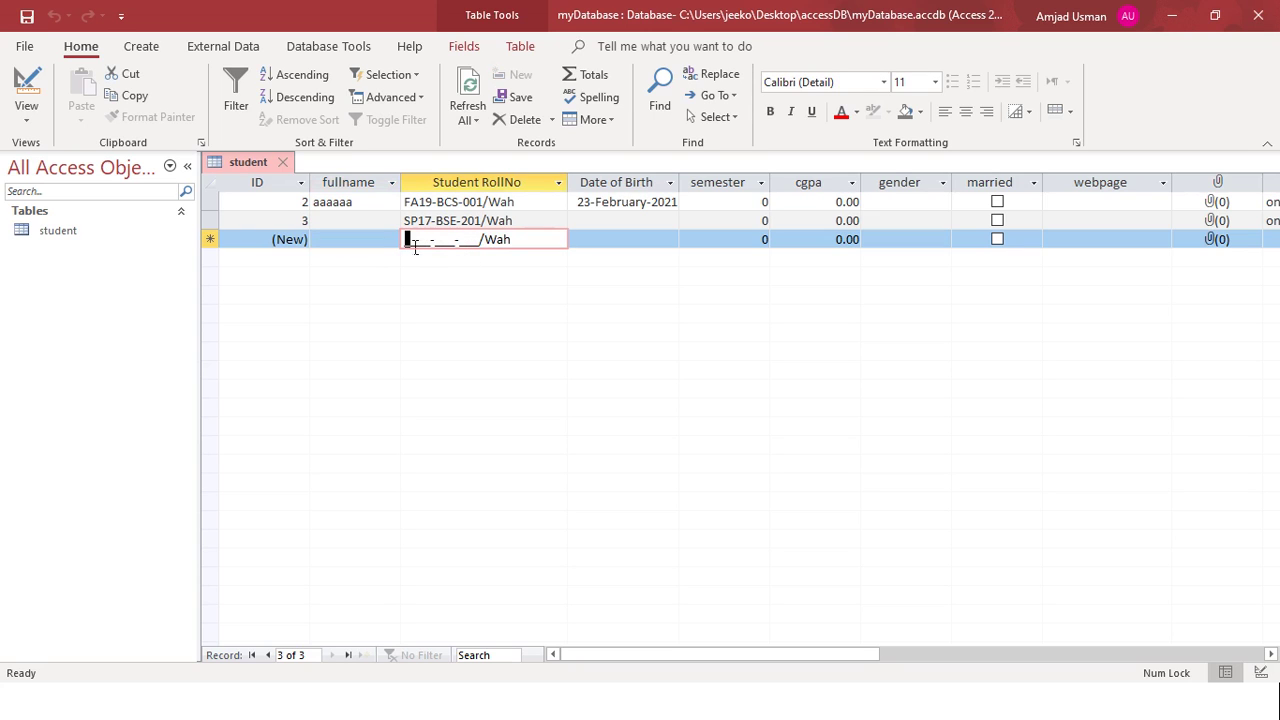
text(AS)
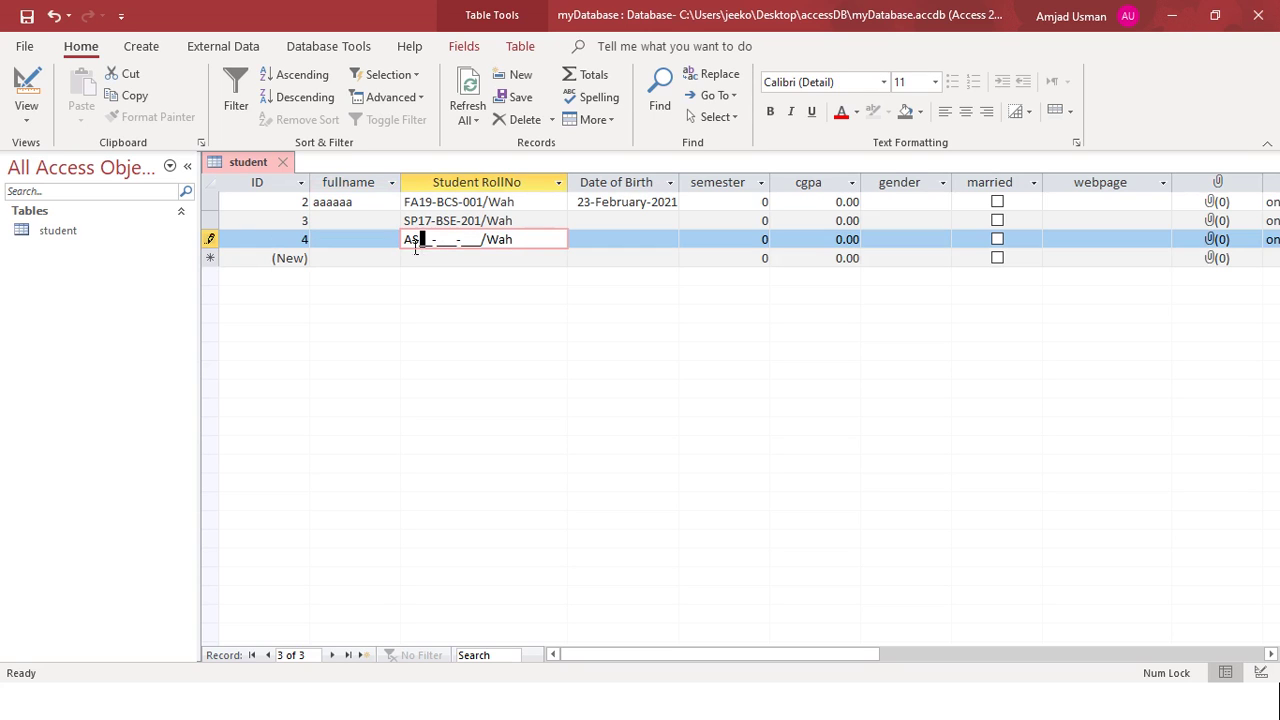
text(12-SFS-123)
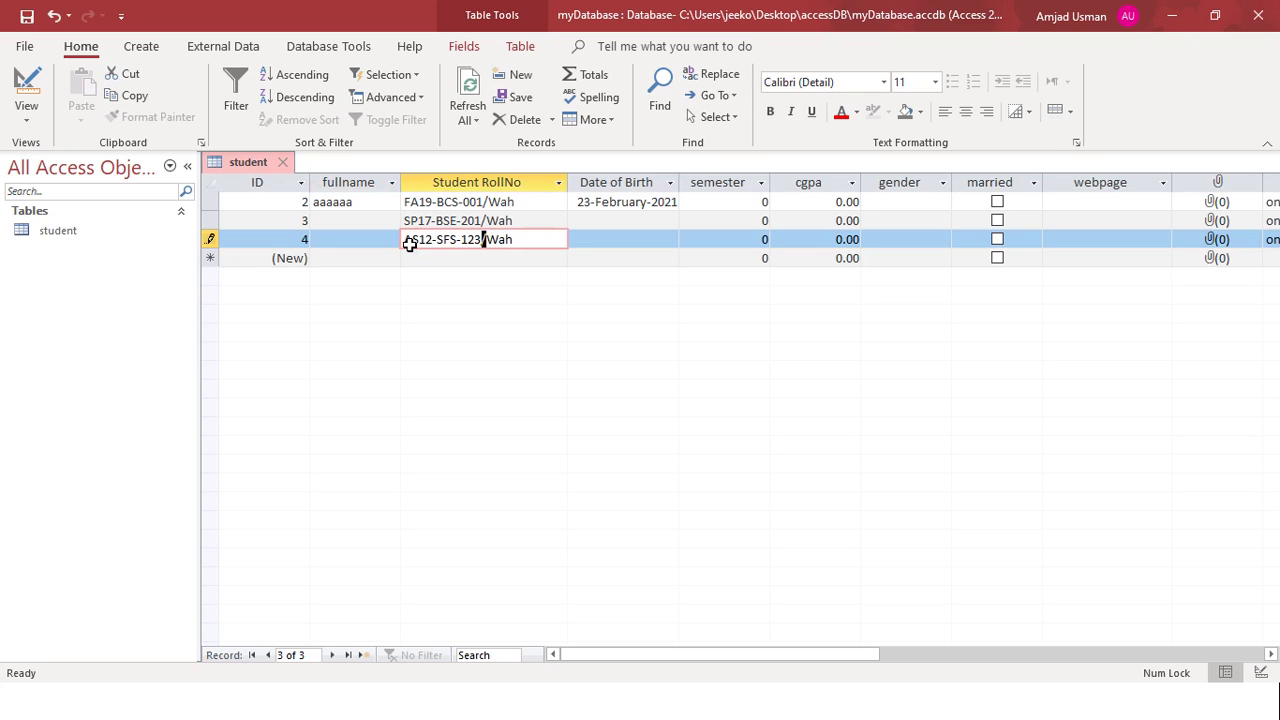
click(374, 264)
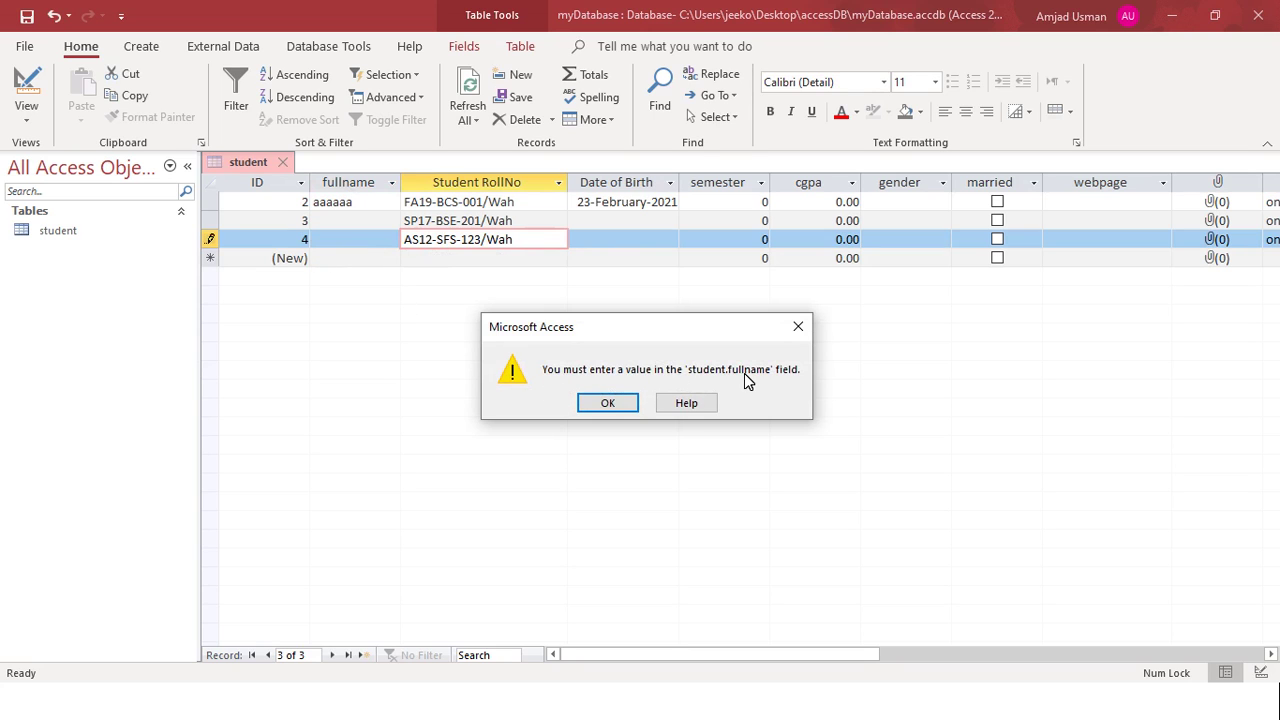
Enter the fullname asdas in the new record and asd in the second record.
click(352, 247)
text(asdas)
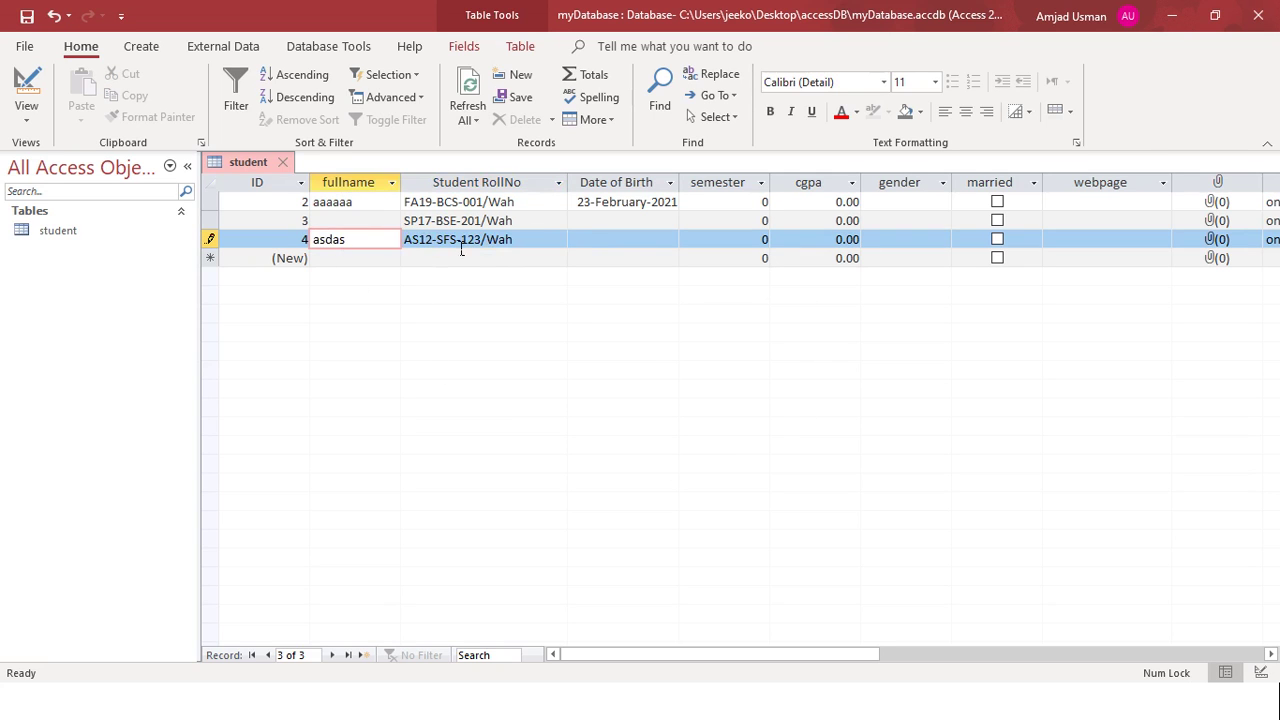
click(385, 225)
text(asd)
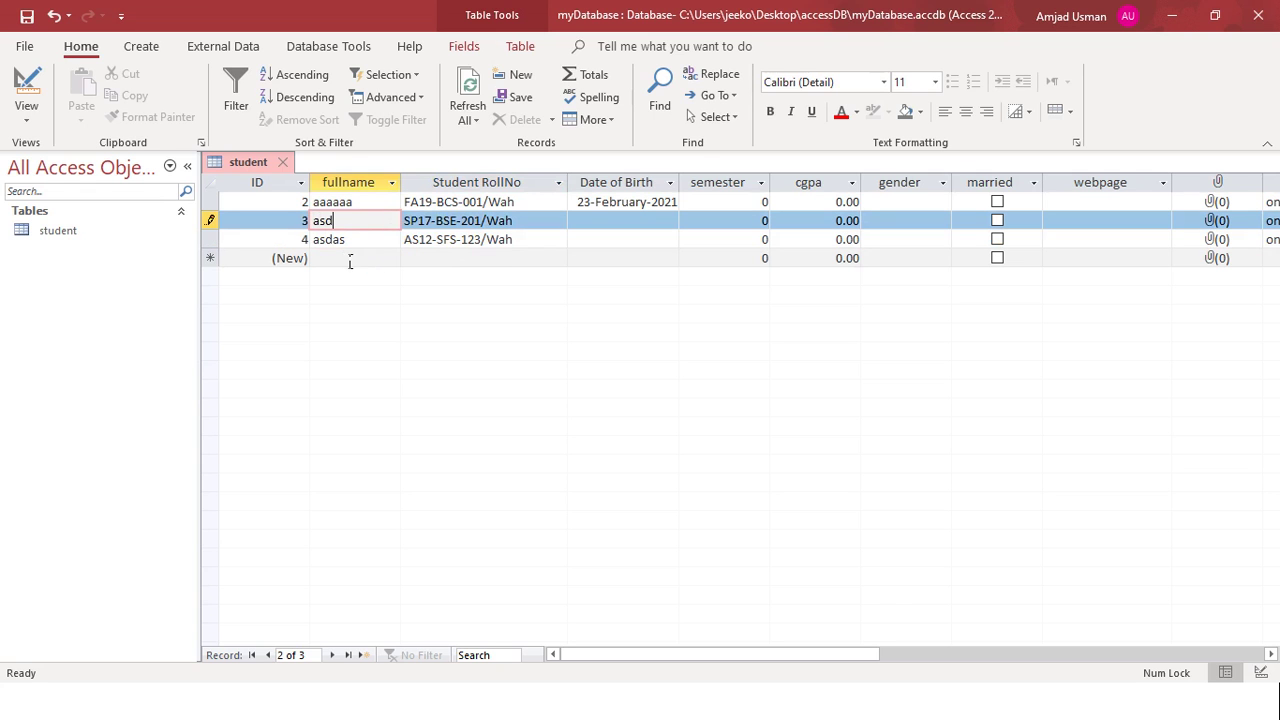
Return to Design View, review the PowerPoint property list, and set the regno field's Indexed property to Yes (No Duplicates).
click(27, 83)
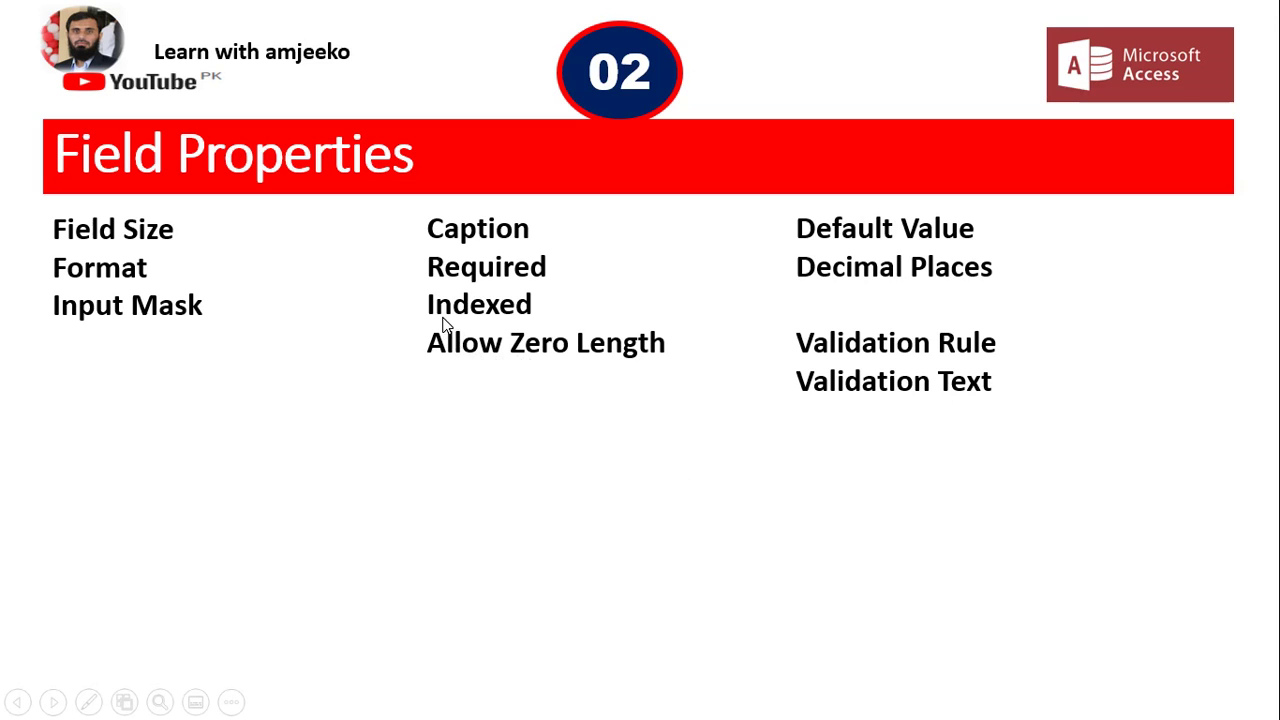
key(alt+Tab)
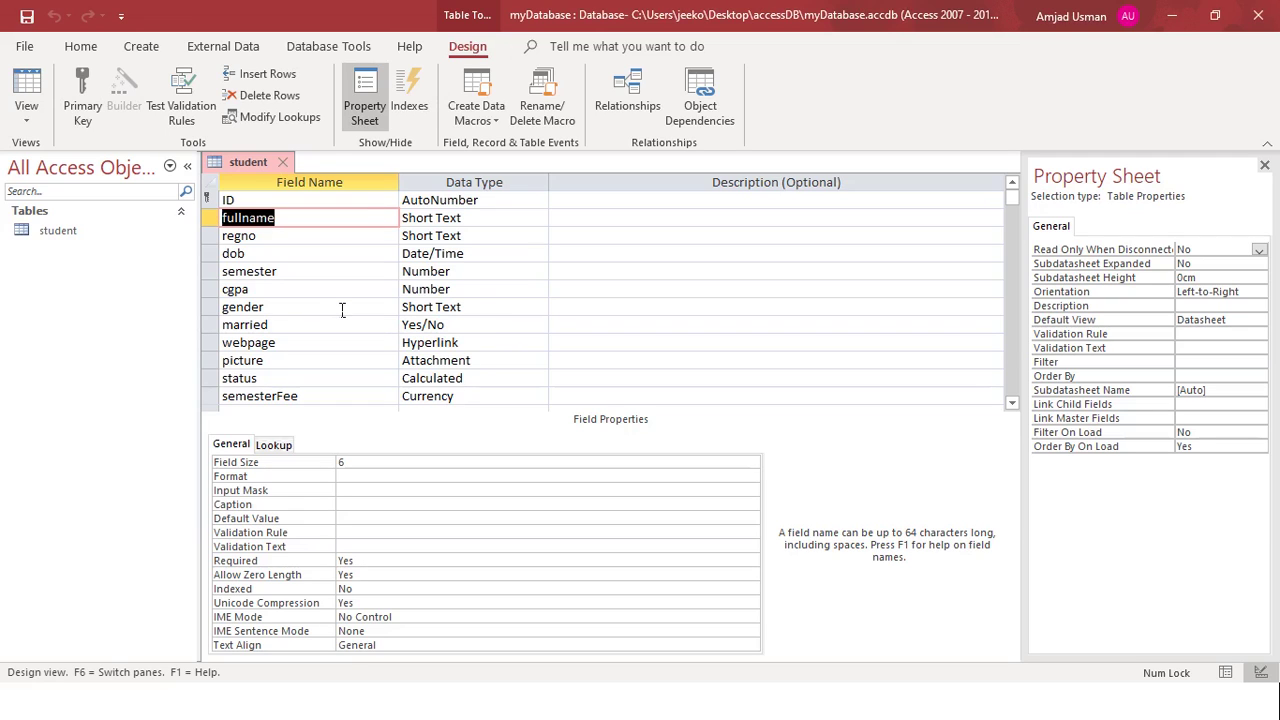
click(298, 243)
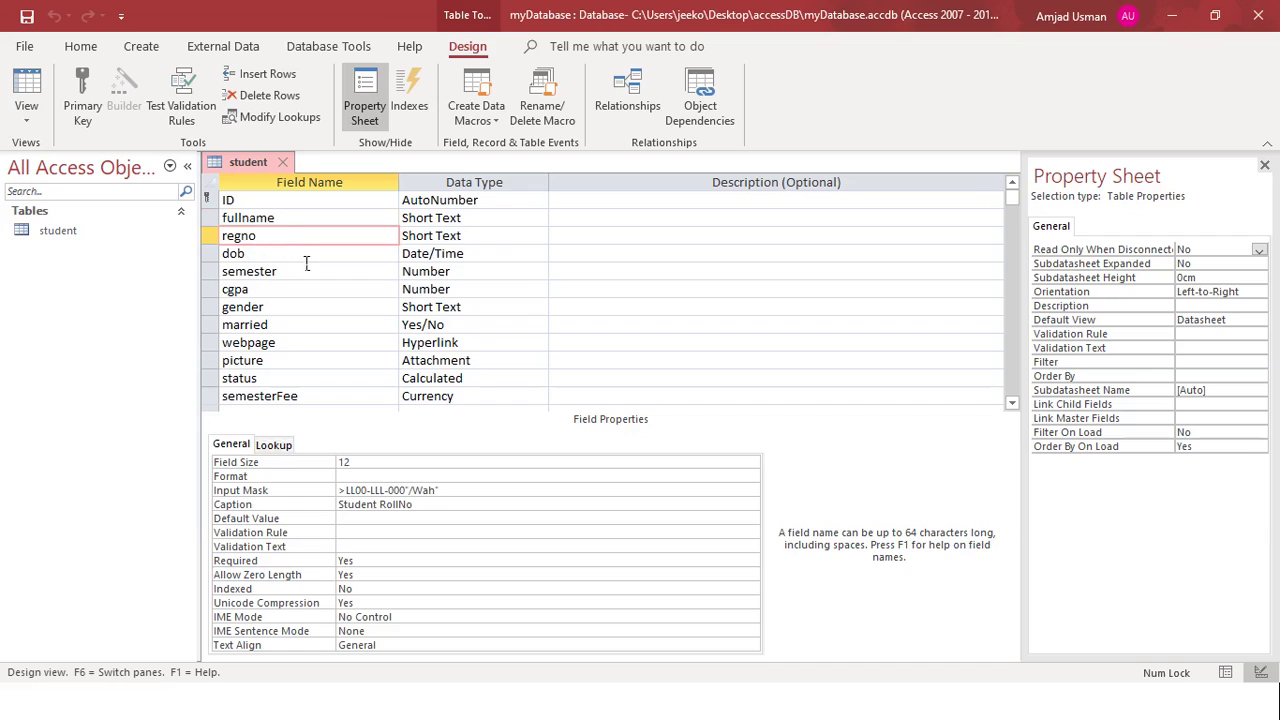
click(532, 590)
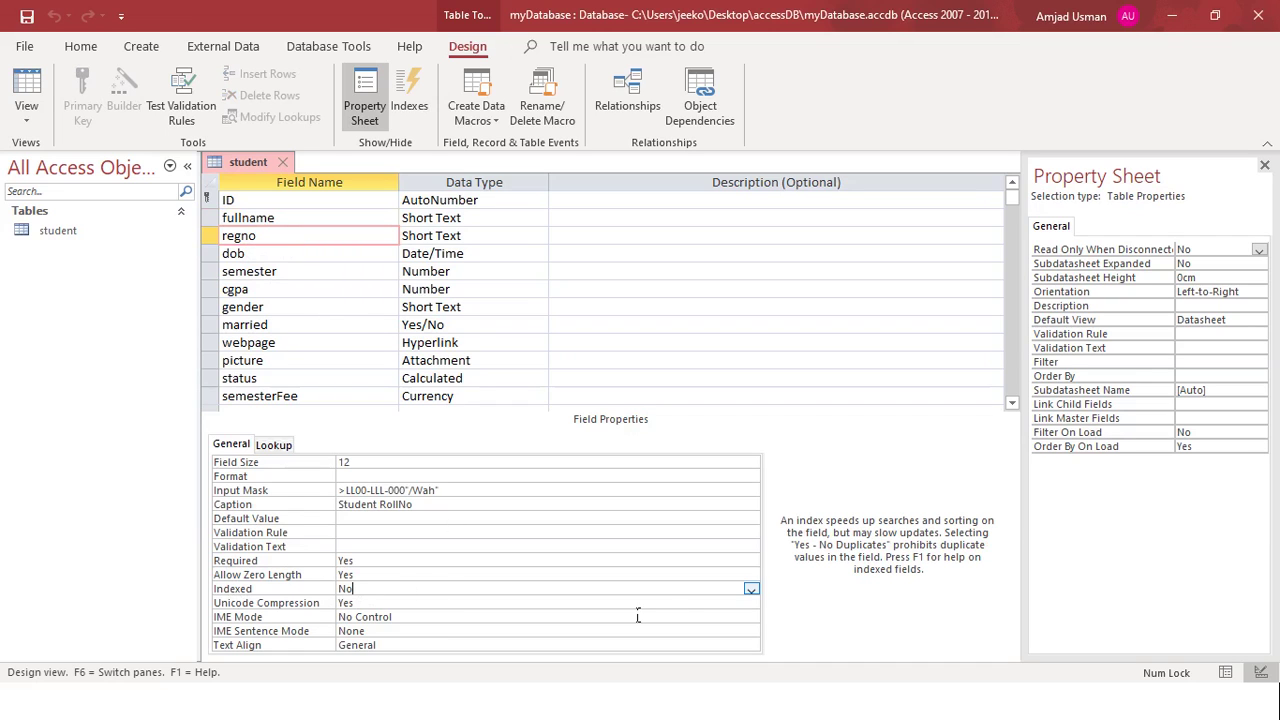
click(751, 590)
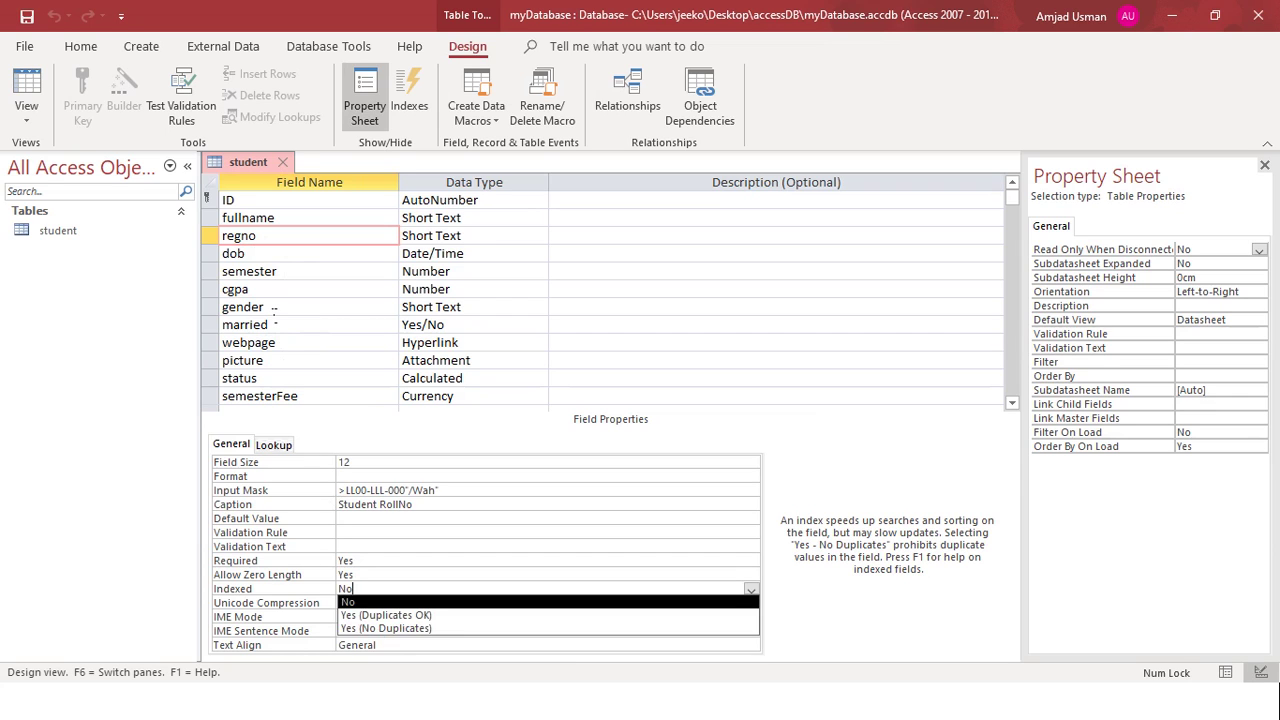
click(397, 628)
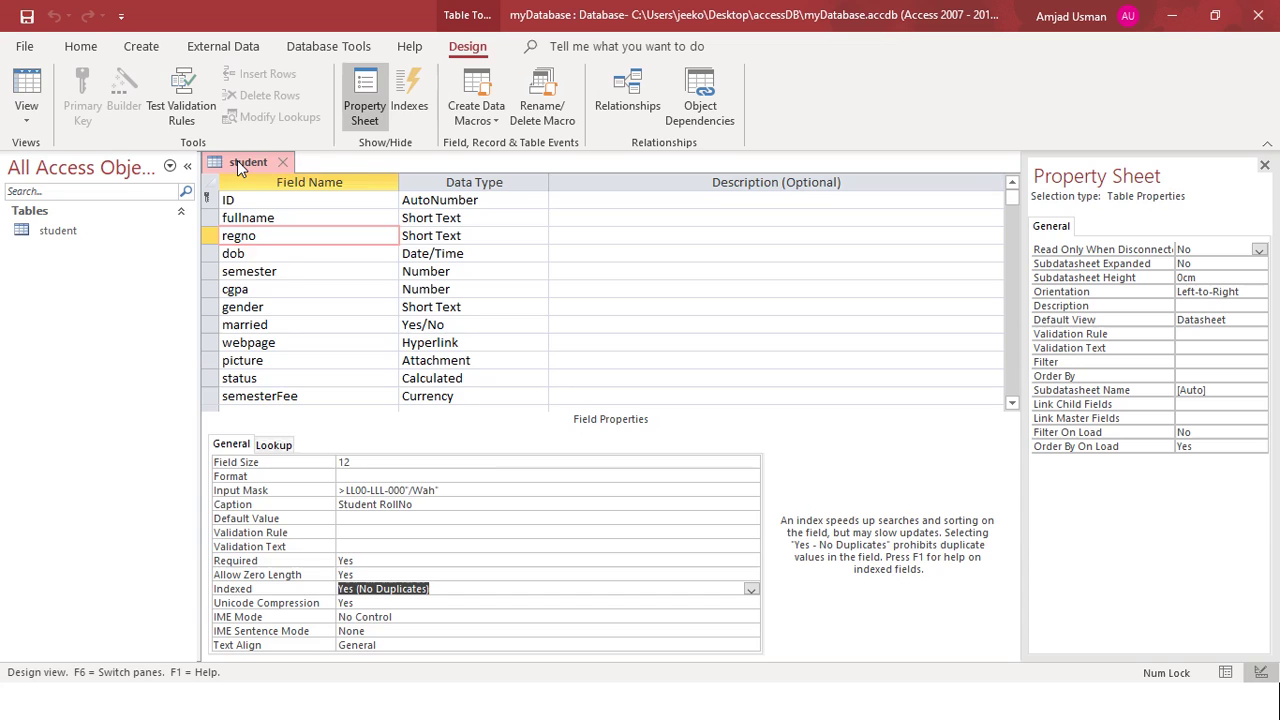
Open Datasheet View and try to give the third record the same registration number as the second record.
click(27, 95)
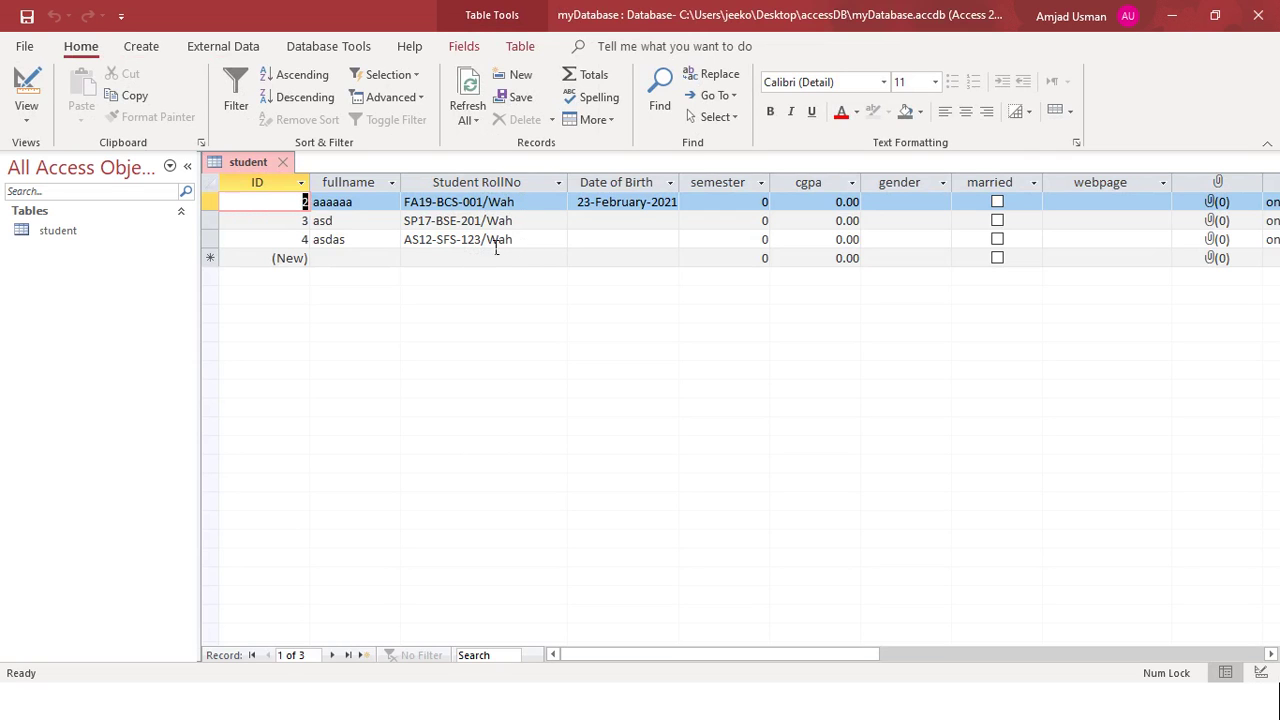
drag(482, 240, 405, 243)
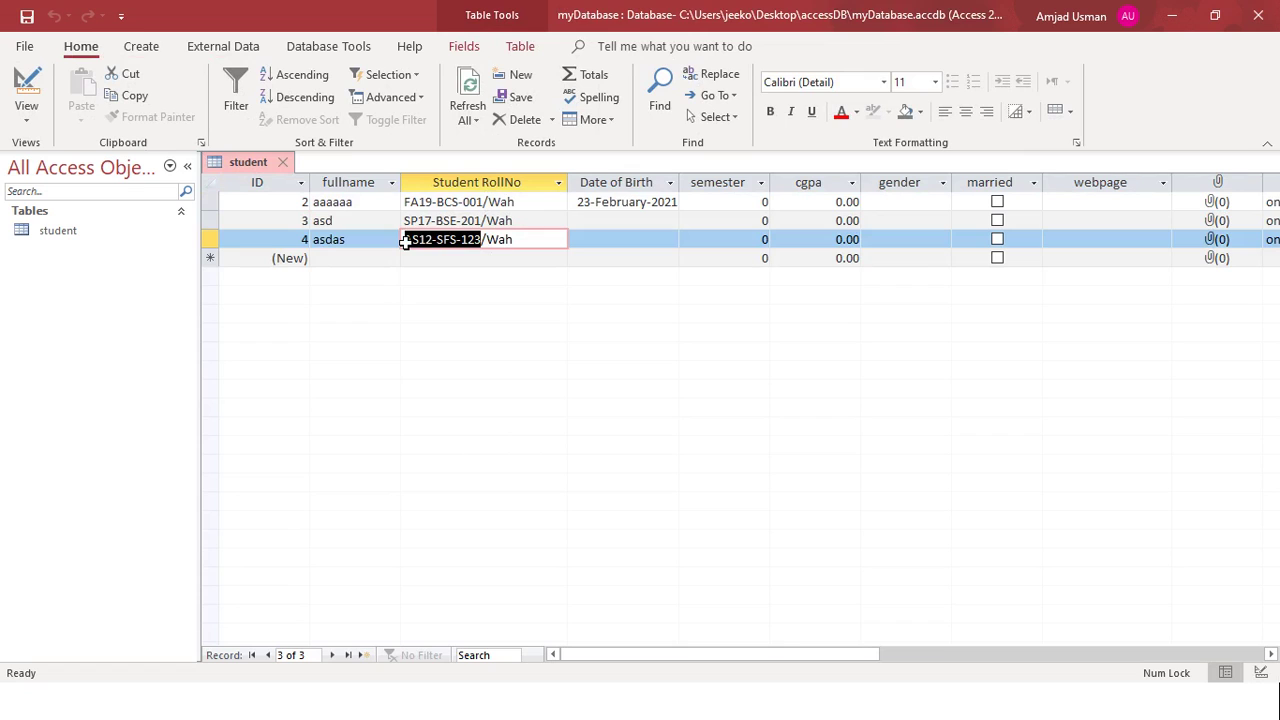
text(SP17-BSE-201)
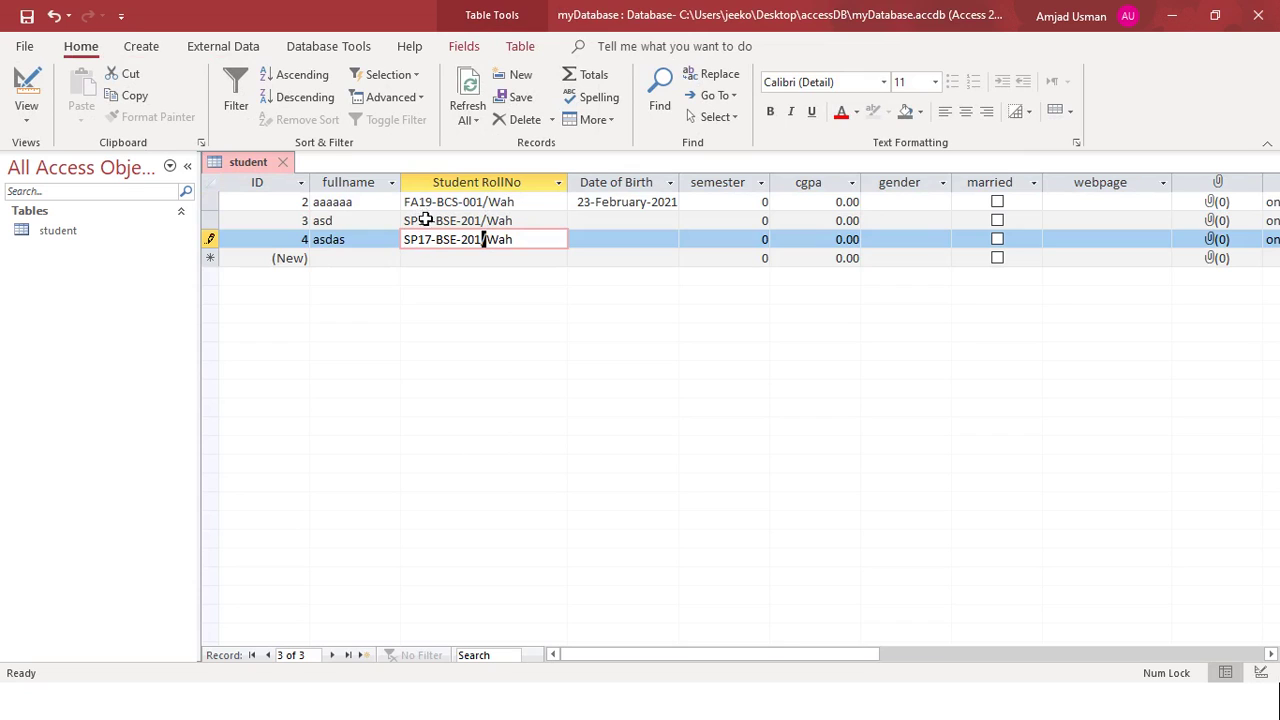
click(533, 226)
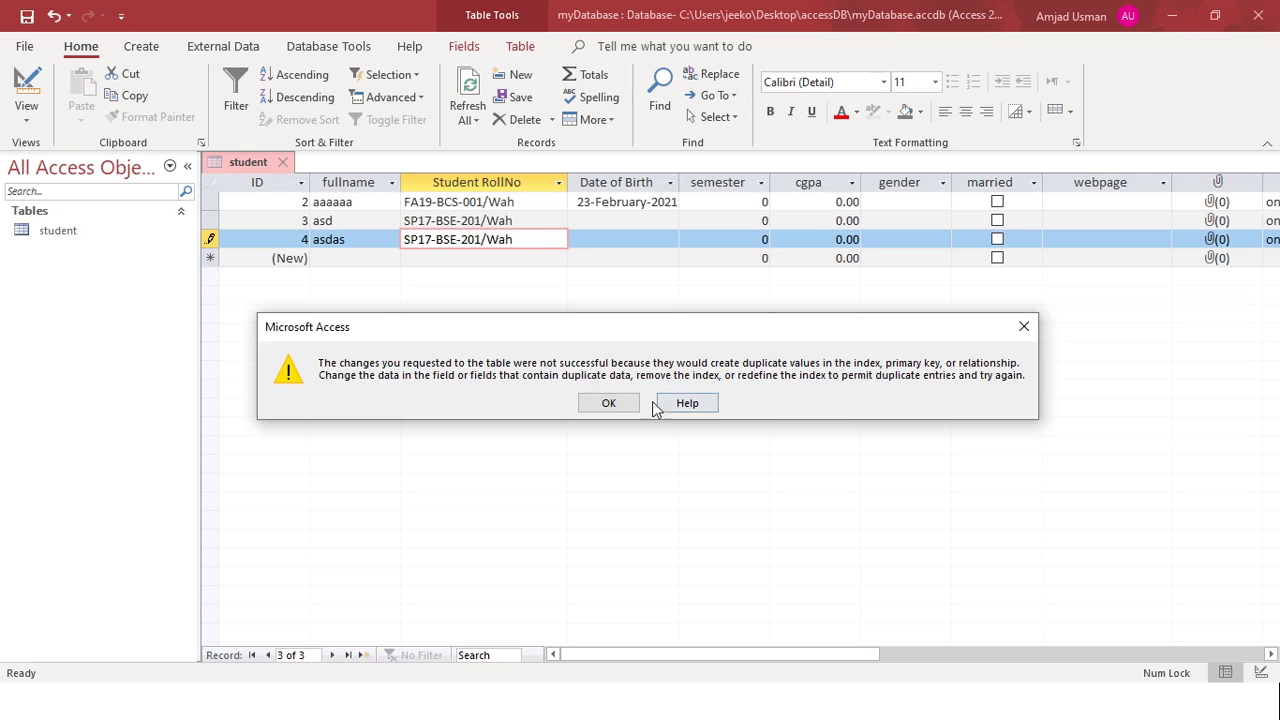
Dismiss the duplicate-value warning, change the final digit of the third record's Student RollNo to 2, and commit the record.
click(608, 403)
drag(480, 241, 487, 242)
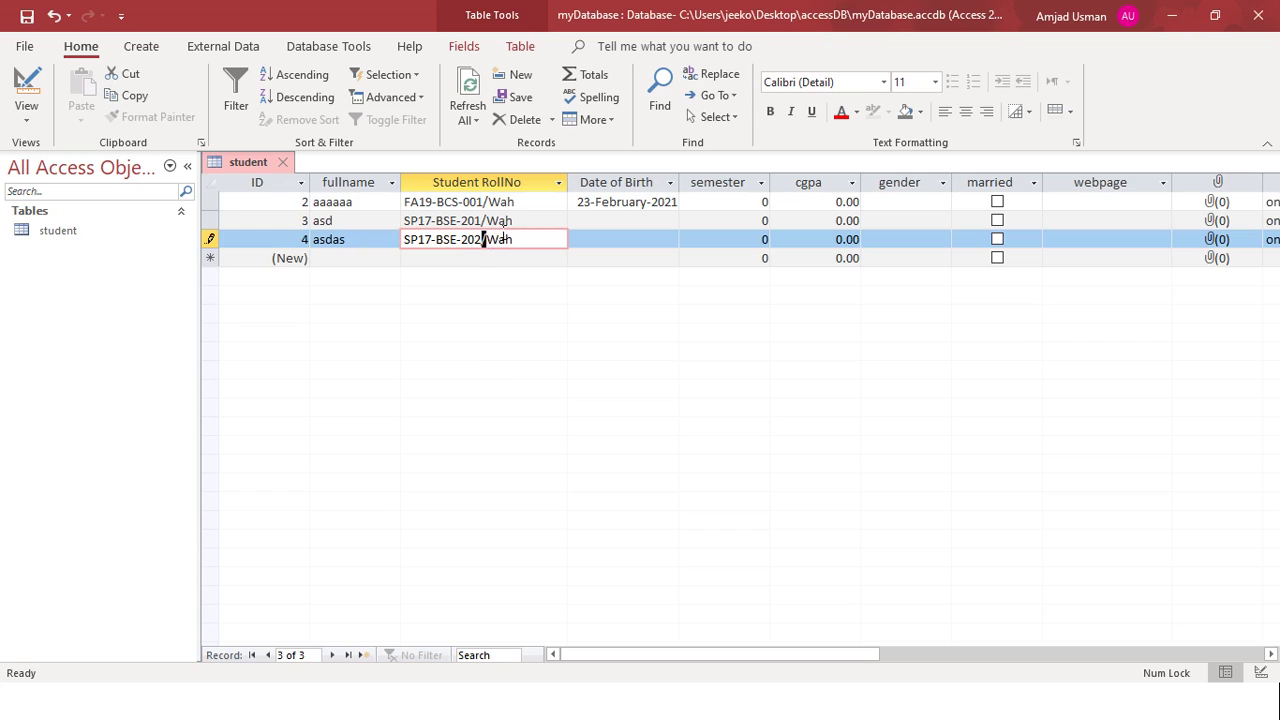
click(519, 223)
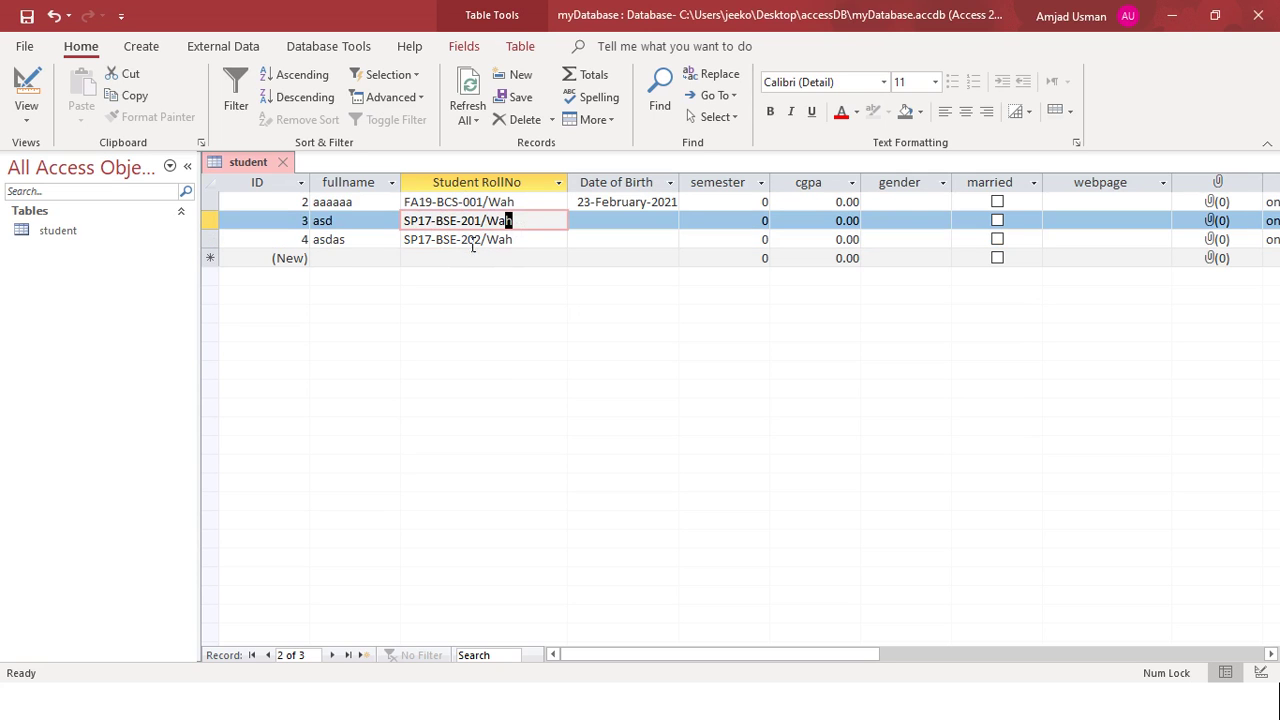
Check the PowerPoint property list and examine the webpage field in Design View and Datasheet View, returning to Design View.
key(alt+Tab)
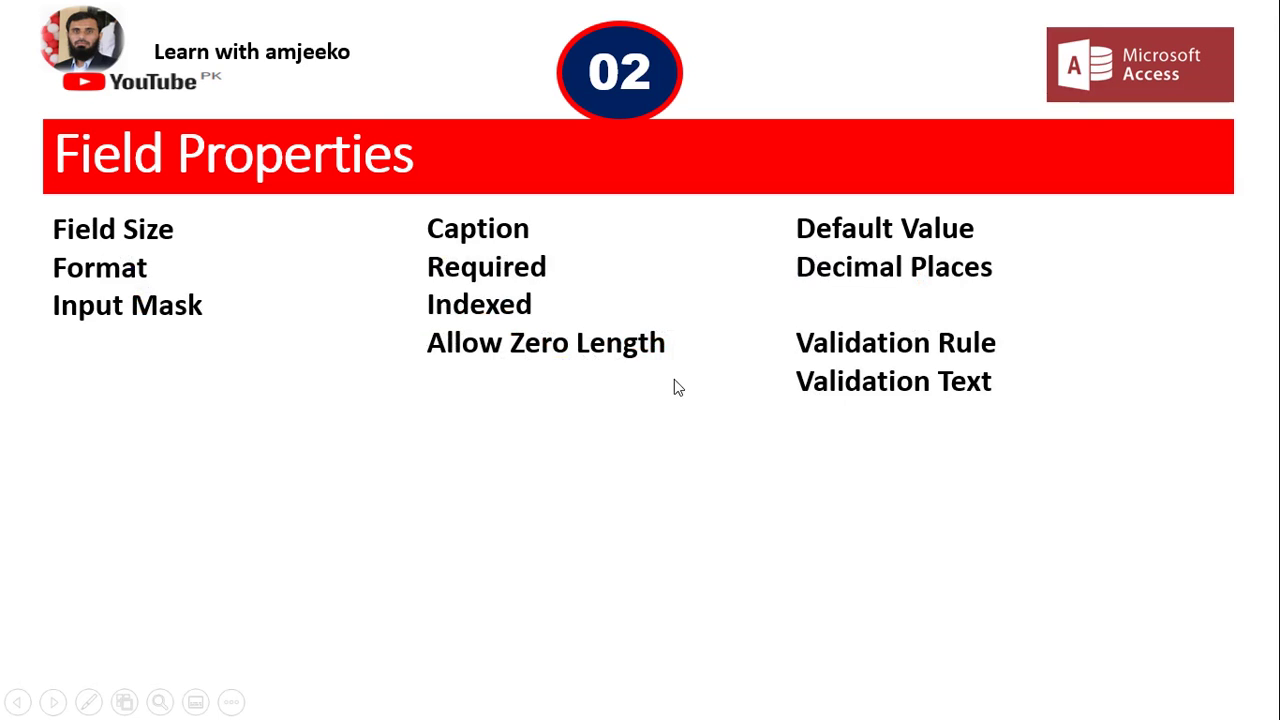
key(alt+Tab)
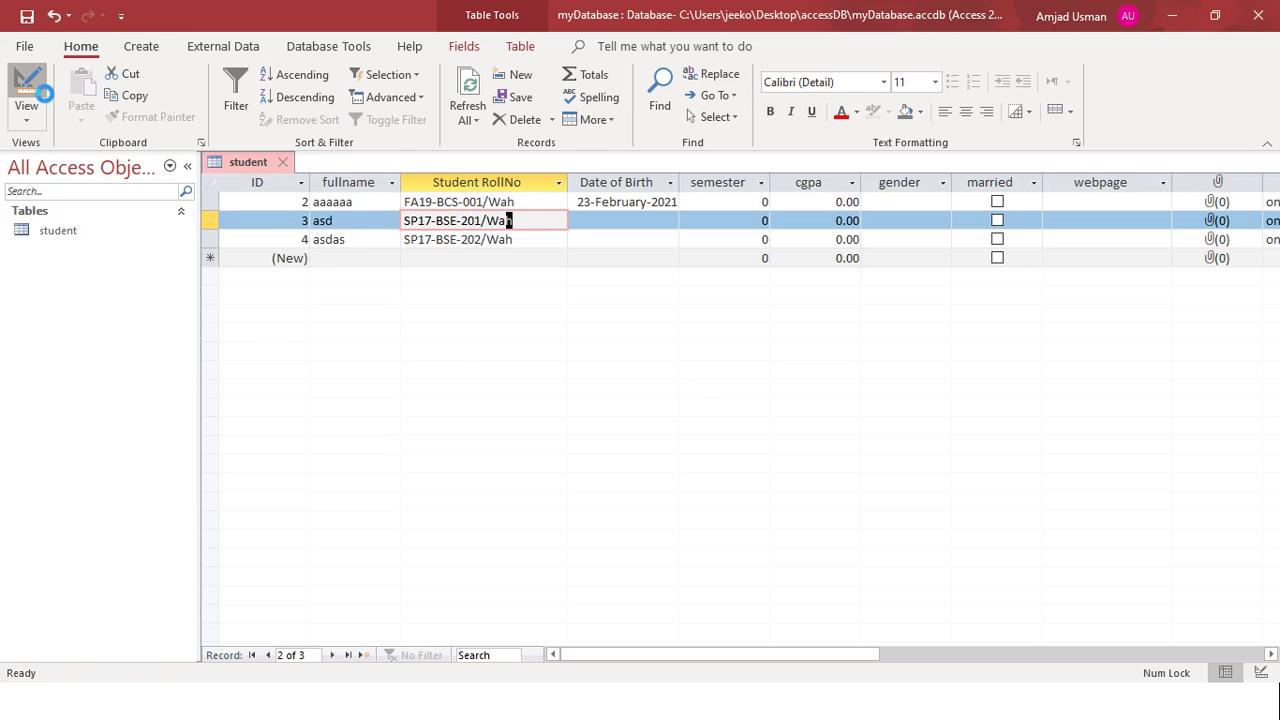
click(26, 92)
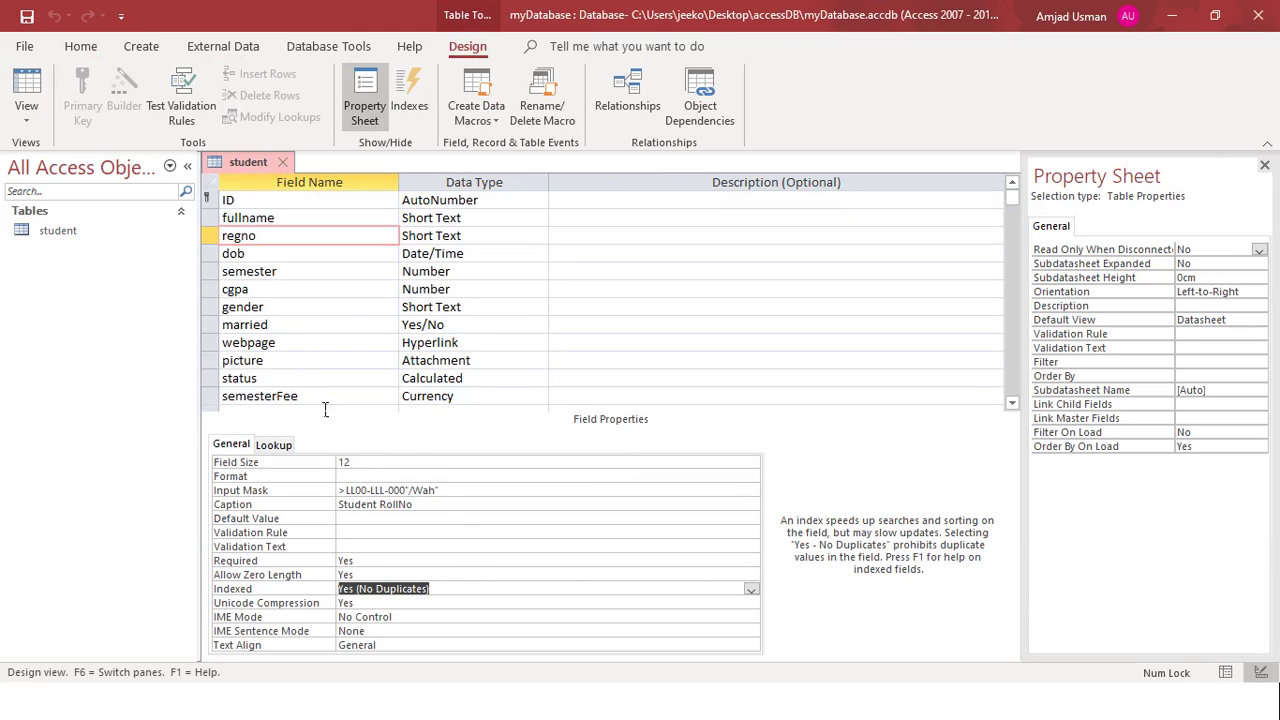
click(308, 350)
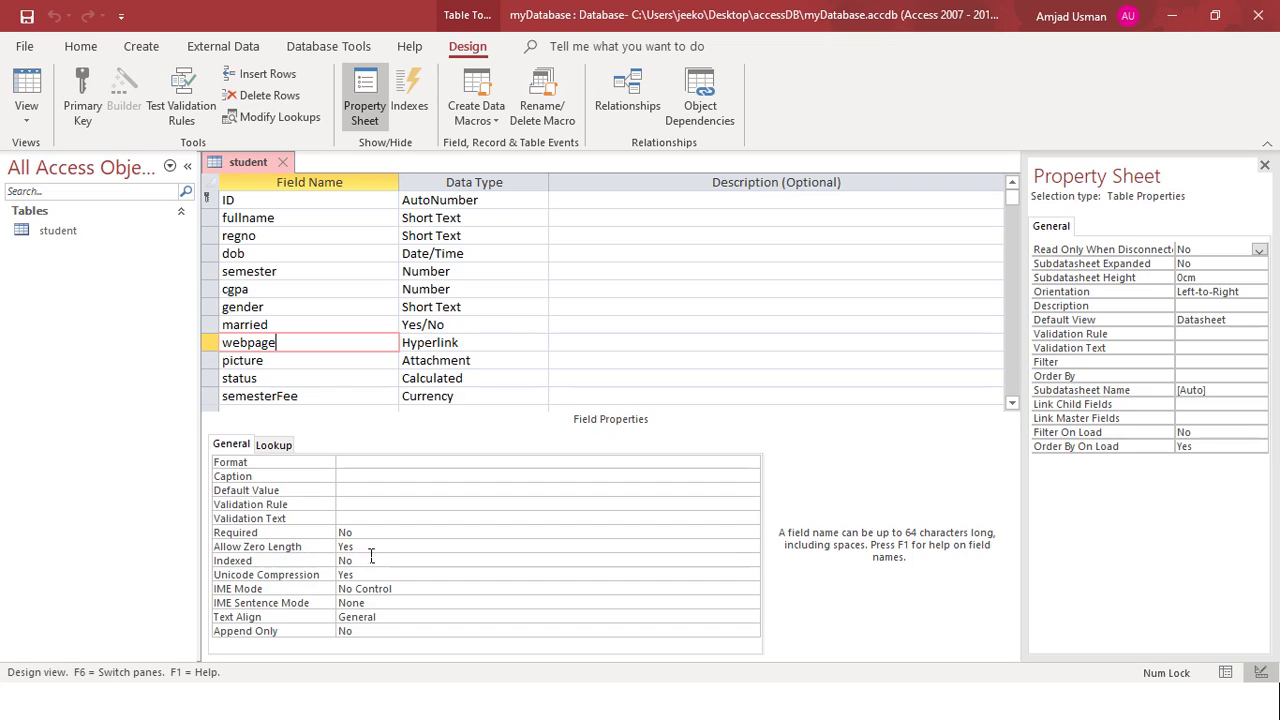
click(12, 105)
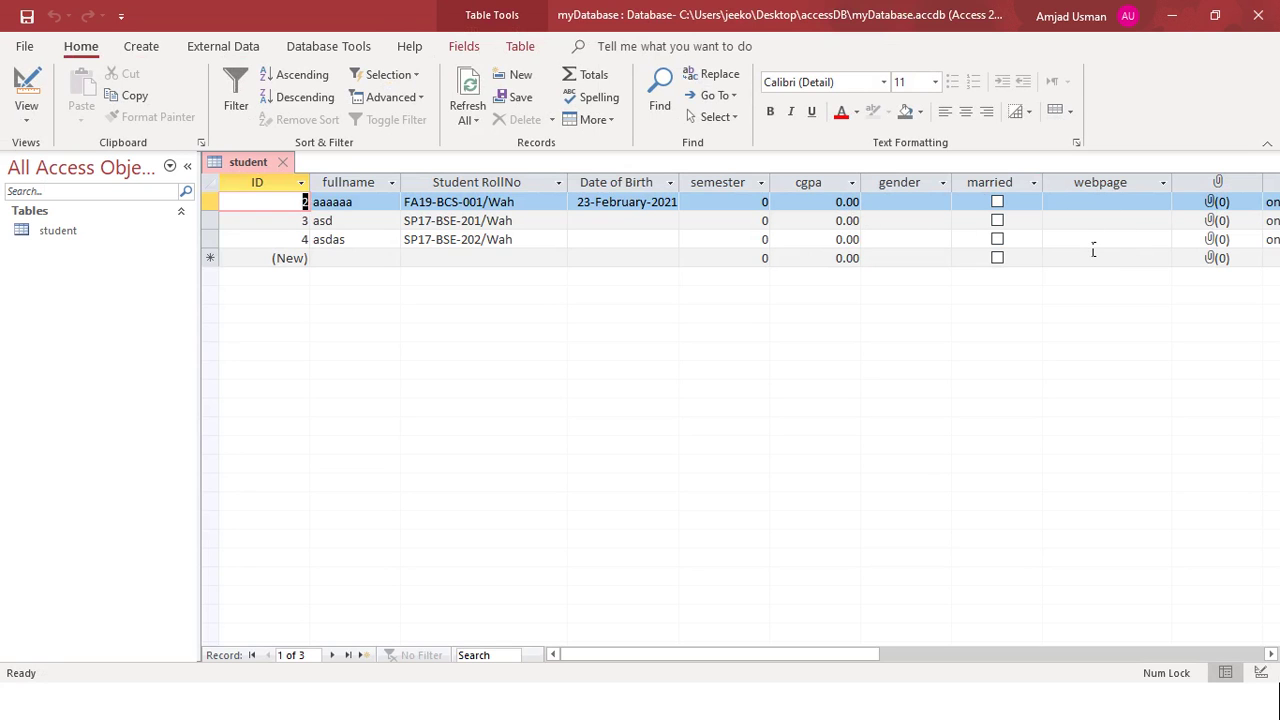
click(26, 112)
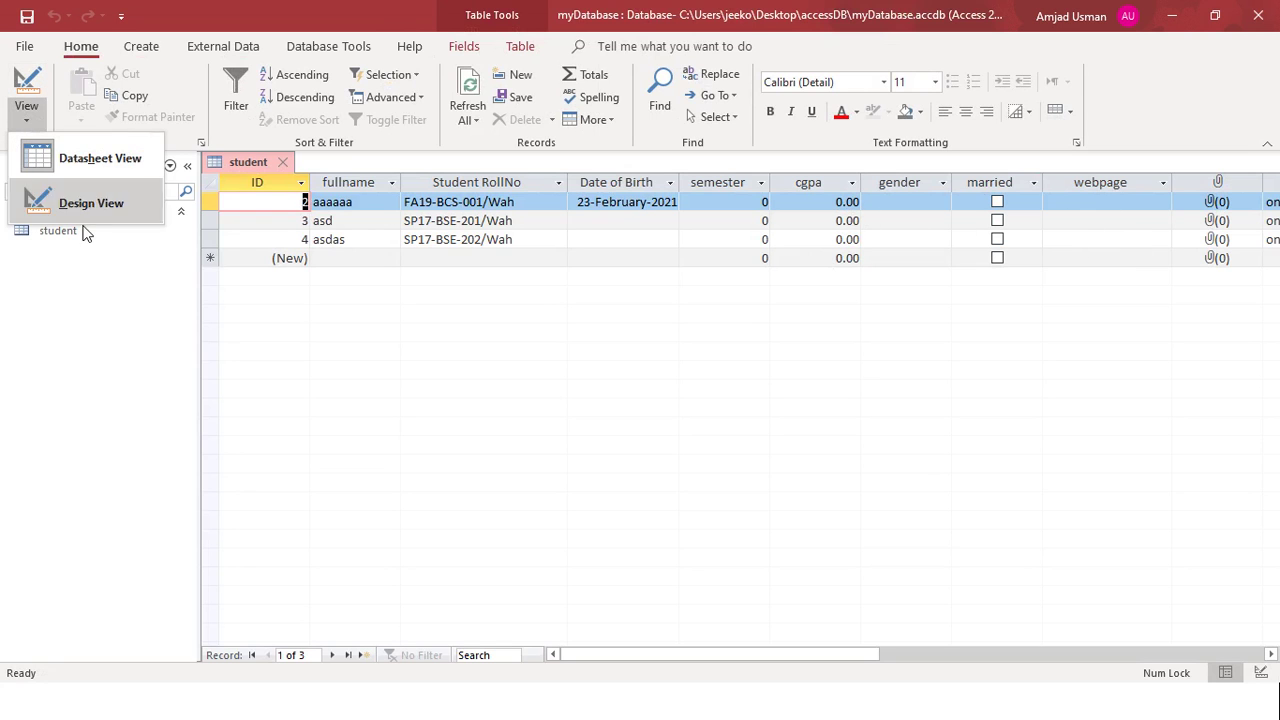
click(80, 203)
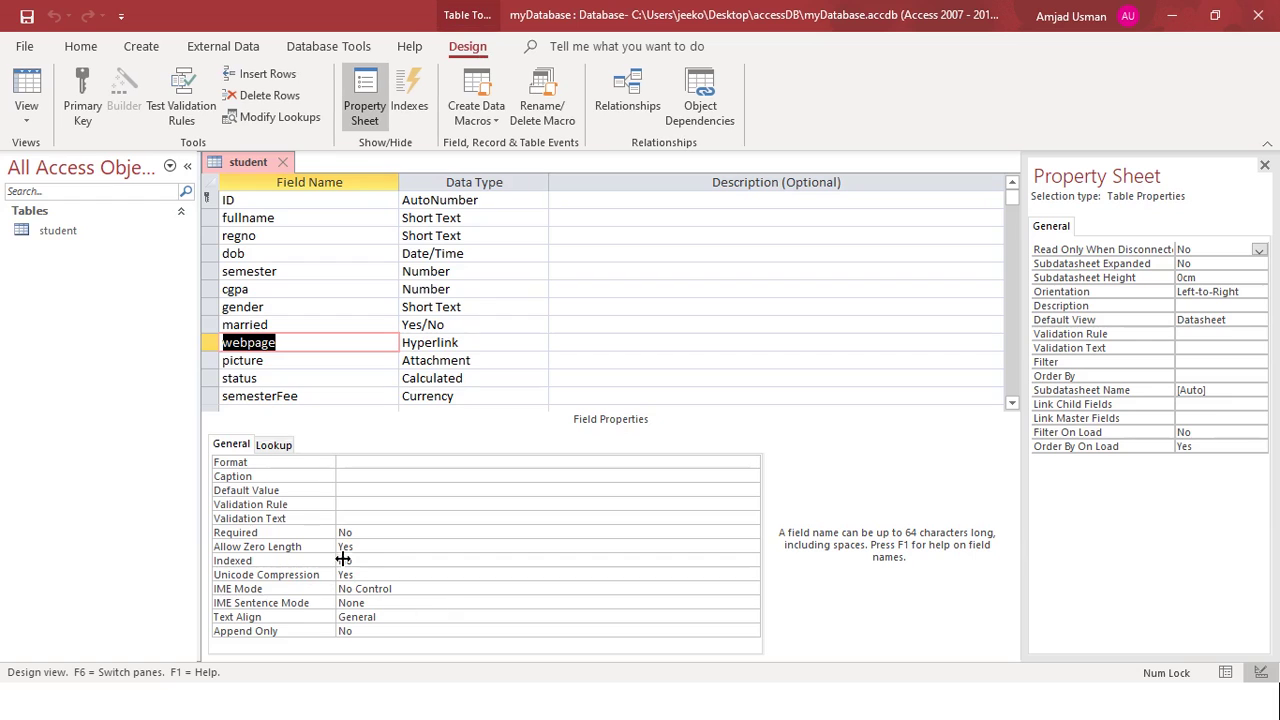
Set the webpage field's Allow Zero Length property to No, save without testing existing data, and open Datasheet View.
double_click(375, 548)
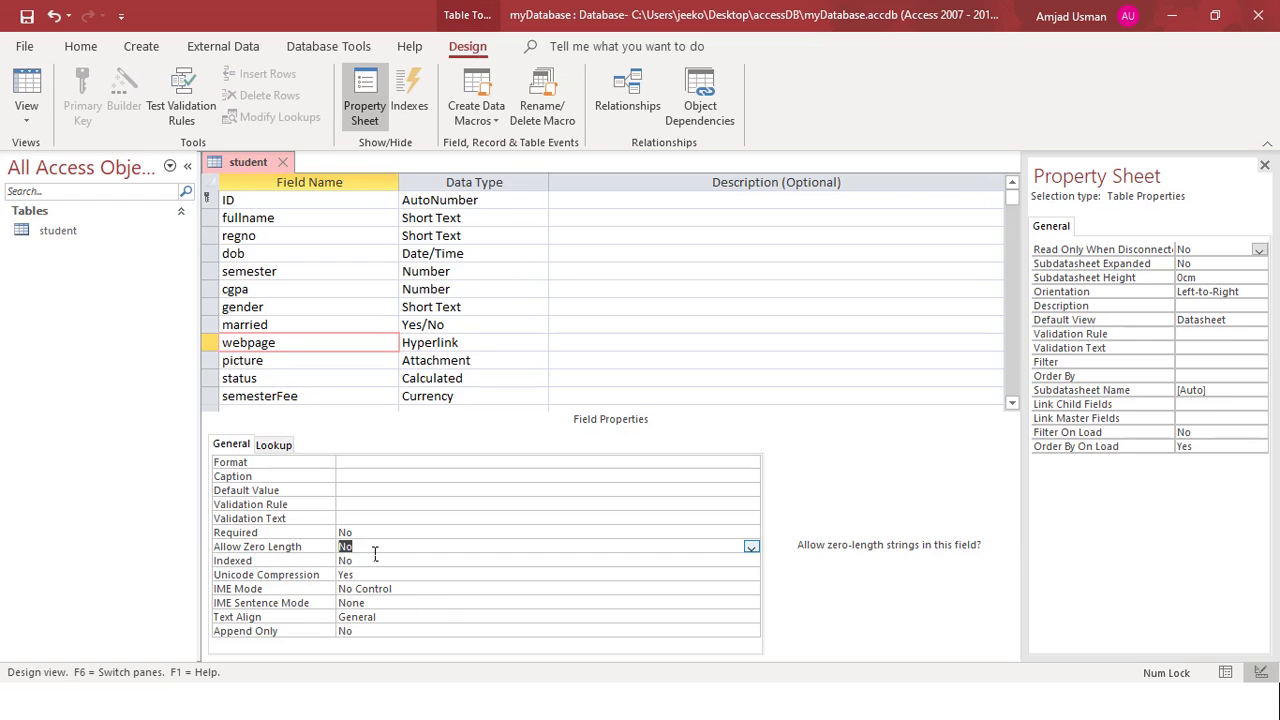
click(26, 85)
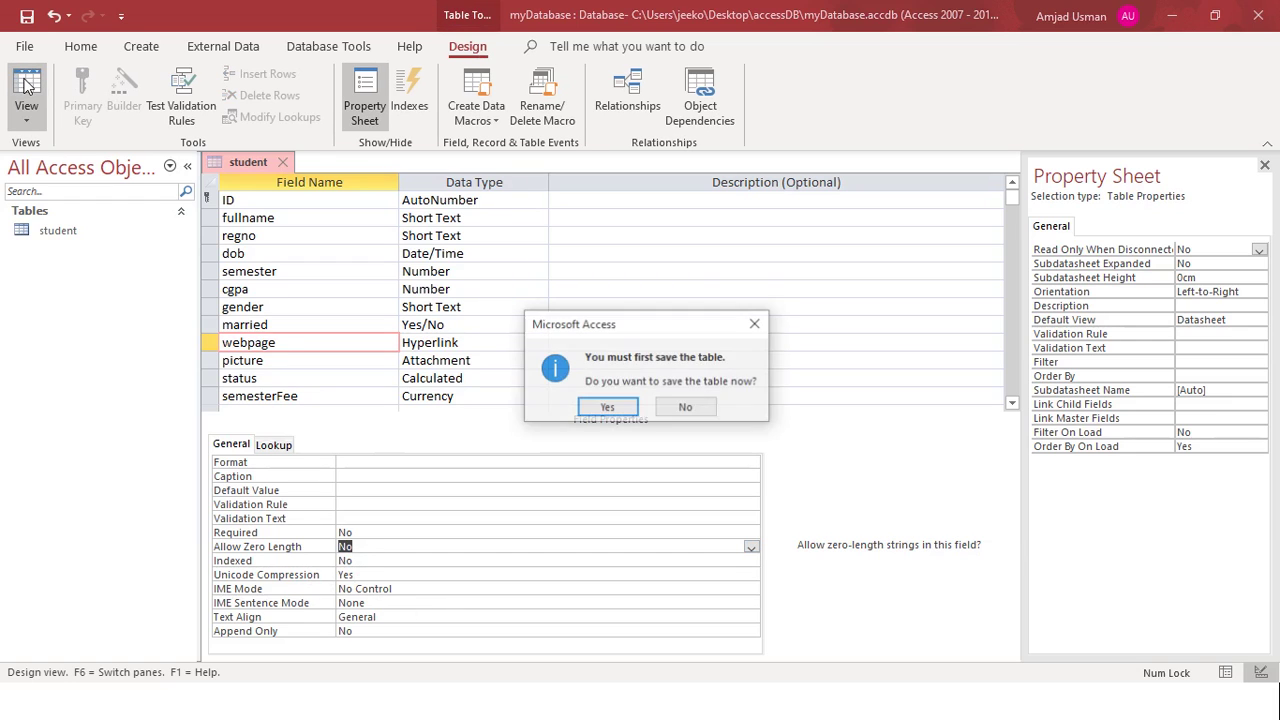
click(607, 407)
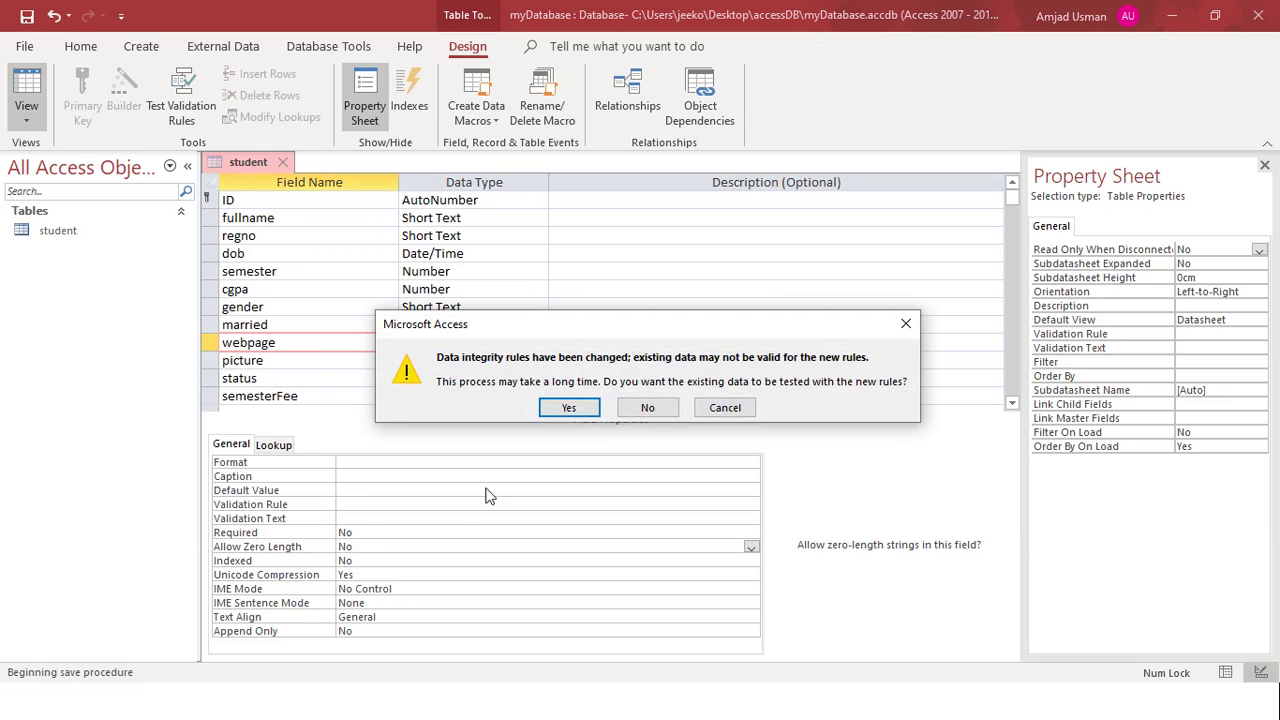
click(656, 414)
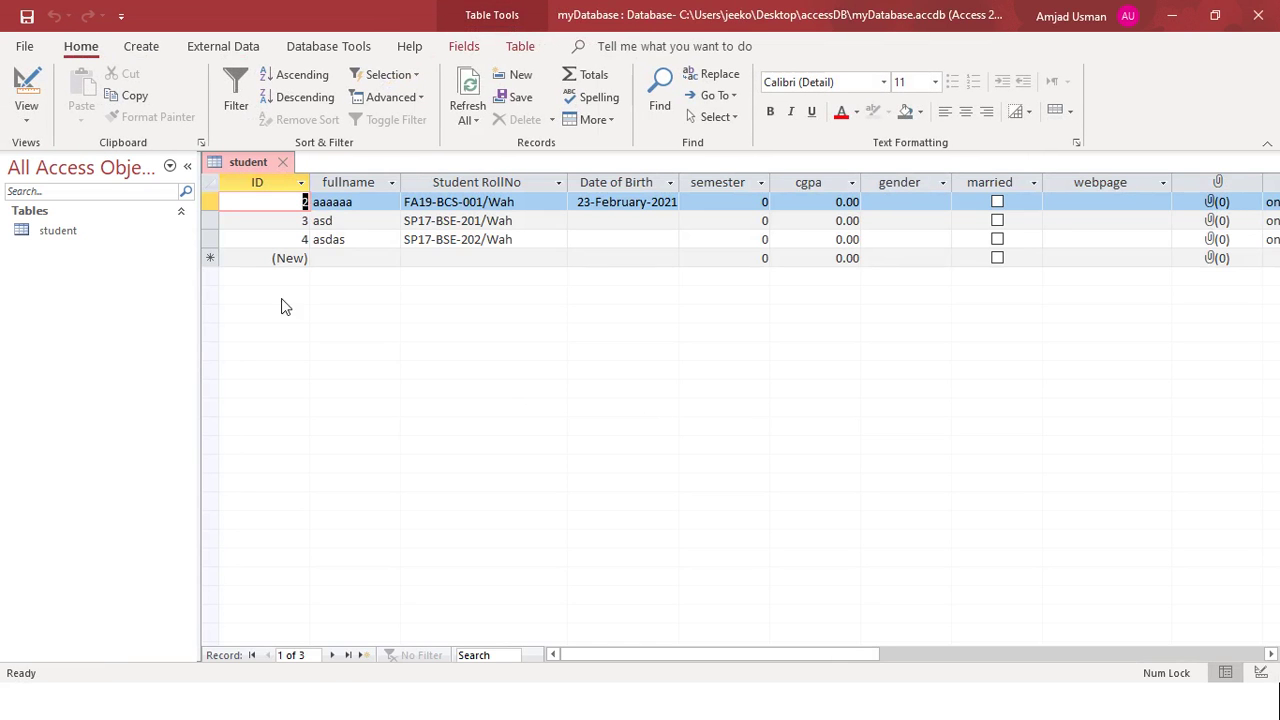
Return to Design View and restore the webpage field's Allow Zero Length property to Yes.
click(26, 90)
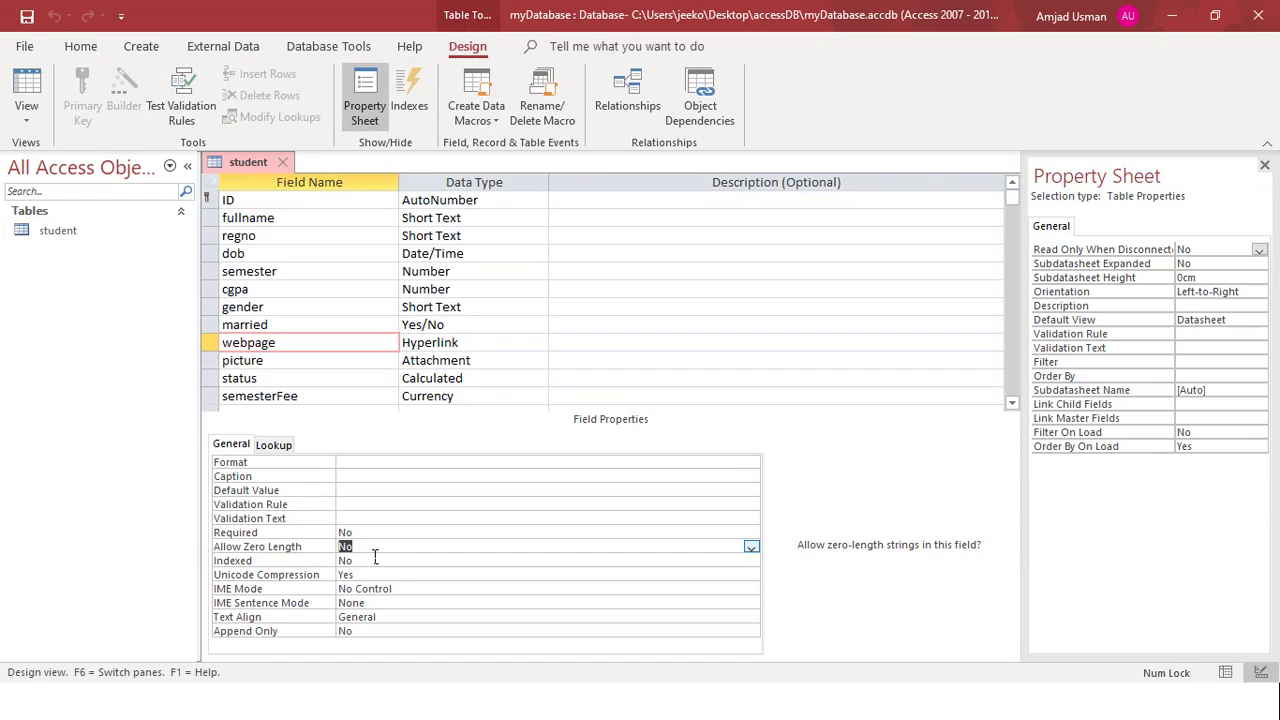
click(375, 557)
double_click(375, 557)
key(alt)
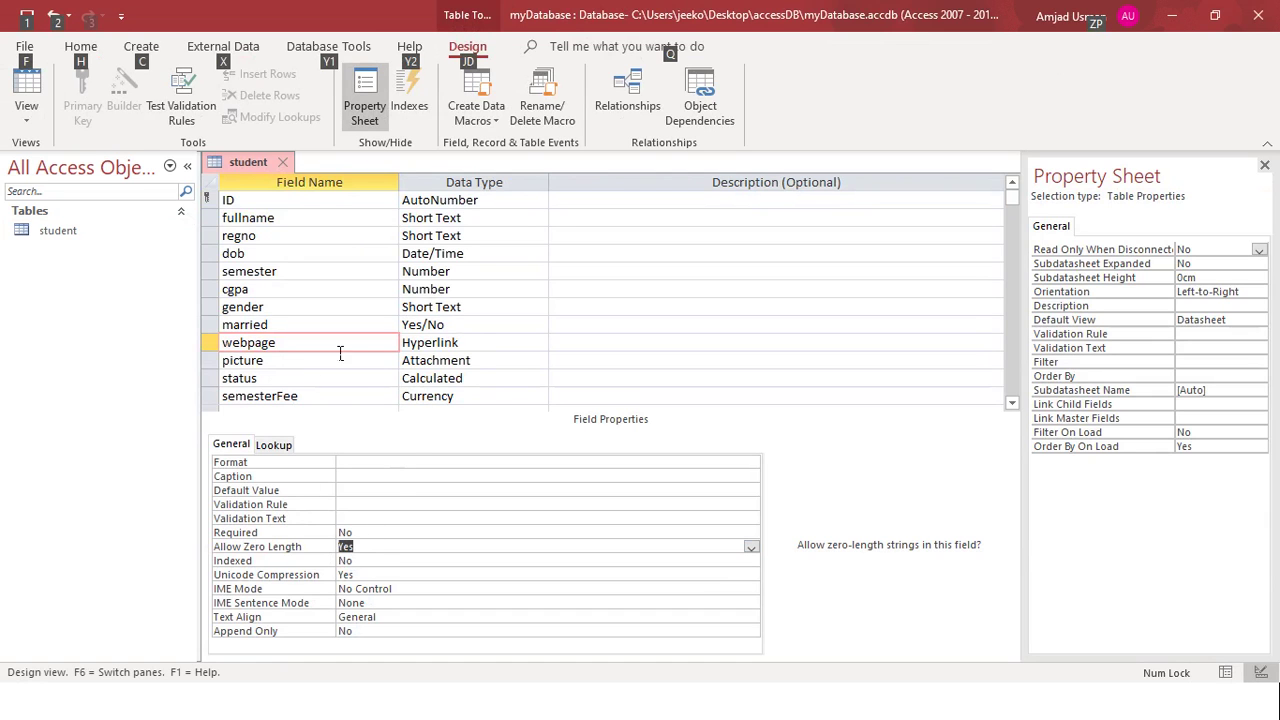
Consult the PowerPoint property list, set the semester field's Default Value to 1, save the table, and open Datasheet View.
click(303, 238)
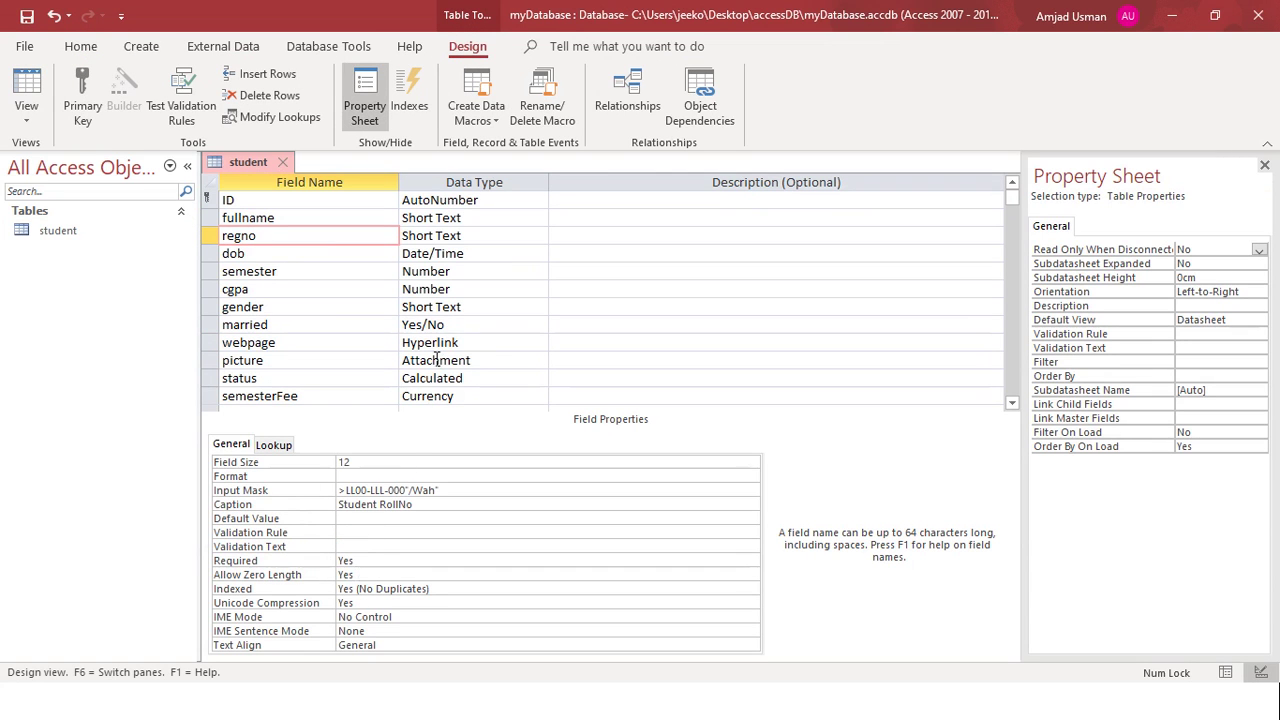
key(alt+Tab)
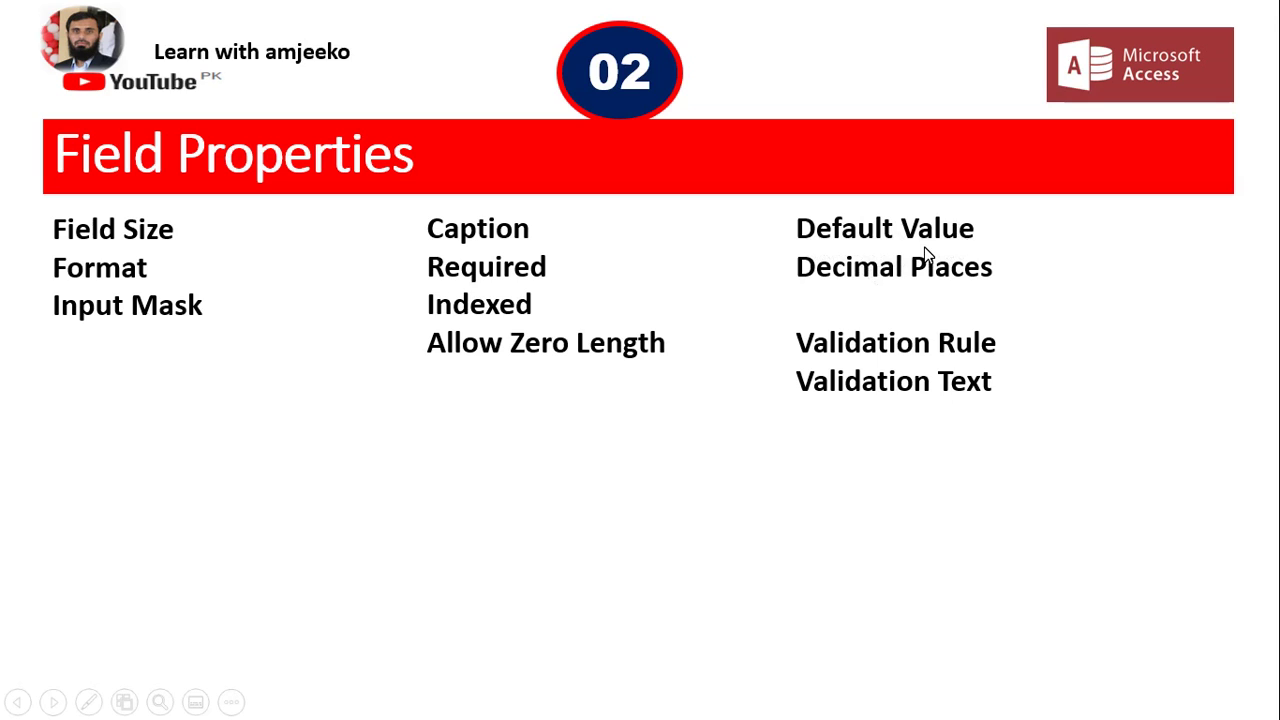
key(alt+Tab)
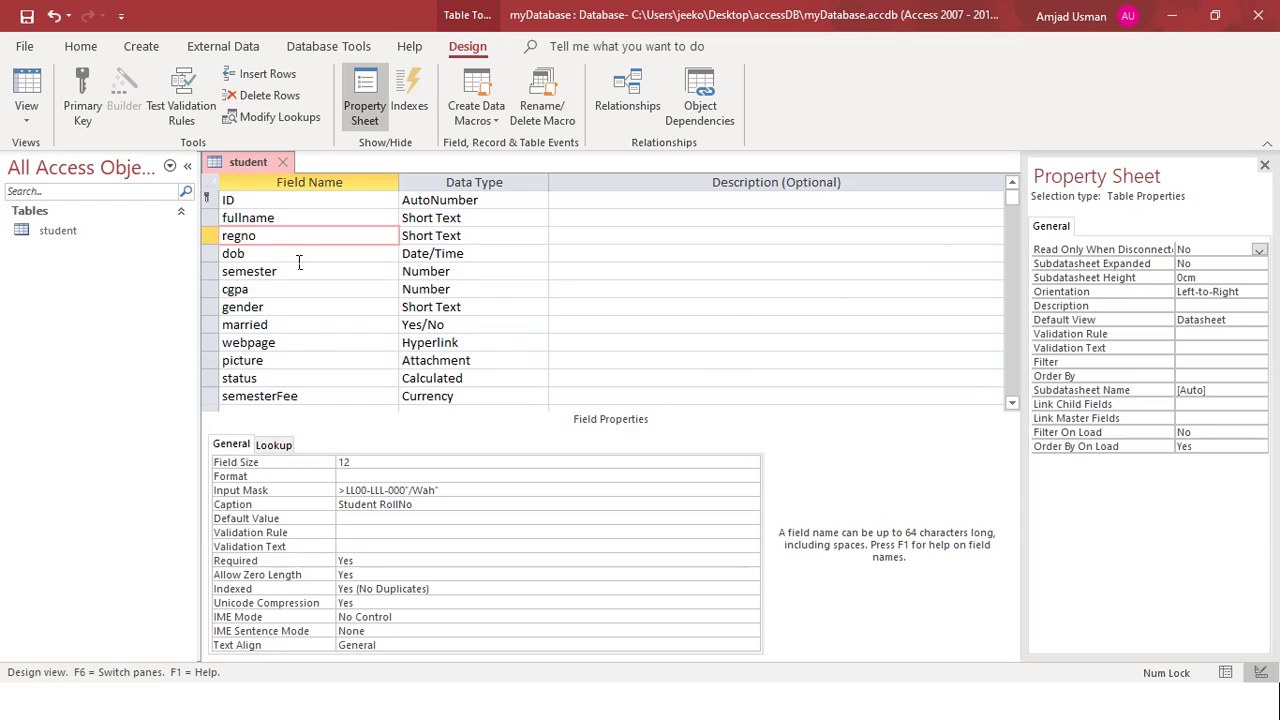
click(290, 272)
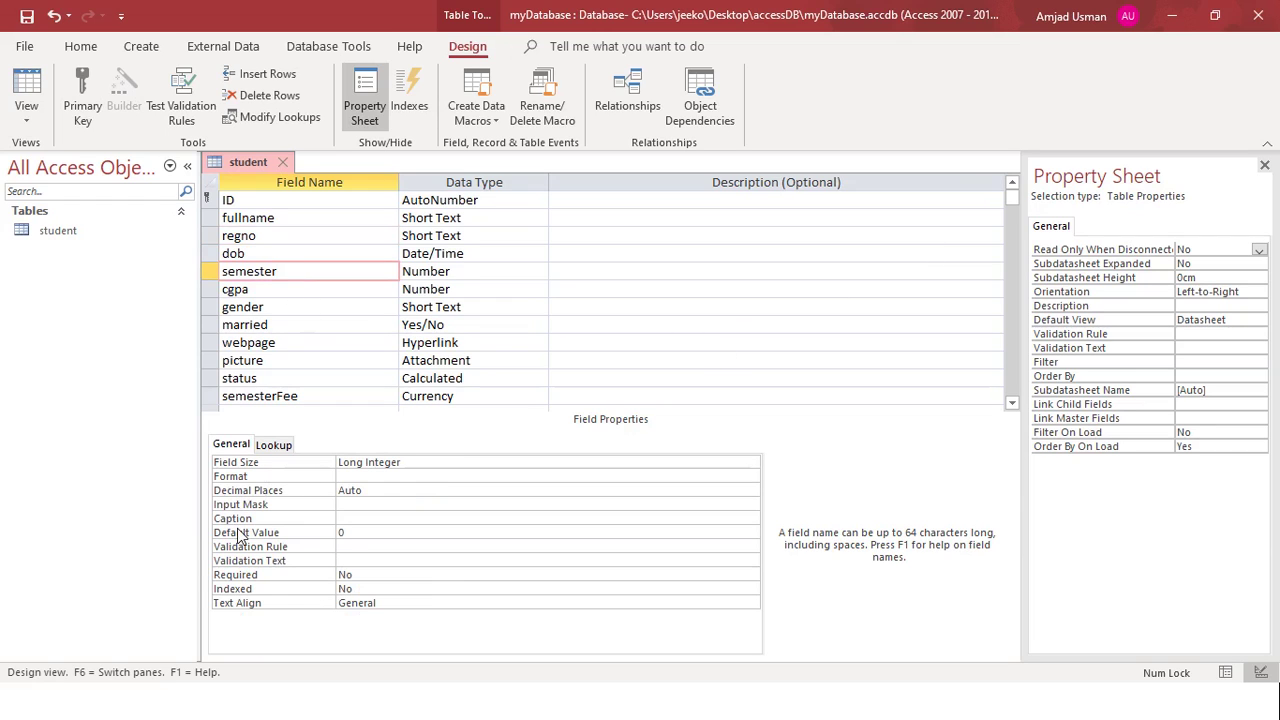
click(352, 534)
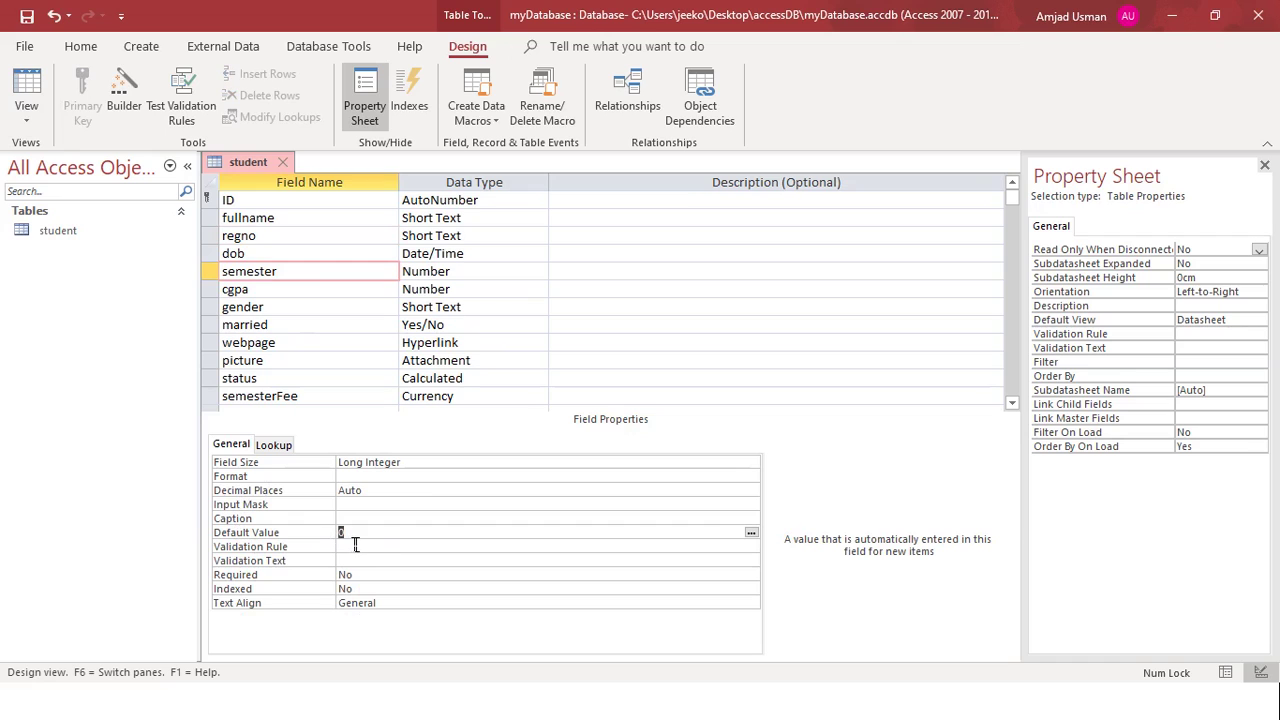
text(1)
click(26, 100)
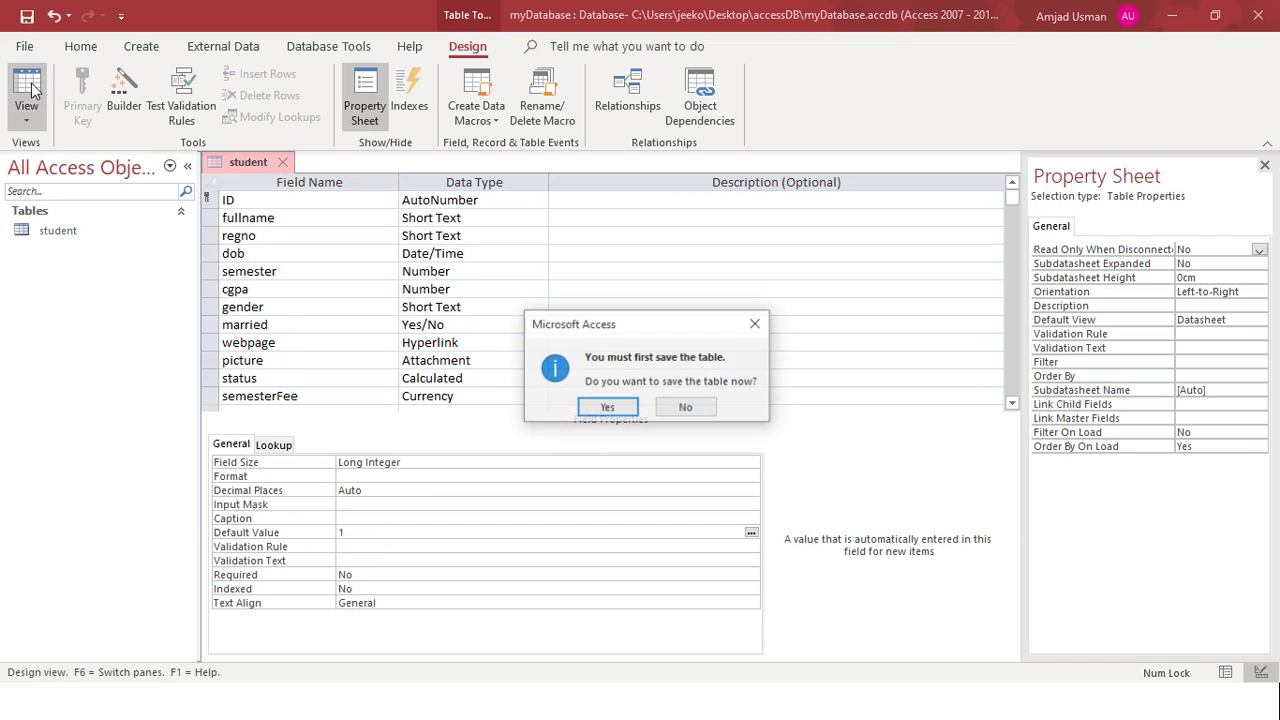
click(607, 407)
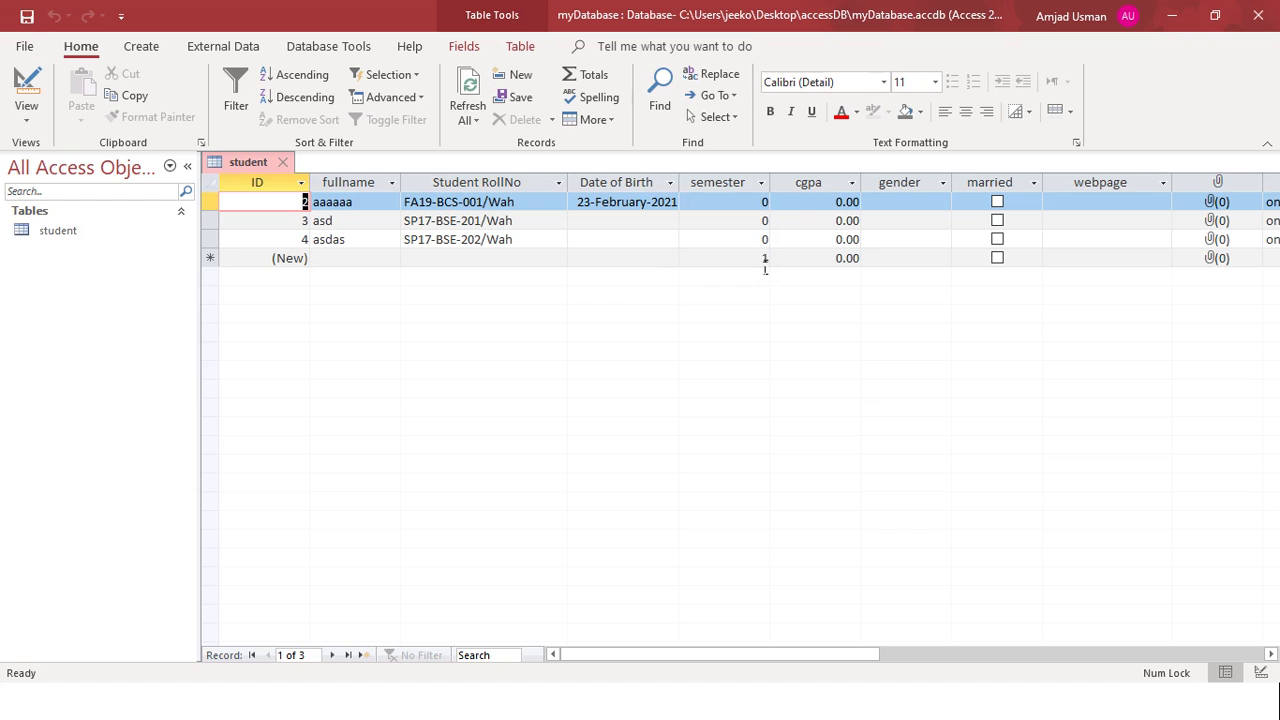
Return to Design View, consult the PowerPoint list, and set the semester field's Field Size to Byte and Decimal Places to 0.
click(26, 85)
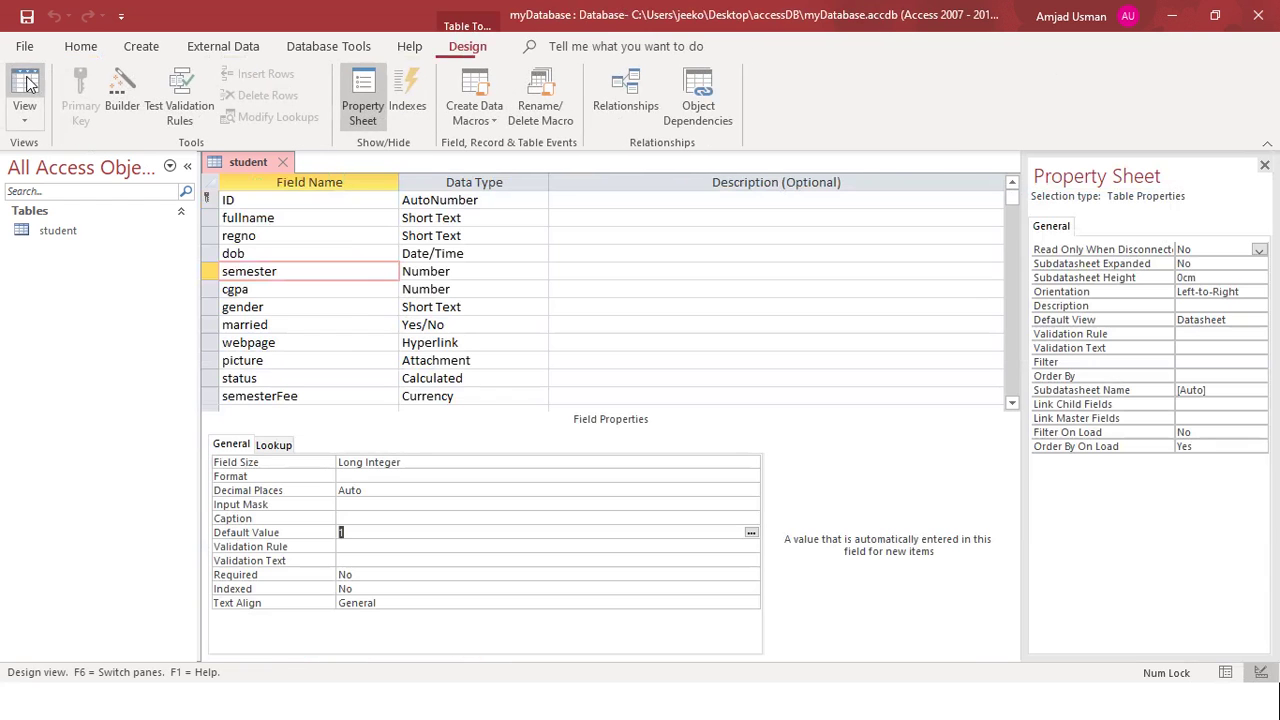
key(alt+Tab)
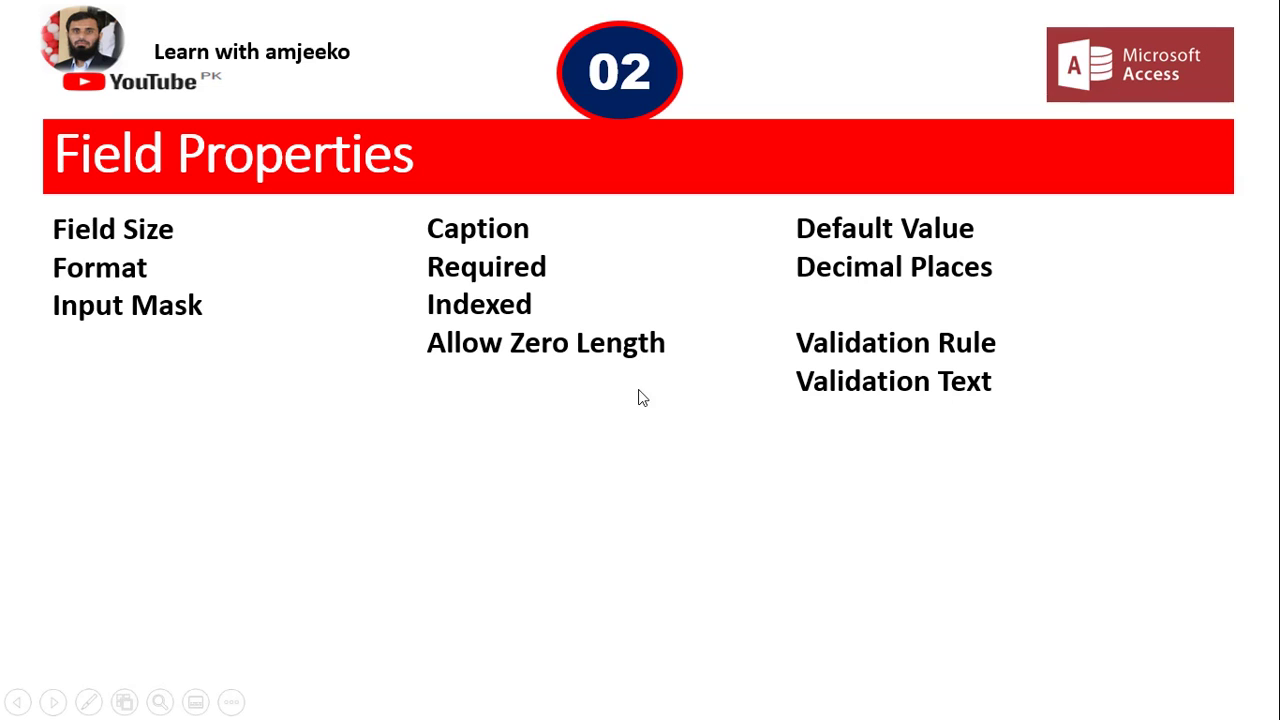
key(alt+Tab)
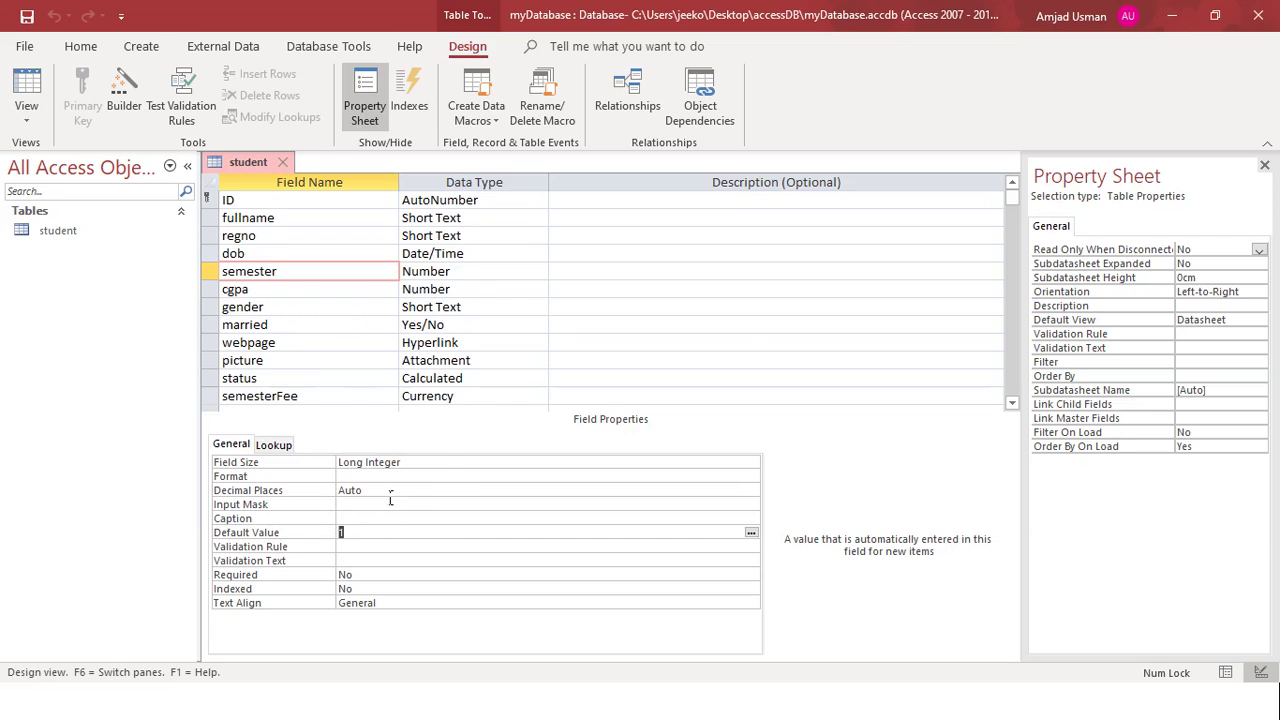
click(445, 466)
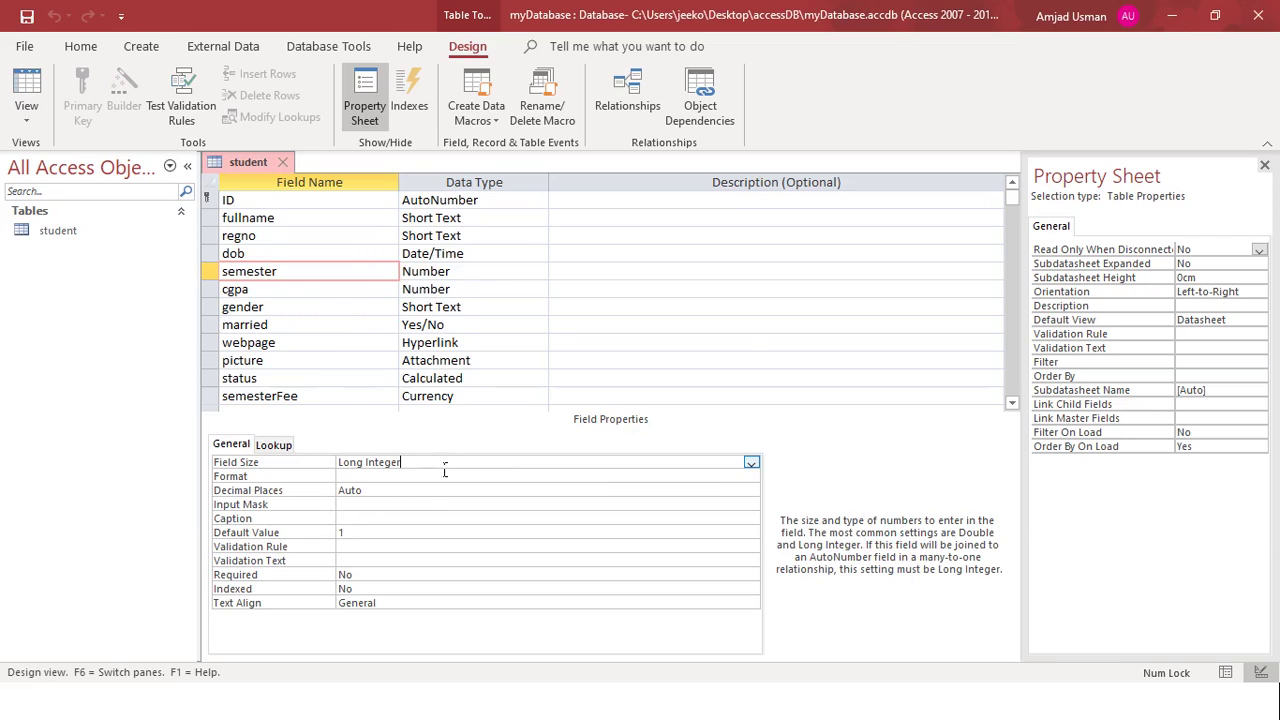
click(751, 463)
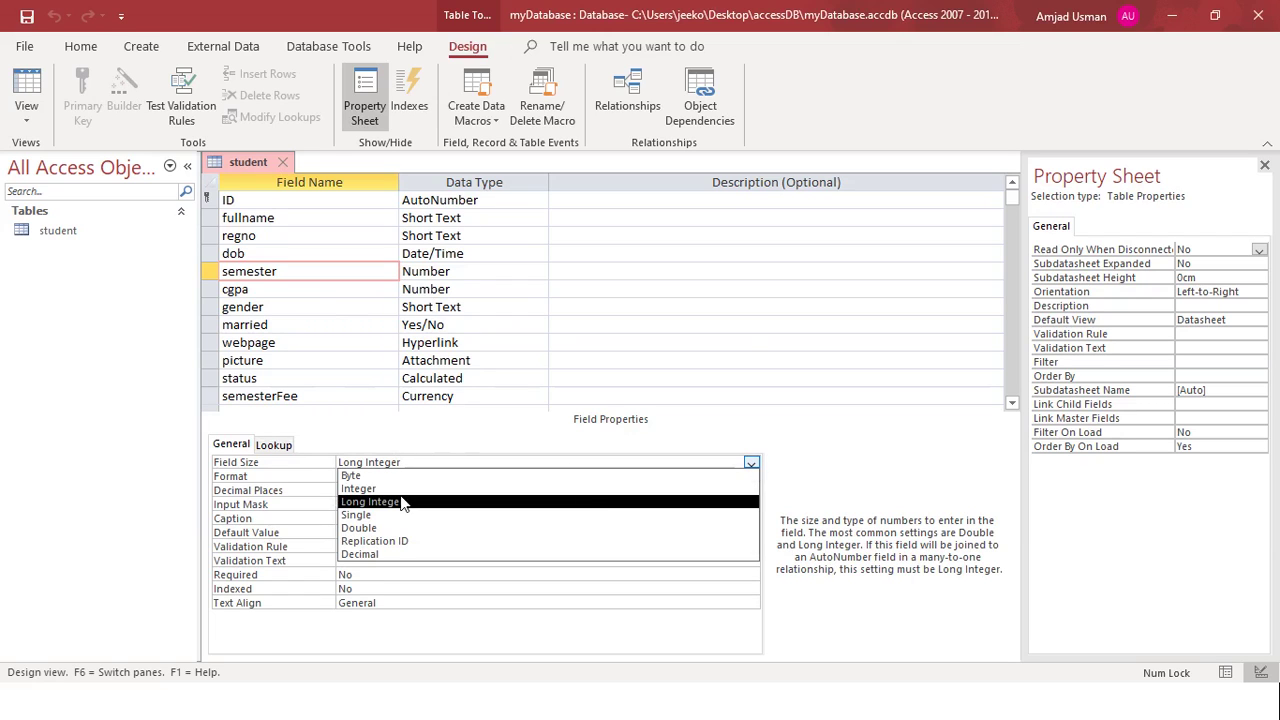
key(Escape)
text(b)
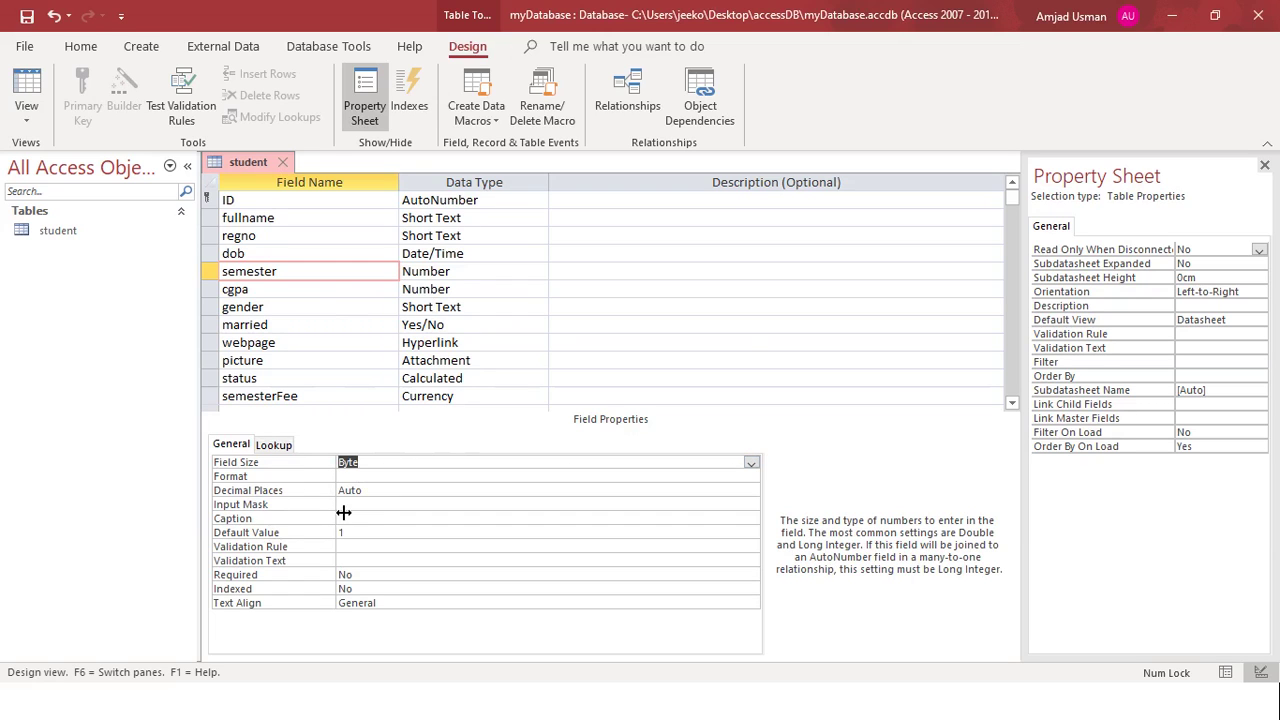
click(315, 491)
text(0)
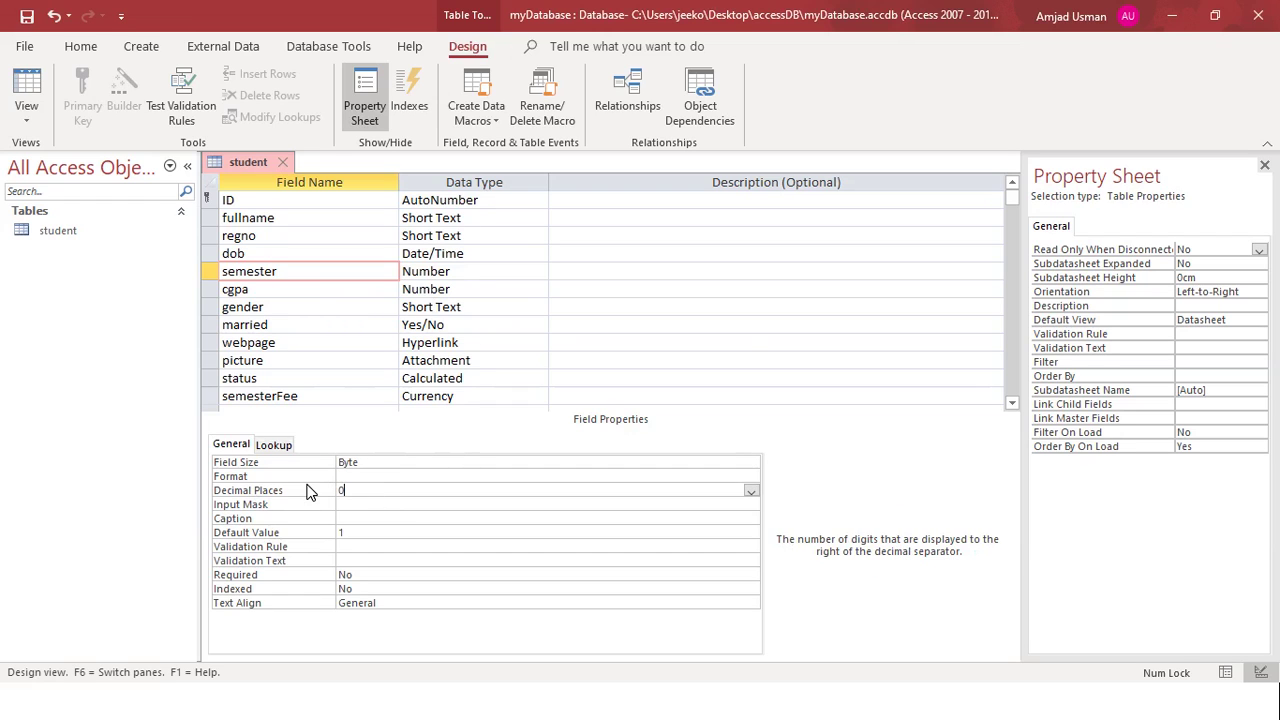
key(Return)
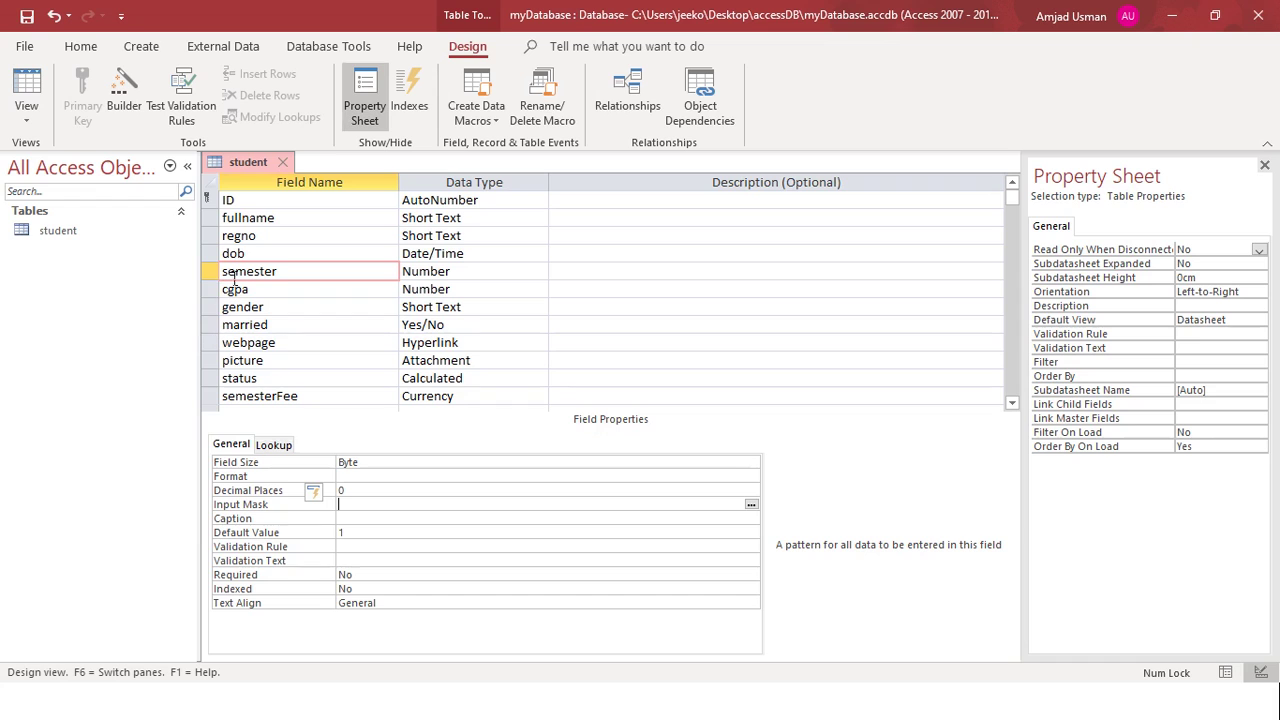
Select the cgpa field, consult the PowerPoint field property list, save the student table, and open Datasheet View.
click(275, 299)
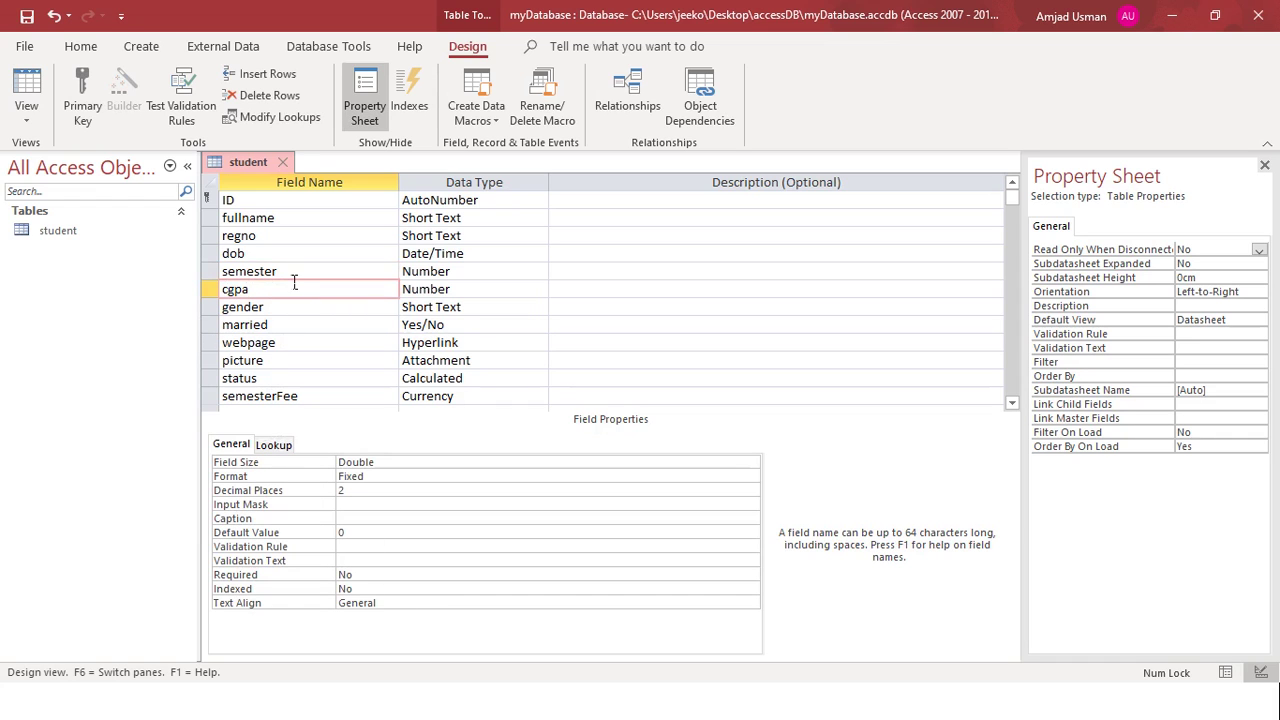
key(alt+Tab)
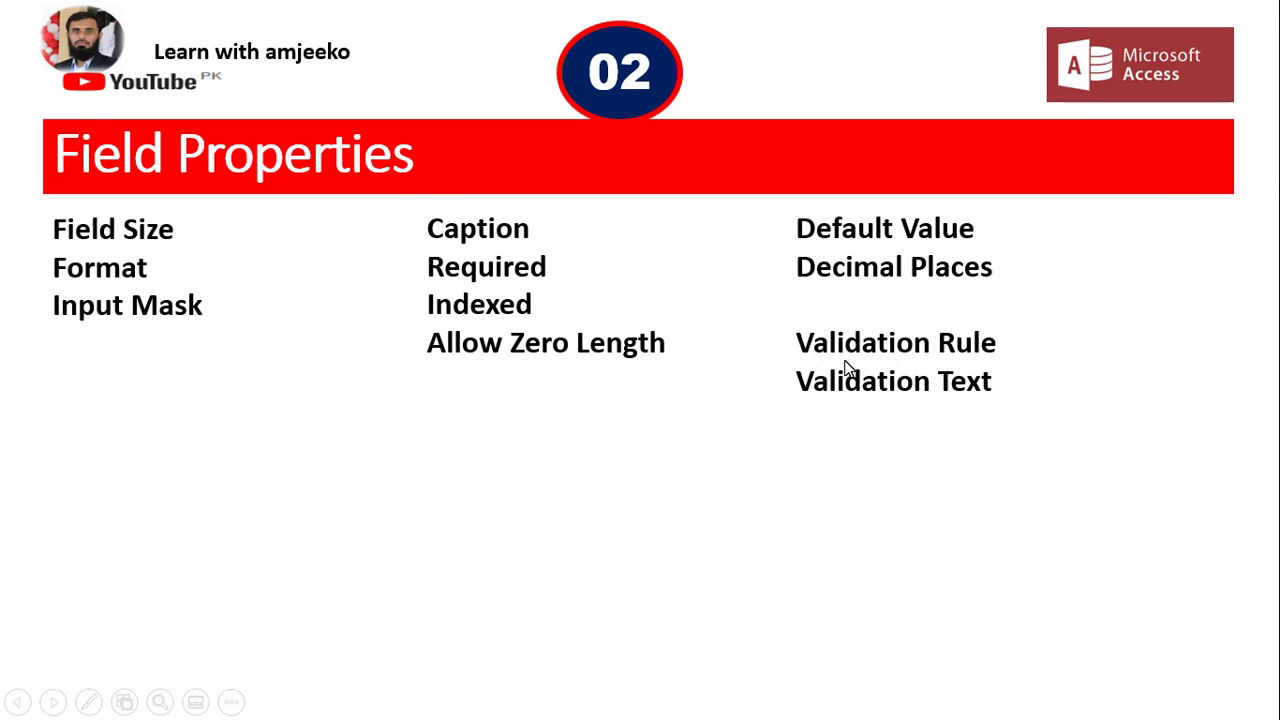
key(alt+Tab)
key(Up)
key(Down)
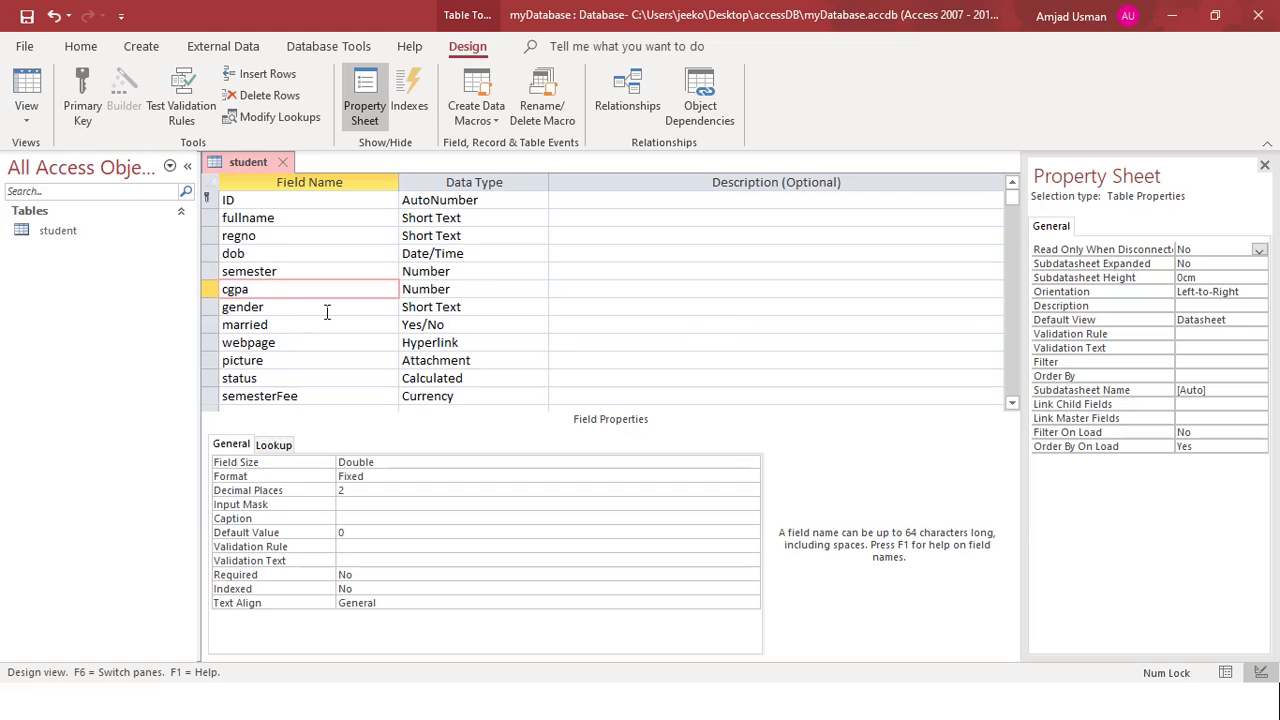
key(alt+Tab)
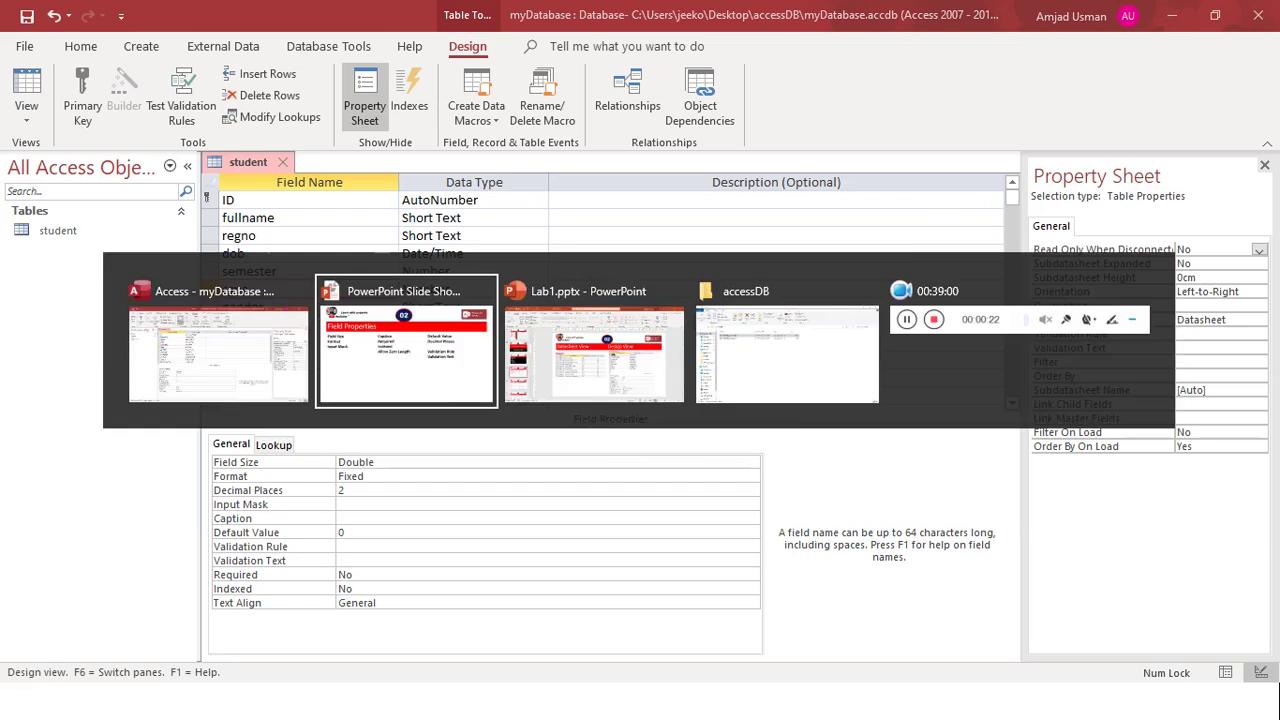
key(alt+Tab)
click(20, 80)
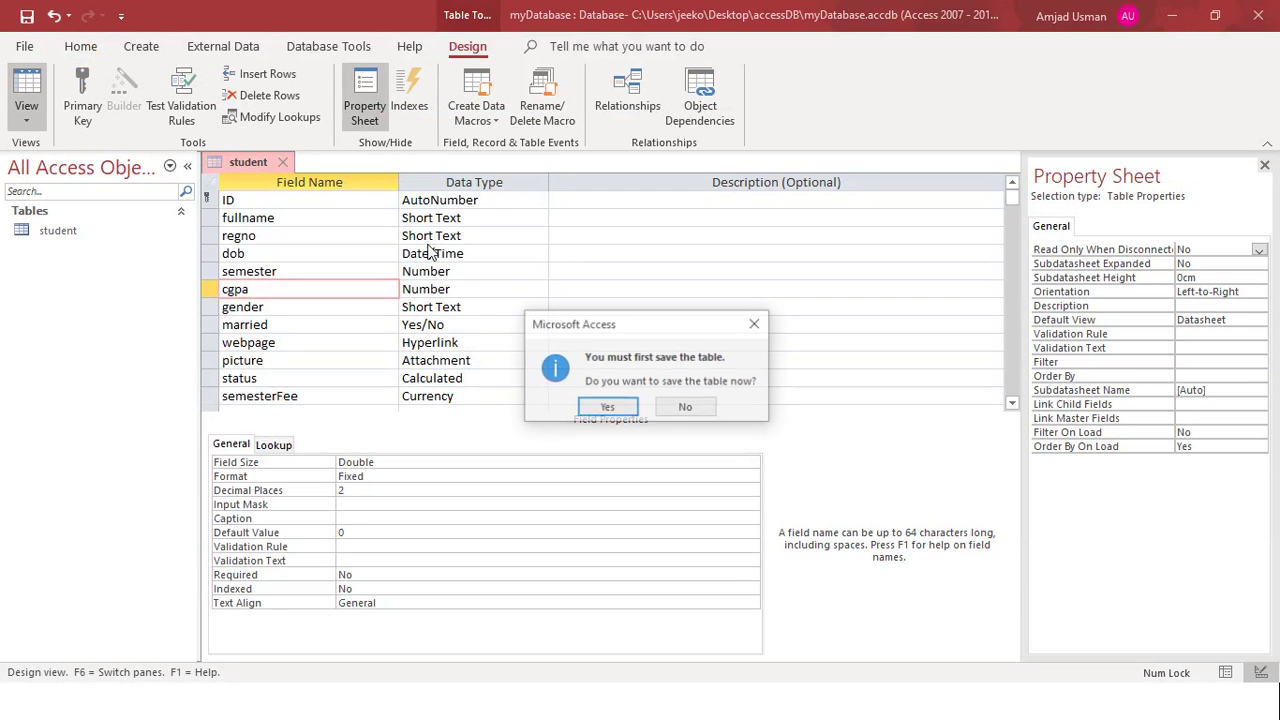
click(606, 408)
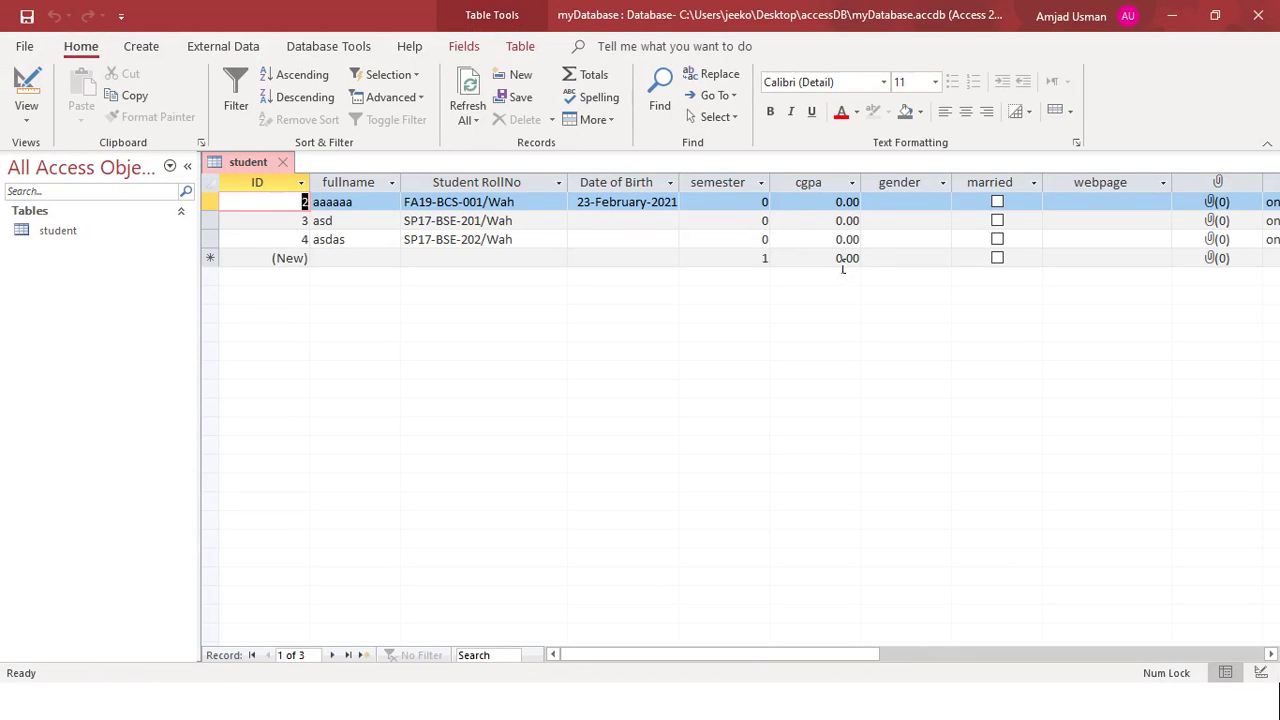
Try cgpa values of 50, 5 and 3 in the third student record (asdas).
drag(836, 240, 860, 241)
text(50)
key(Tab)
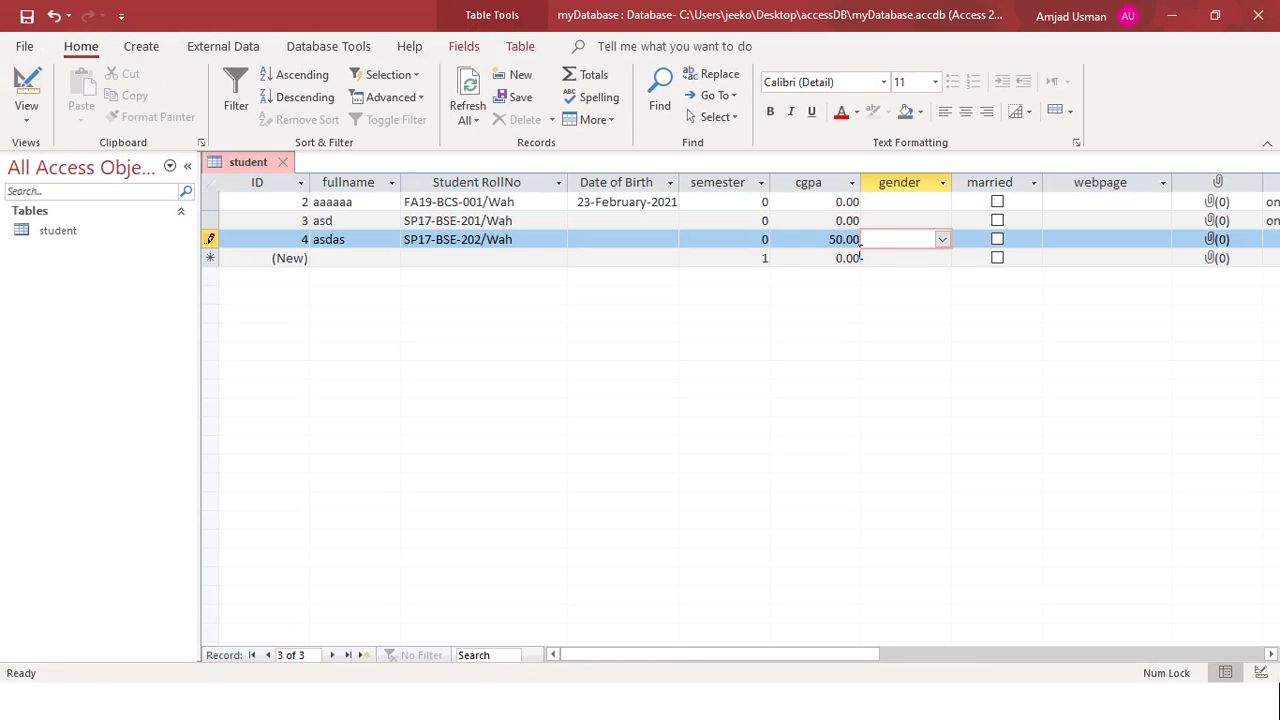
key(shift+Tab)
text(5)
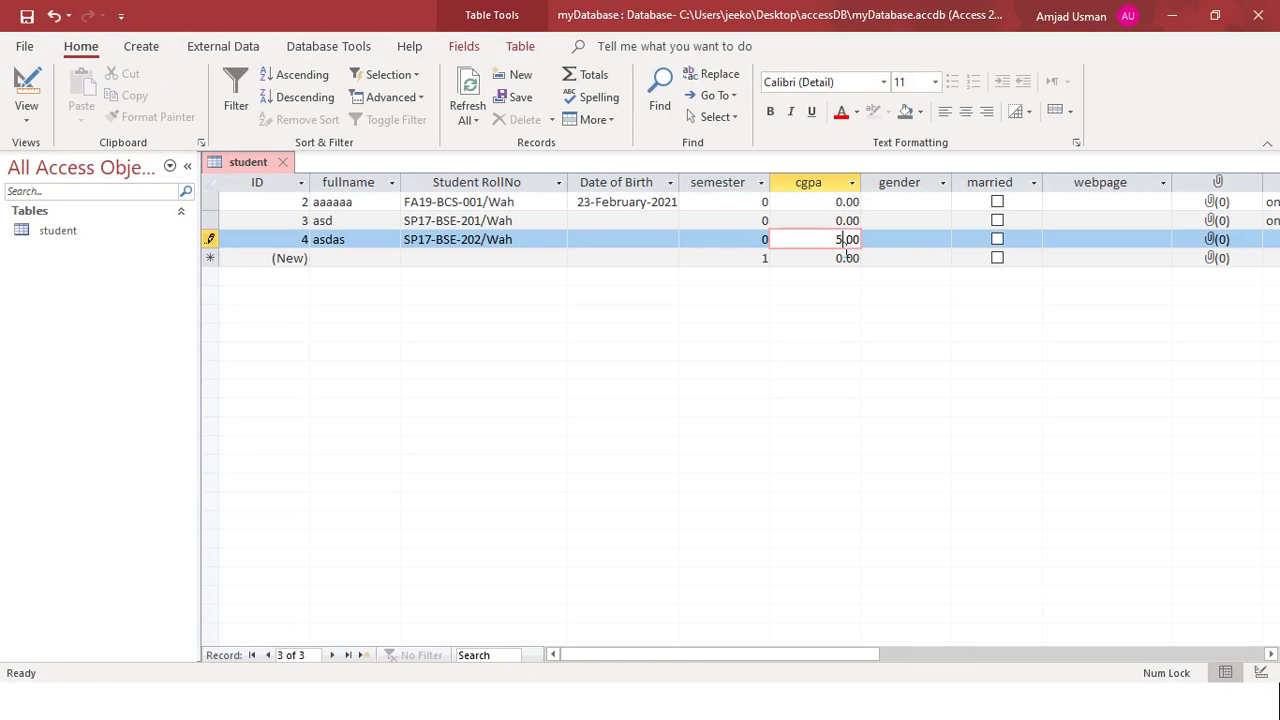
key(Tab)
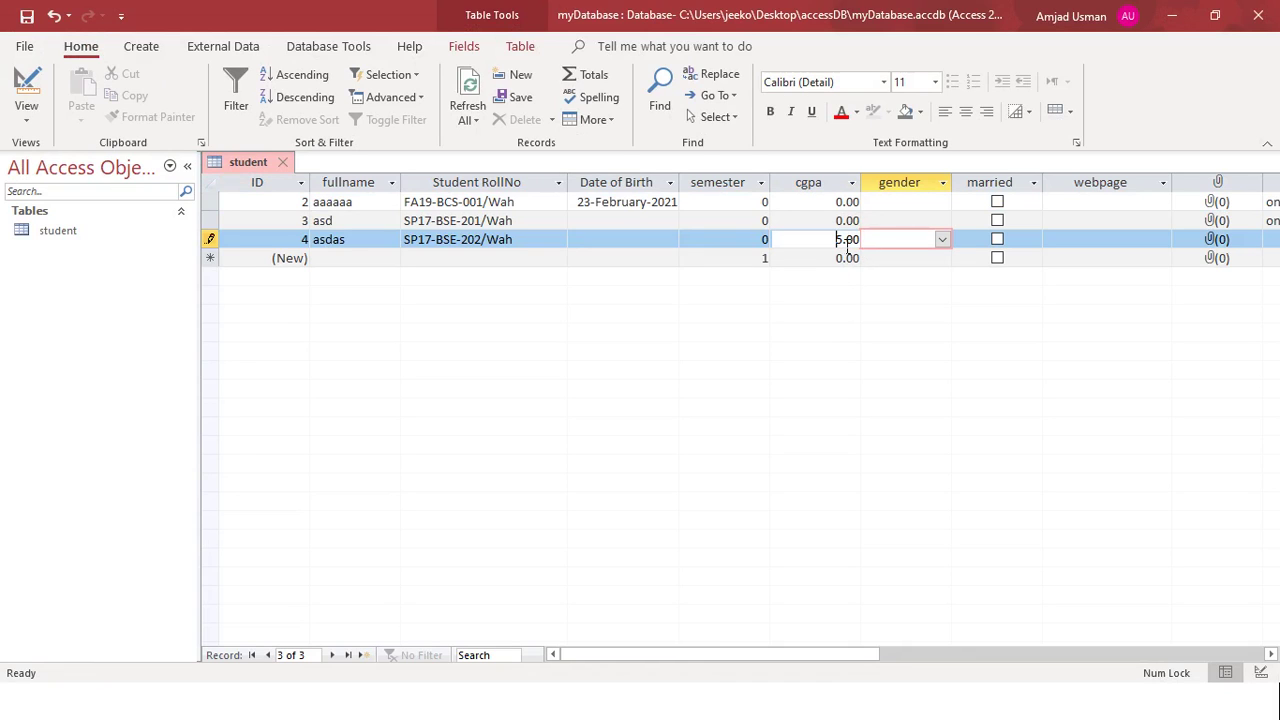
click(847, 244)
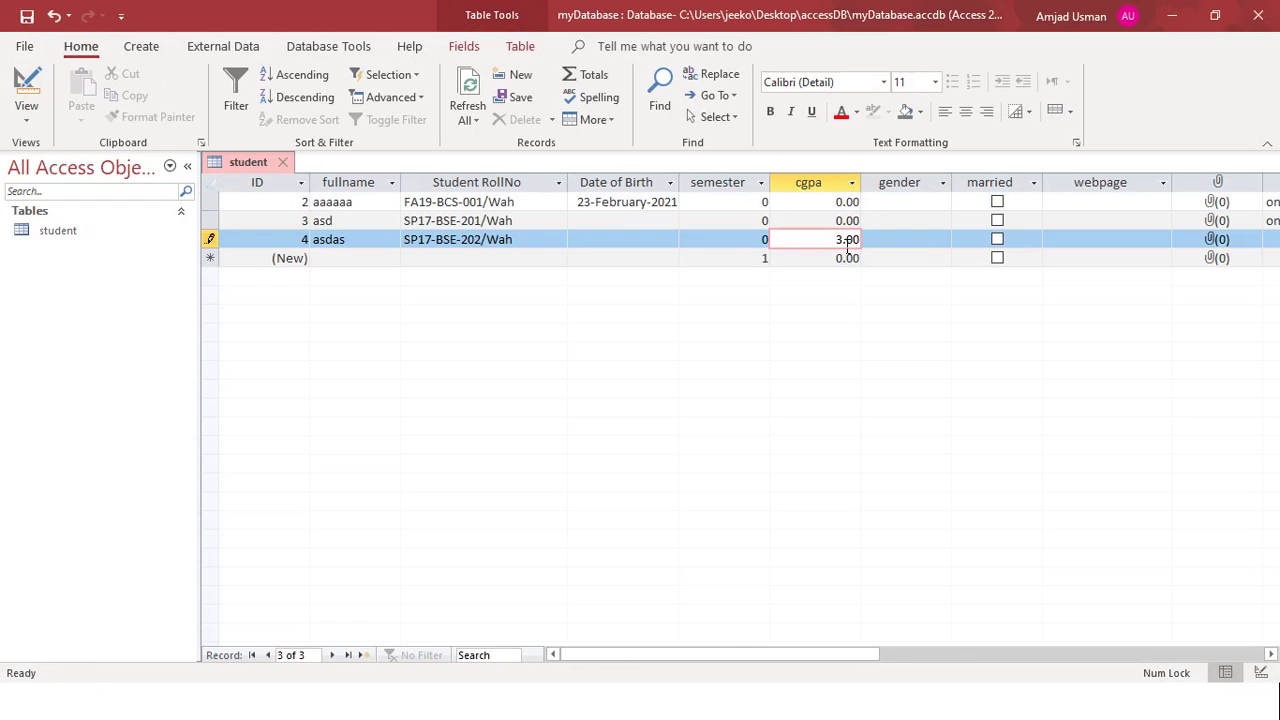
key(Tab)
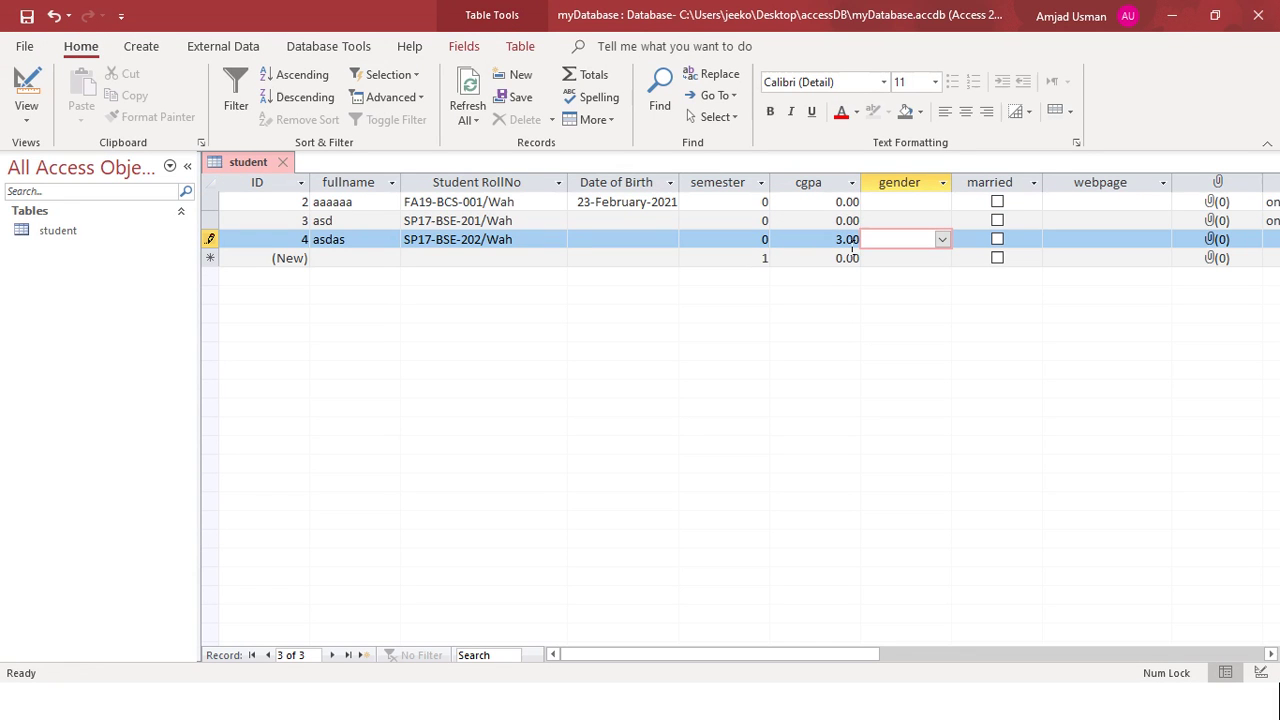
In Design View, set the cgpa field's Validation Rule to Between 0 And 4, and save with existing data tested, reopening Datasheet View.
click(26, 95)
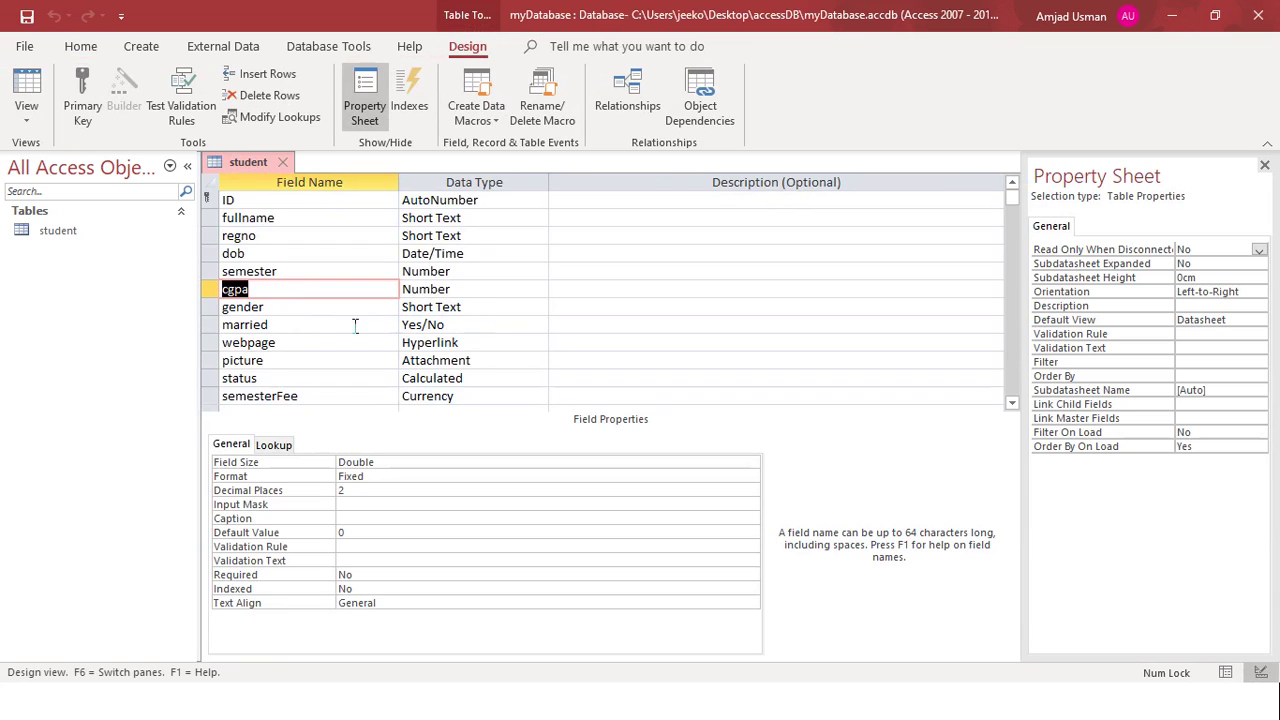
click(366, 546)
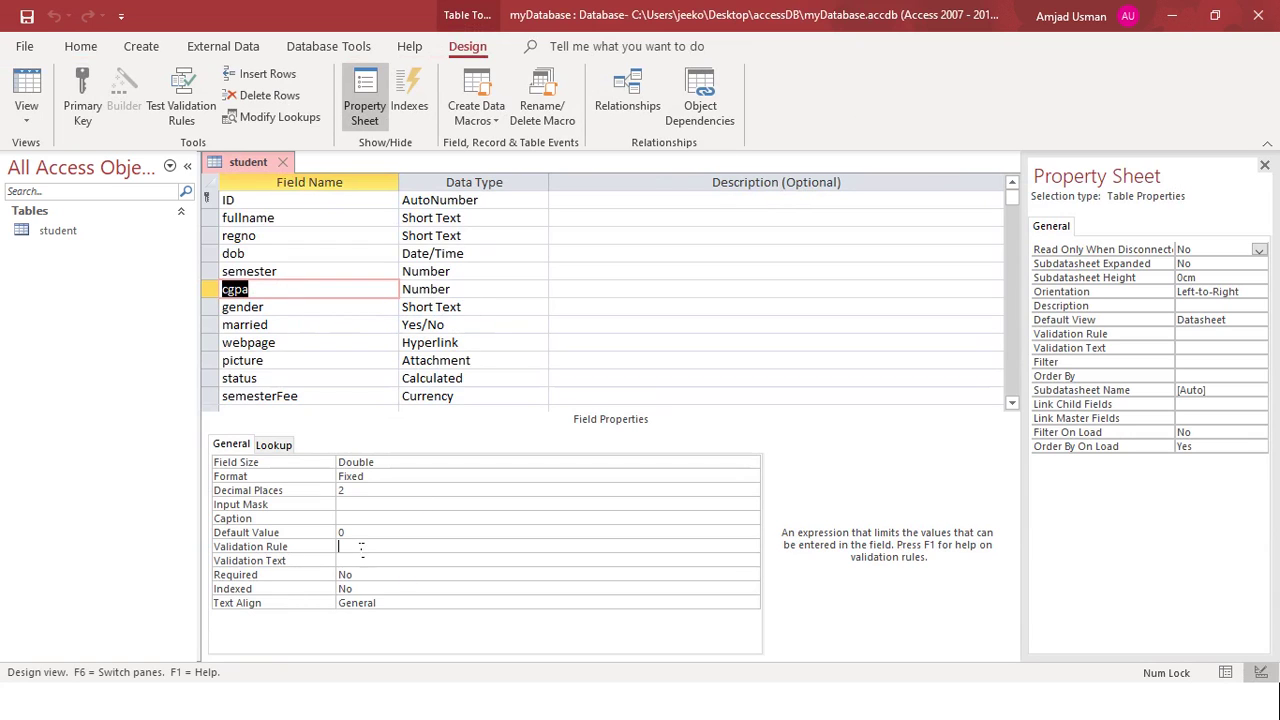
text(between 0 and)
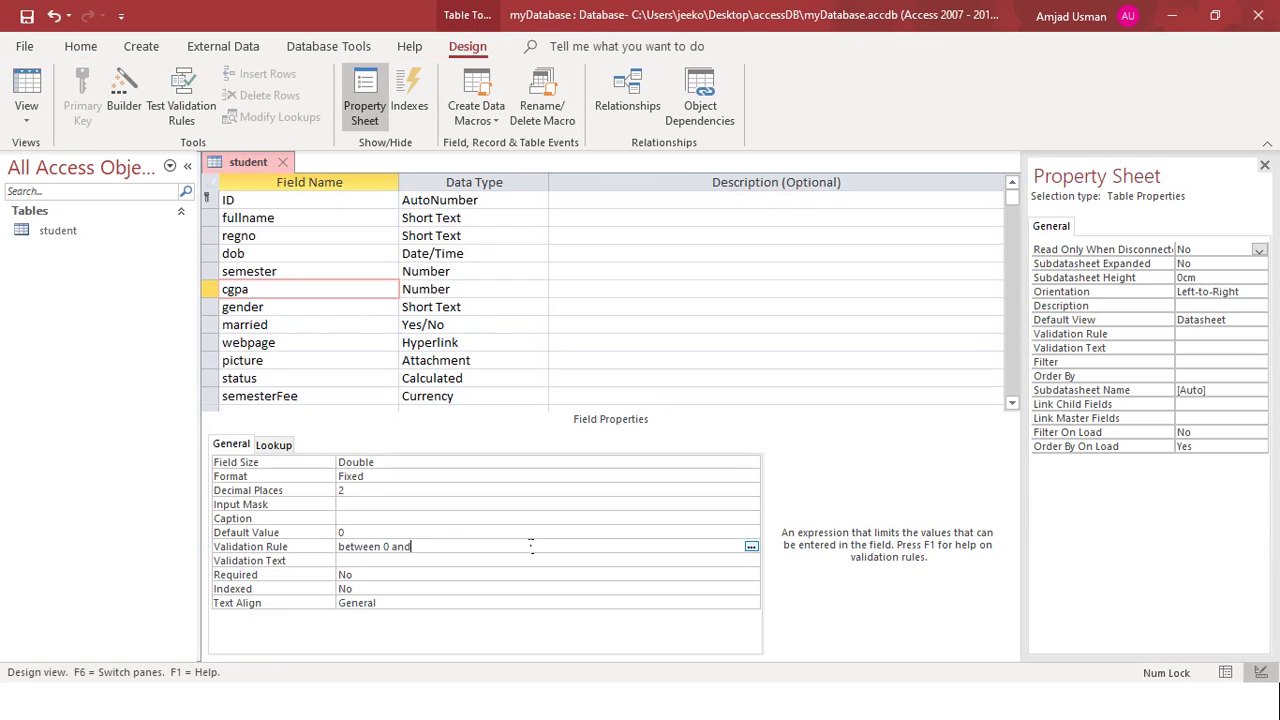
text( 4)
key(Return)
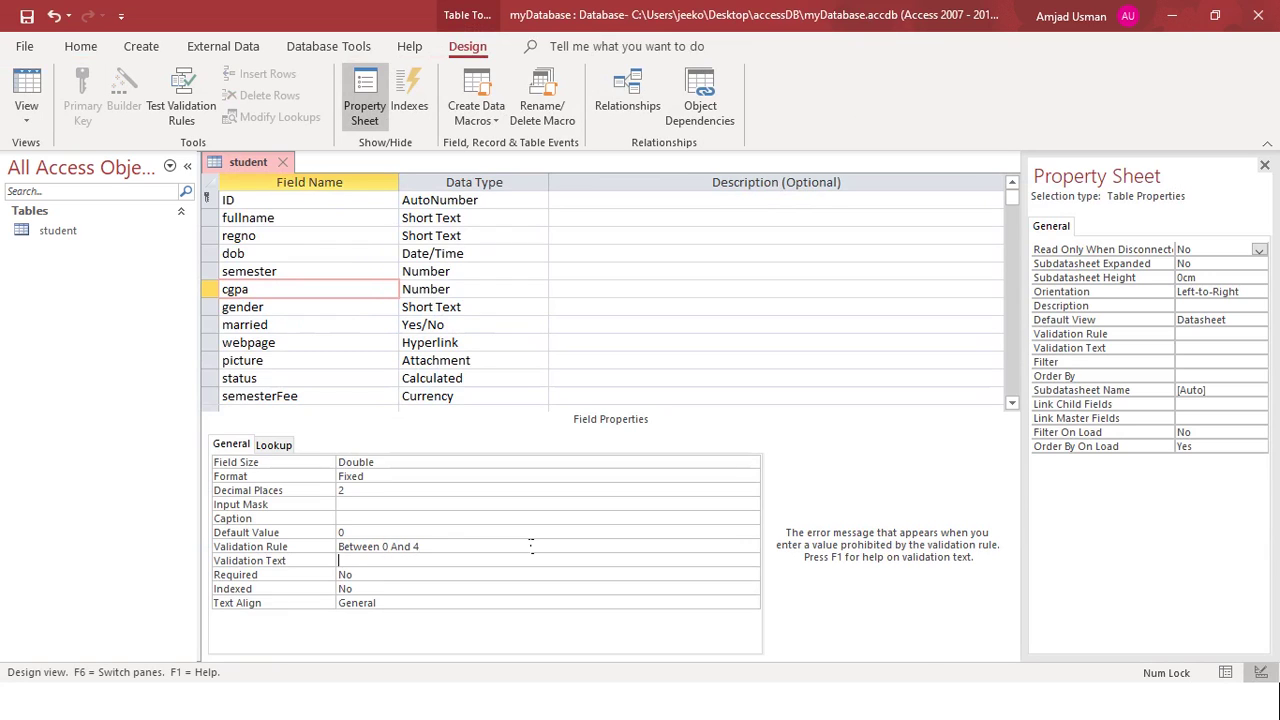
click(27, 84)
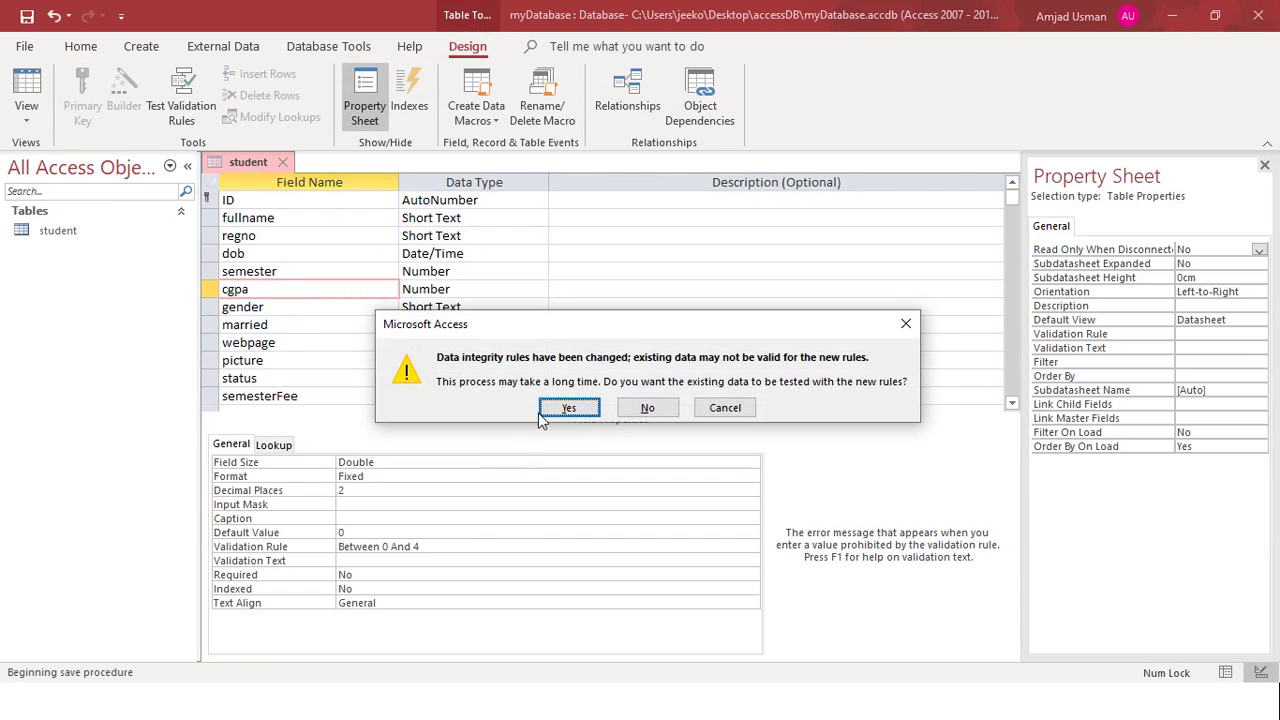
click(569, 408)
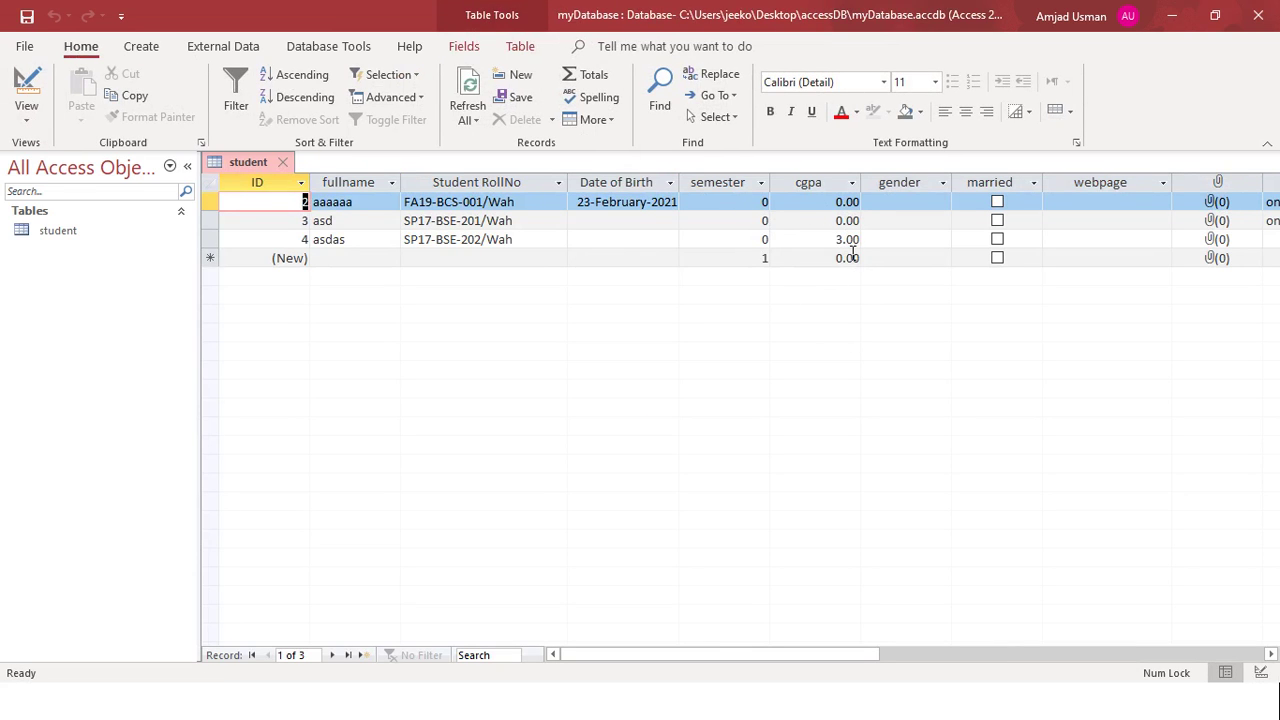
Test the validation rule by entering a cgpa of 5 in the asdas record, then enter 2 instead.
mouse_move(838, 243)
mouse_down()
mouse_move(855, 246)
mouse_move(838, 244)
mouse_up()
text(5)
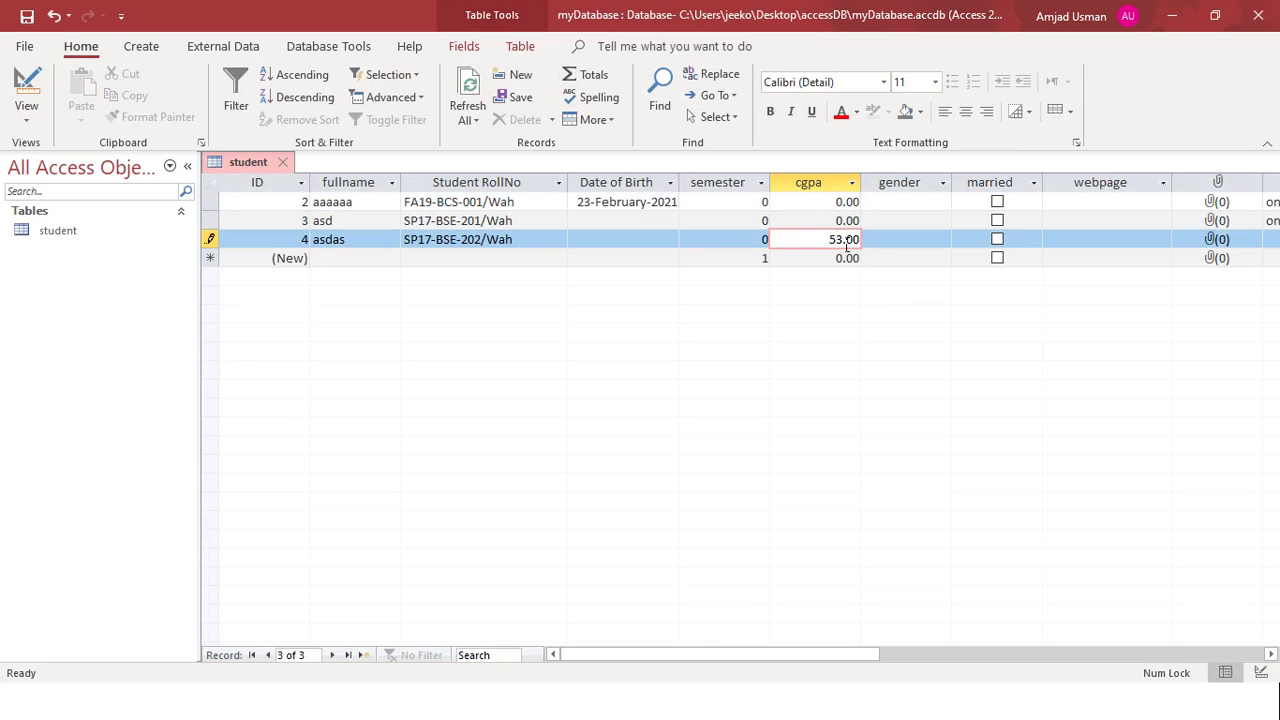
key(Delete)
key(Return)
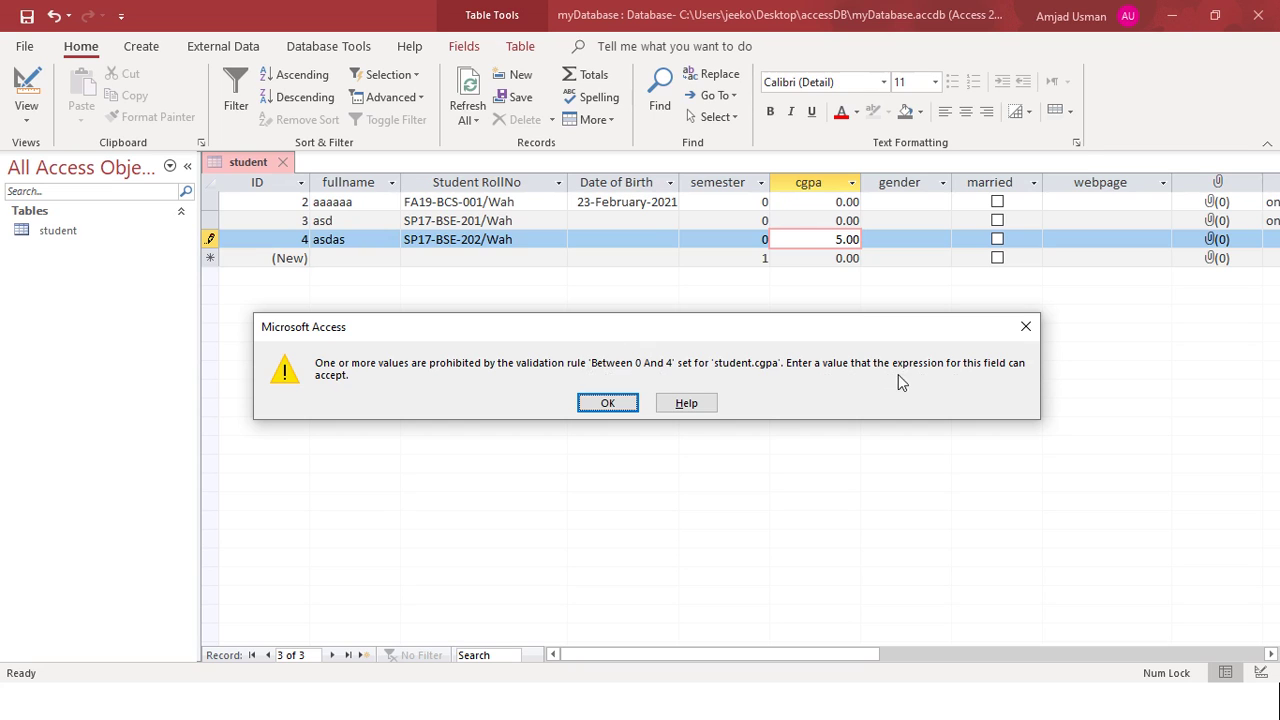
click(608, 403)
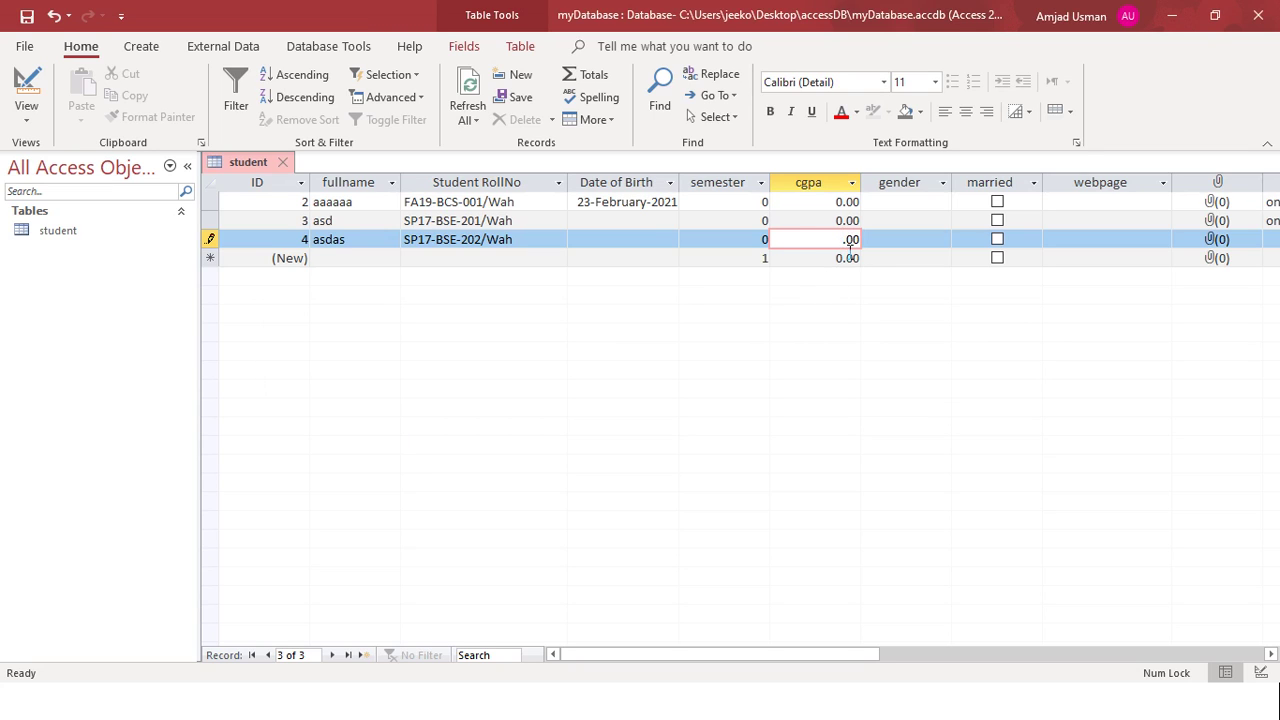
key(Tab)
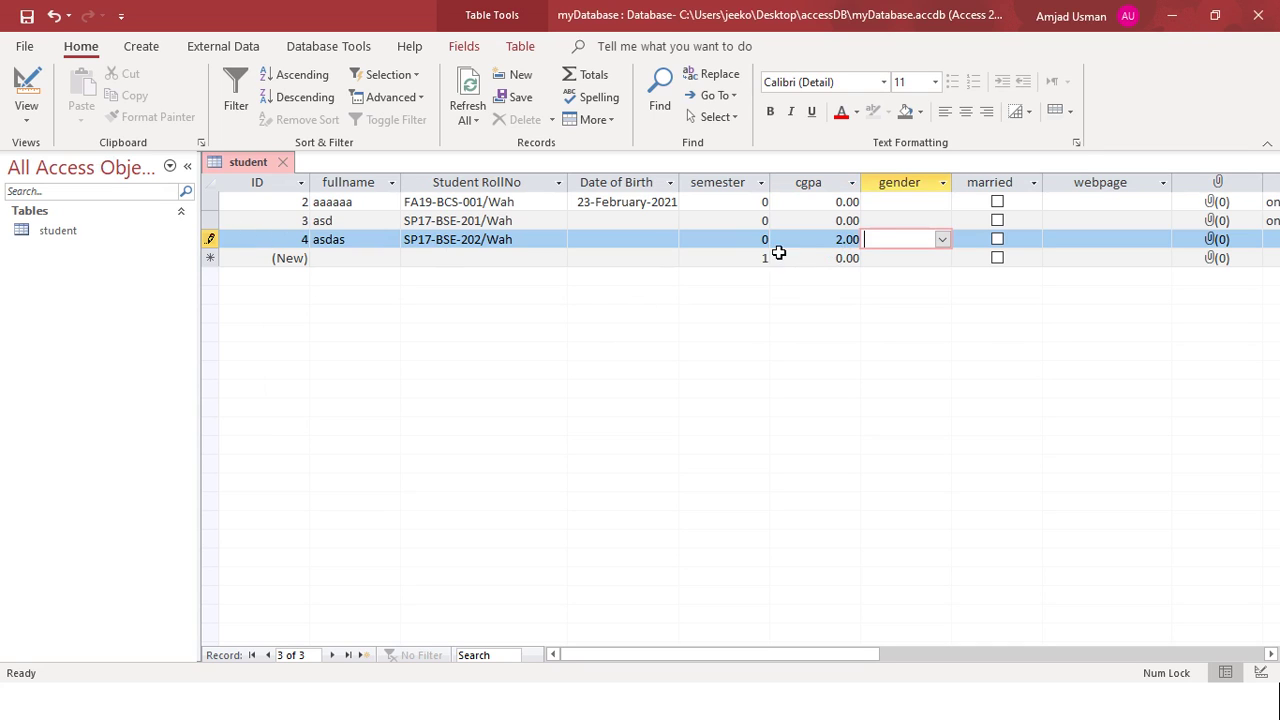
Try a cgpa of 5 in the asdas record once more, then put the value back to 2.
click(845, 241)
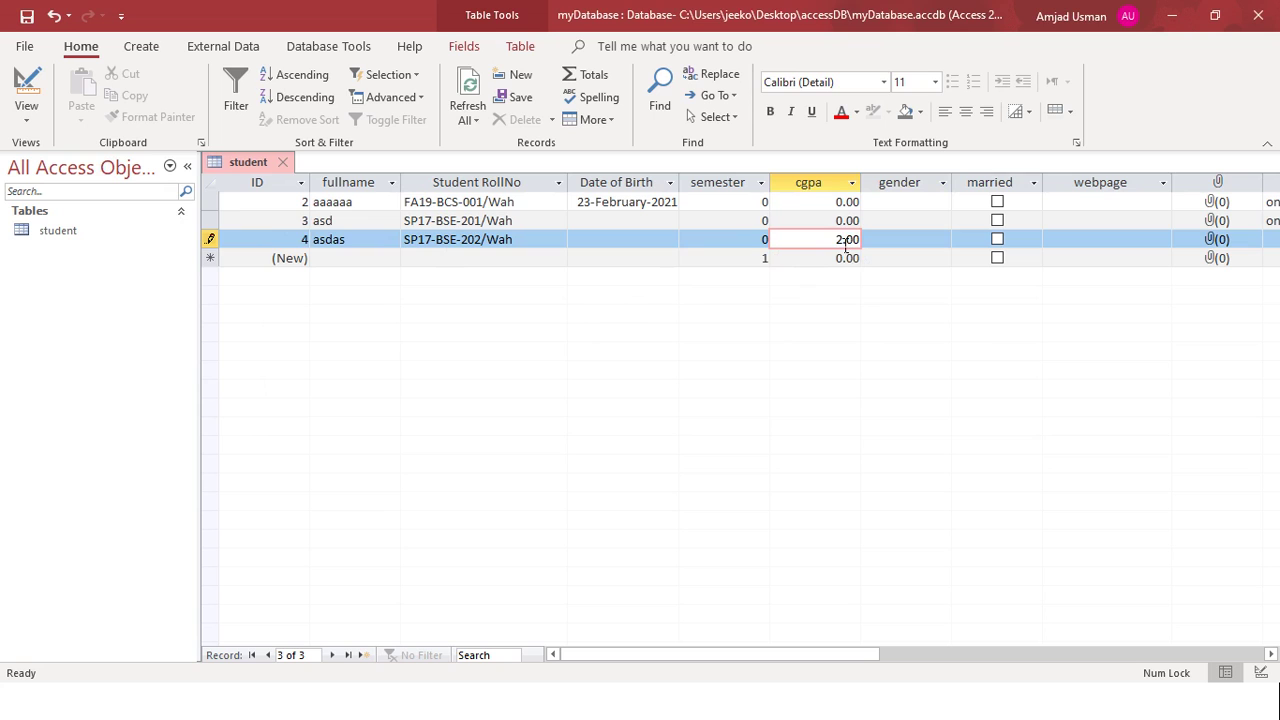
key(Return)
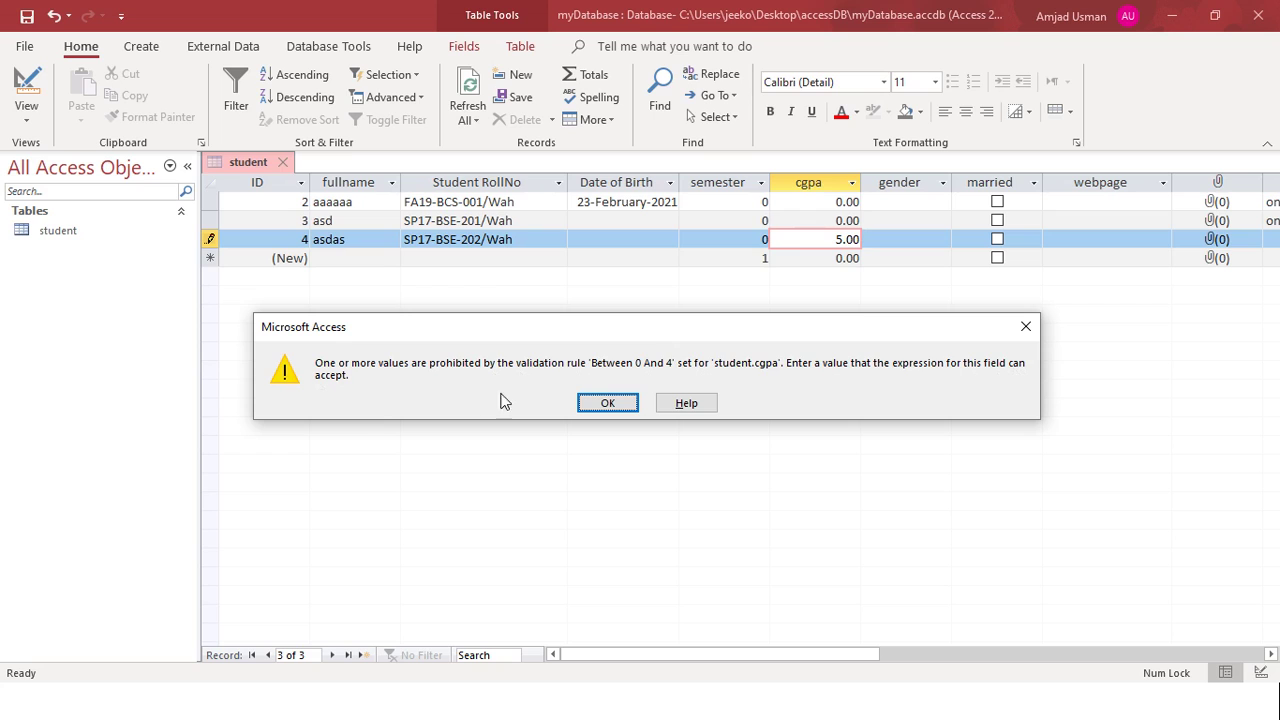
click(628, 405)
key(BackSpace)
text(2)
key(Return)
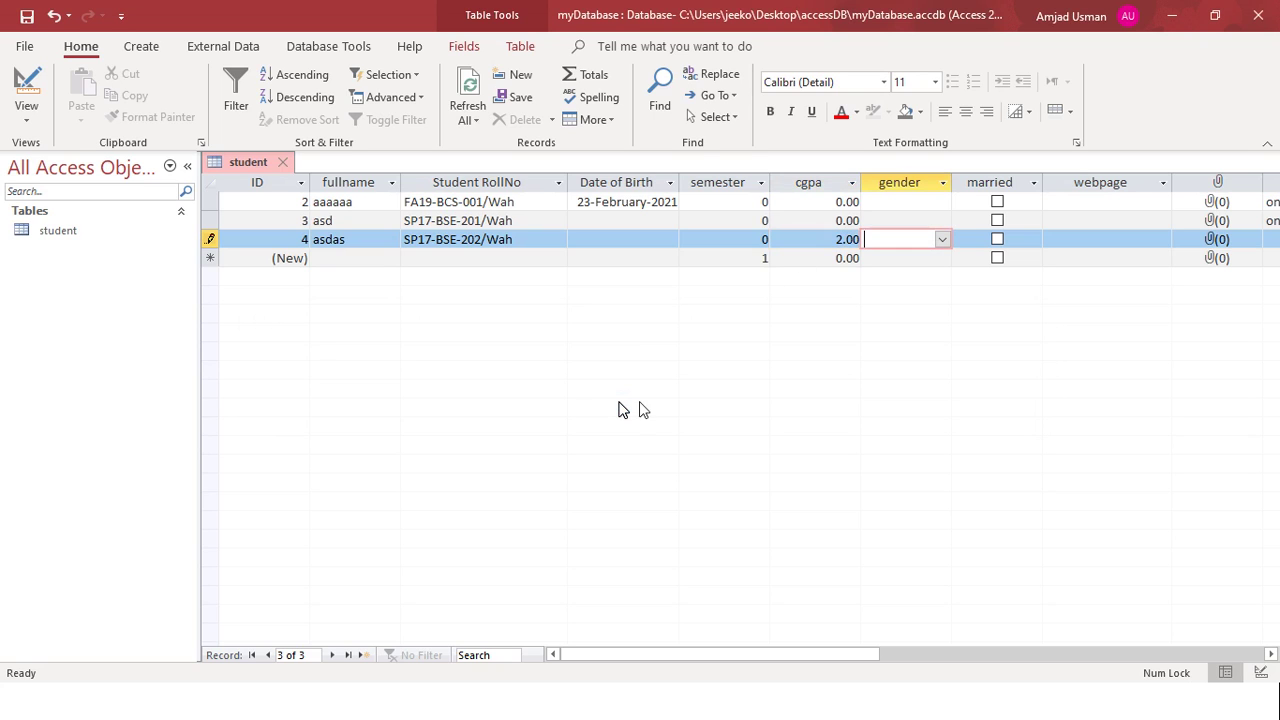
In Design View, set the cgpa field's Validation Text to "wrong cgpa entered", save the table, and open Datasheet View.
click(27, 90)
click(342, 561)
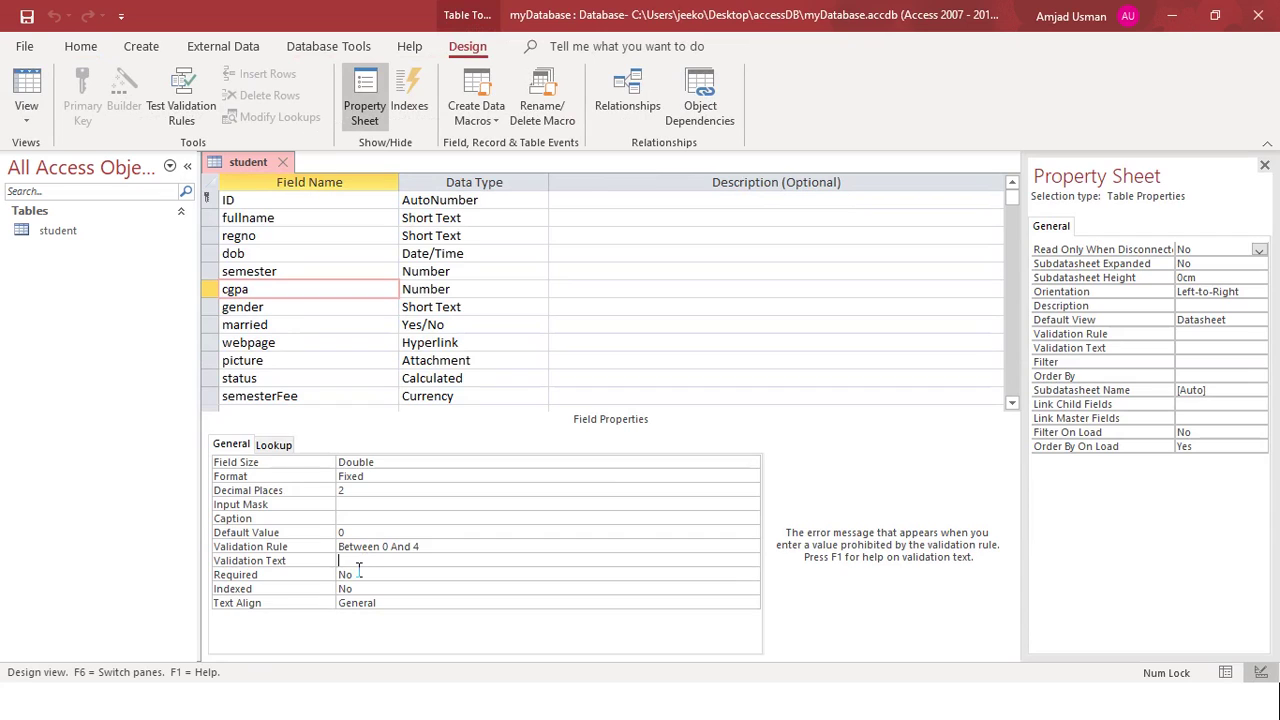
drag(428, 548, 340, 550)
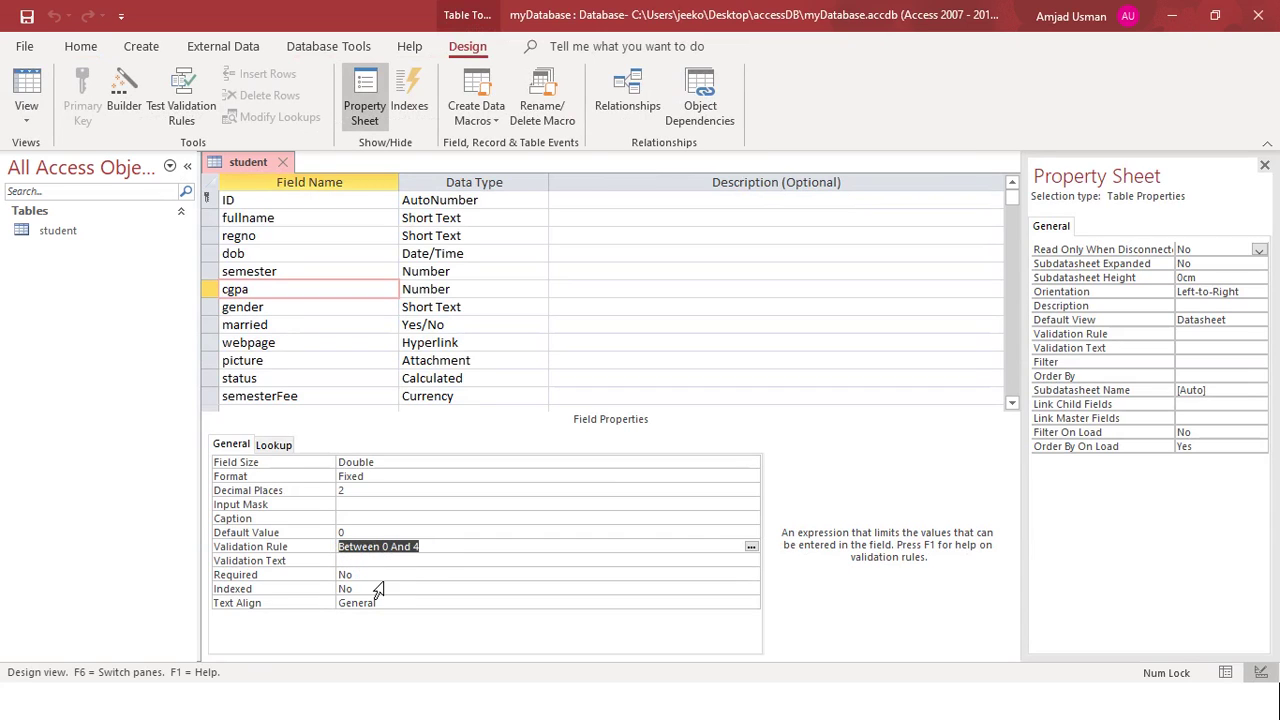
click(367, 561)
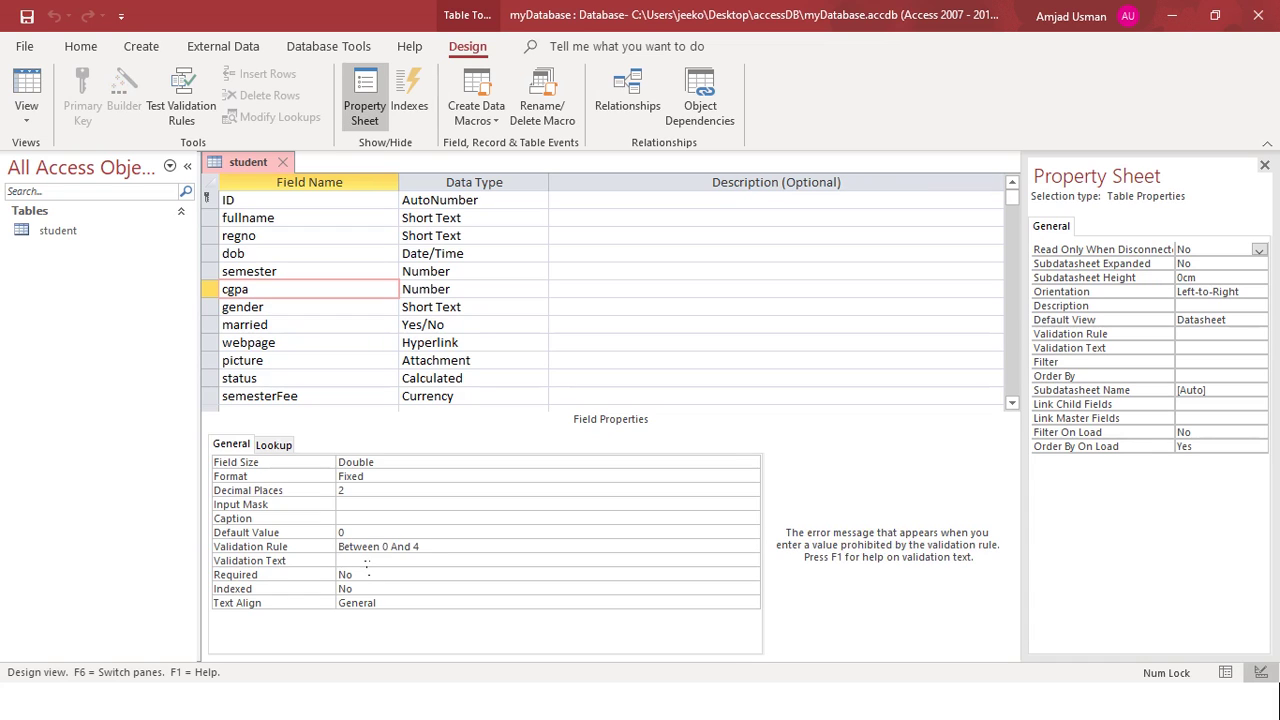
text(wrong cgpa entered)
key(Return)
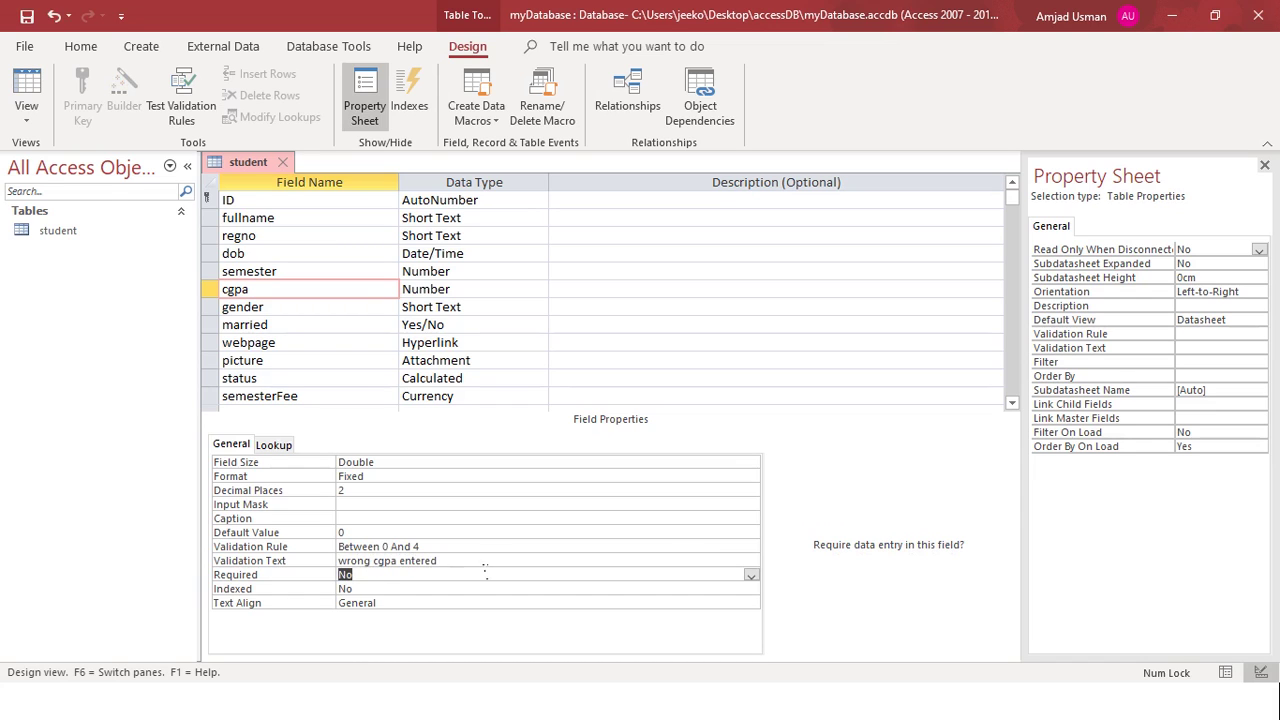
click(26, 92)
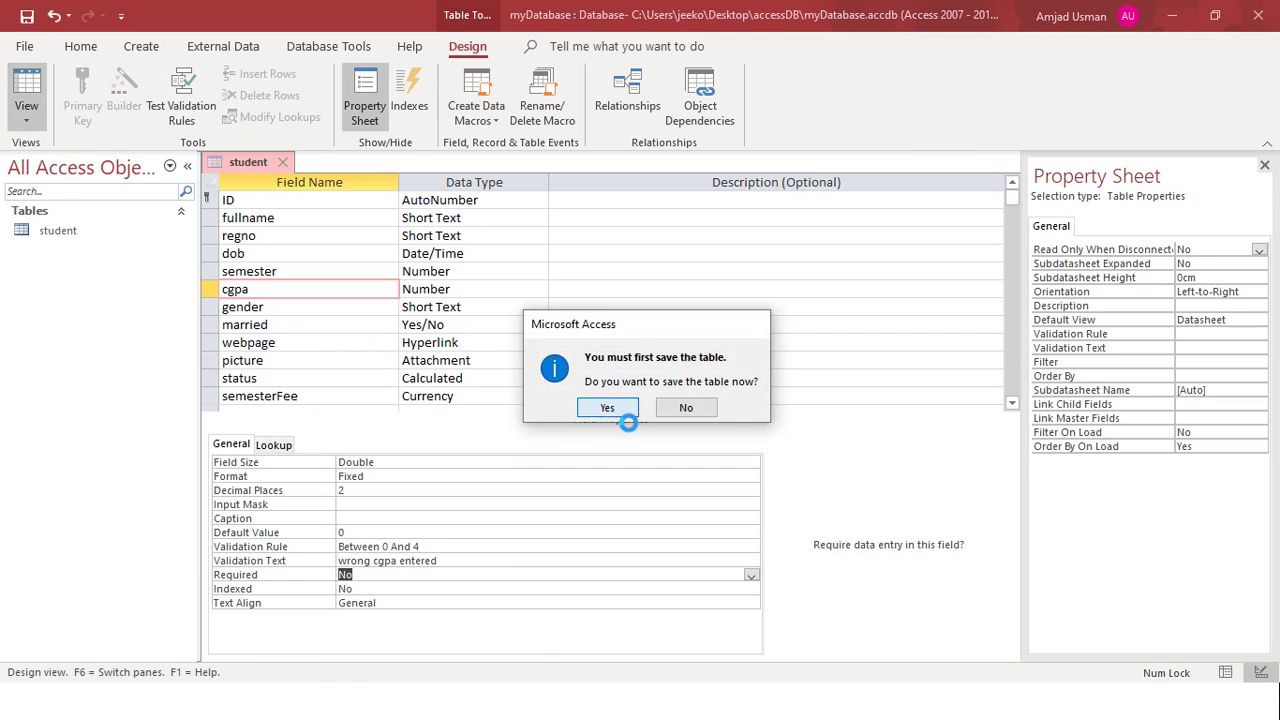
click(620, 412)
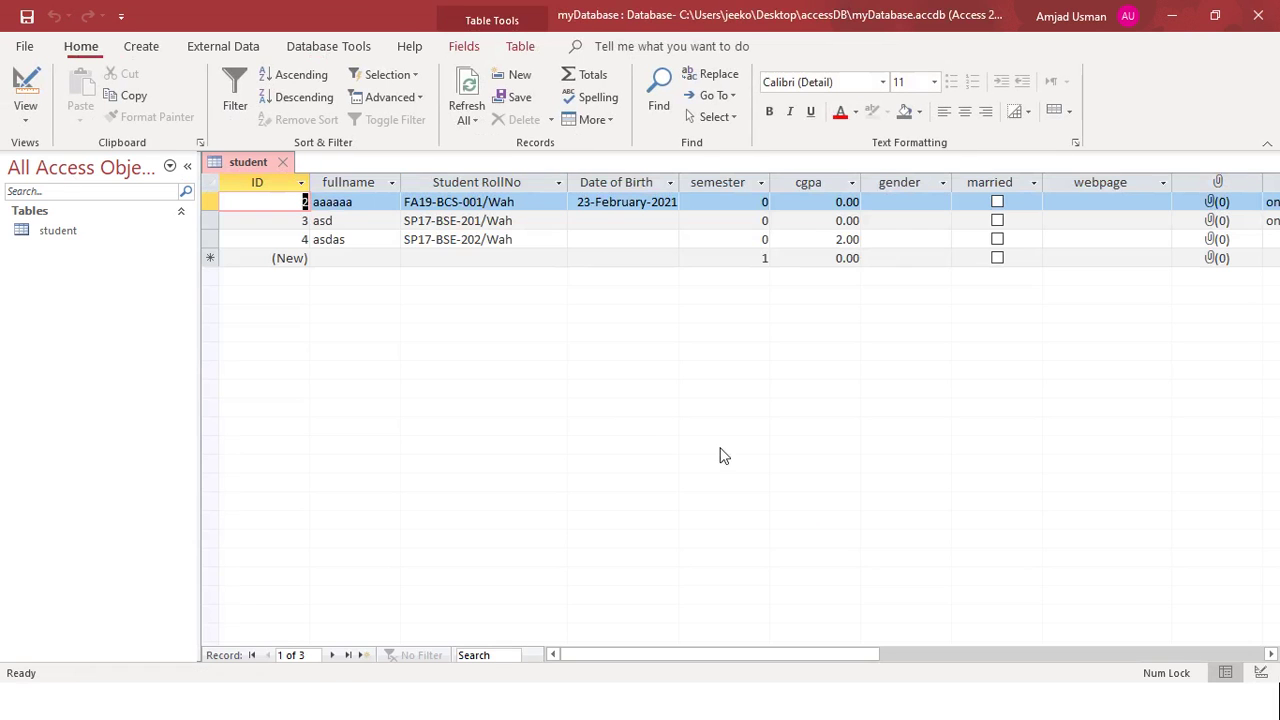
Test the custom validation text with a cgpa of 5 in the asdas record, then replace it with 2 and save the table.
click(844, 240)
key(BackSpace)
text(5)
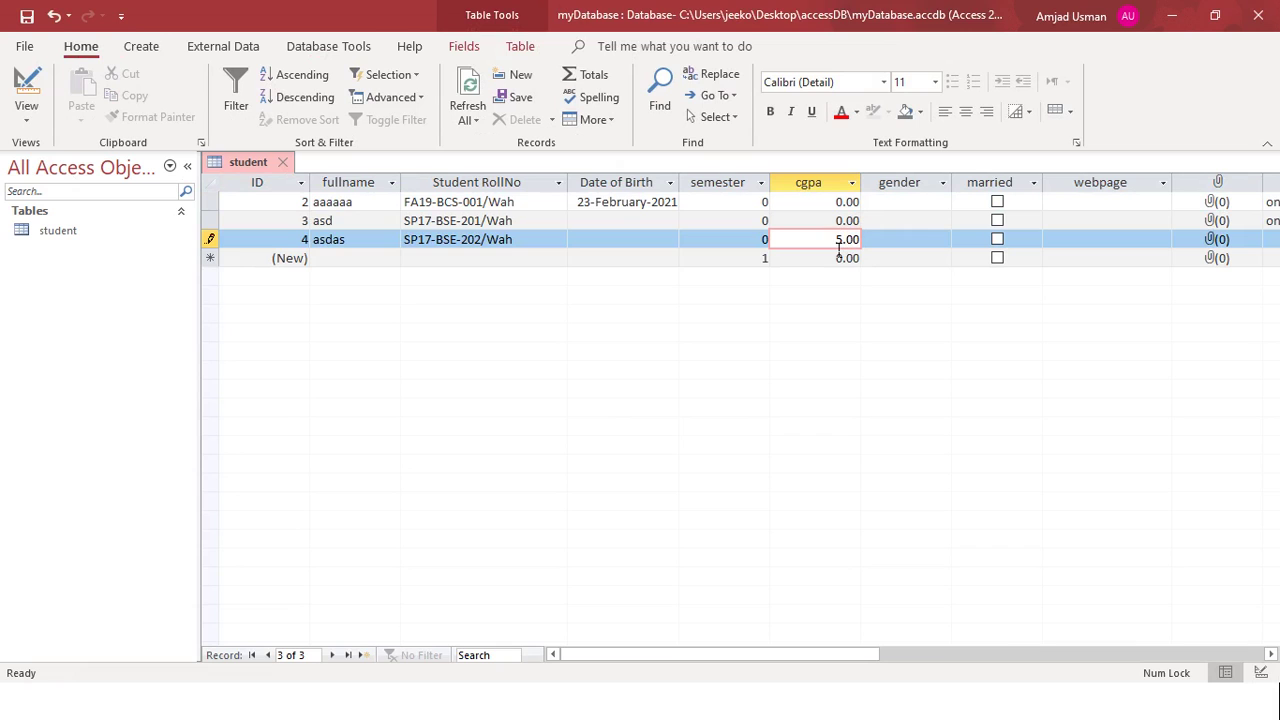
key(Return)
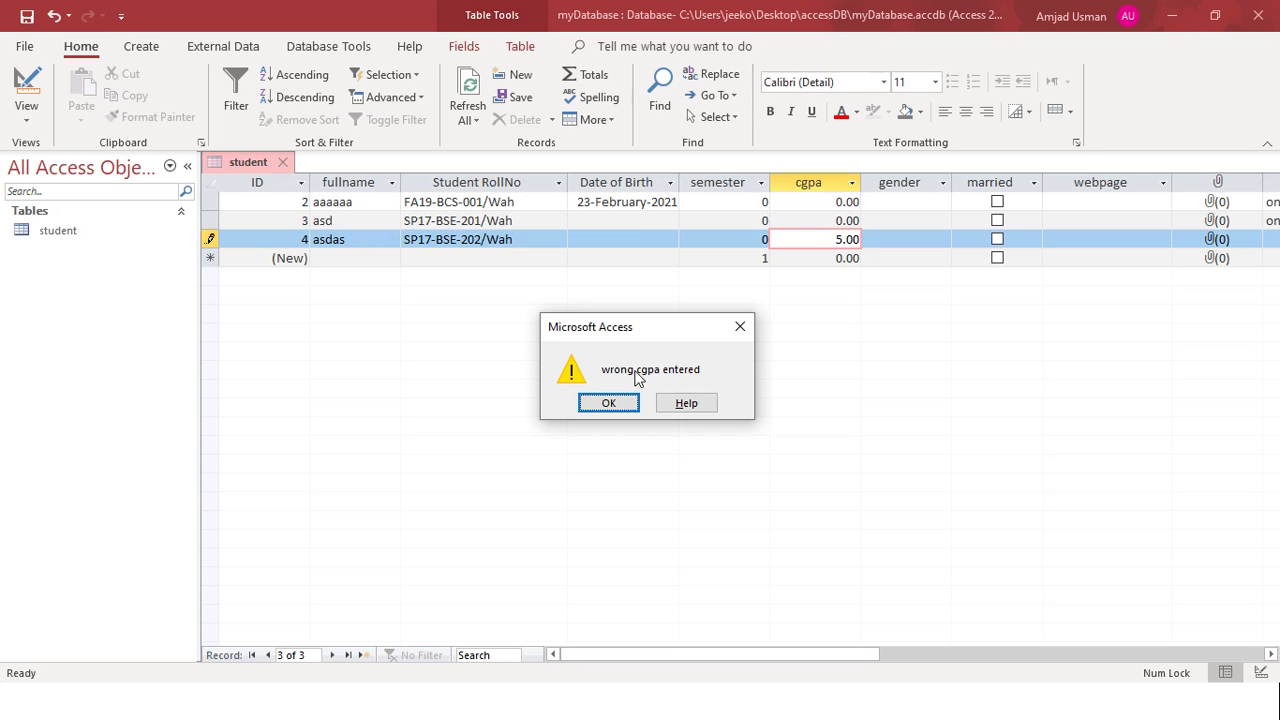
click(608, 404)
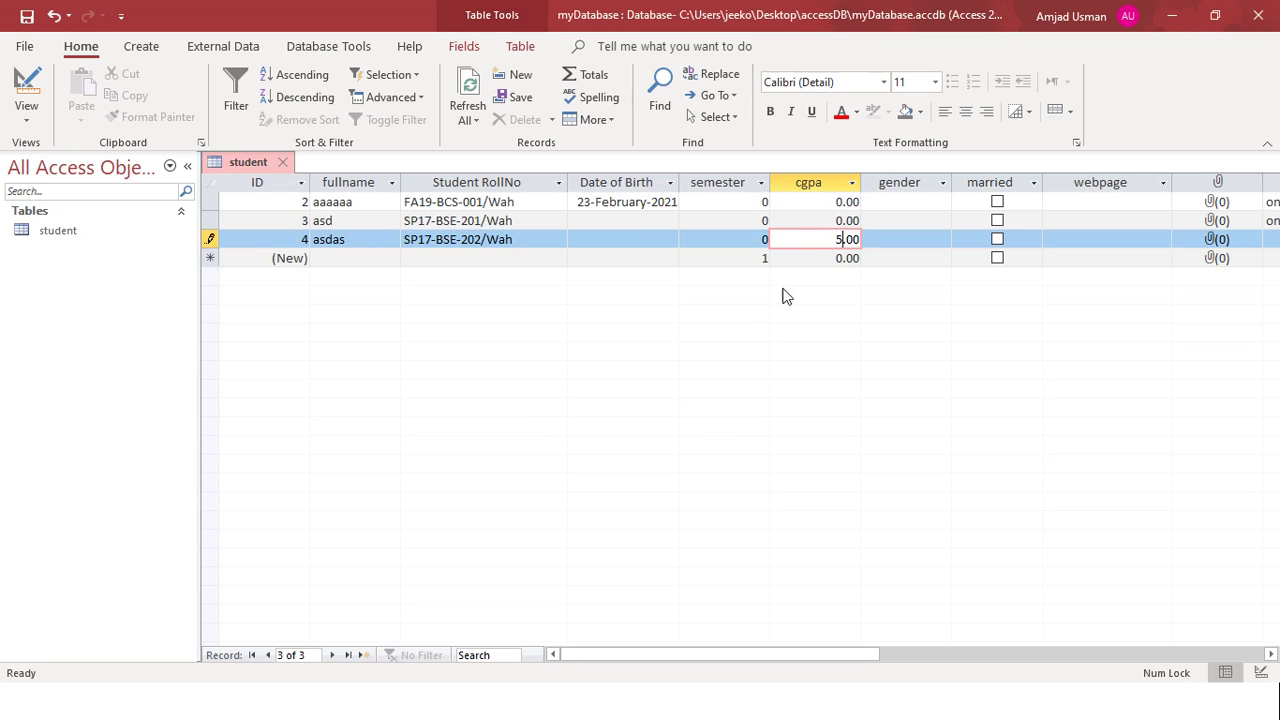
key(BackSpace)
text(2)
key(Tab)
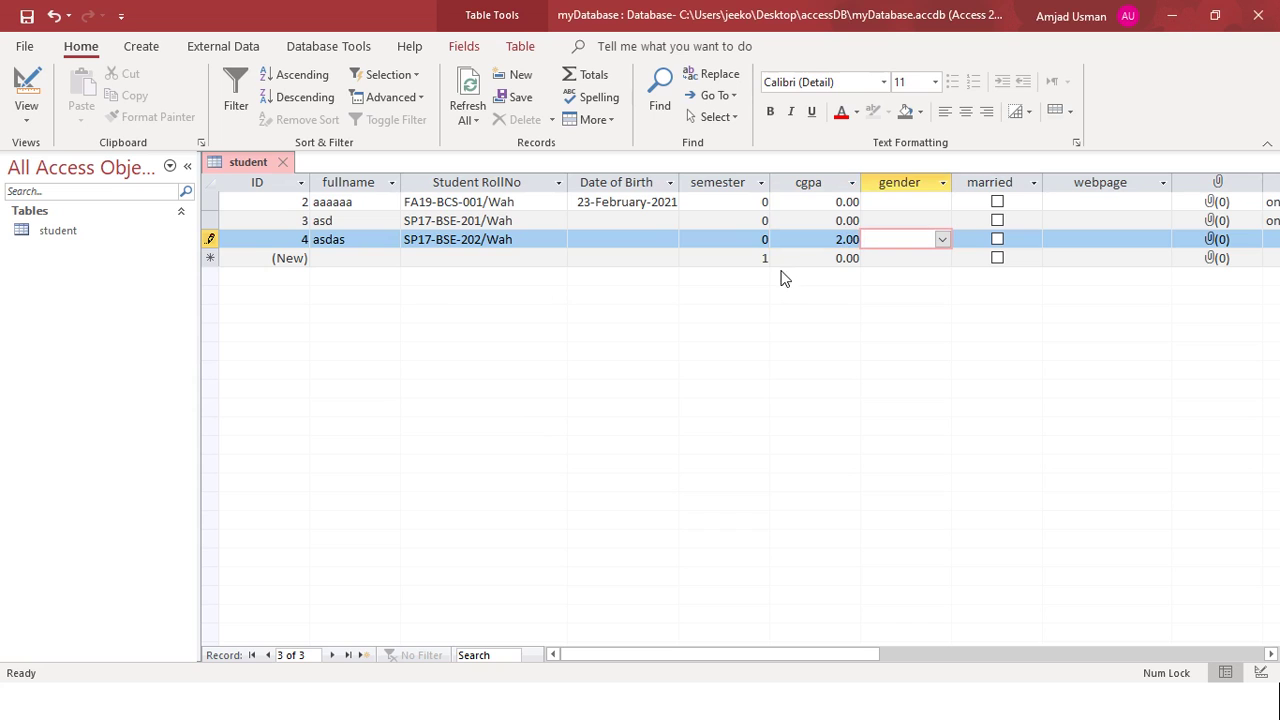
right_click(250, 162)
click(298, 171)
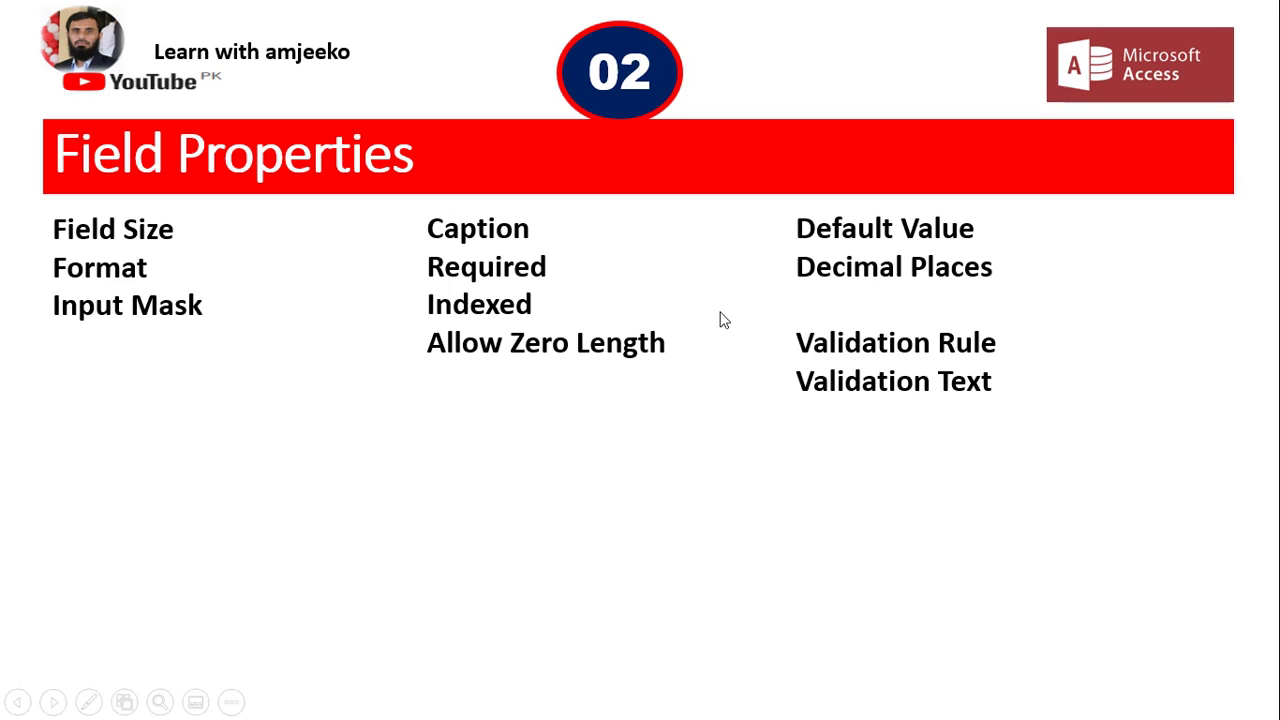
Advance the PowerPoint slideshow past the field property list, and review the student table in Design View and Datasheet View.
click(949, 437)
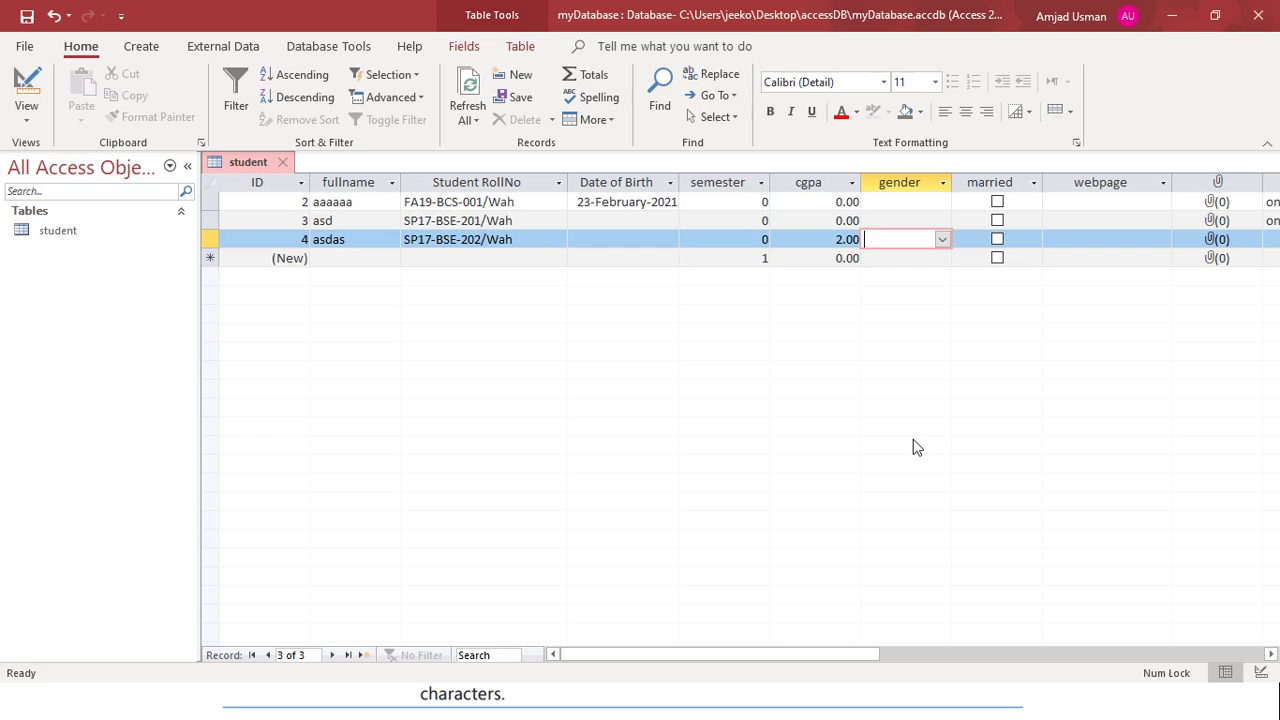
click(25, 85)
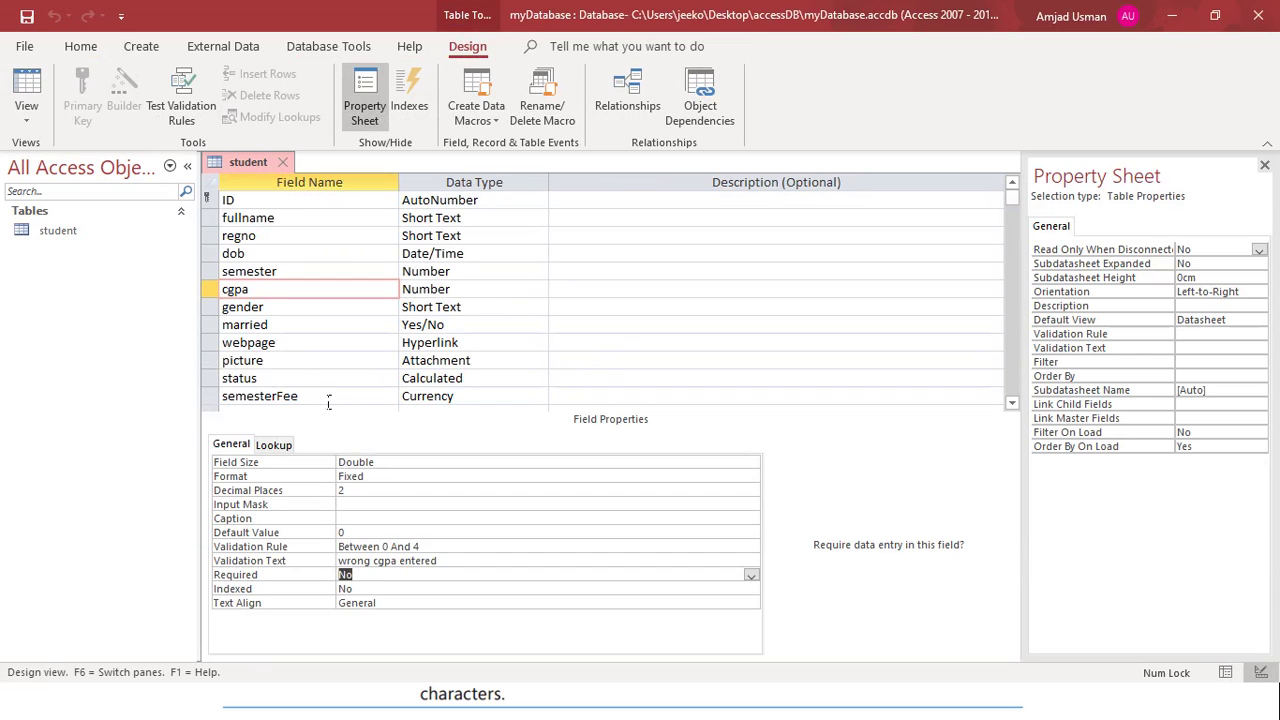
click(28, 88)
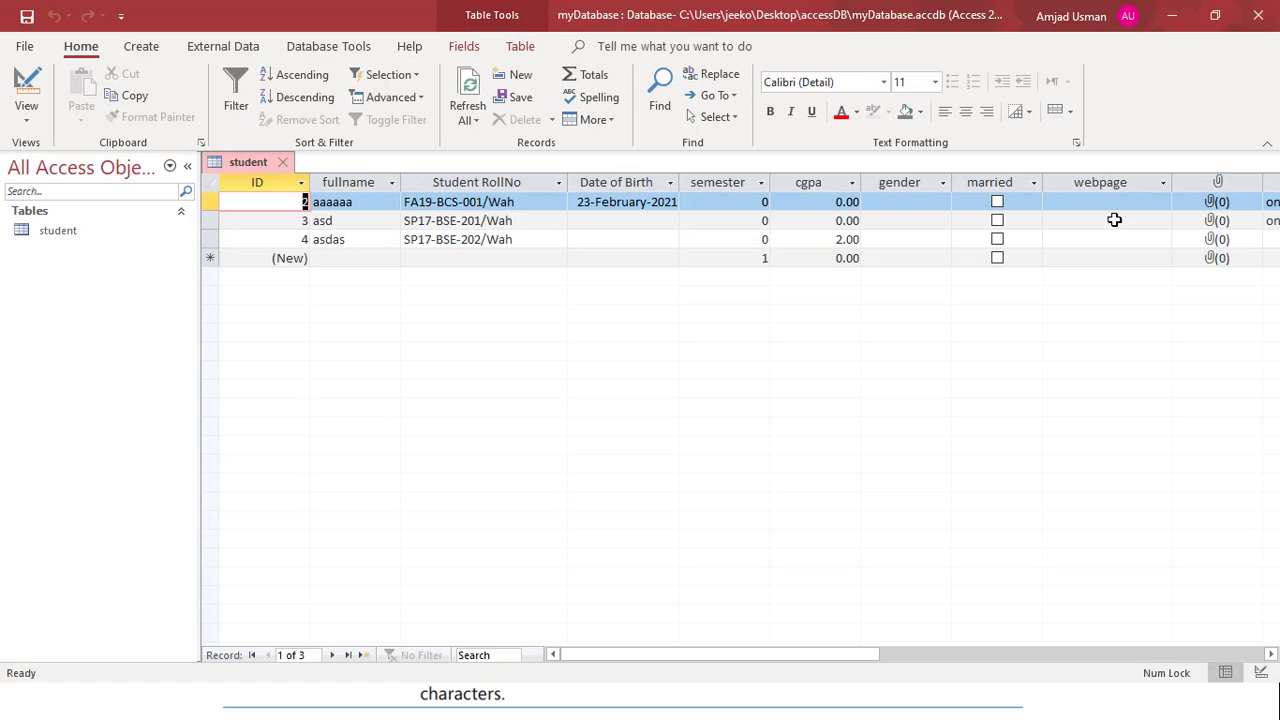
drag(845, 658, 789, 656)
key(alt+Tab)
key(alt+Tab)
key(alt+Tab)
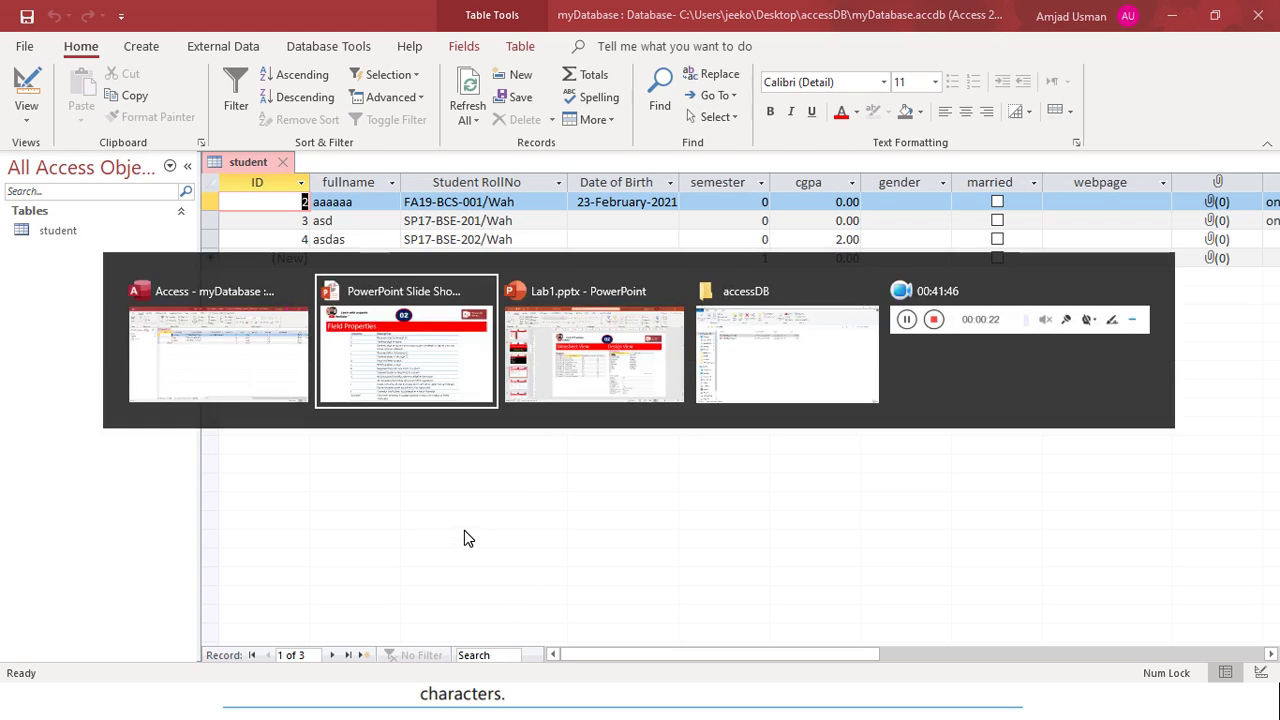
key(alt+Tab)
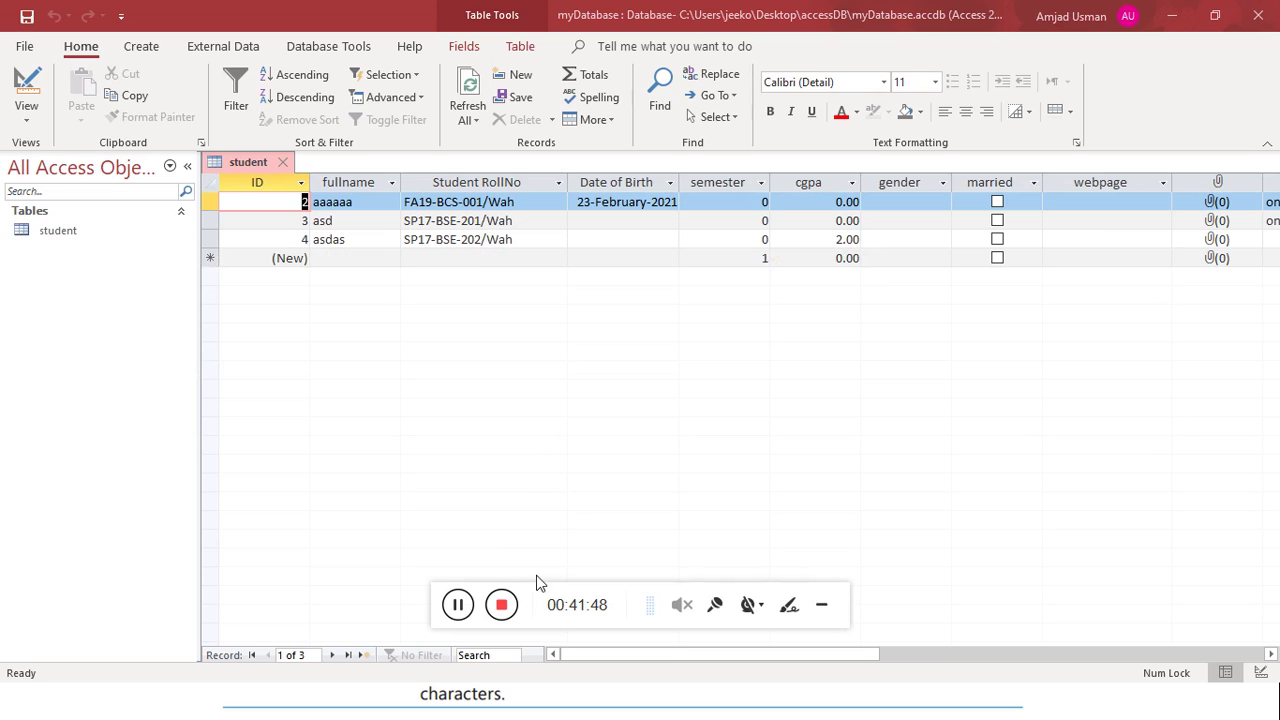